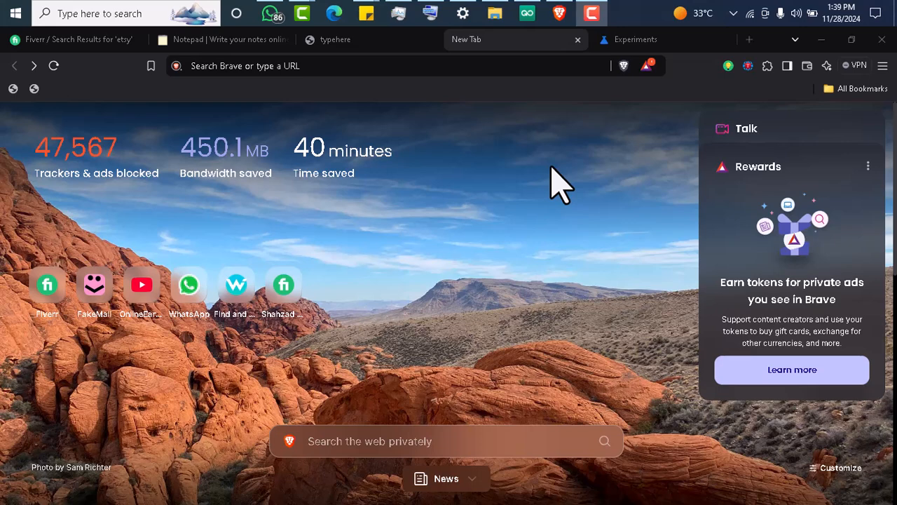
- Search Brave for GOLOGIN by accepting the GOL address-bar autocomplete
click(495, 68)
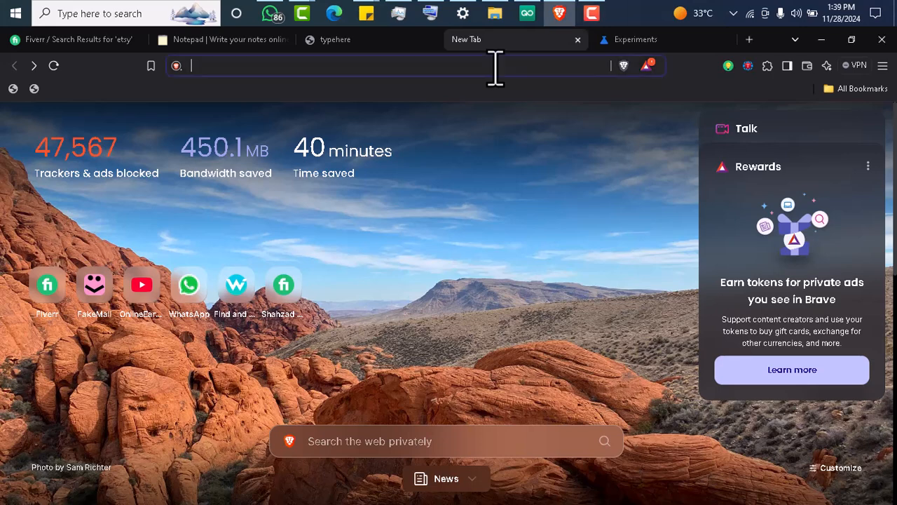
text(GOL)
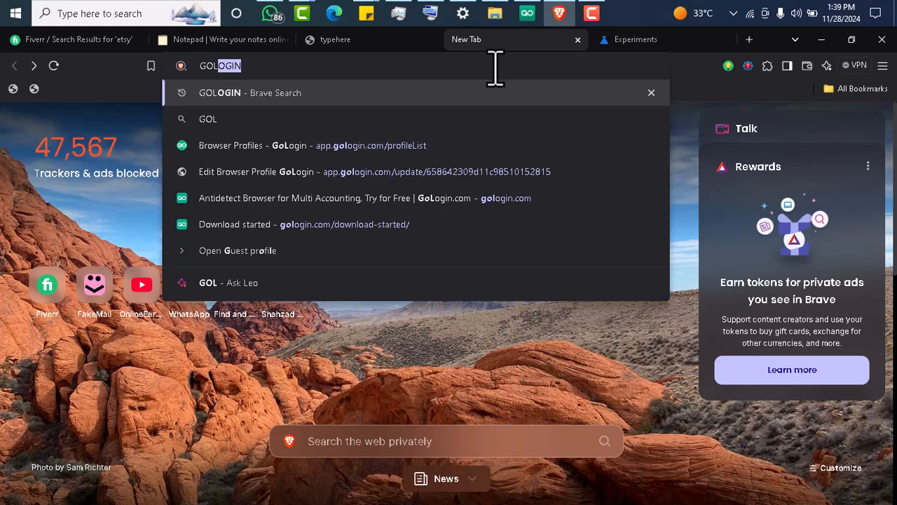
key(Return)
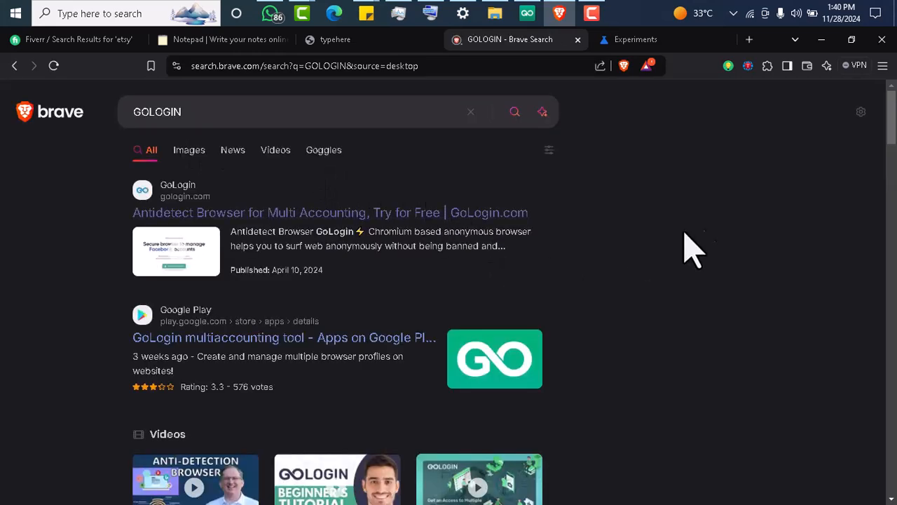
scroll(448, 294, down, 6)
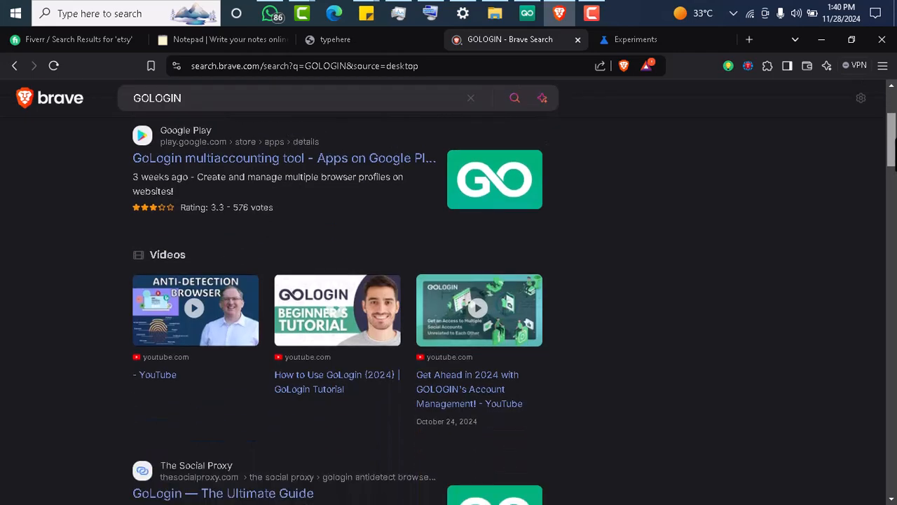
scroll(449, 308, up, 5)
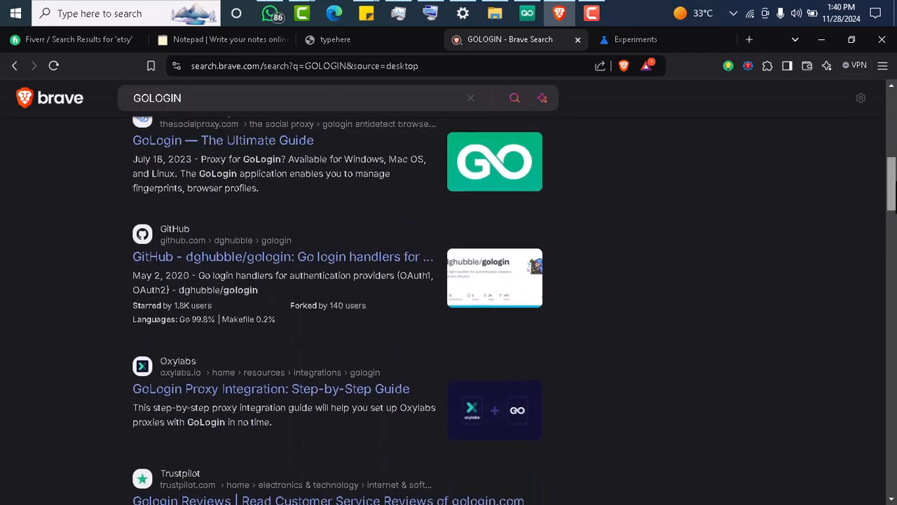
scroll(449, 309, up, 2)
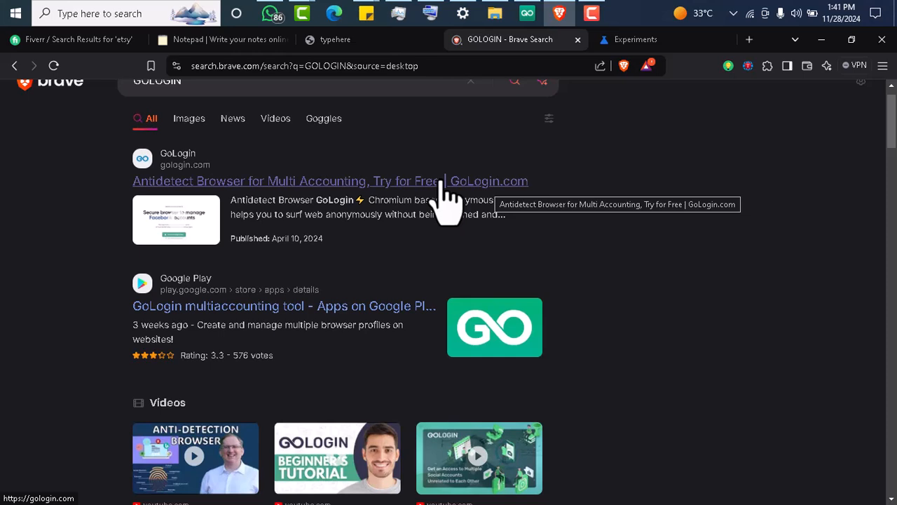
- Open the GoLogin.com result and highlight the homepage headline text, returning to gologin.com
click(440, 181)
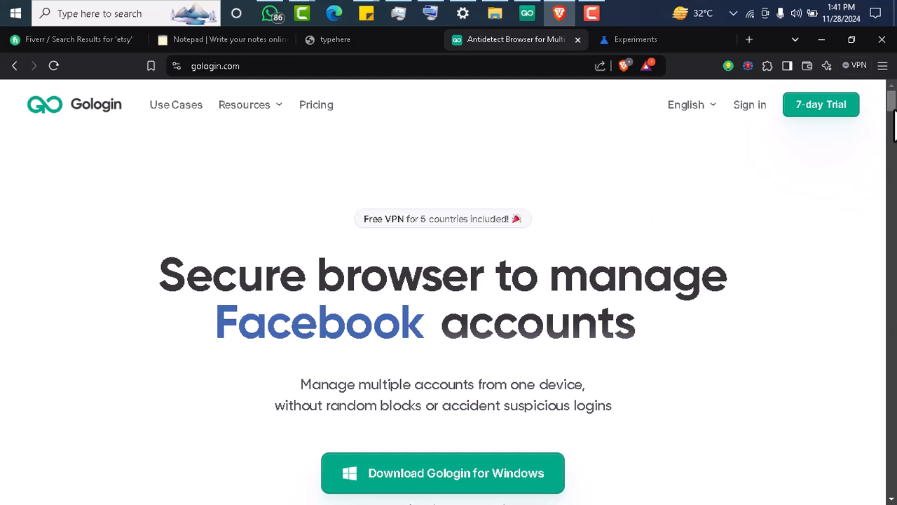
drag(160, 267, 330, 301)
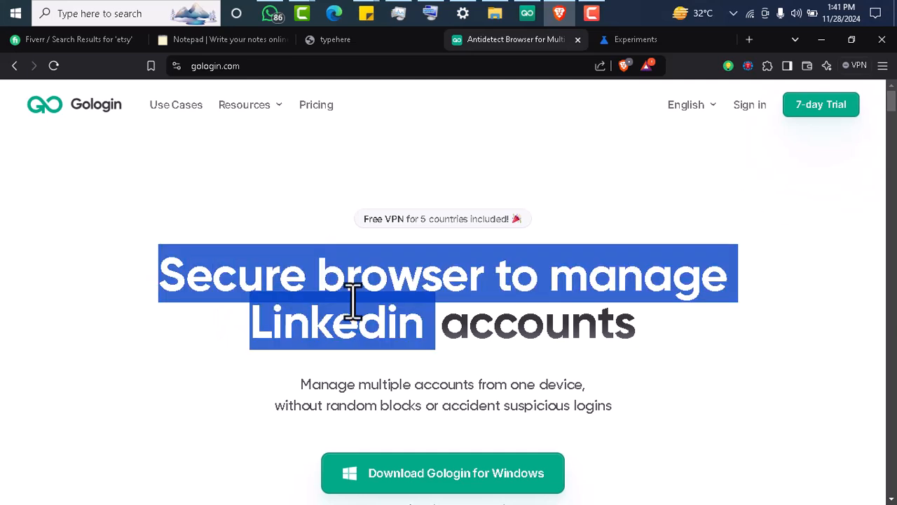
click(290, 236)
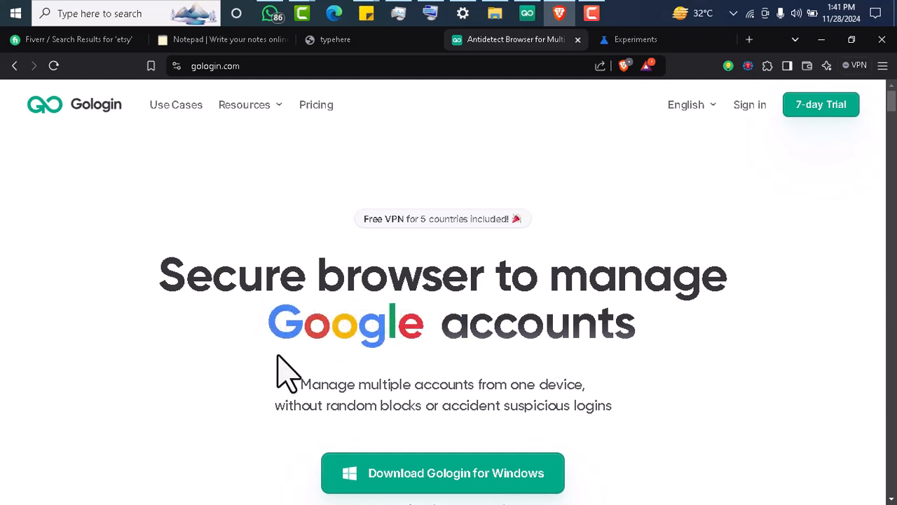
double_click(280, 335)
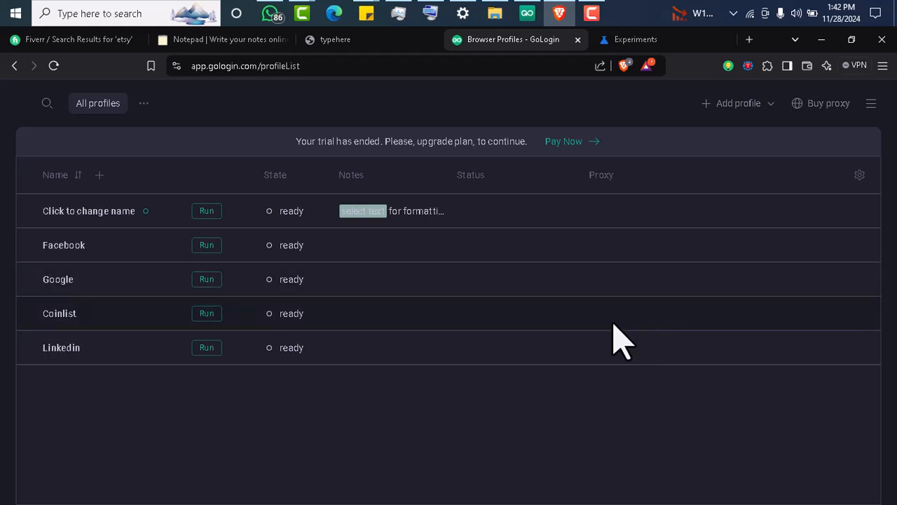
click(14, 66)
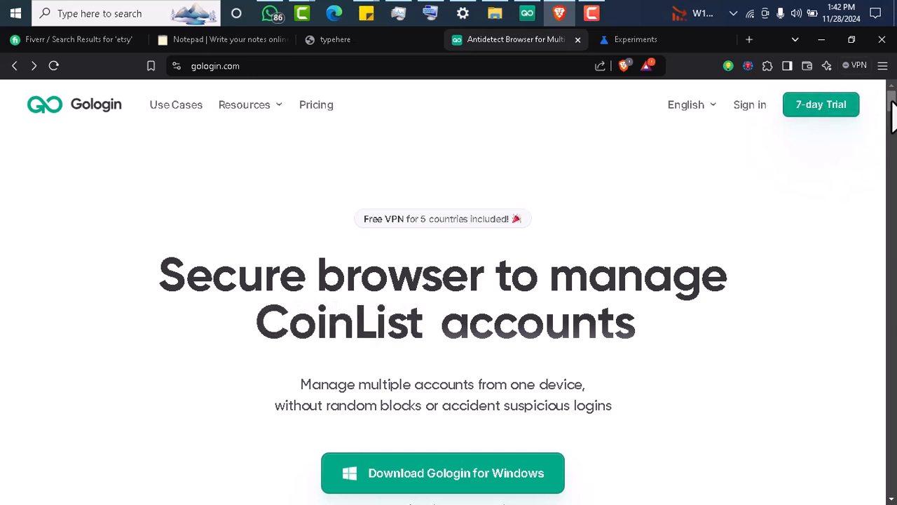
scroll(894, 113, down, 4)
scroll(894, 112, up, 3)
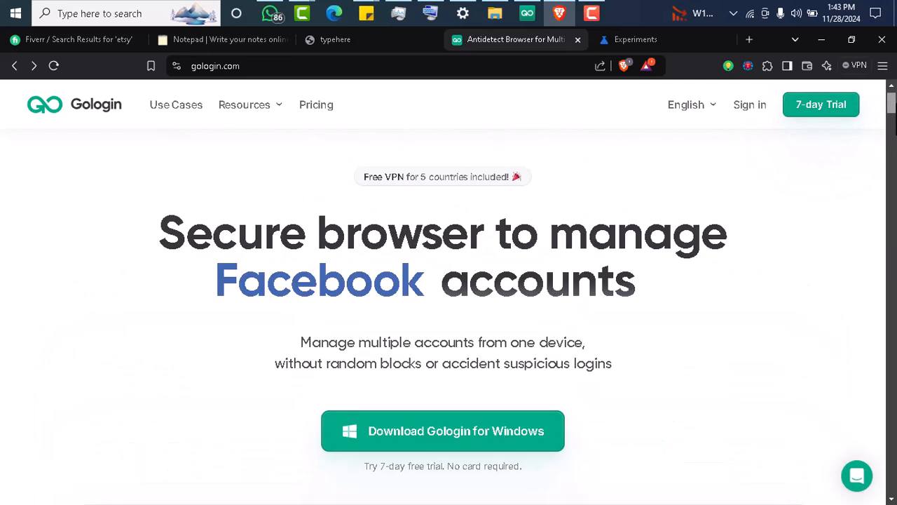
scroll(449, 294, down, 5)
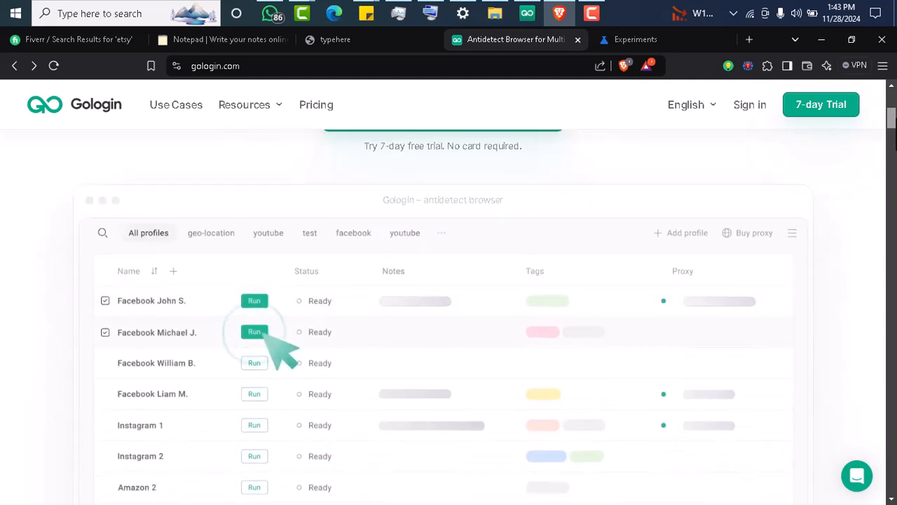
scroll(379, 265, down, 3)
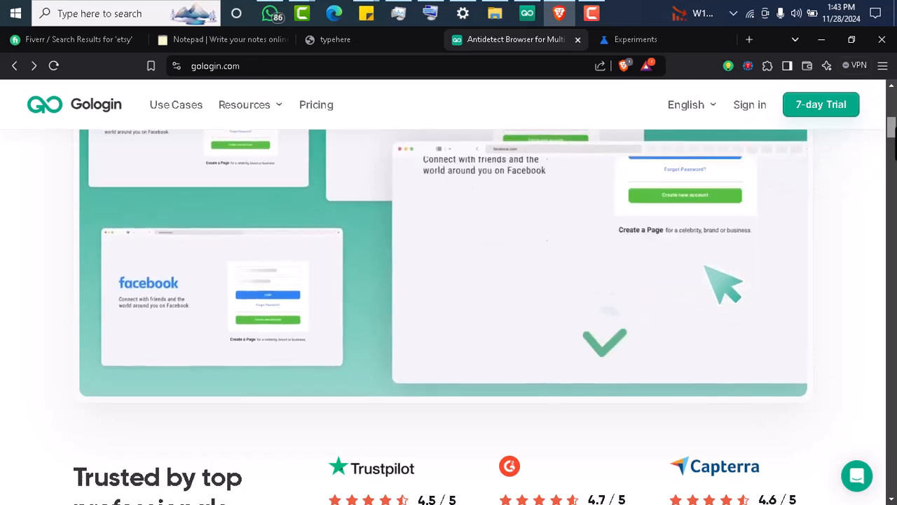
scroll(449, 294, down, 10)
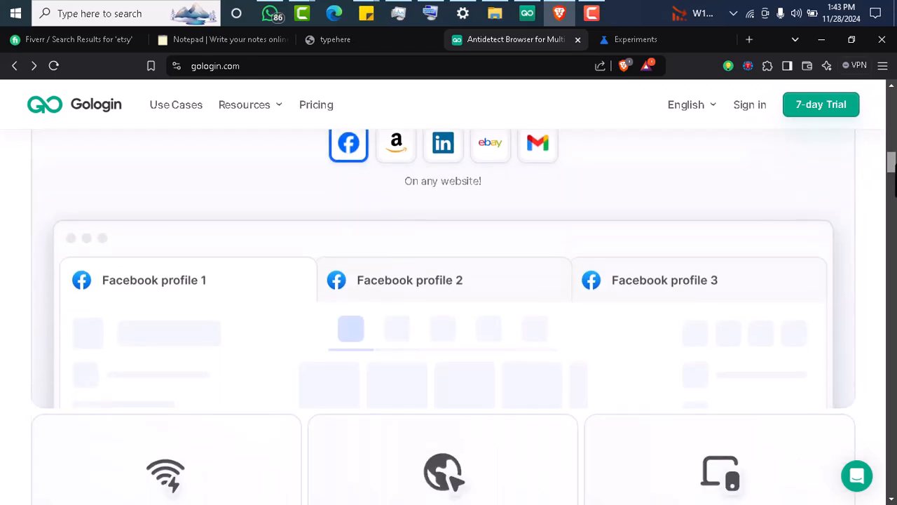
scroll(449, 295, down, 1)
scroll(168, 397, down, 15)
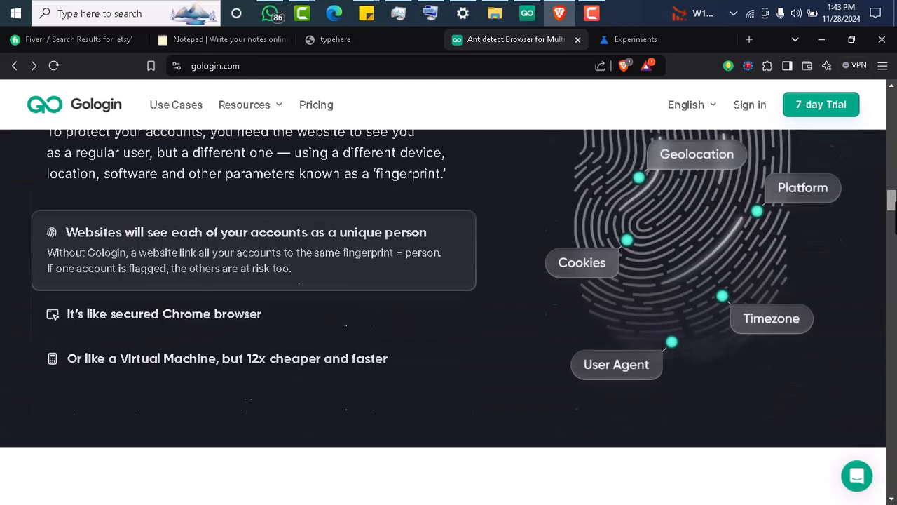
scroll(167, 397, down, 5)
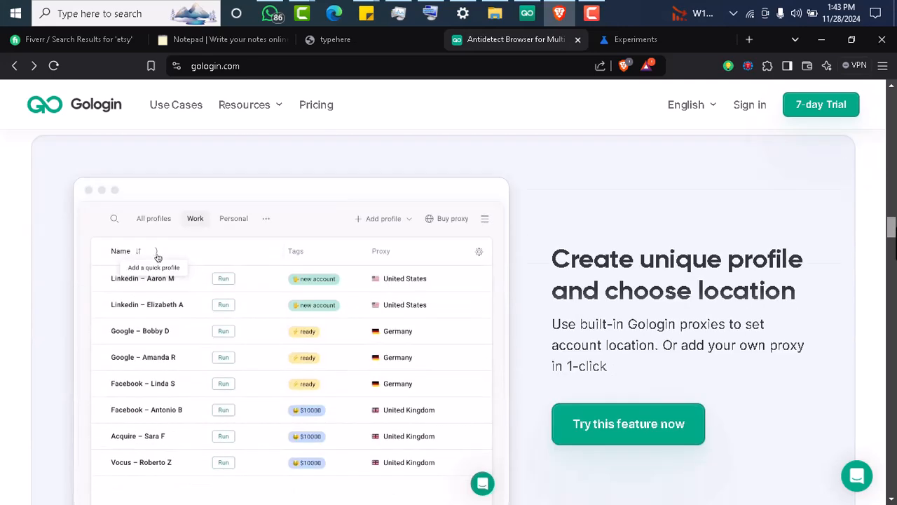
scroll(449, 295, down, 2)
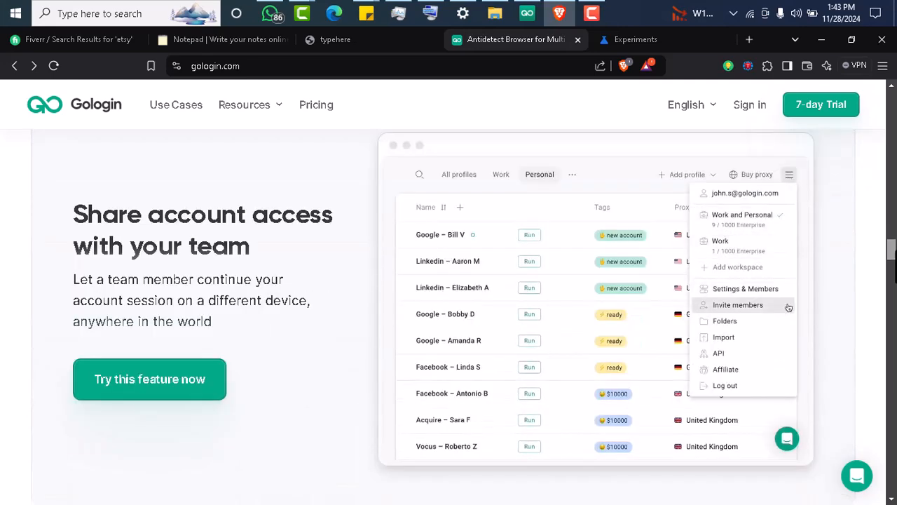
click(848, 112)
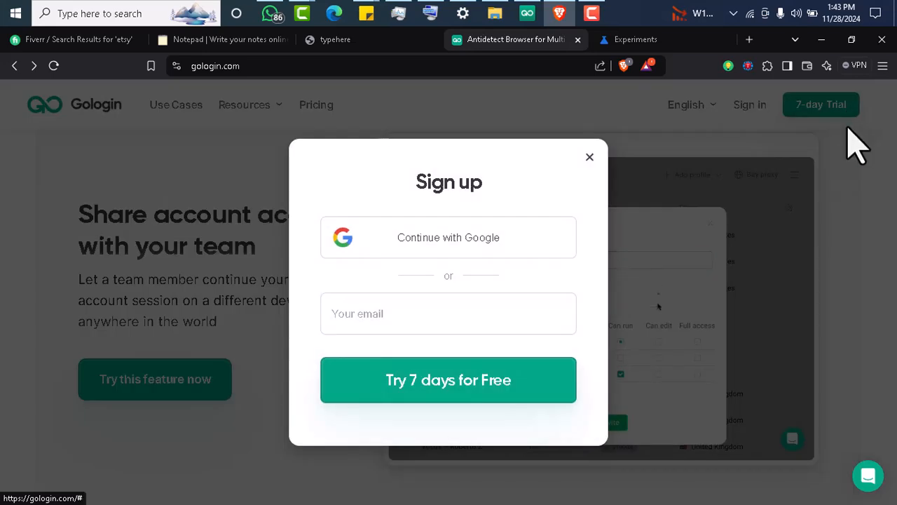
click(590, 157)
scroll(612, 433, down, 15)
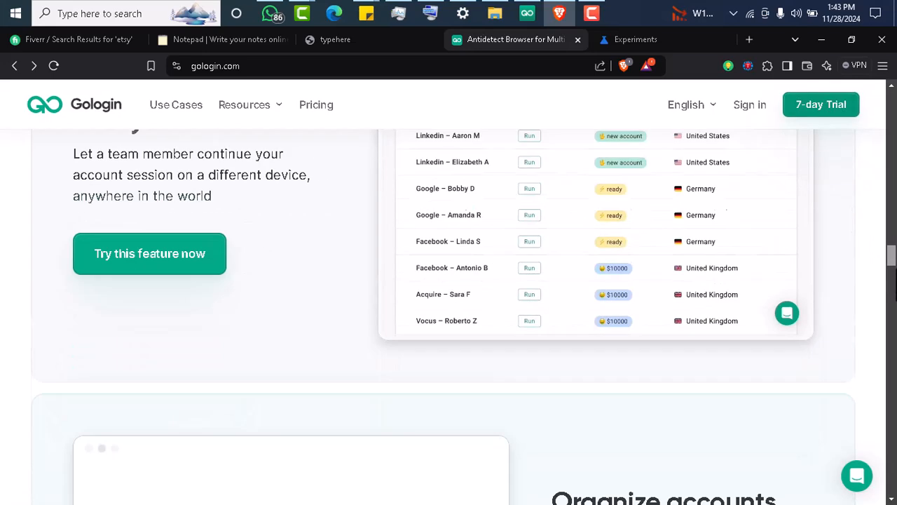
scroll(443, 315, down, 15)
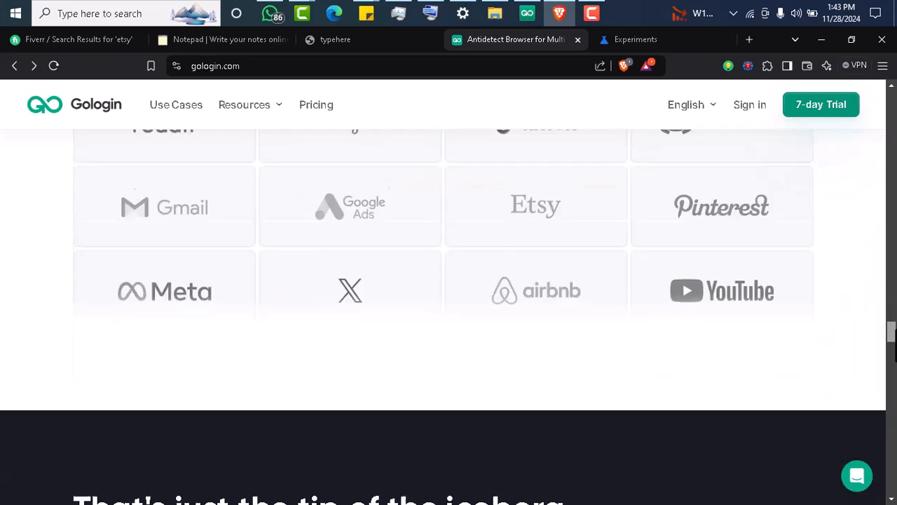
scroll(443, 316, down, 12)
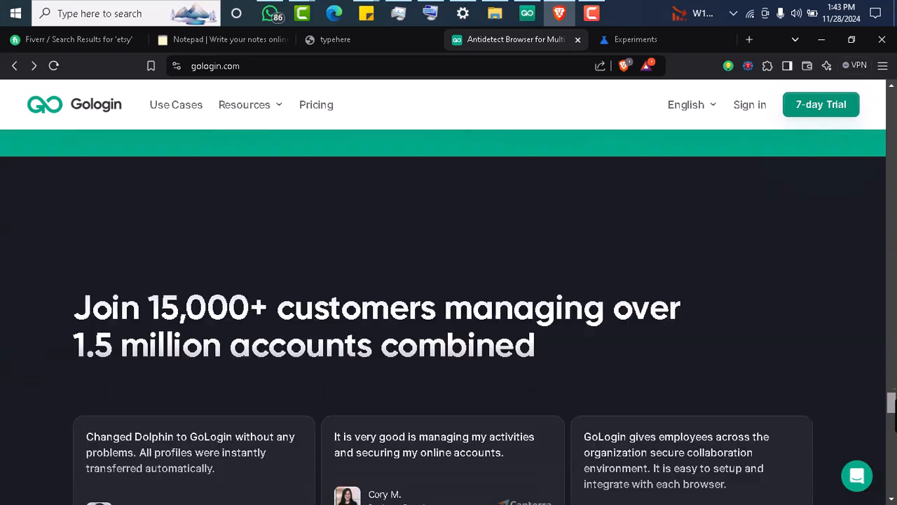
drag(891, 445, 889, 91)
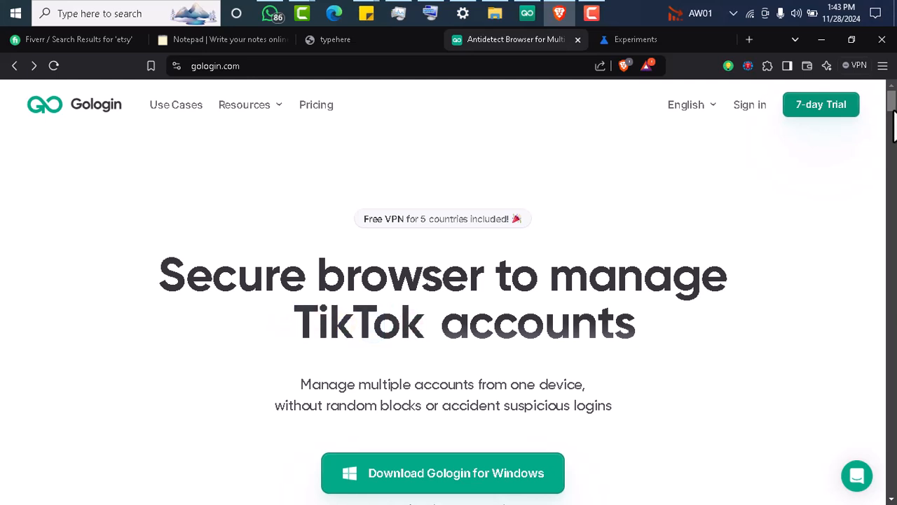
- Visit GoLogin's sign-in page, return to gologin.com, and bring up the desktop app's Log in screen
click(749, 114)
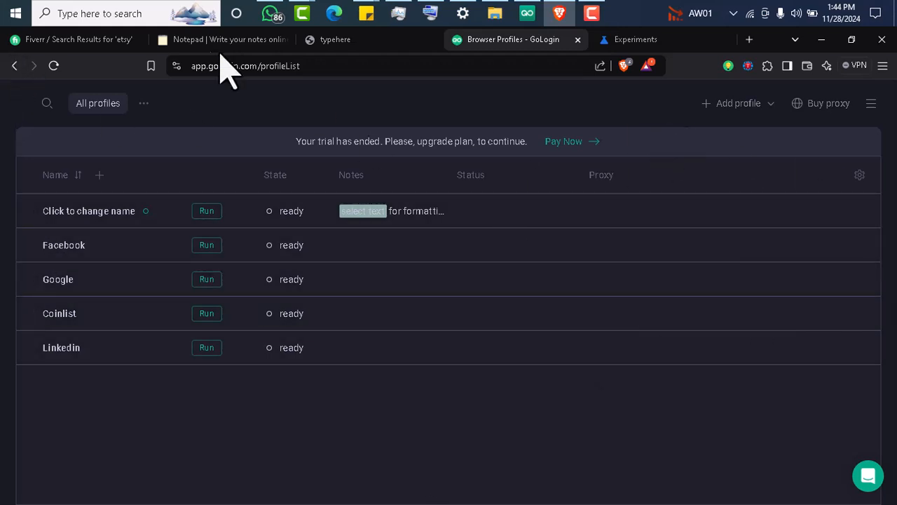
click(13, 66)
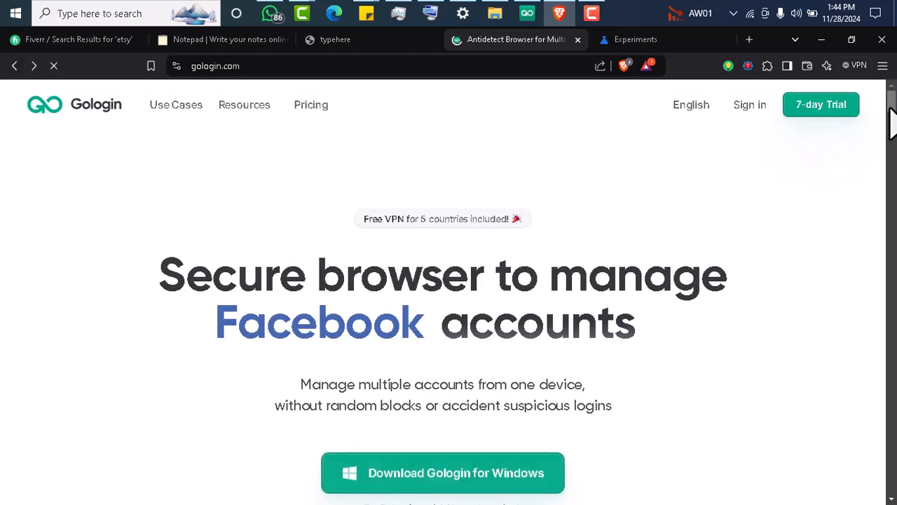
mouse_move(890, 115)
mouse_down()
mouse_move(893, 136)
mouse_move(892, 125)
mouse_up()
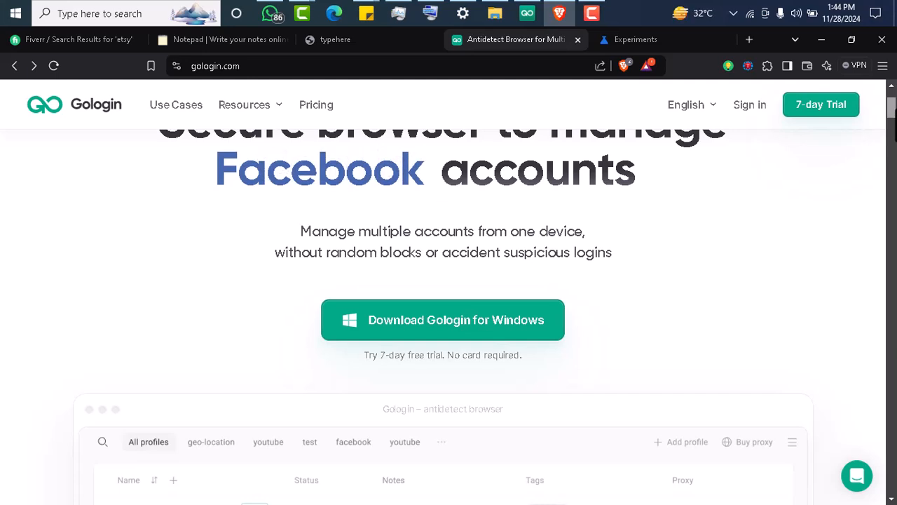
scroll(892, 100, up, 2)
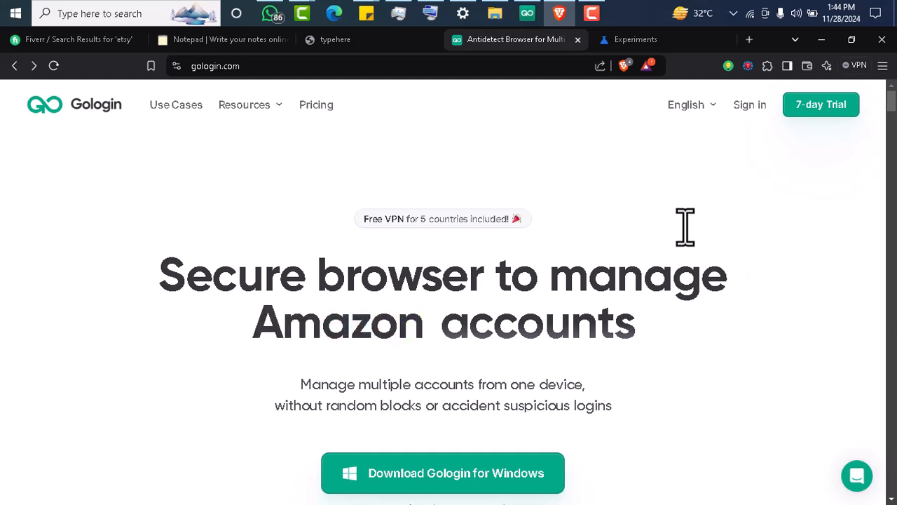
mouse_move(531, 10)
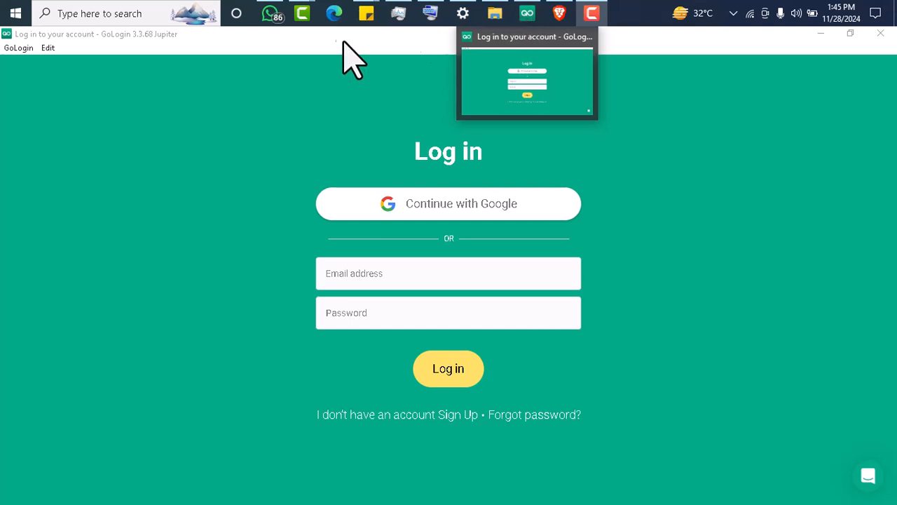
- Start the GoLogin for Windows download from gologin.com, then close the save dialog unsaved
click(565, 5)
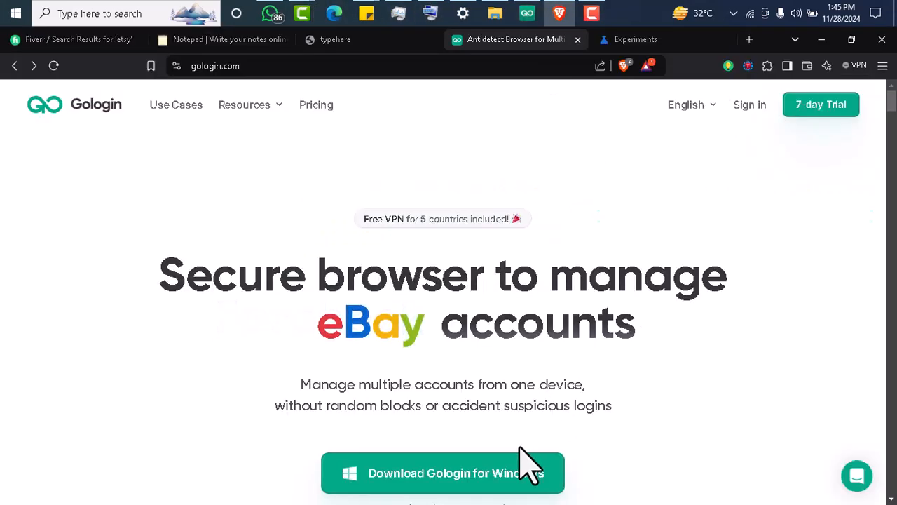
click(484, 482)
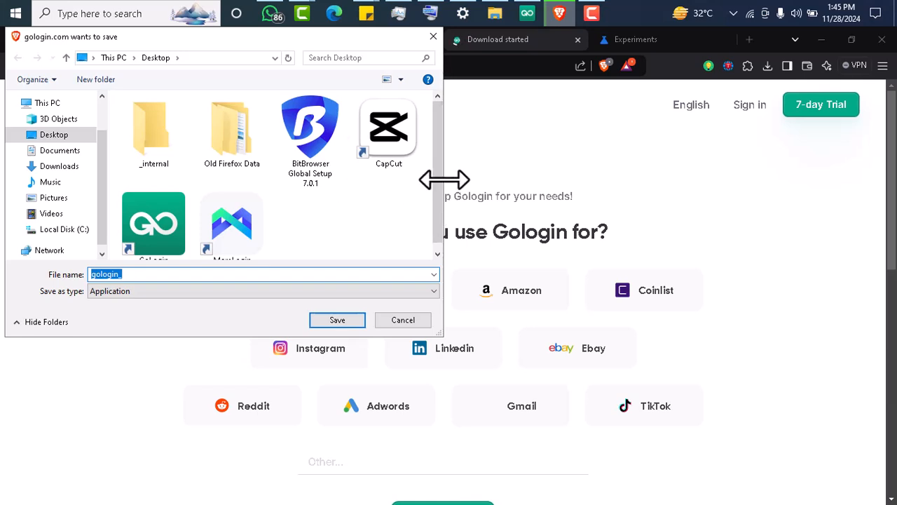
scroll(438, 217, down, 1)
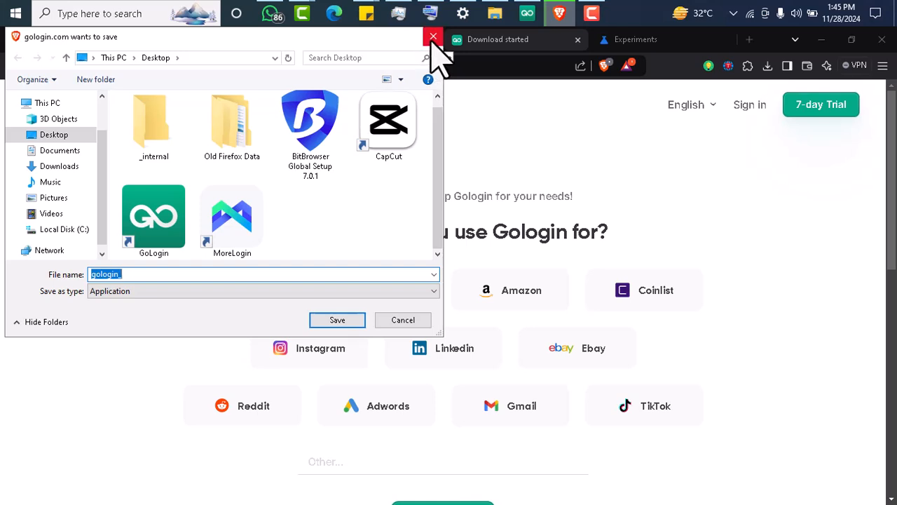
click(433, 36)
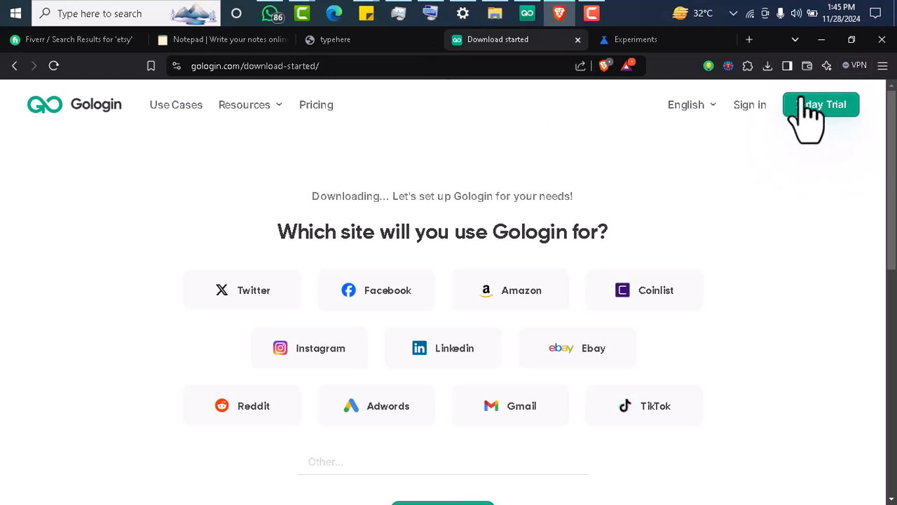
- Sign in to app.gologin.com's profile list and show the 0.5 GB data-center proxy balance
click(748, 111)
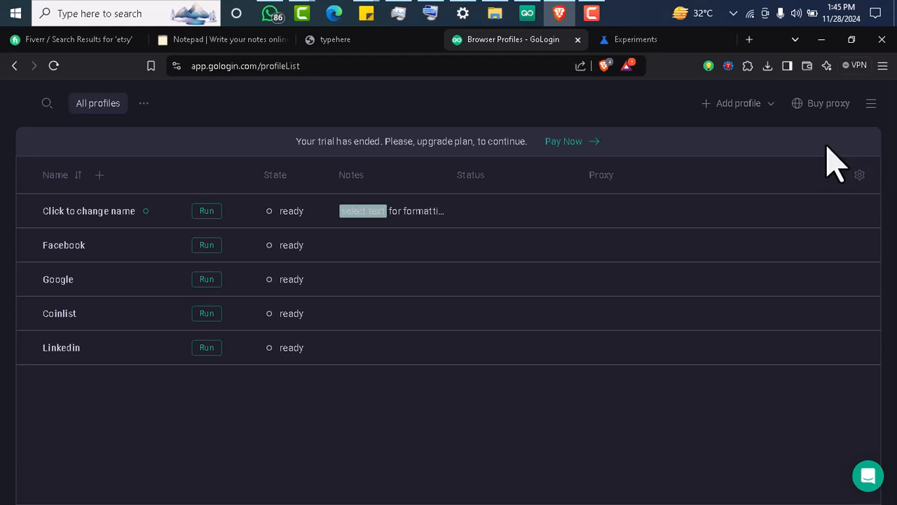
click(826, 108)
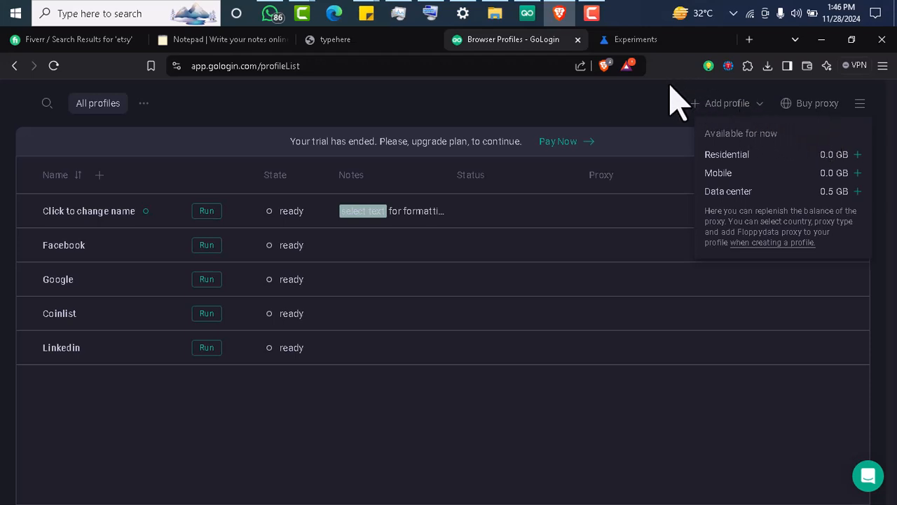
- Open whoer.net by entering WHOER in the Experiments tab's address bar
click(682, 42)
click(495, 63)
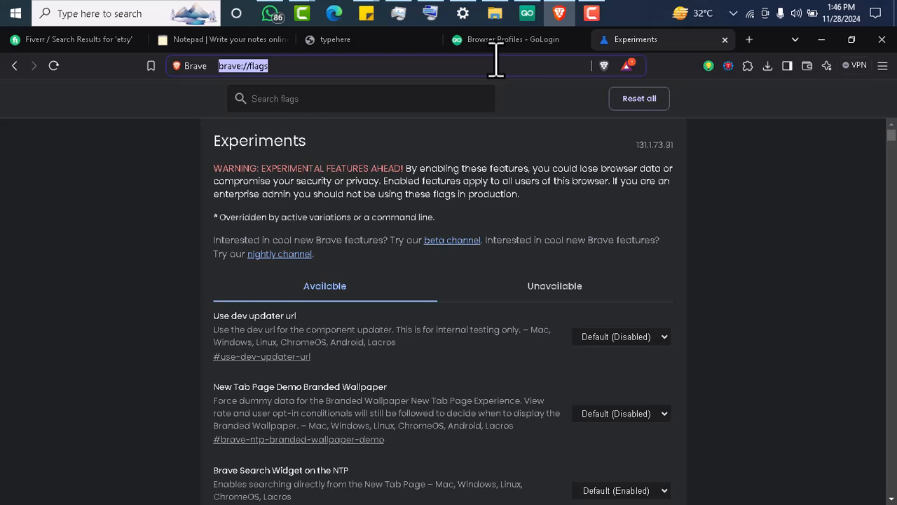
text(WHOER)
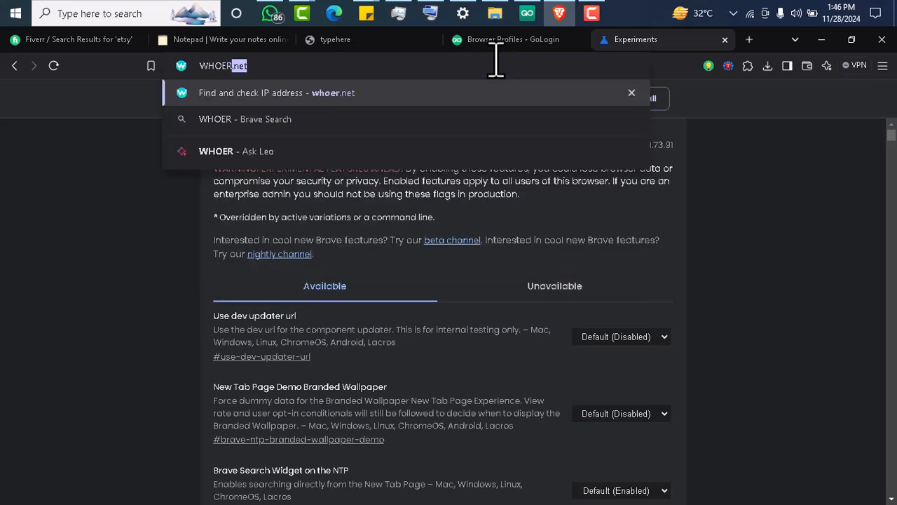
key(Return)
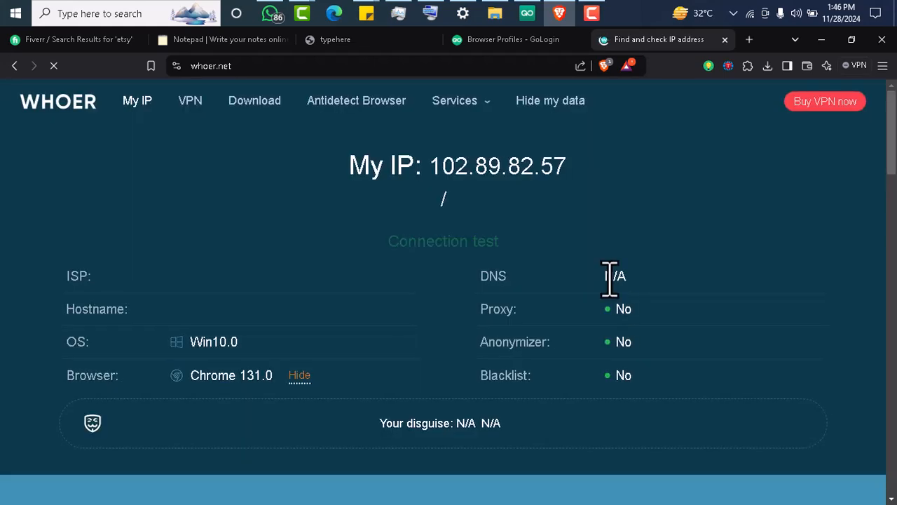
- Select the displayed IP address number, located in Lagos, Nigeria
drag(576, 177, 397, 175)
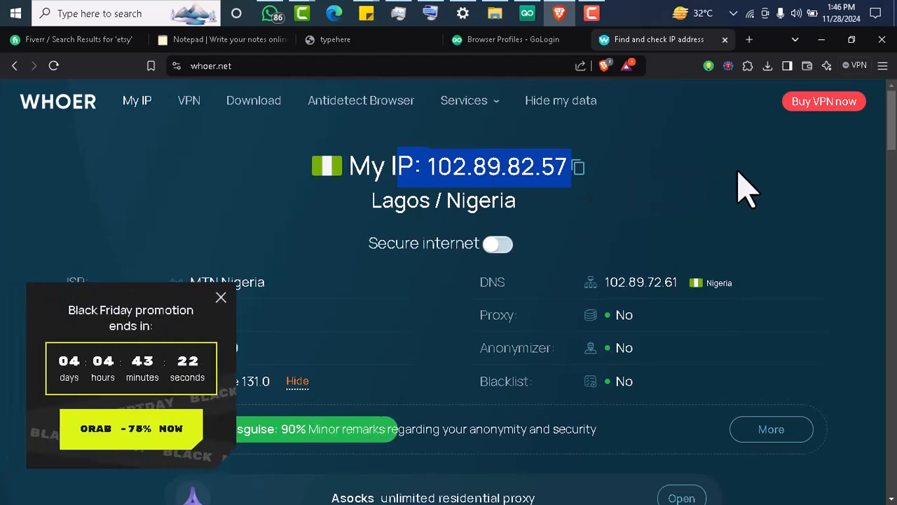
click(615, 341)
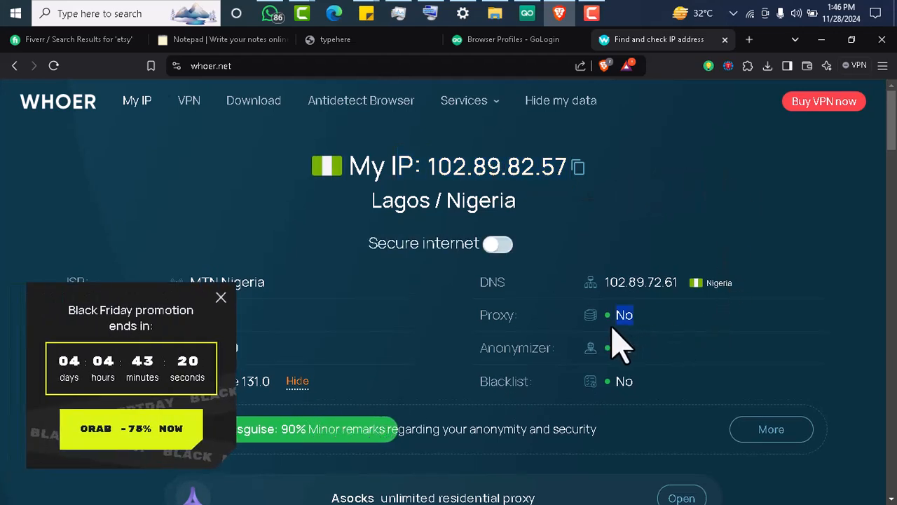
drag(608, 170, 413, 168)
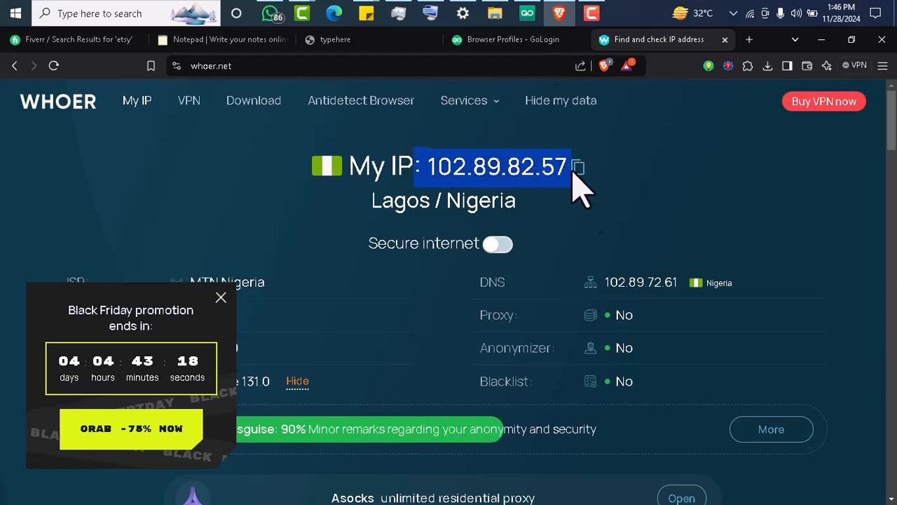
click(607, 184)
drag(604, 170, 429, 178)
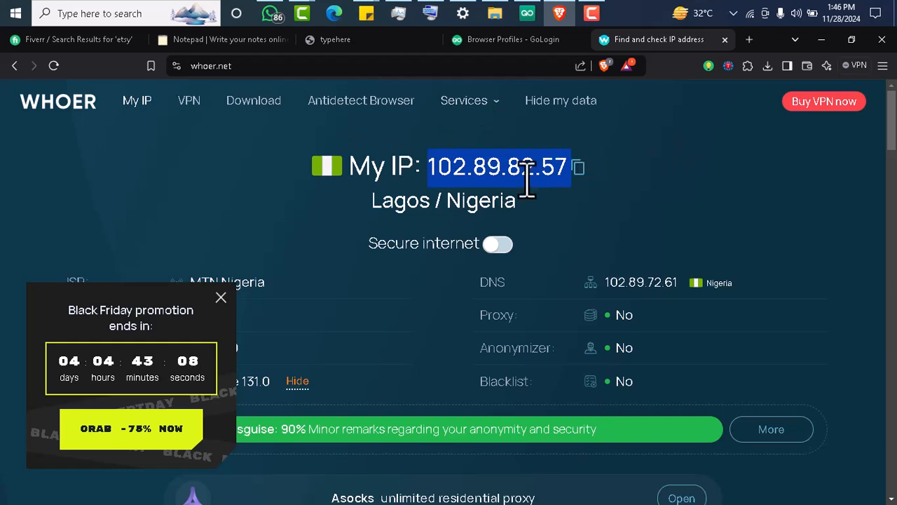
- Return to the GoLogin profile list, briefly opening Add profile and the account options
click(517, 42)
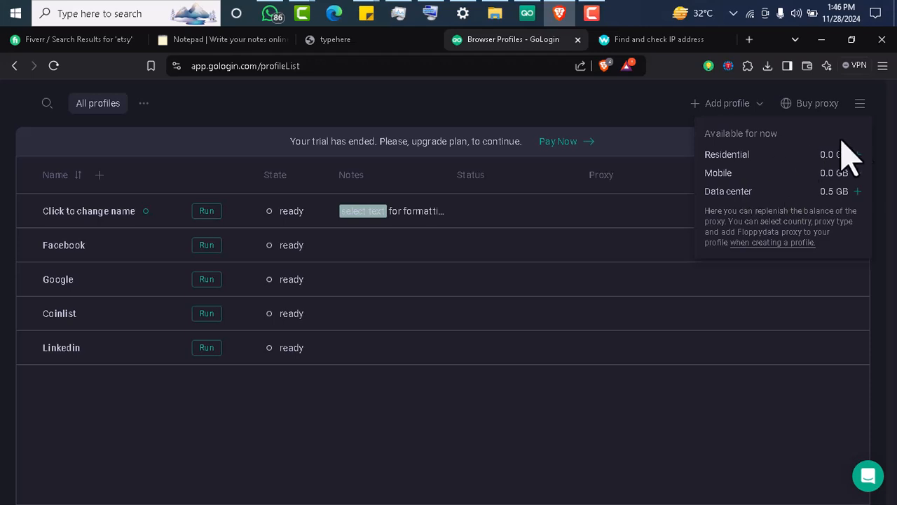
click(753, 111)
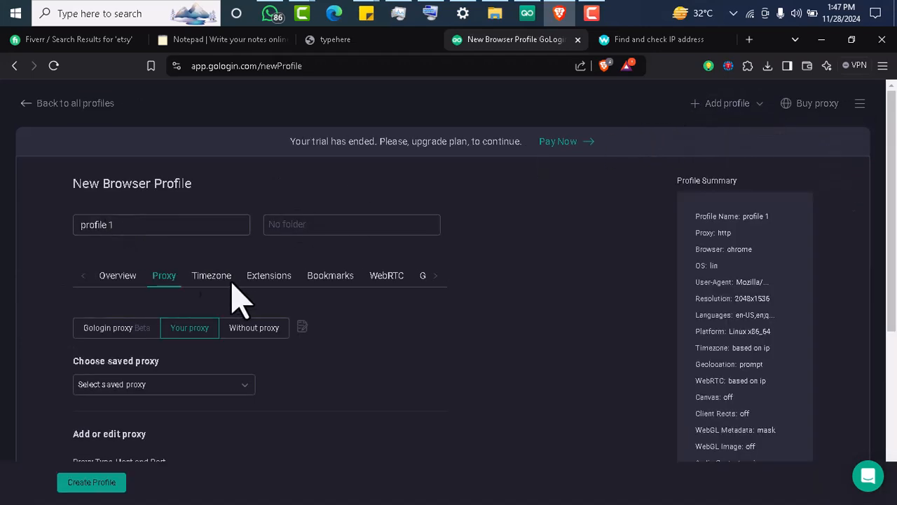
click(31, 123)
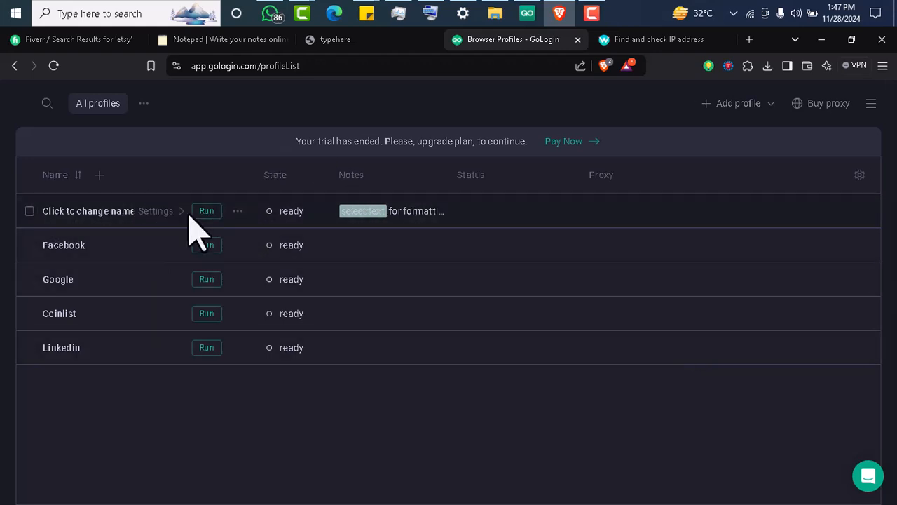
click(870, 103)
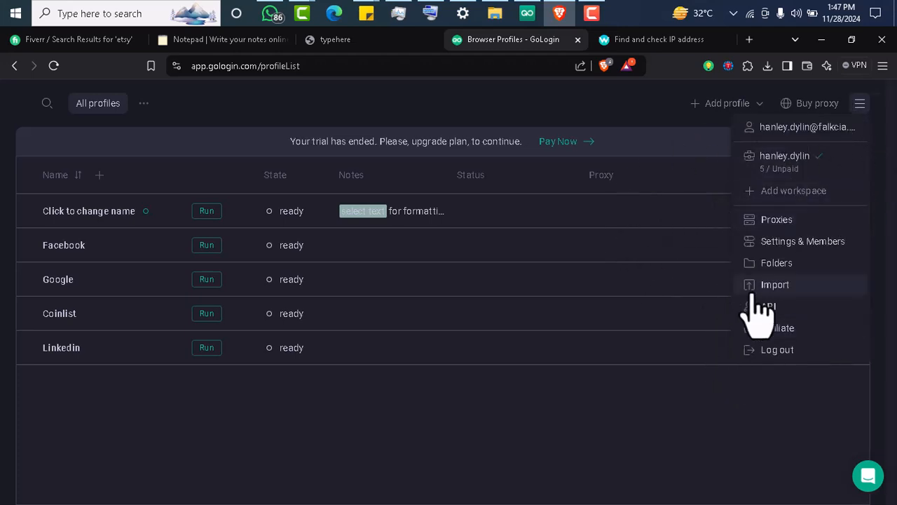
click(645, 421)
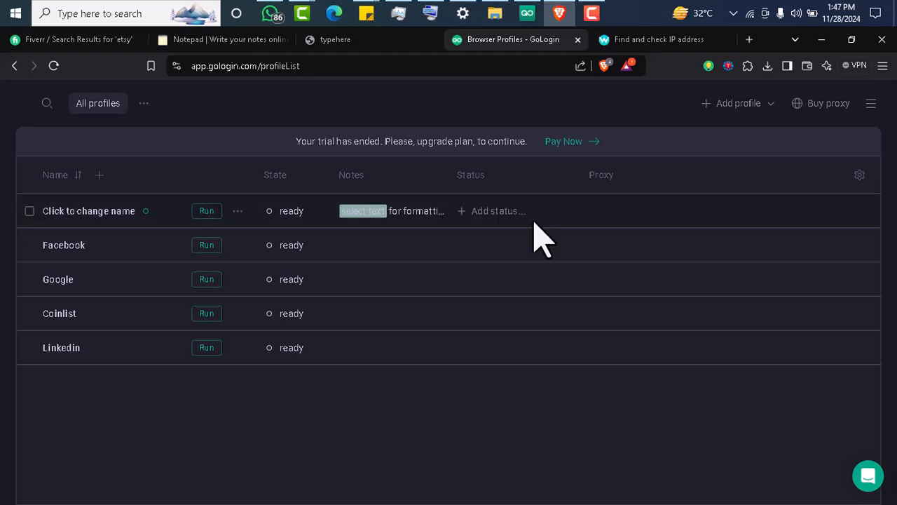
- Open the '...' options on the profile rows, ending on the Linkedin profile
click(238, 245)
click(238, 211)
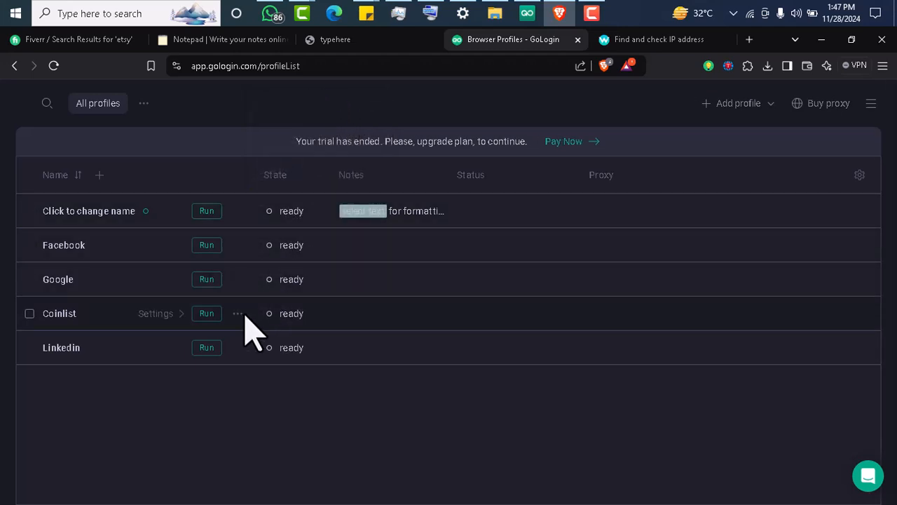
click(238, 314)
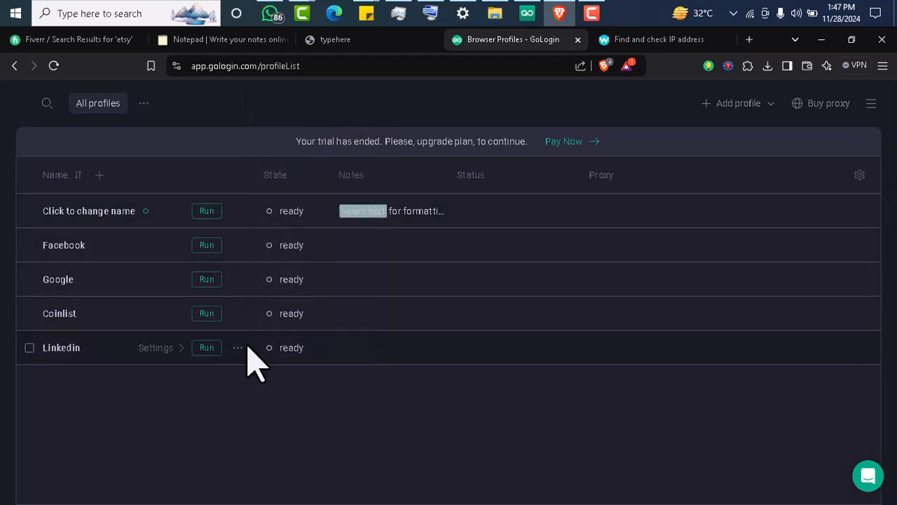
click(238, 348)
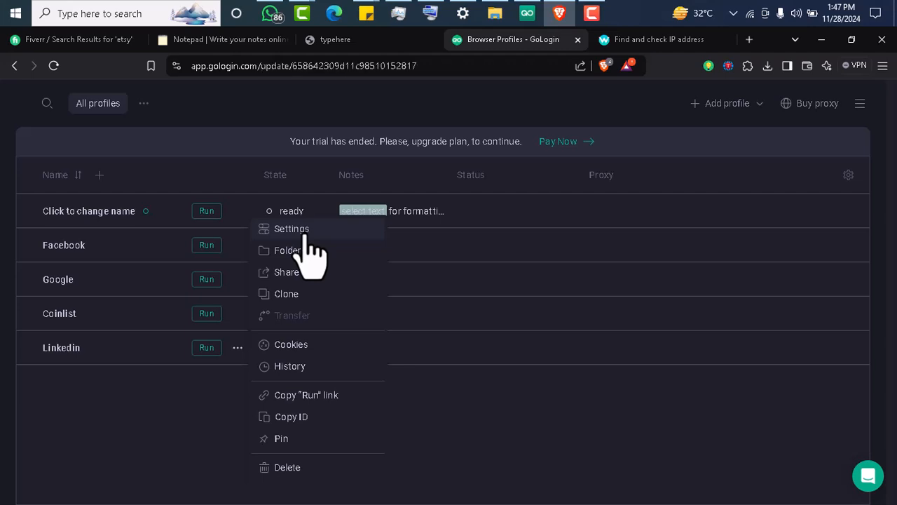
- Review the Linkedin profile's Overview settings (Windows, no proxy), then go back to all profiles
click(306, 236)
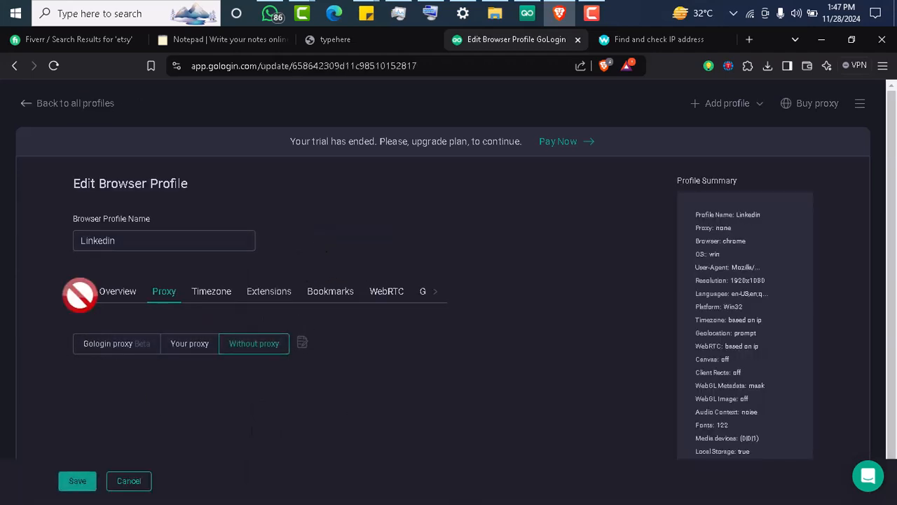
click(112, 293)
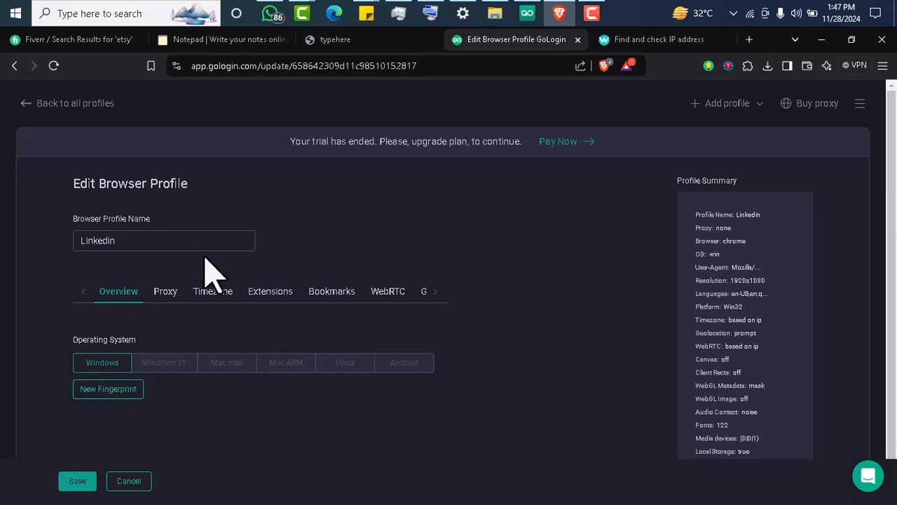
click(23, 105)
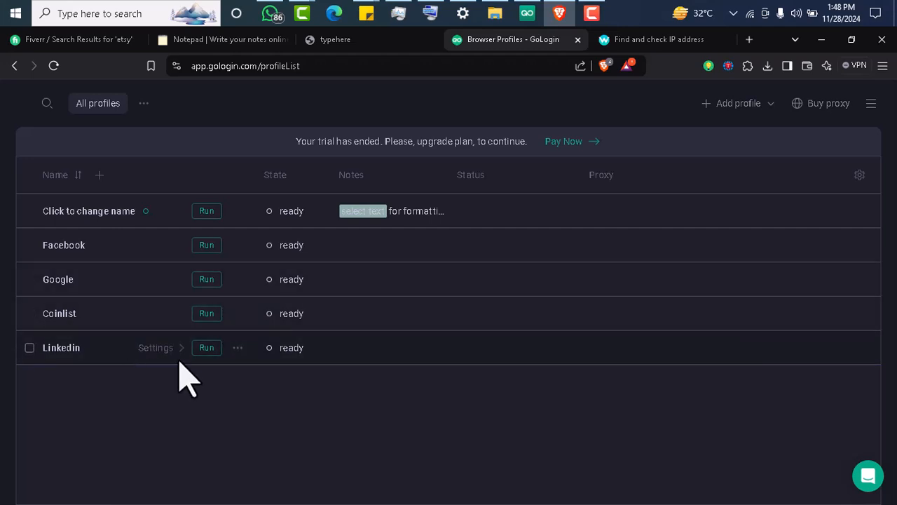
- Reopen the Linkedin profile's settings and switch its proxy to 'Your proxy' (http)
click(238, 348)
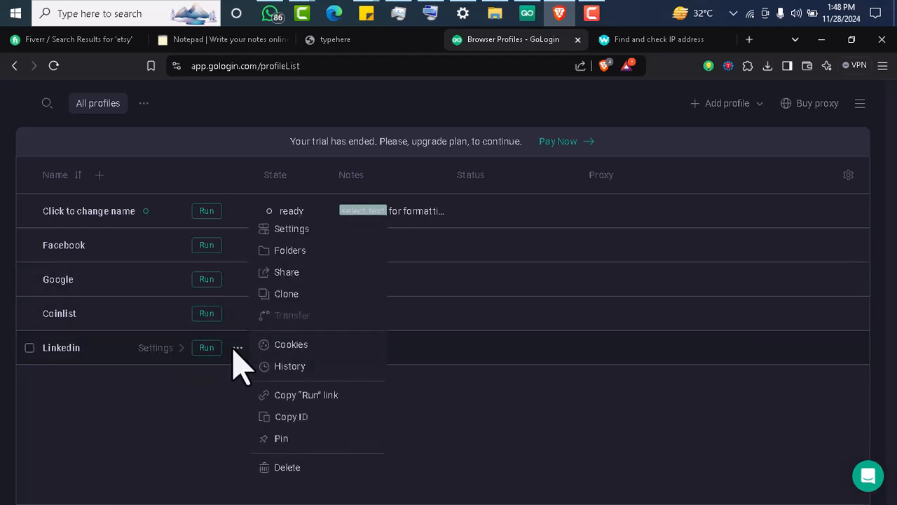
click(293, 232)
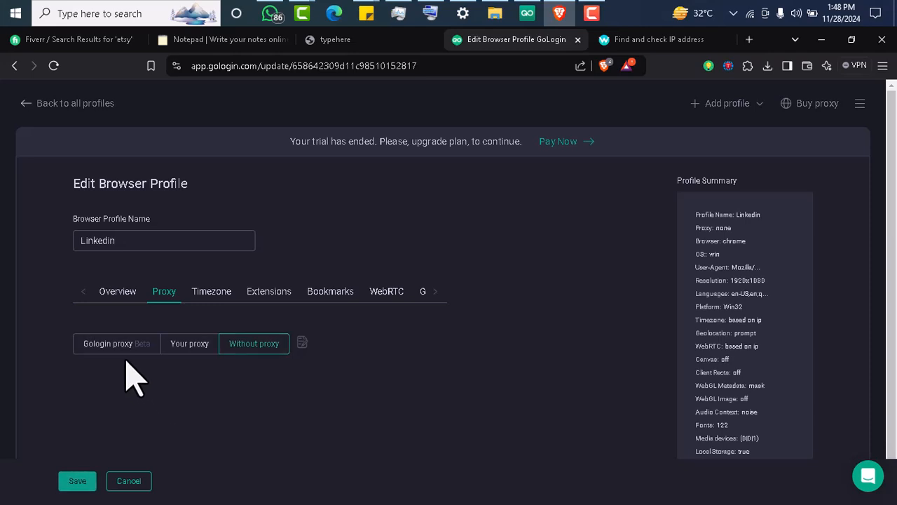
click(109, 293)
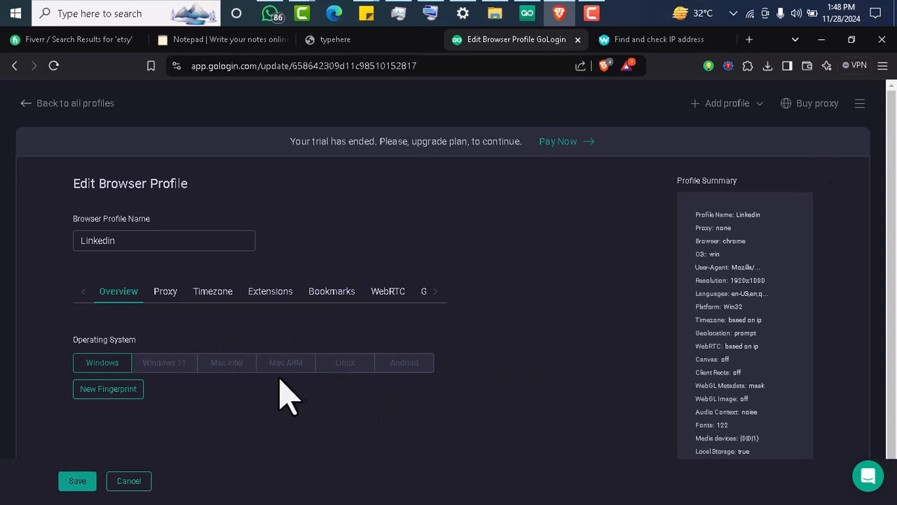
right_click(301, 354)
click(296, 361)
click(169, 308)
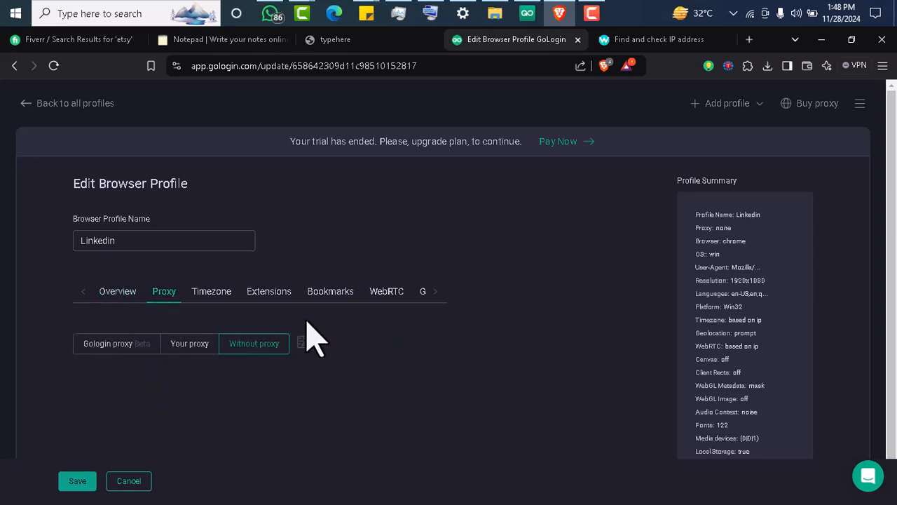
click(186, 345)
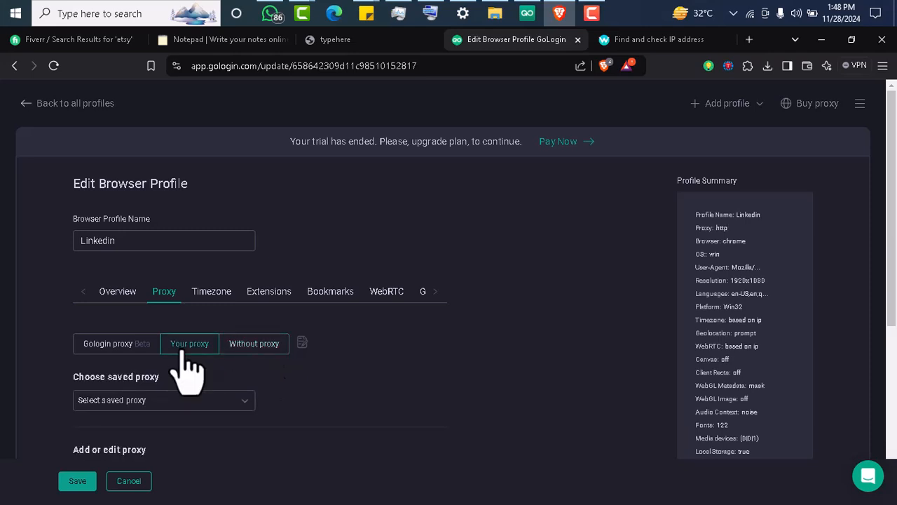
- Browse the saved-proxy list, check the IP on whoer.net, then close the list
click(223, 406)
drag(281, 272, 292, 297)
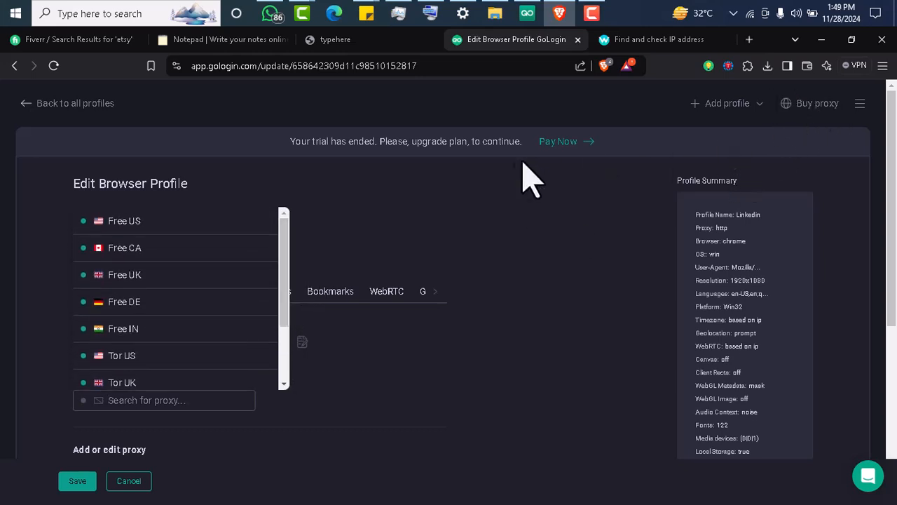
mouse_move(285, 260)
mouse_down()
mouse_move(293, 319)
mouse_move(295, 280)
mouse_move(274, 260)
mouse_move(287, 257)
mouse_move(284, 248)
mouse_up()
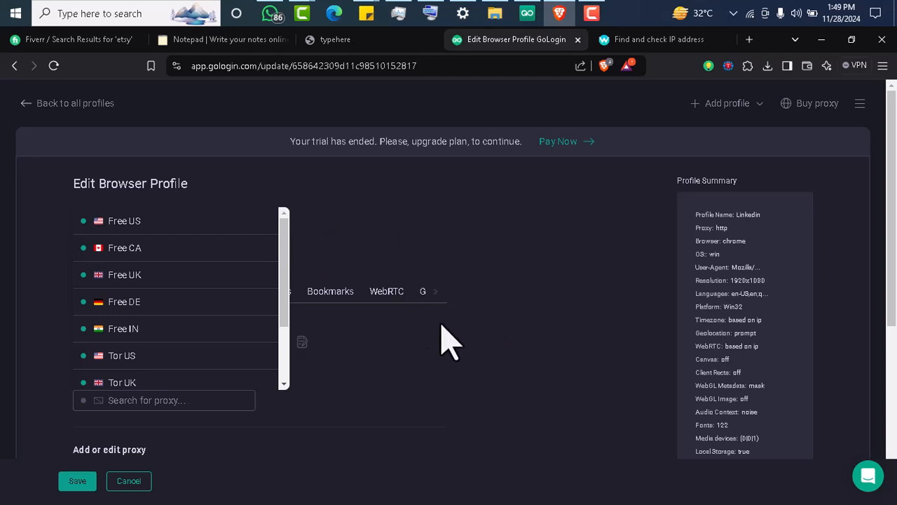
scroll(283, 253, down, 1)
scroll(283, 252, up, 1)
click(640, 40)
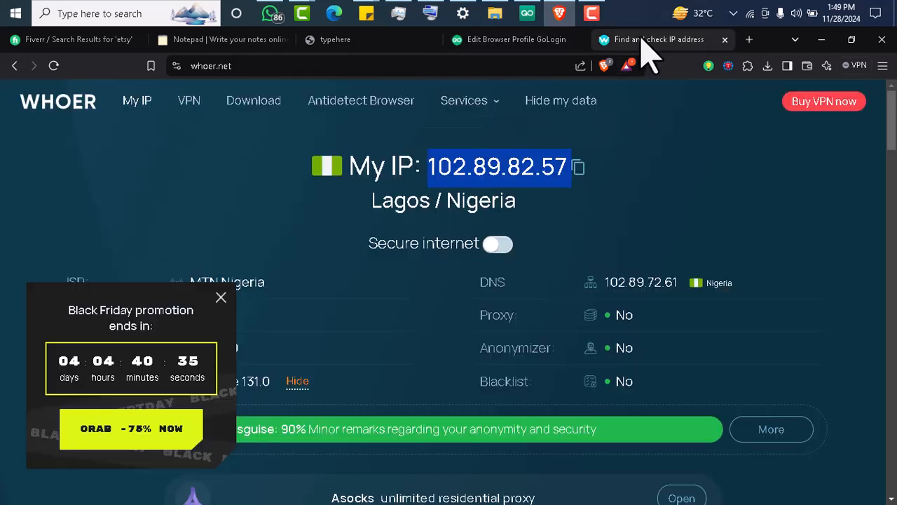
click(511, 40)
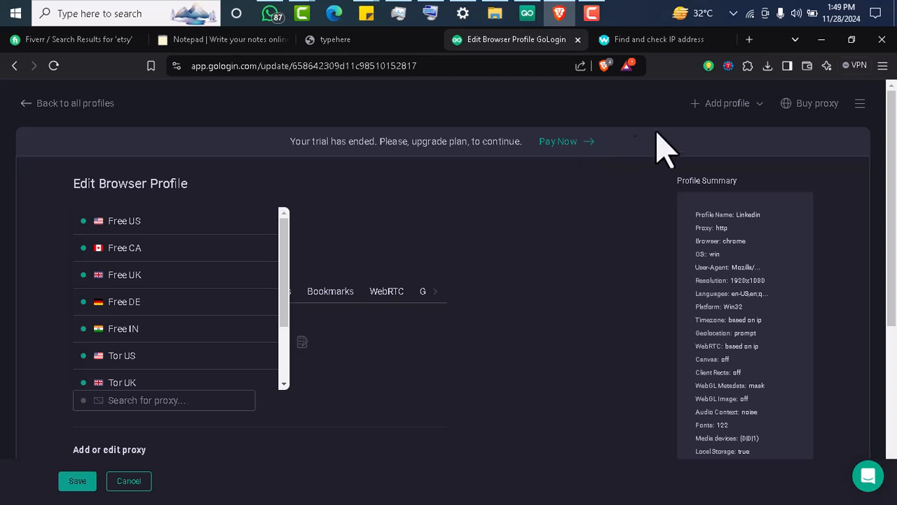
click(574, 239)
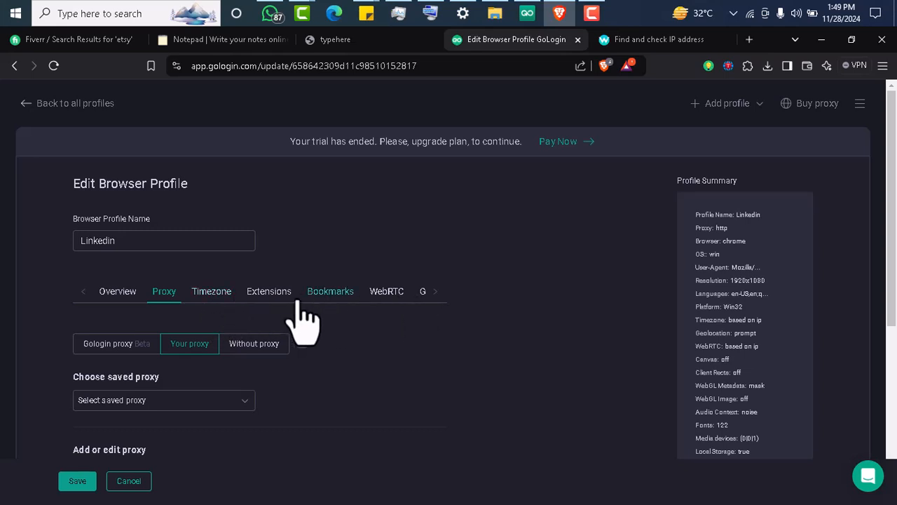
- Open the Extensions catalogue for the Linkedin profile, listing GoLess, MetaMask and Kaikas
click(214, 308)
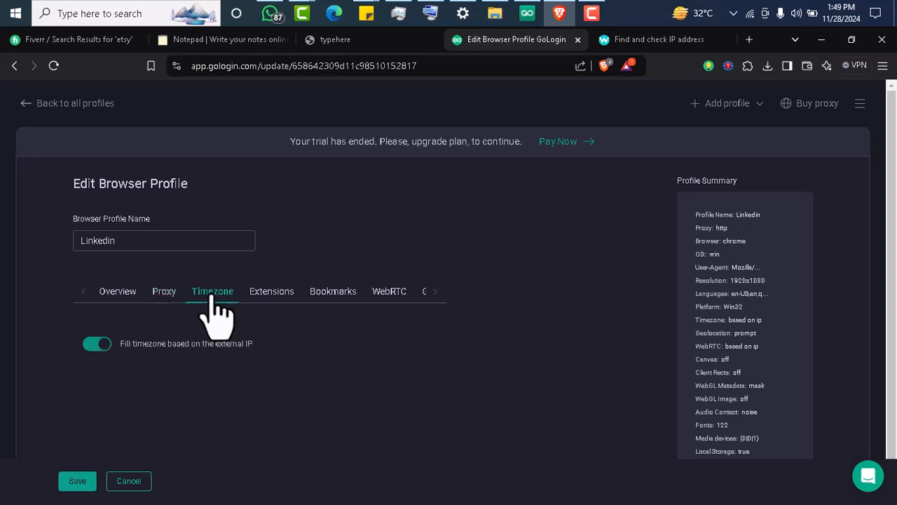
click(270, 296)
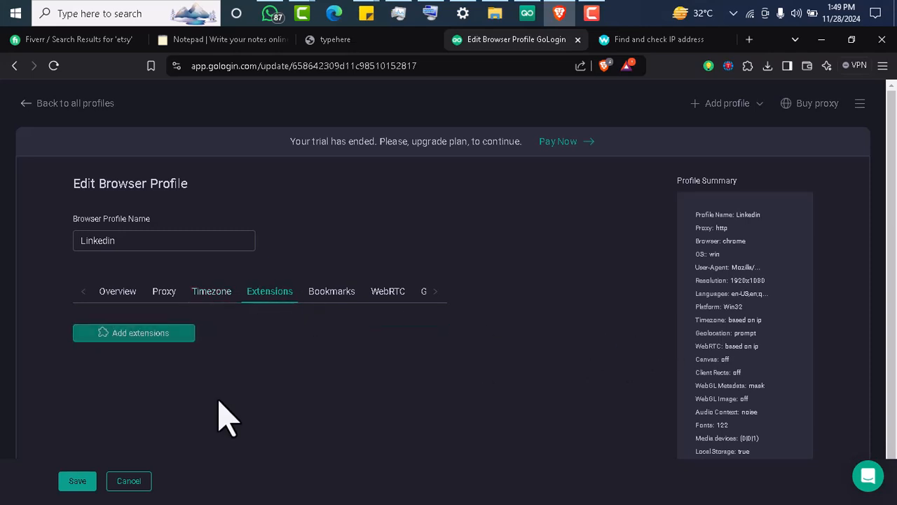
click(169, 335)
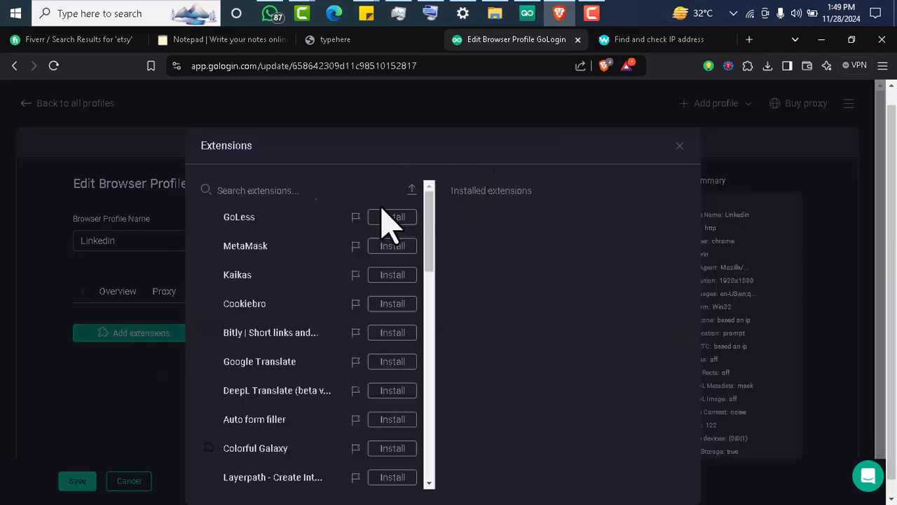
- Install DuckDuckGo Privacy Essentials on the Linkedin profile and close the Extensions catalogue
drag(433, 236, 463, 238)
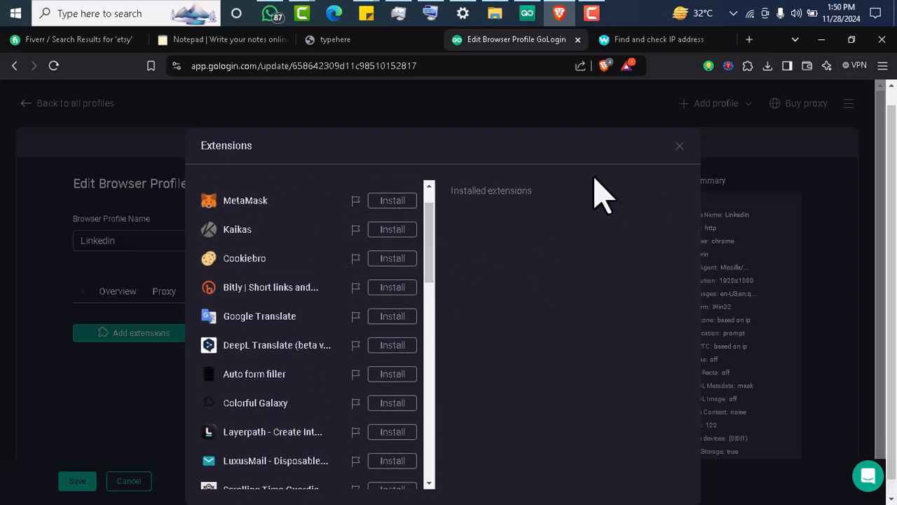
drag(432, 213, 433, 199)
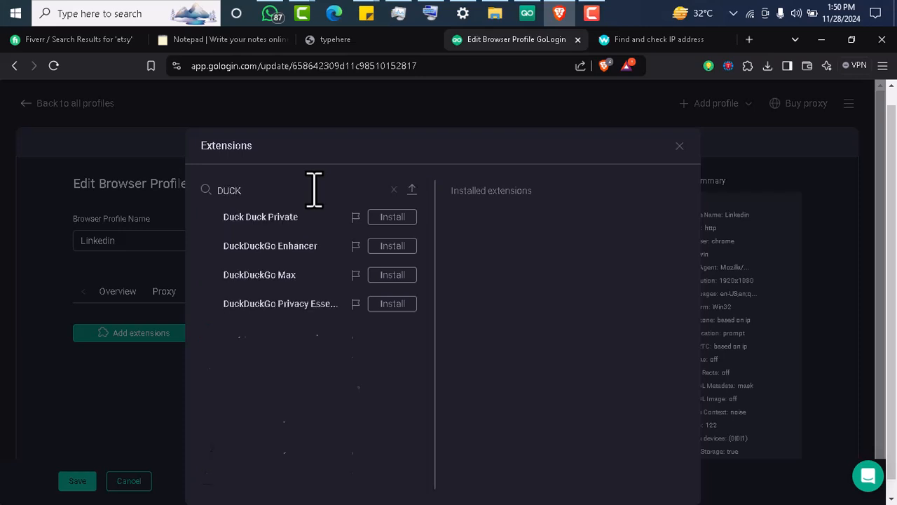
click(392, 303)
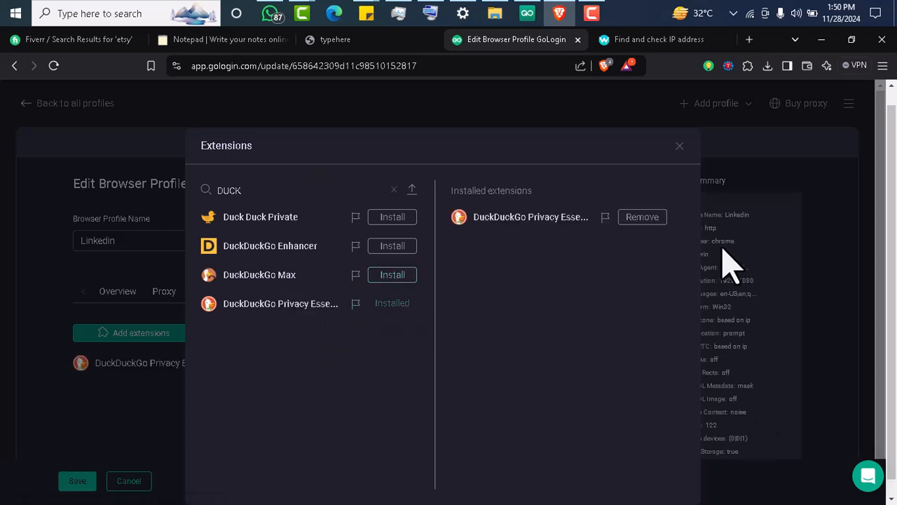
click(781, 172)
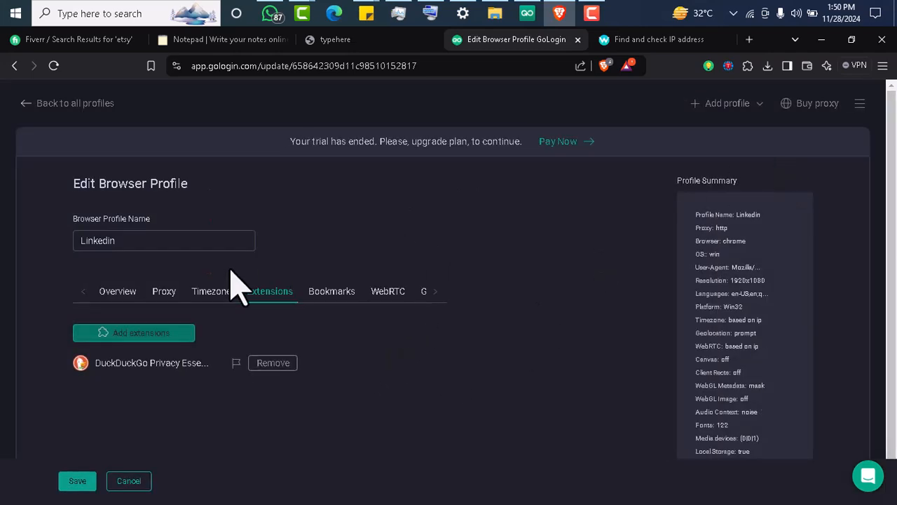
click(528, 15)
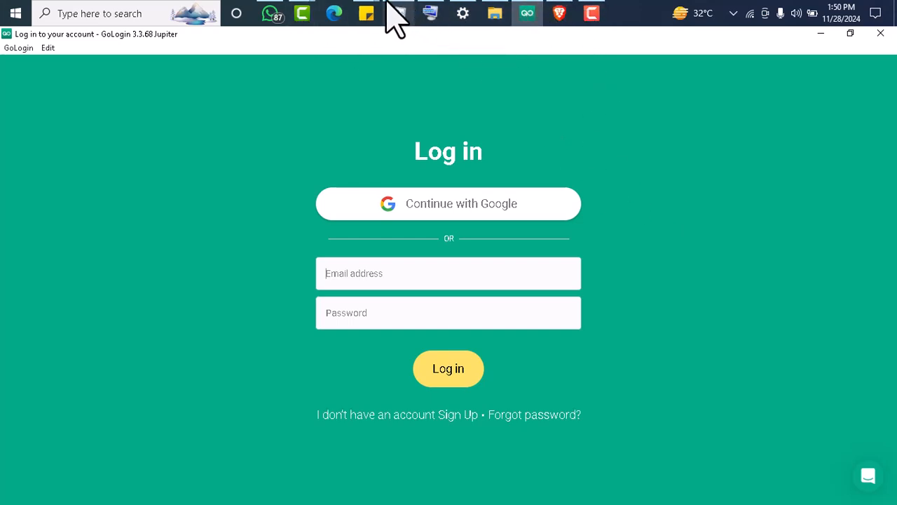
click(559, 13)
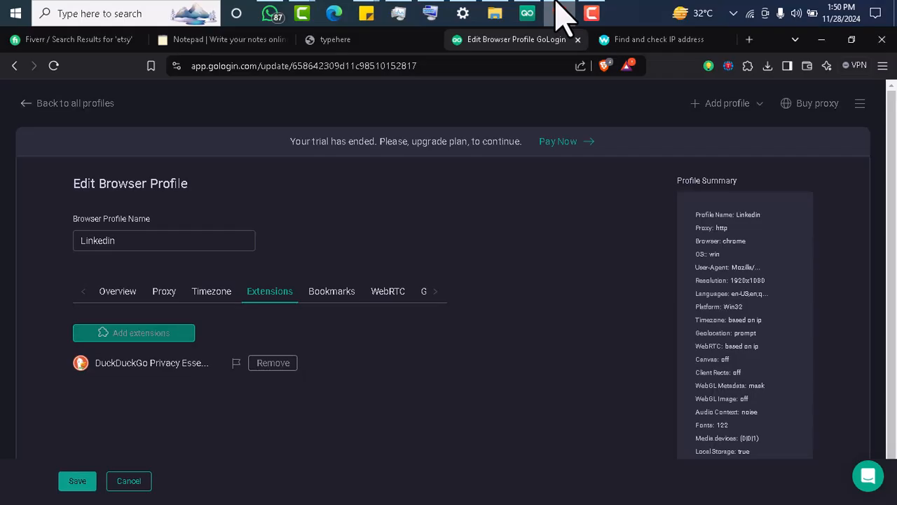
- Review the Bookmarks and WebRTC tabs, ending on Geolocation set to Prompt from external IP
click(350, 302)
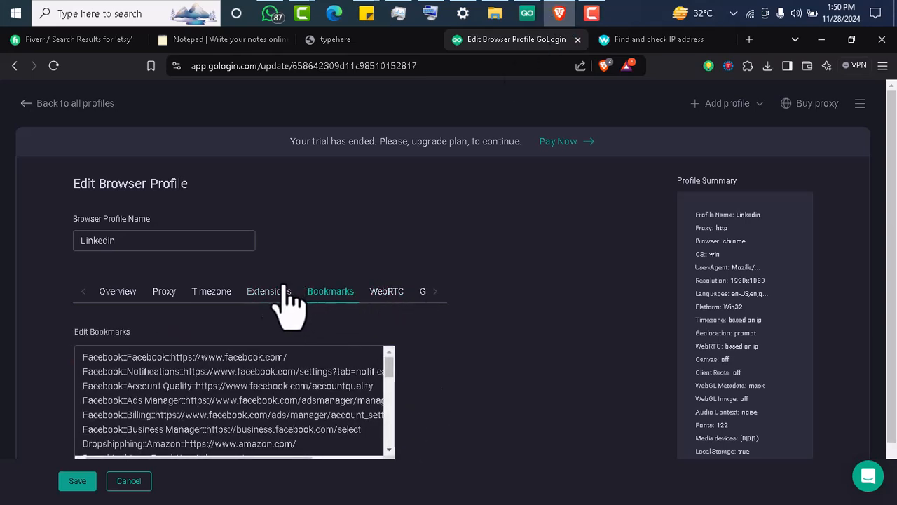
scroll(732, 220, down, 2)
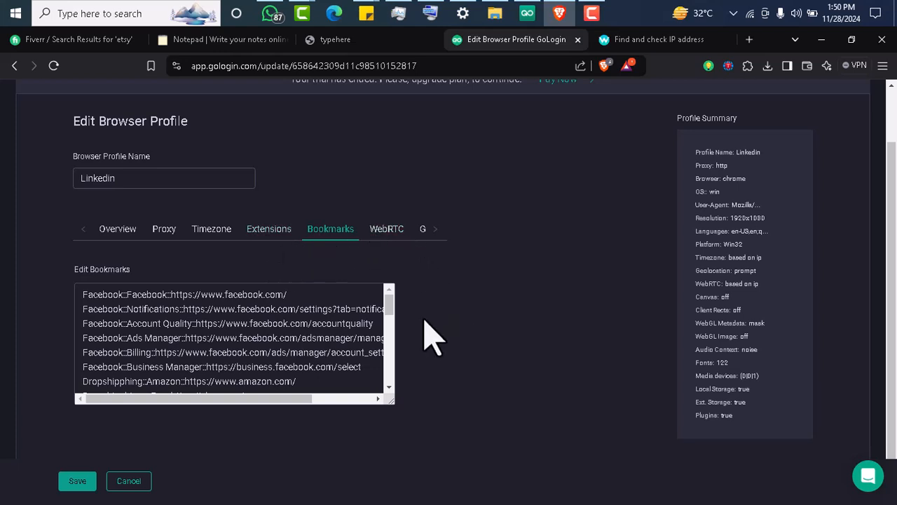
click(386, 231)
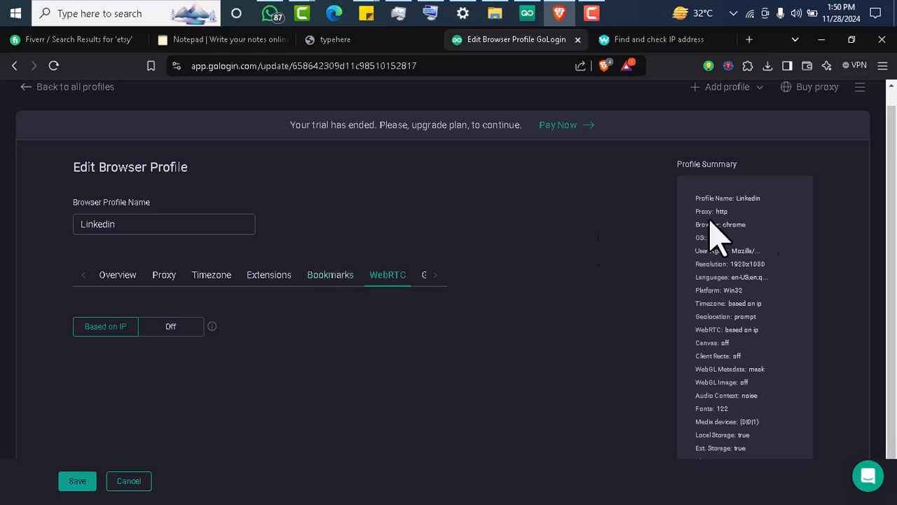
click(327, 279)
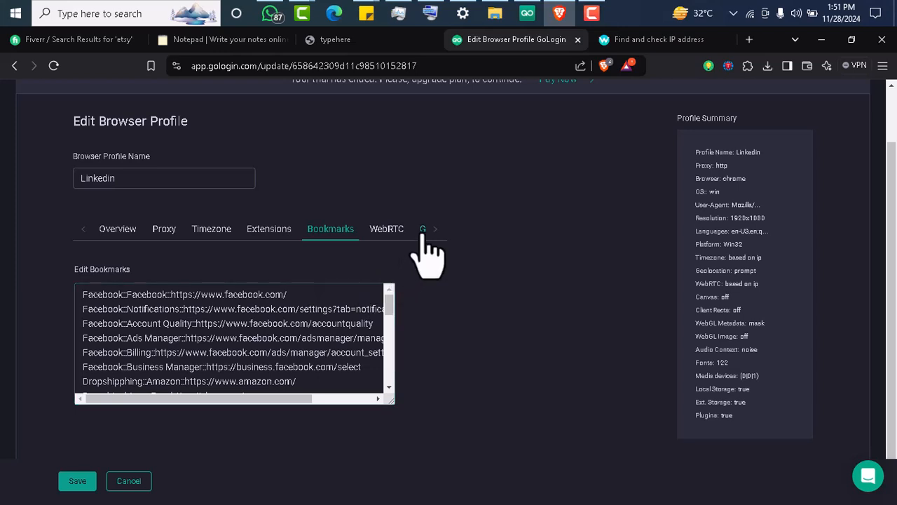
scroll(388, 302, down, 5)
scroll(385, 321, up, 1)
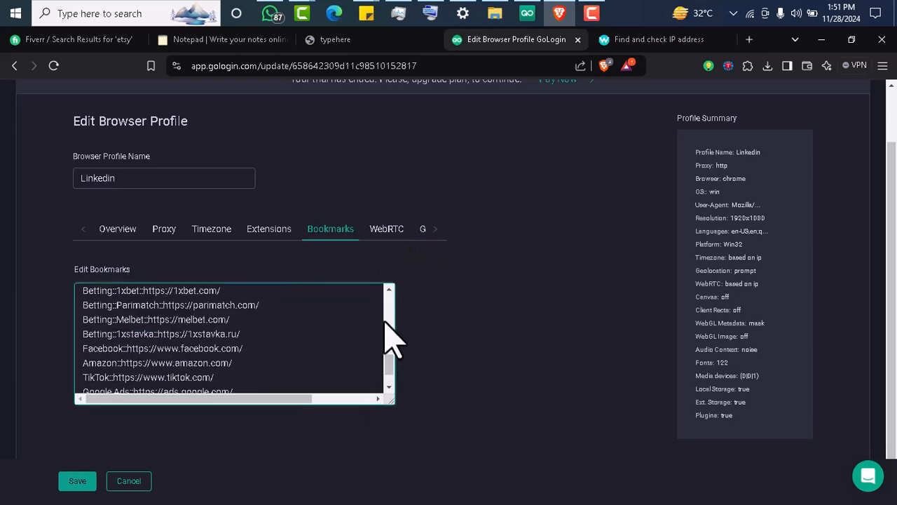
click(424, 231)
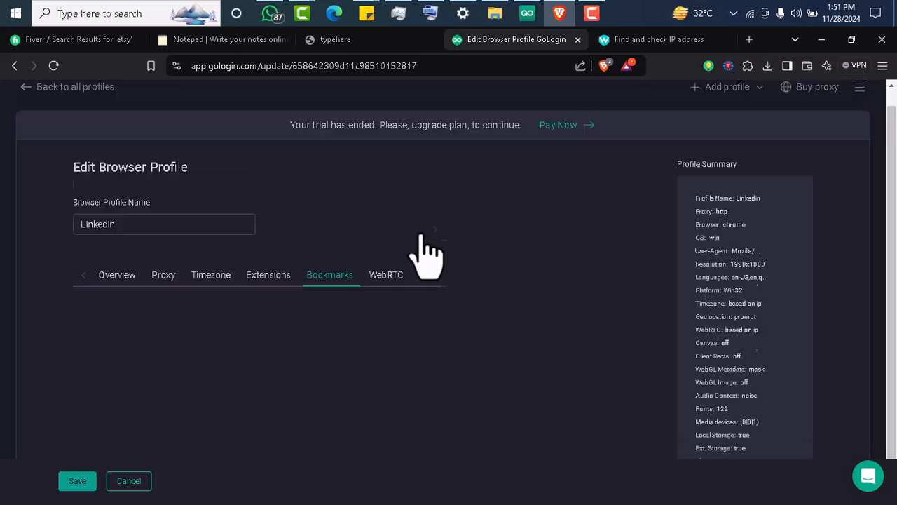
click(337, 279)
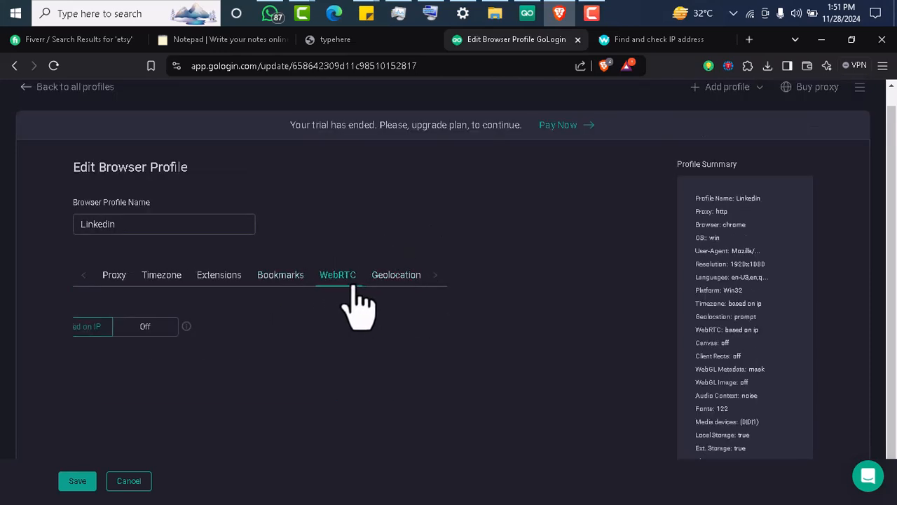
click(385, 279)
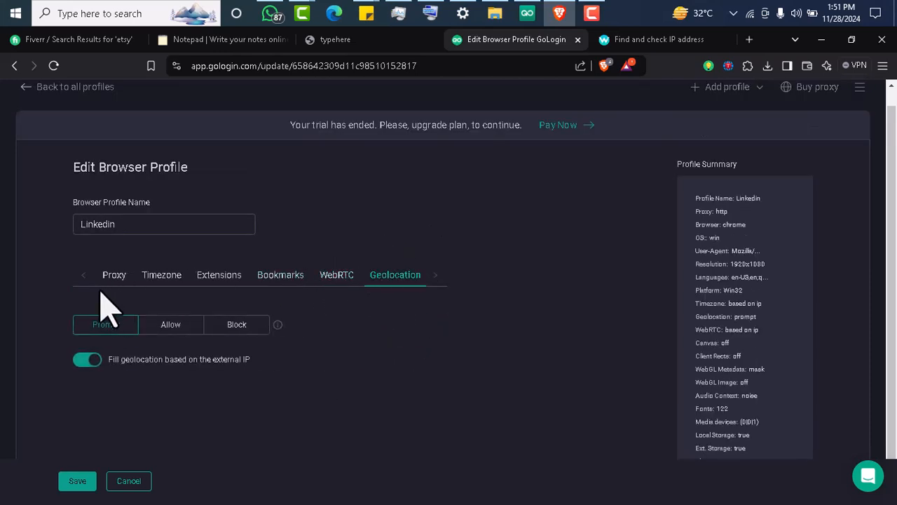
click(436, 278)
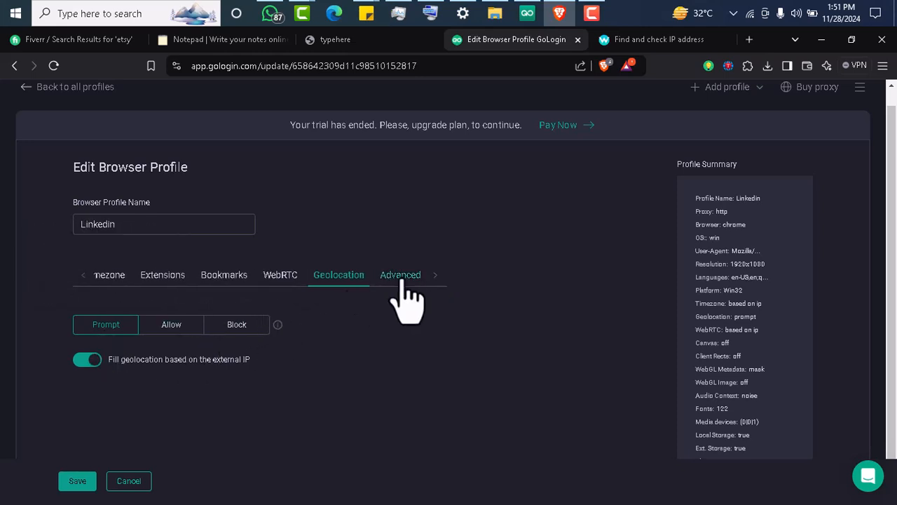
- Scroll through Advanced settings, toggling Mask Media Devices on then off, down to Other
click(399, 280)
drag(892, 140, 889, 216)
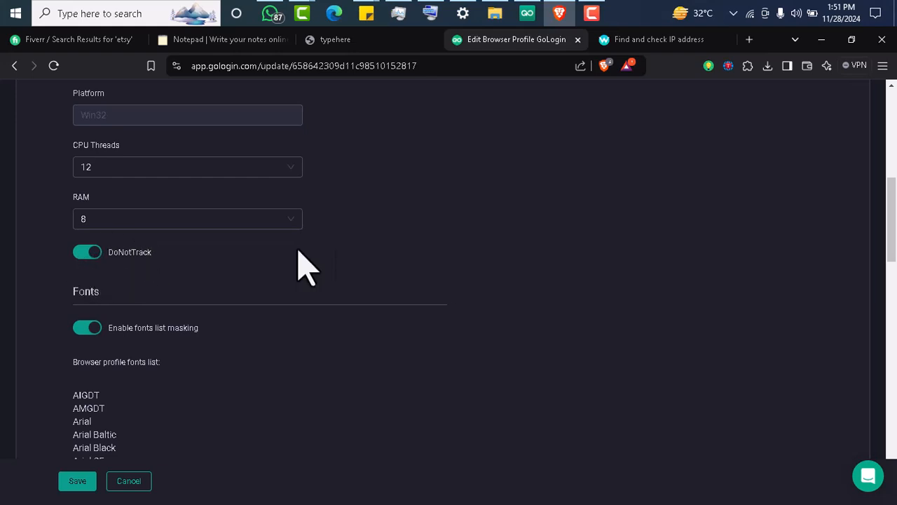
drag(896, 232, 891, 301)
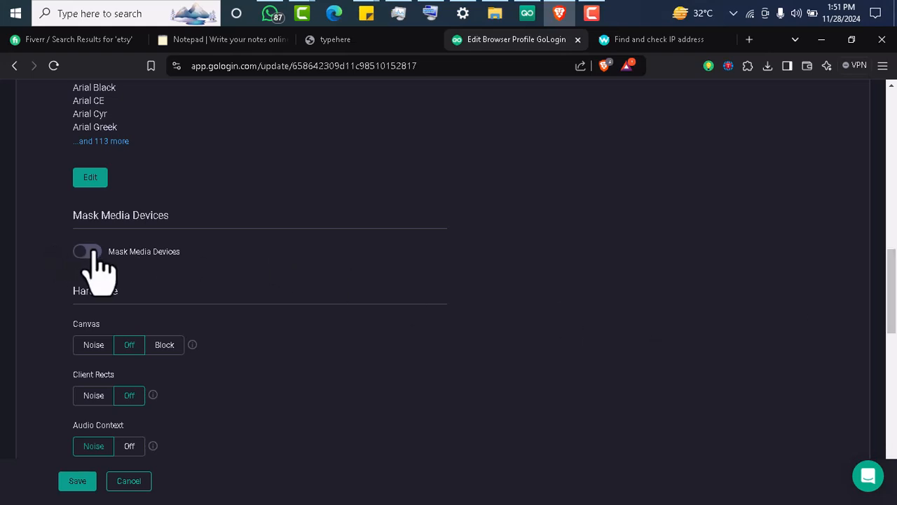
click(90, 251)
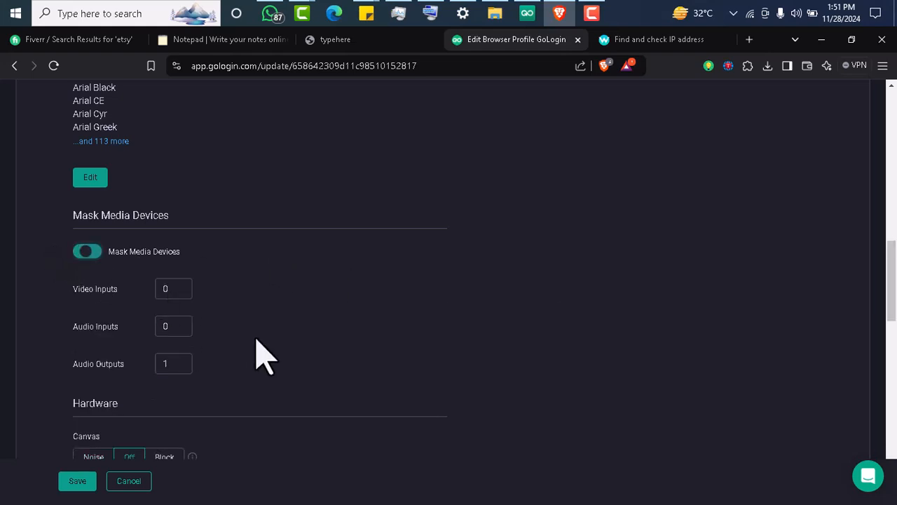
click(89, 251)
drag(892, 301, 892, 454)
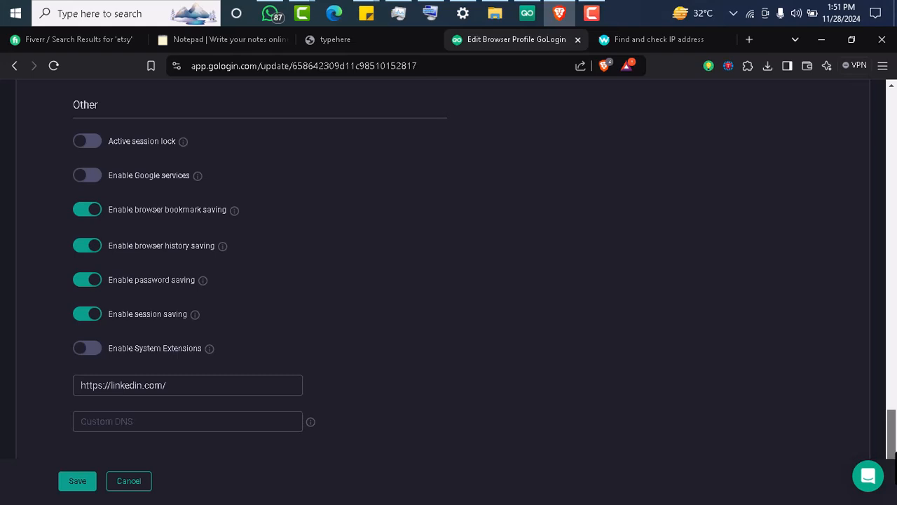
click(167, 390)
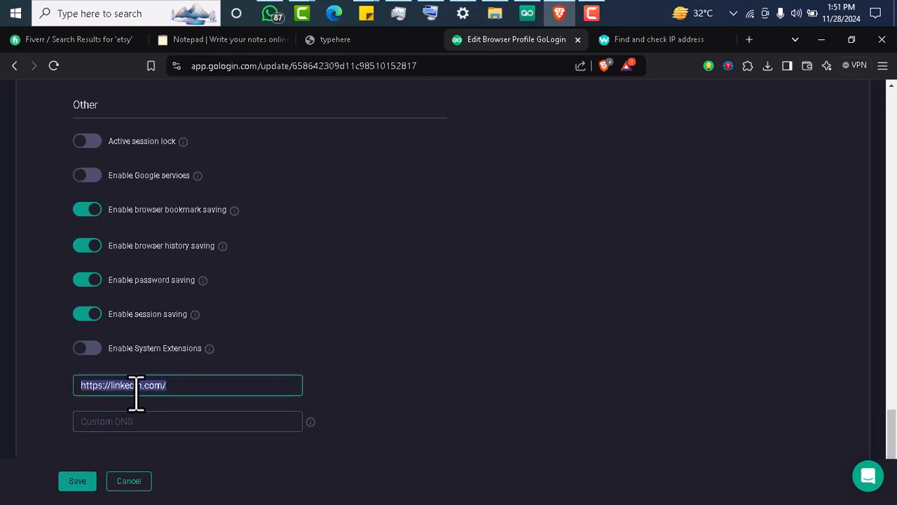
right_click(136, 394)
click(279, 385)
click(279, 386)
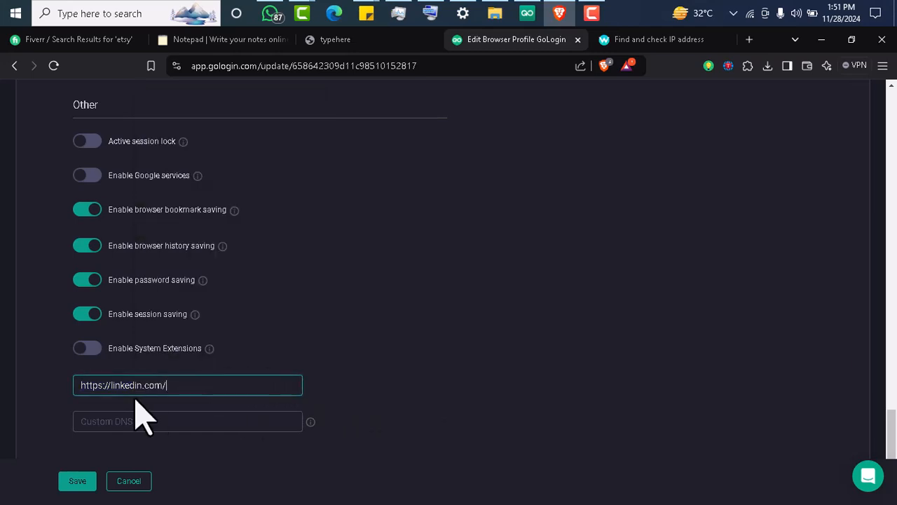
key(ctrl+a)
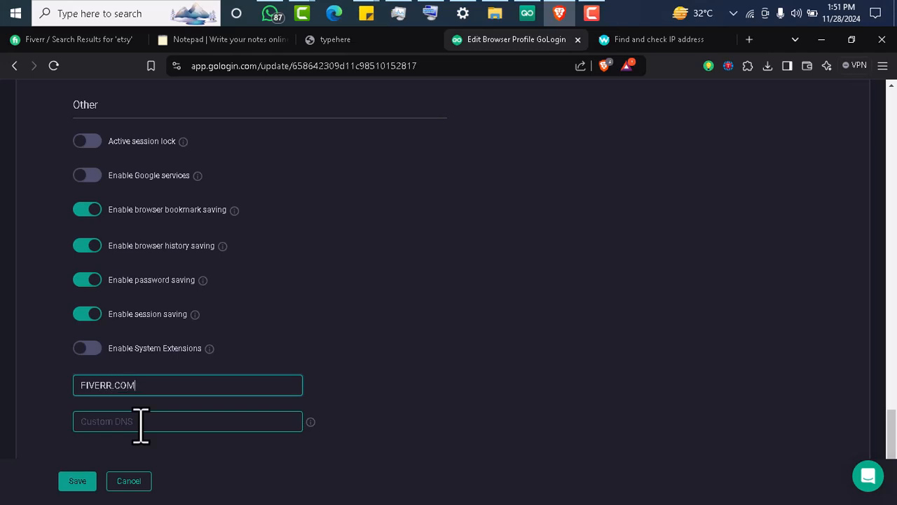
click(140, 422)
click(205, 385)
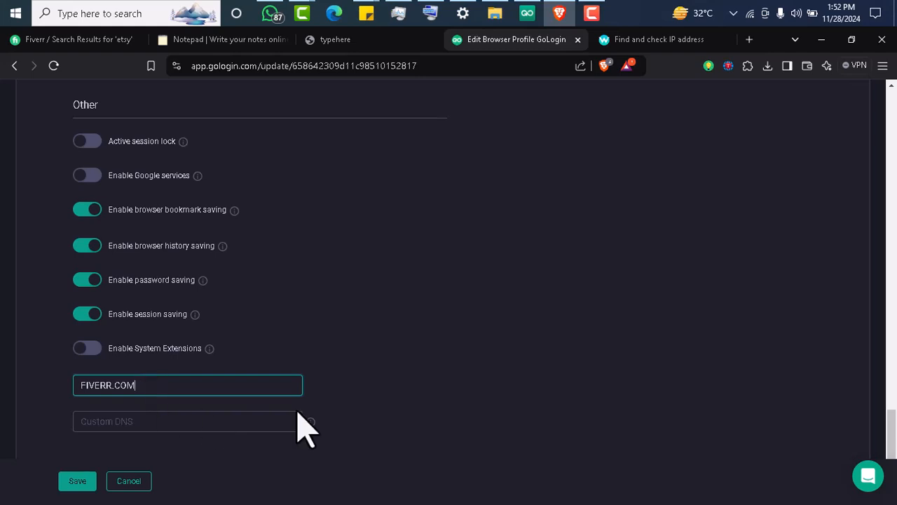
- Scroll back to the top of the editor and switch to the Timezone settings
drag(892, 420, 892, 116)
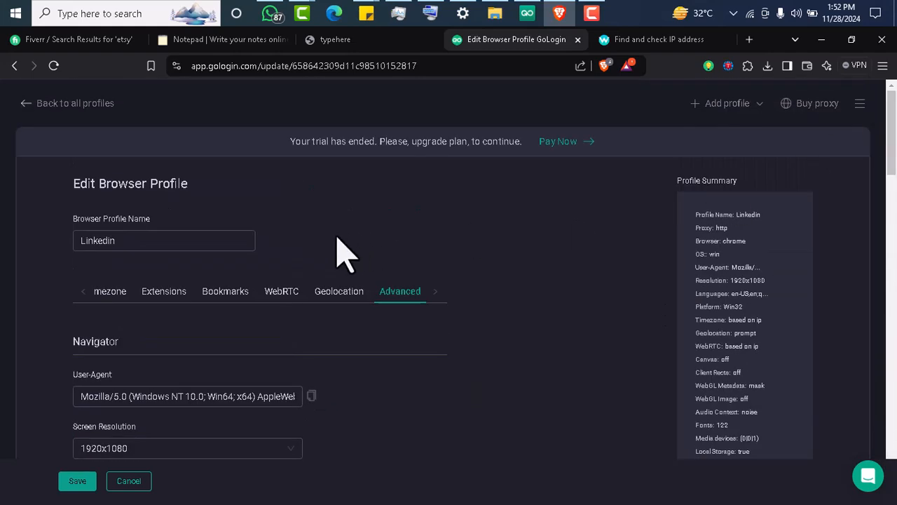
click(156, 294)
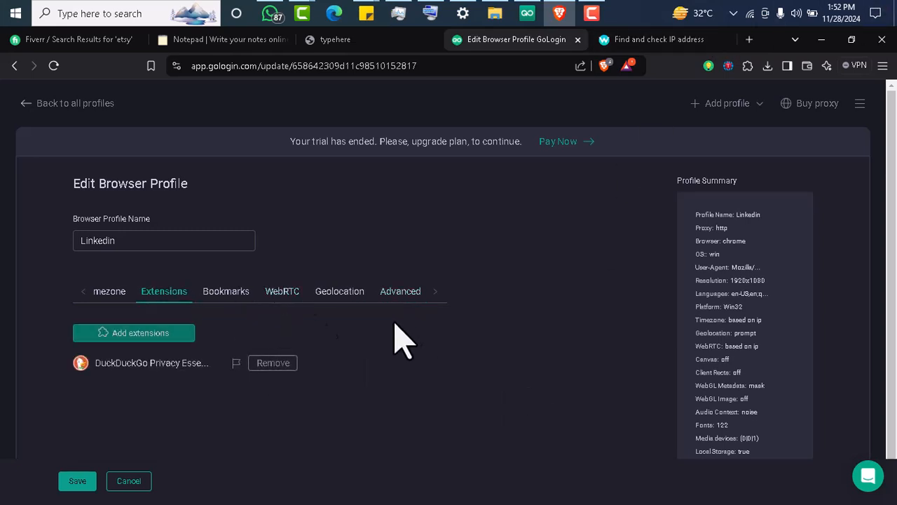
click(110, 293)
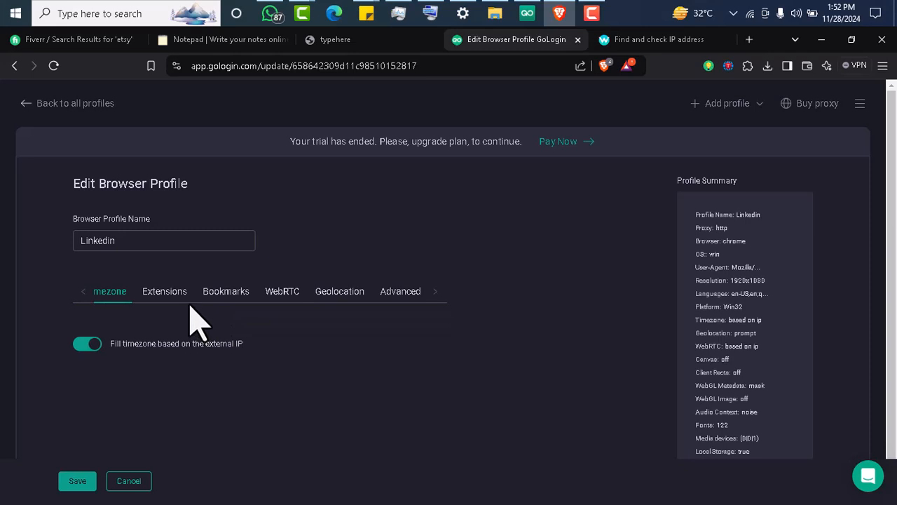
- Bring the GoLogin app forward and log in to show the rey, tim, Google, Coinlist, Linkedin profiles
click(534, 16)
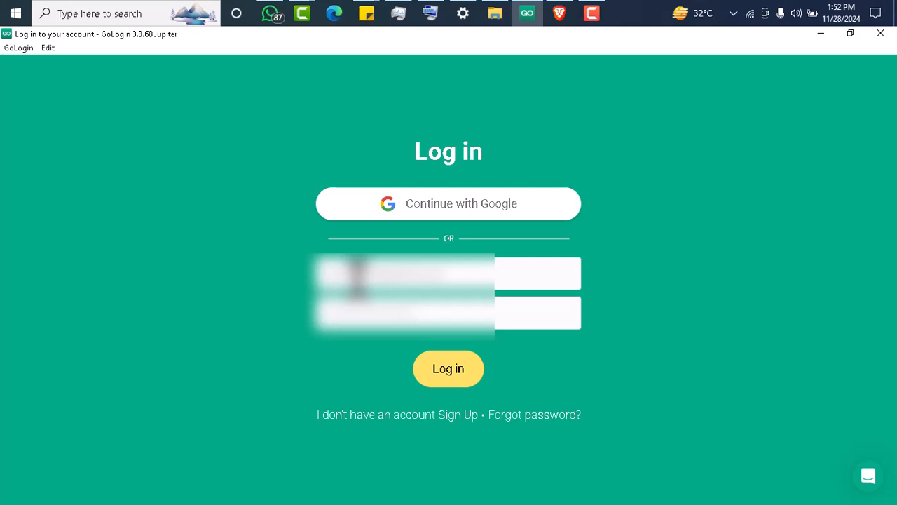
click(437, 371)
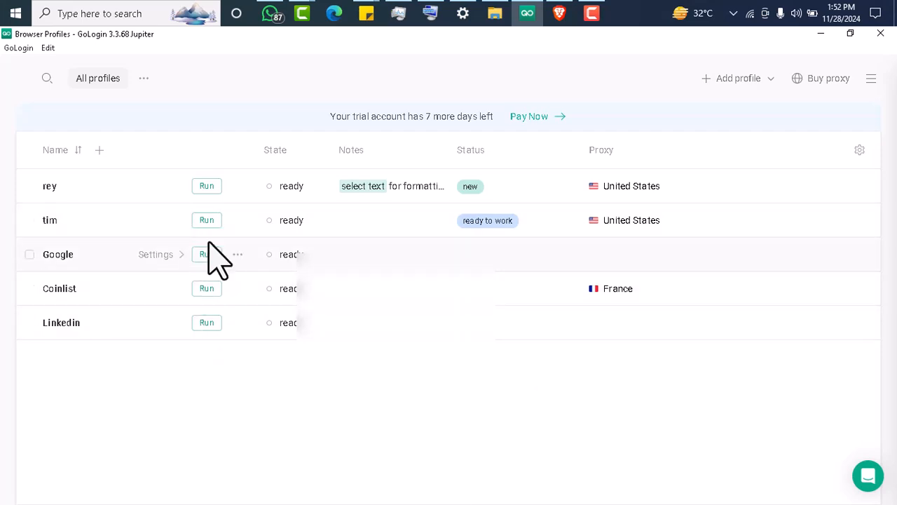
- Run the rey browser profile from the profiles list
click(214, 189)
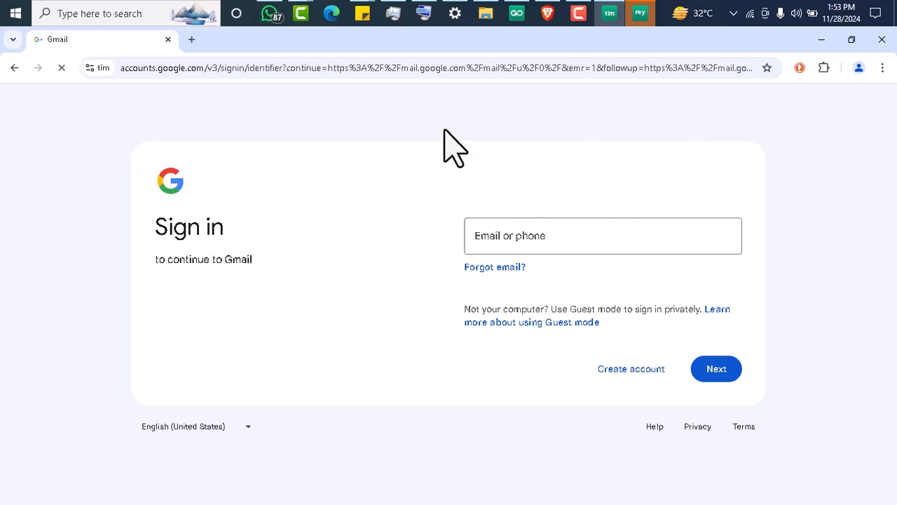
- End the WhatsApp task in Task Manager, then switch to the rey profile's browser window
click(395, 17)
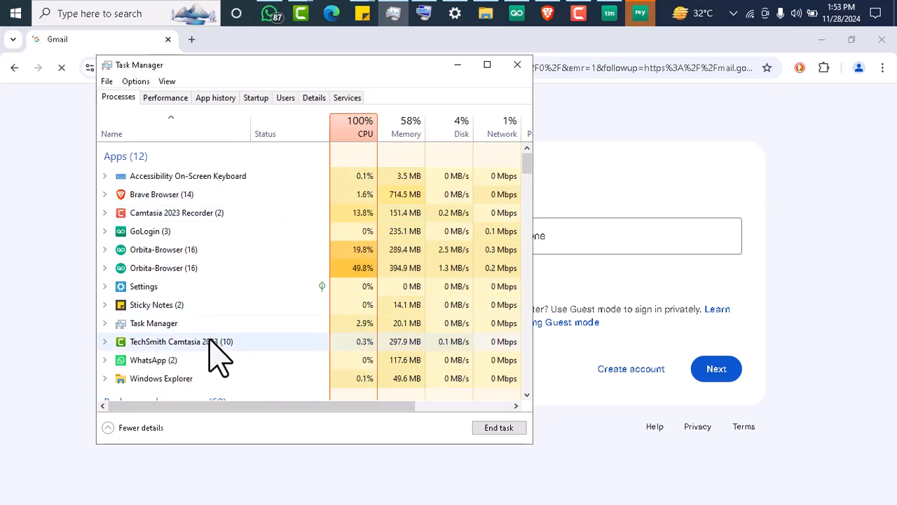
right_click(186, 360)
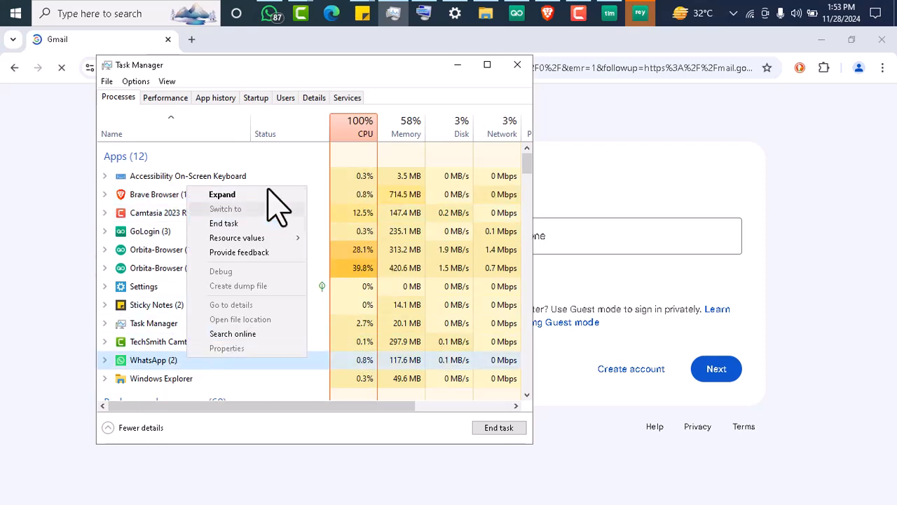
click(257, 224)
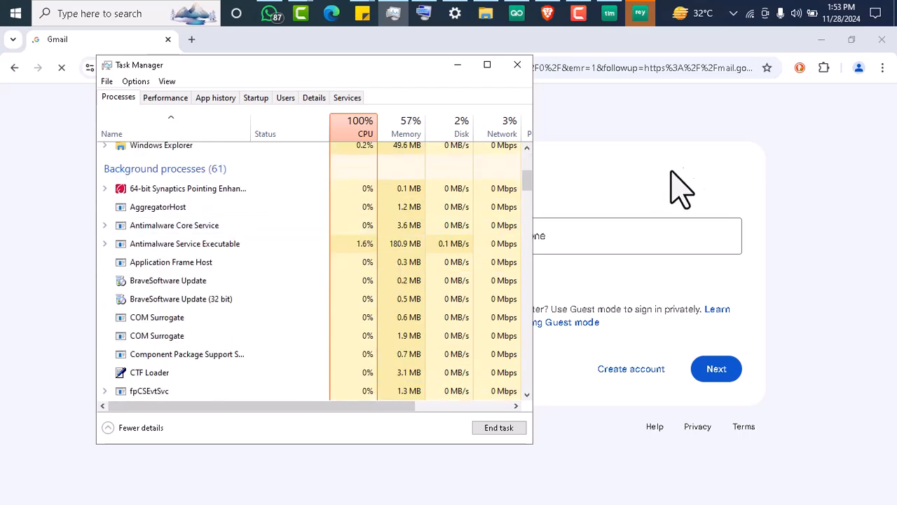
click(736, 176)
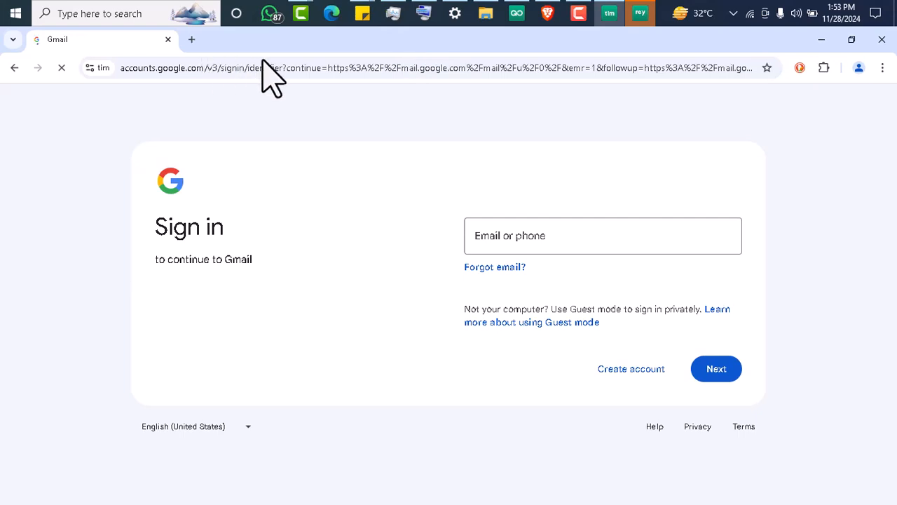
key(super+Down)
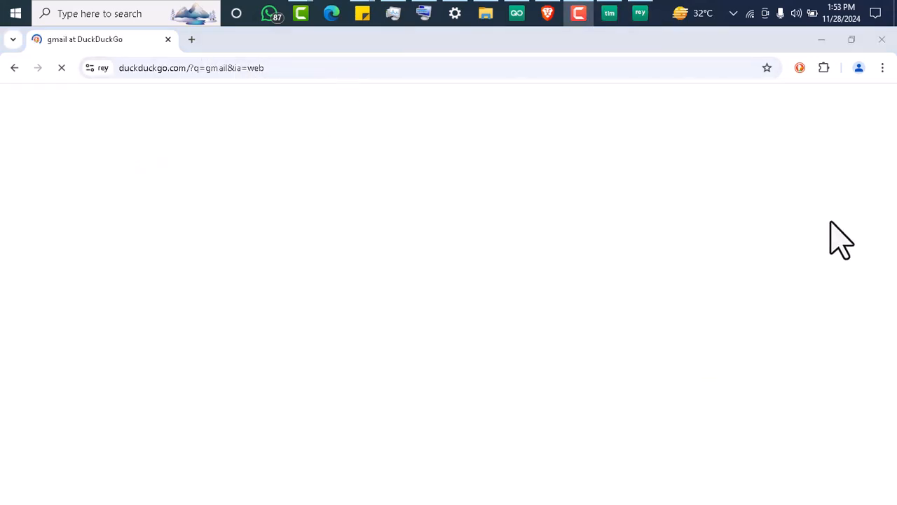
click(630, 3)
click(392, 8)
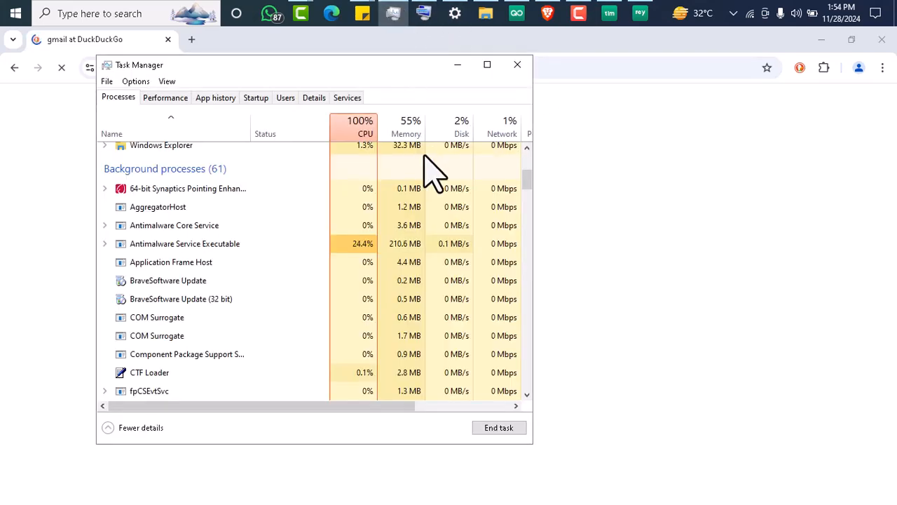
drag(424, 65, 553, 153)
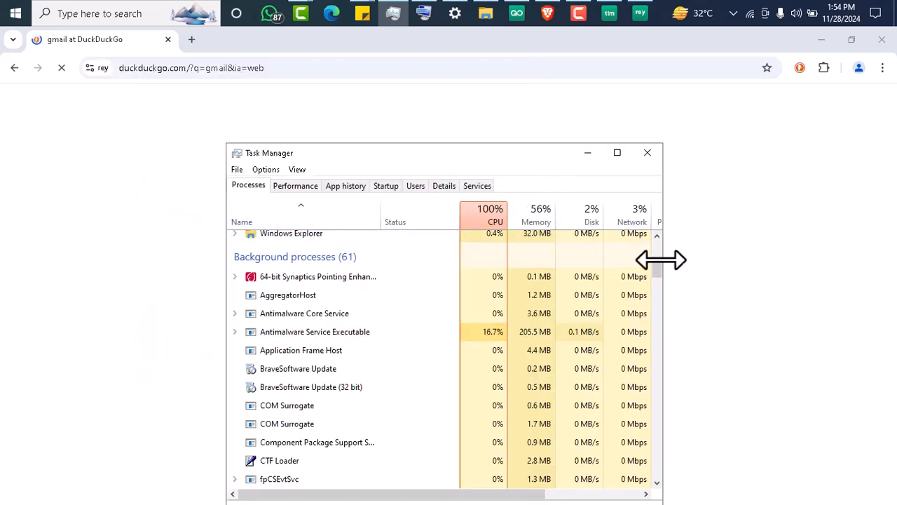
drag(659, 267, 662, 236)
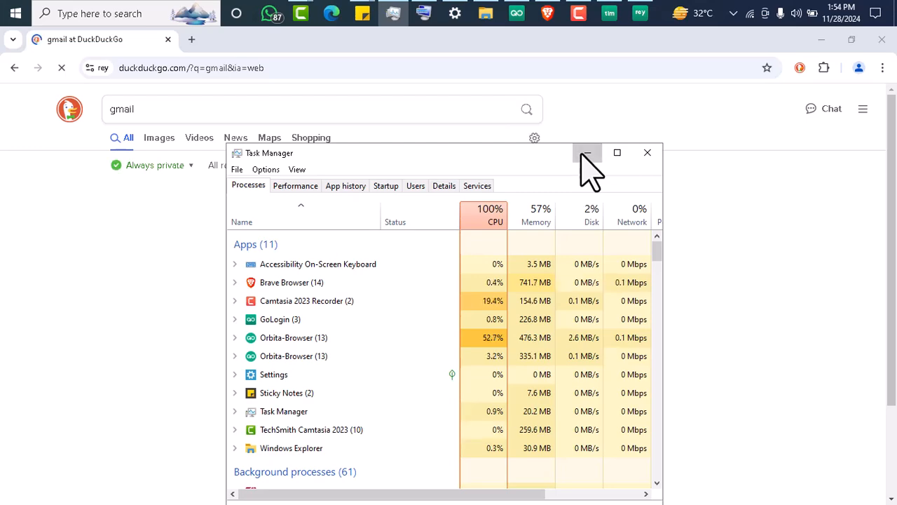
click(587, 153)
- Switch to the tim window and focus the Gmail sign-in email field, leaving it unchanged
click(518, 12)
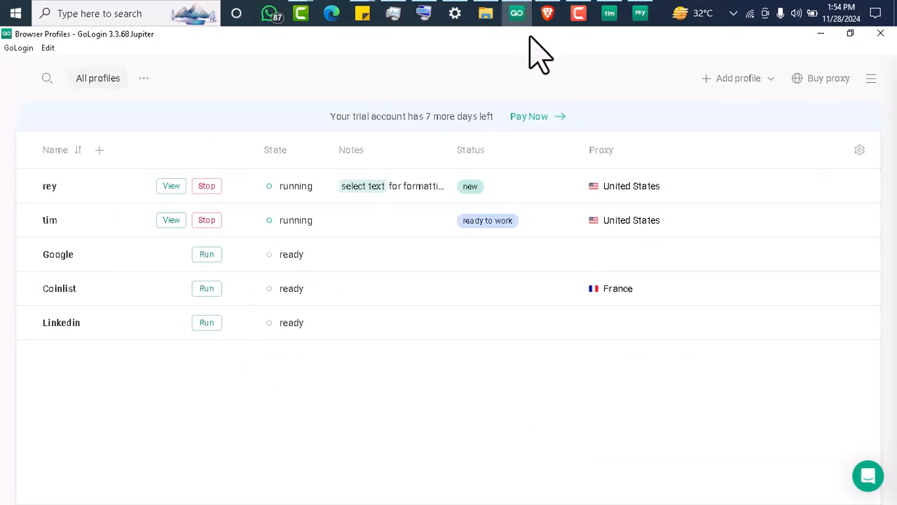
click(611, 15)
click(607, 243)
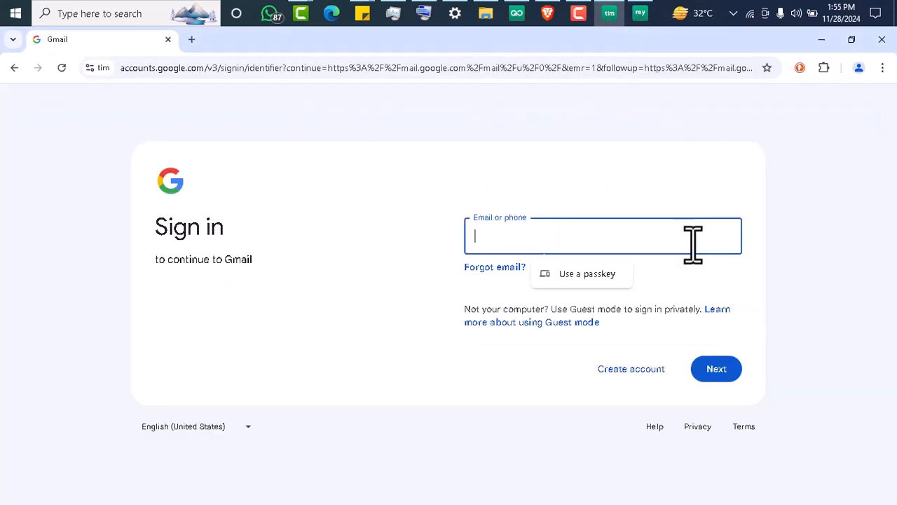
right_click(622, 238)
click(575, 229)
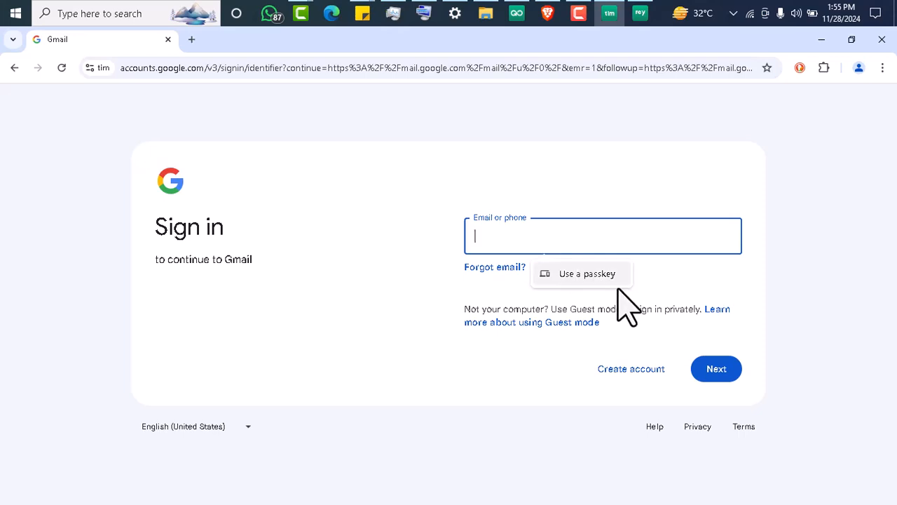
- Open the 'Gmail - Email from Google' result in rey, then start a new tab in tim
click(640, 14)
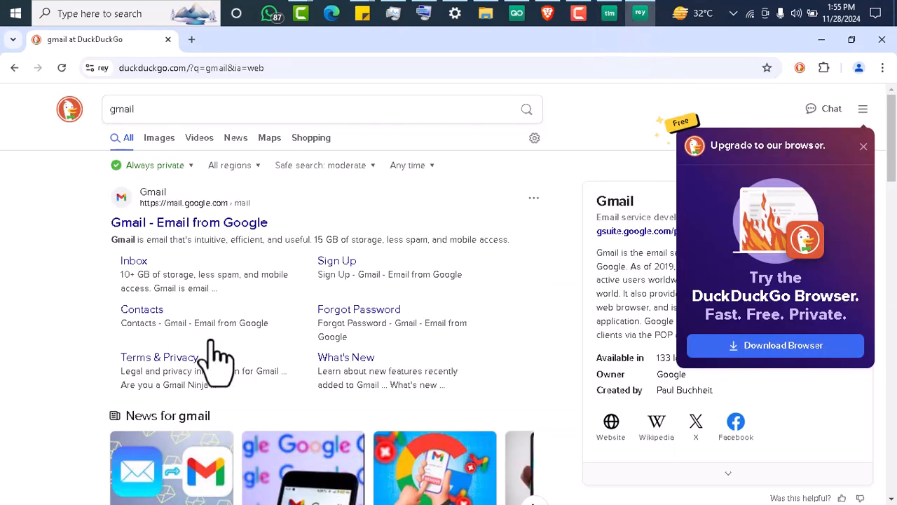
click(193, 224)
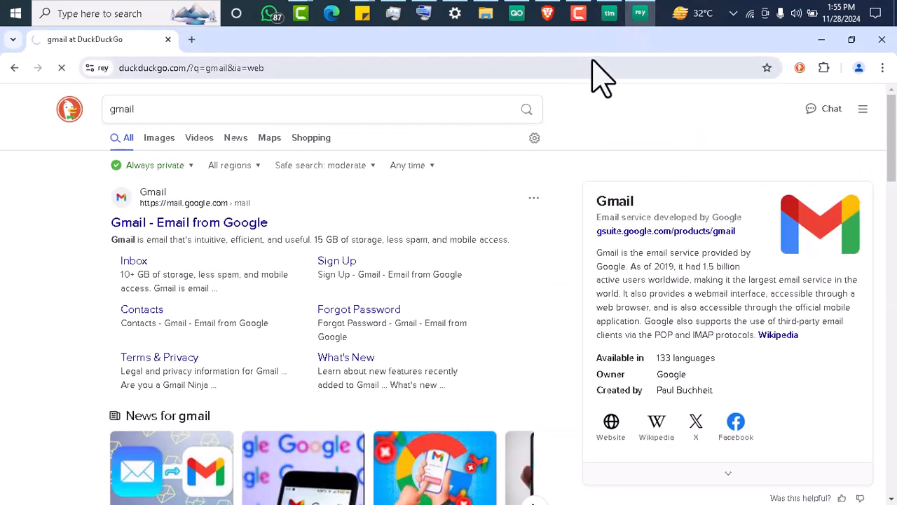
click(612, 12)
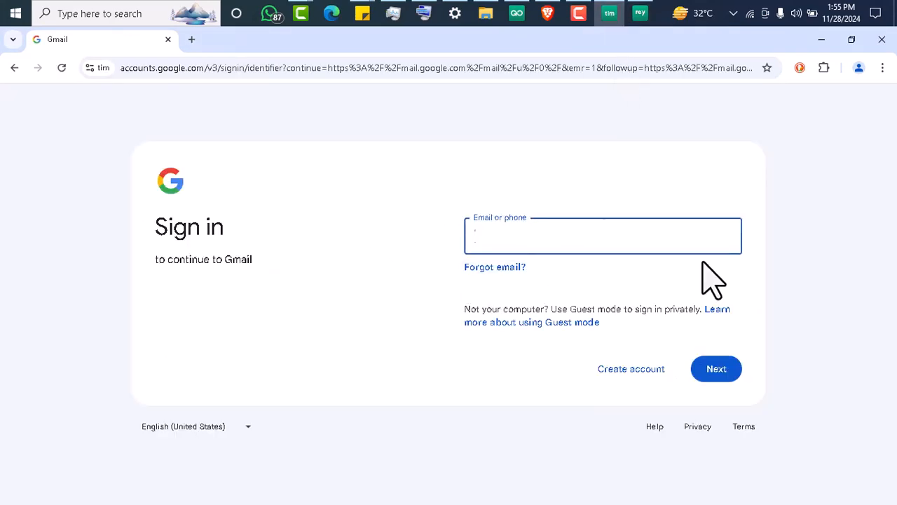
click(676, 243)
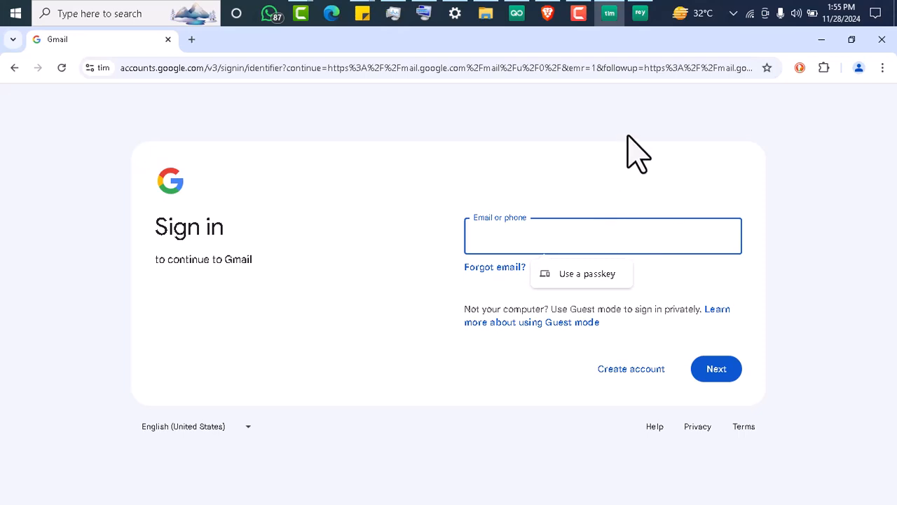
click(191, 39)
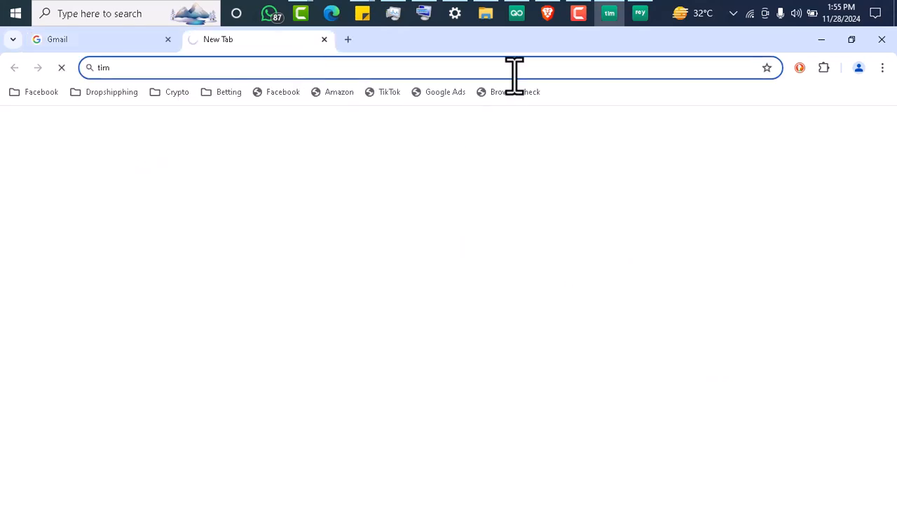
- Go to FIVERR.COM in tim's new tab, then in a new tab in the rey window
text(FI)
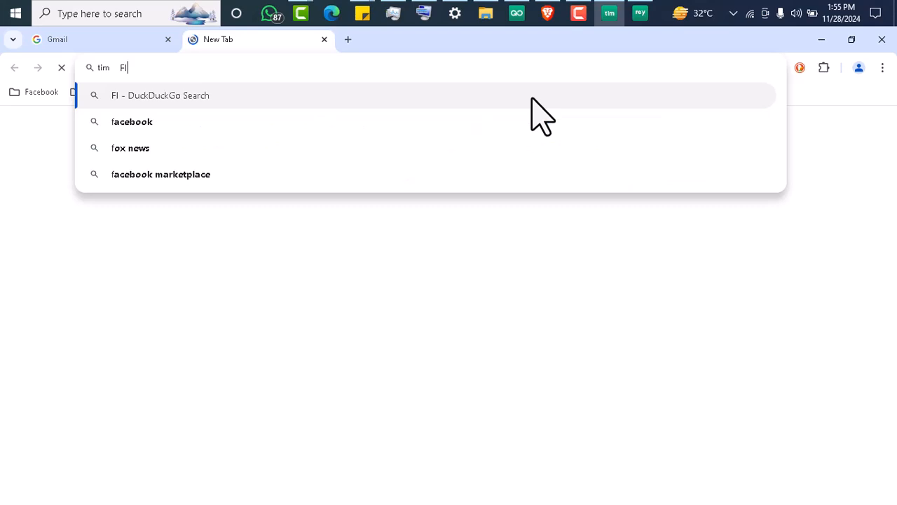
text(VERR.COM)
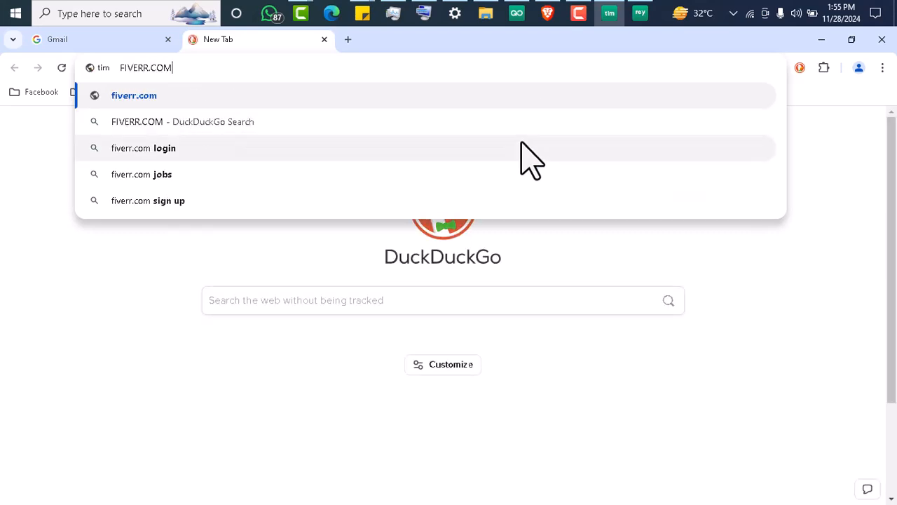
key(Return)
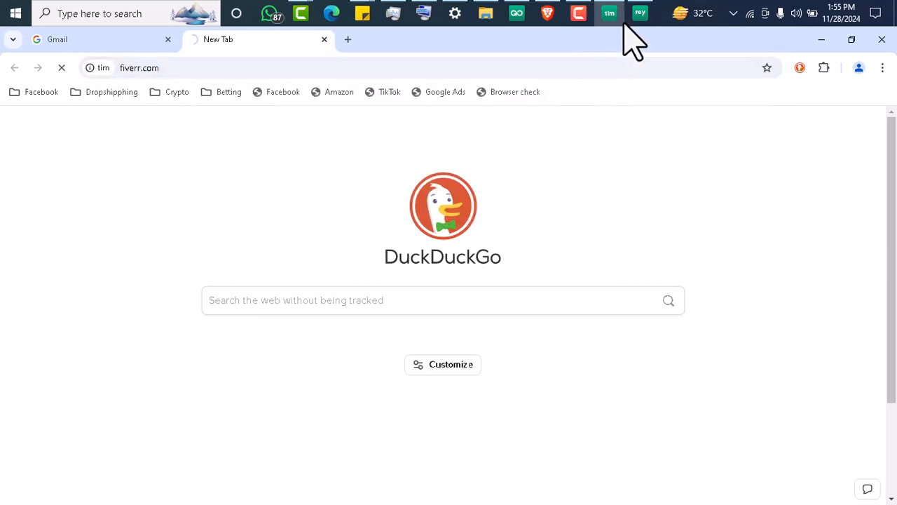
click(638, 14)
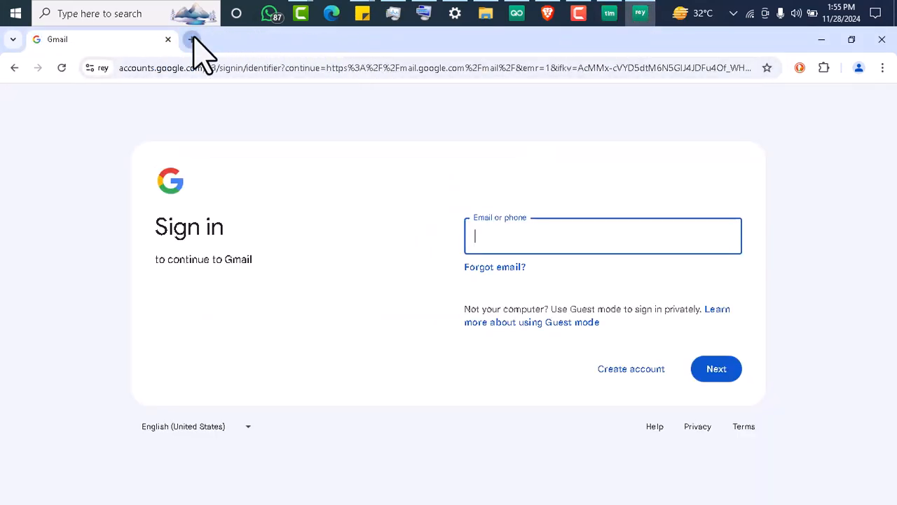
click(192, 39)
text(FIVERR)
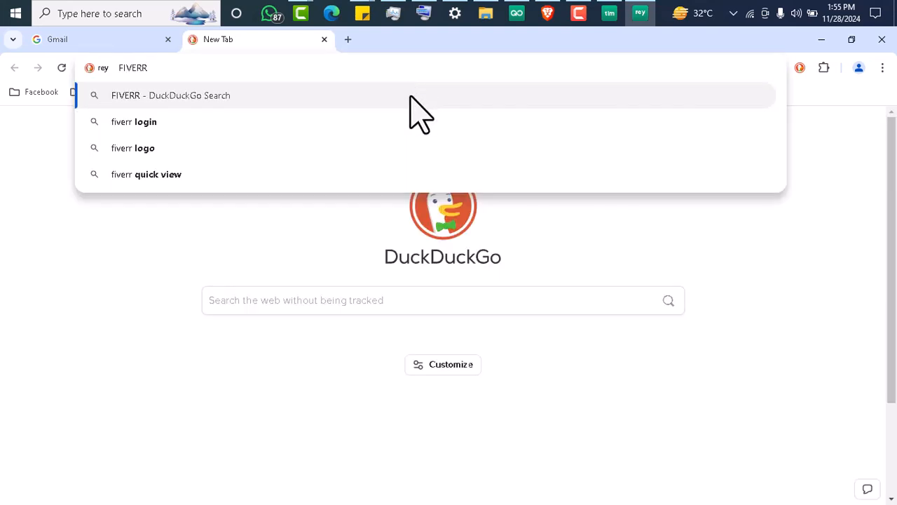
text(.COM)
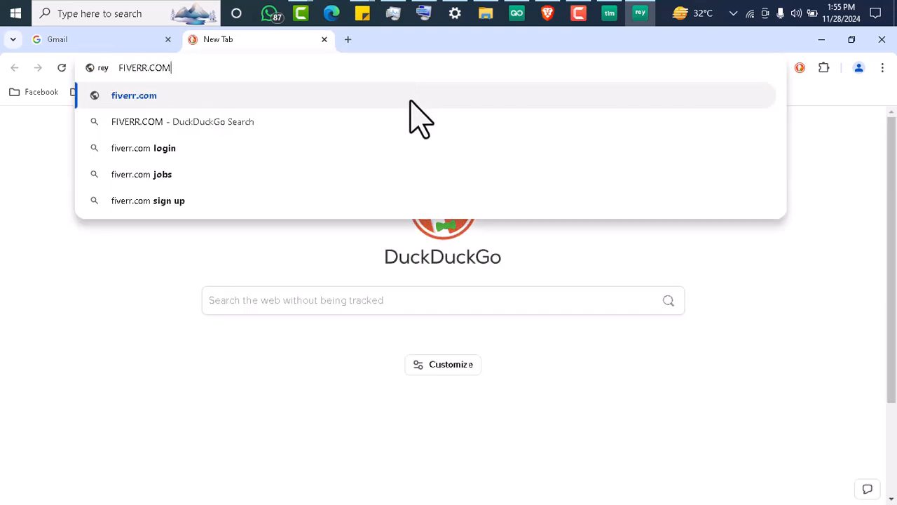
key(Return)
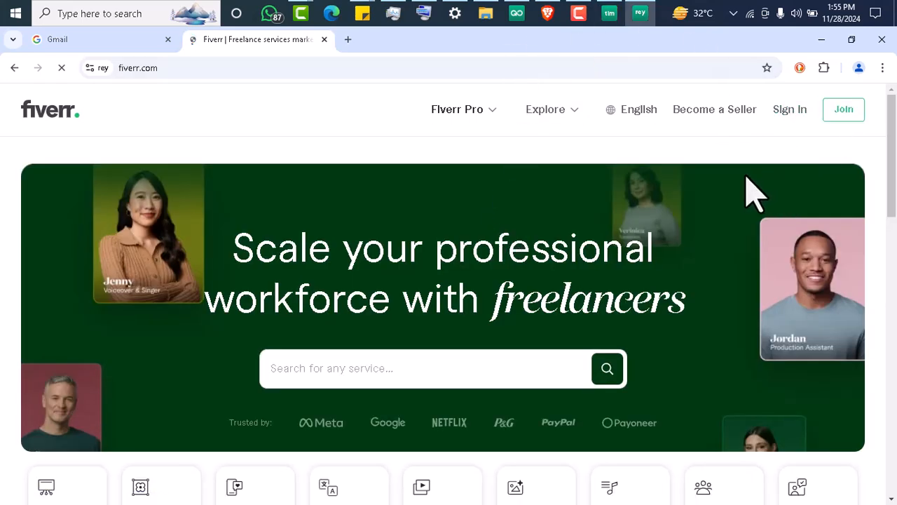
- Switch to the tim profile's window and choose Join on Fiverr, selecting the terms sentence
click(618, 7)
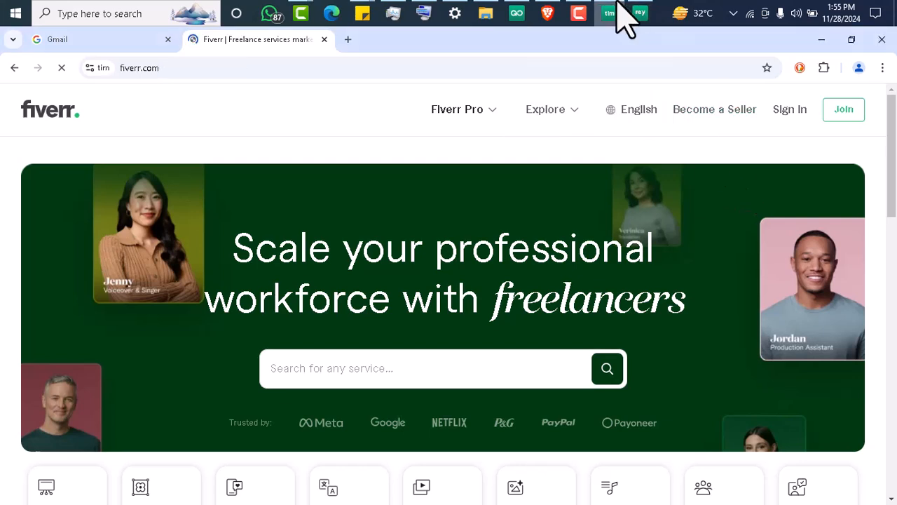
click(841, 111)
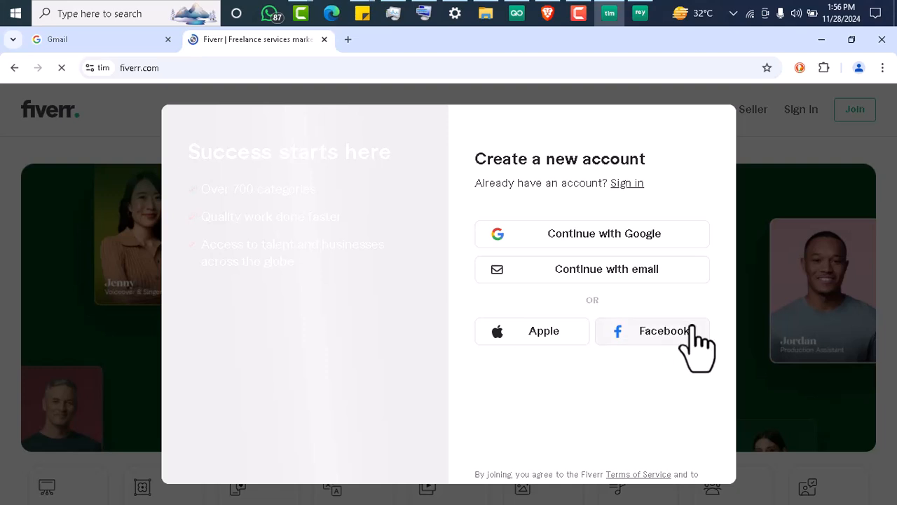
triple_click(693, 358)
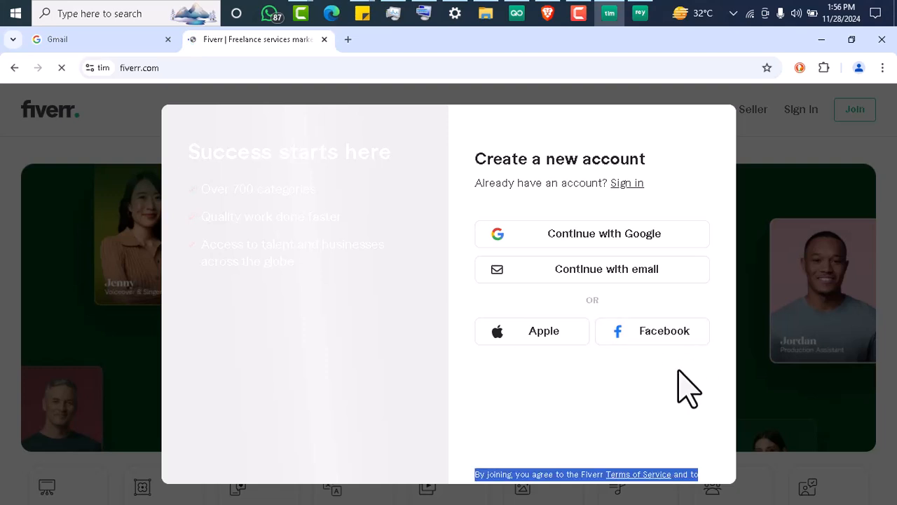
click(673, 375)
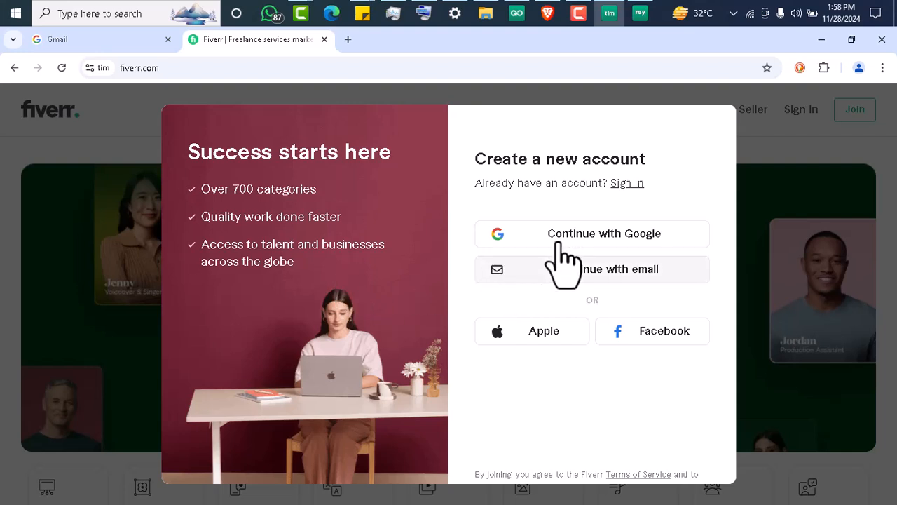
- Confirm the profile's Gmail inbox is signed in and dismiss the save-password prompt
click(119, 42)
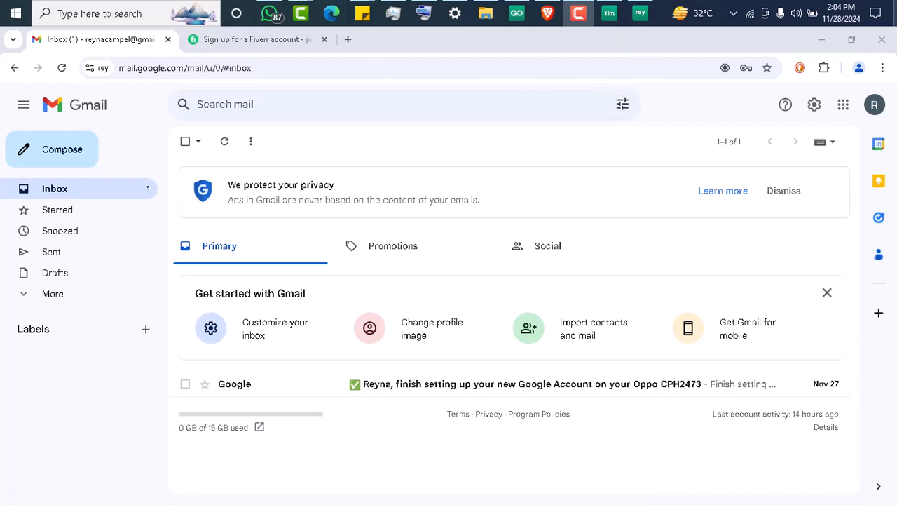
click(623, 14)
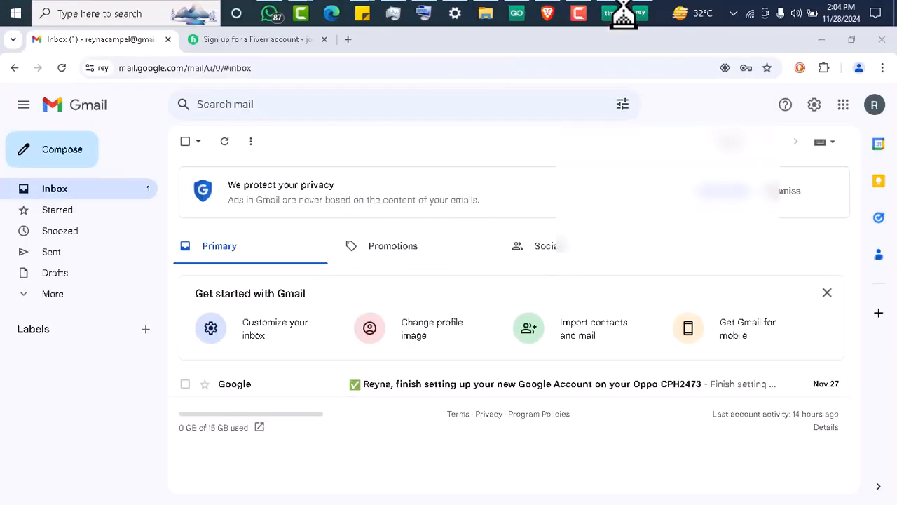
click(605, 12)
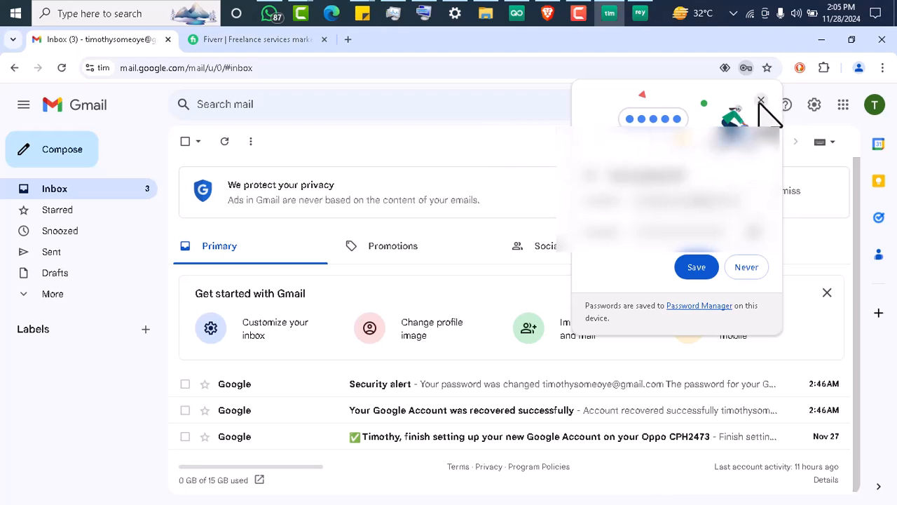
click(762, 100)
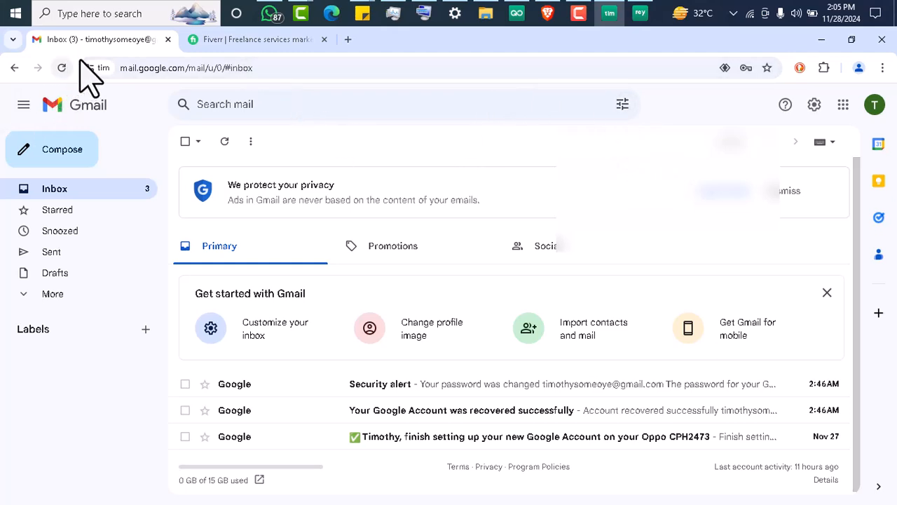
- Return to the Fiverr sign-up page on fiverr.com
click(195, 43)
click(133, 68)
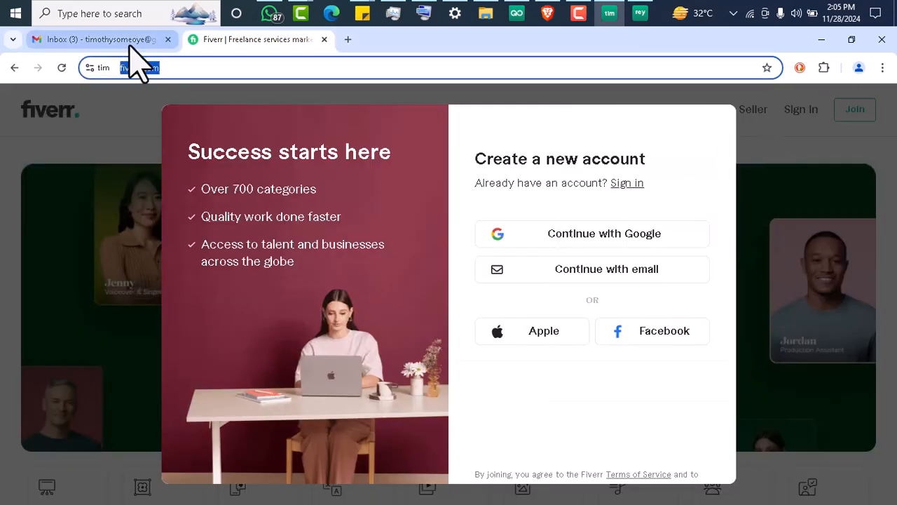
click(130, 45)
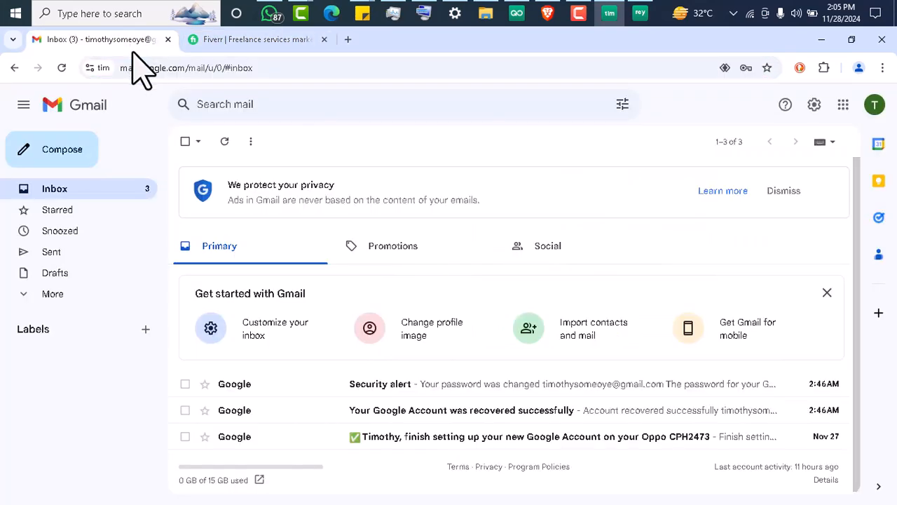
click(228, 49)
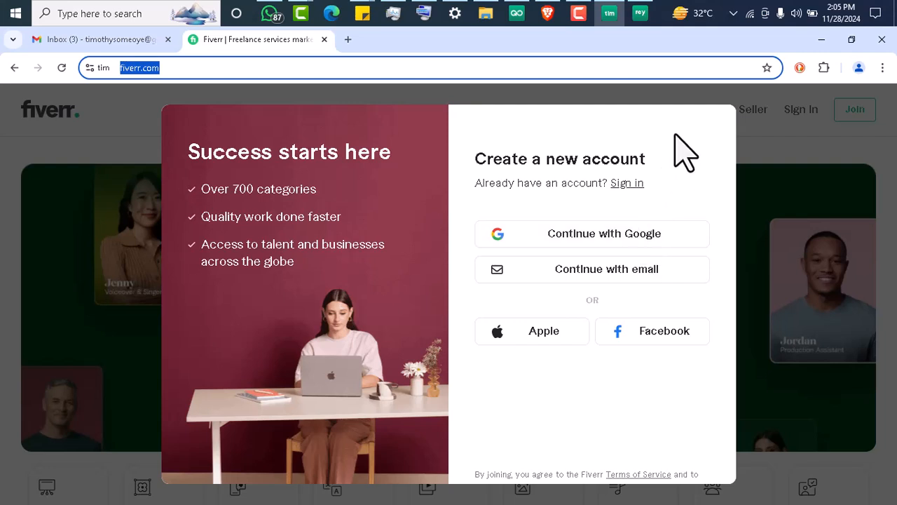
mouse_move(640, 13)
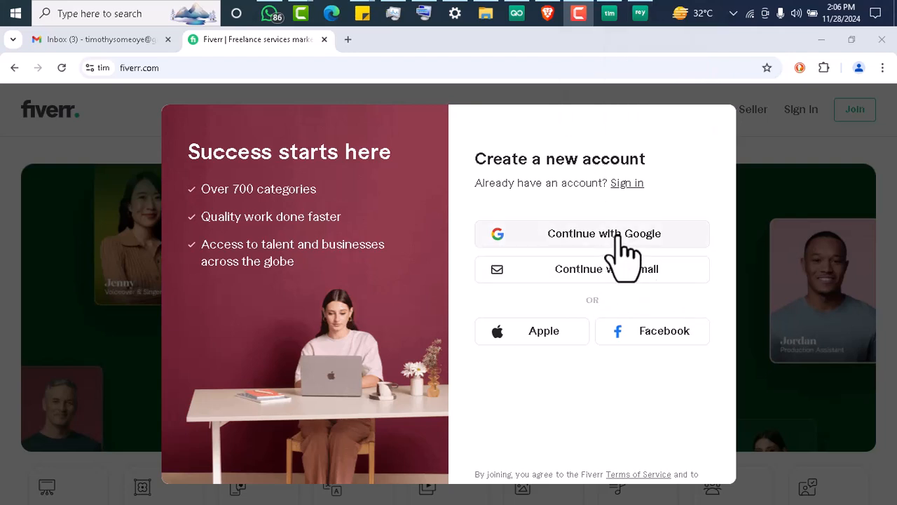
- Sign up with Google in the rey profile's Fiverr tab and complete the Google popup
click(624, 242)
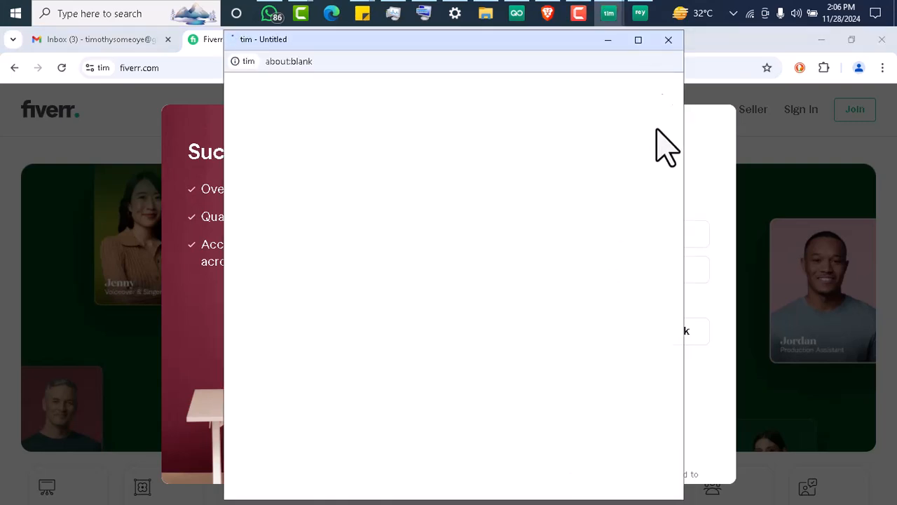
click(639, 14)
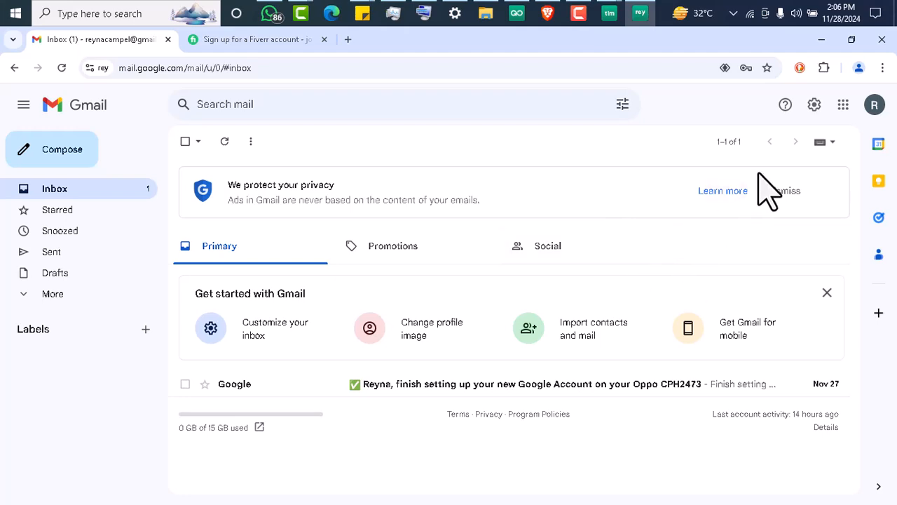
click(256, 39)
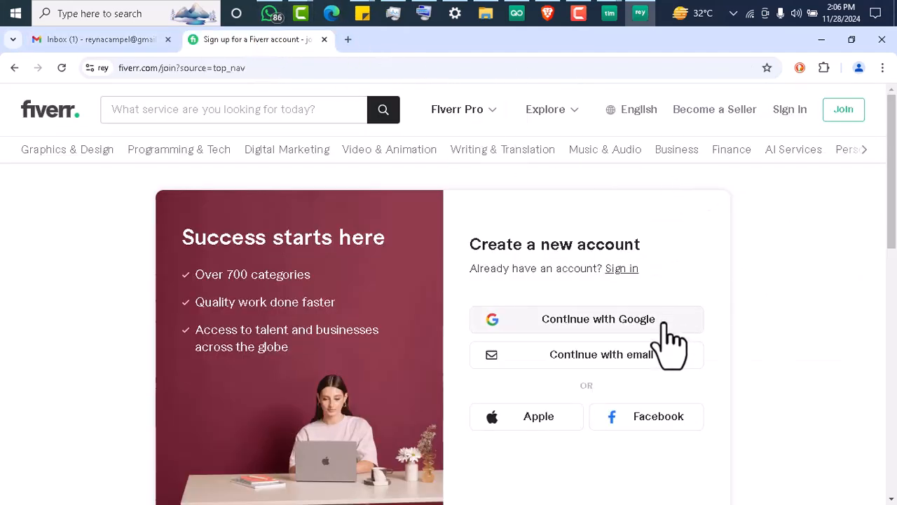
click(654, 327)
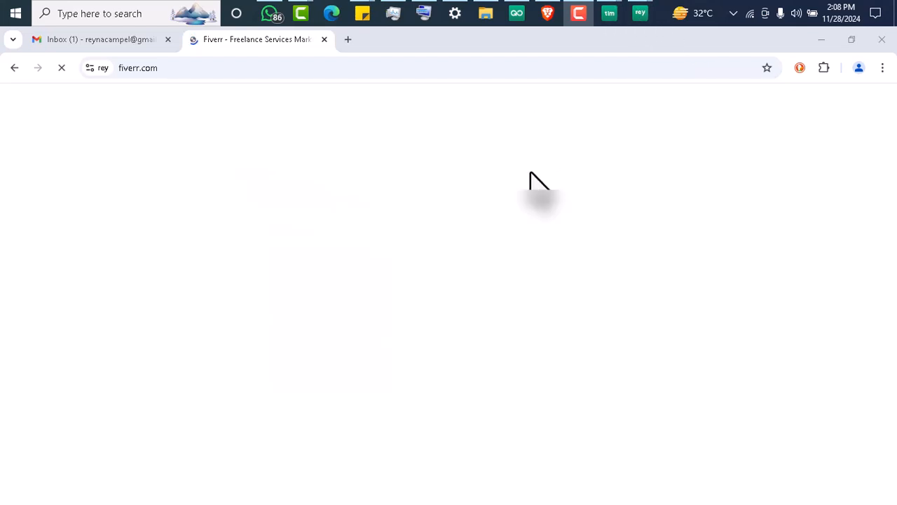
click(642, 6)
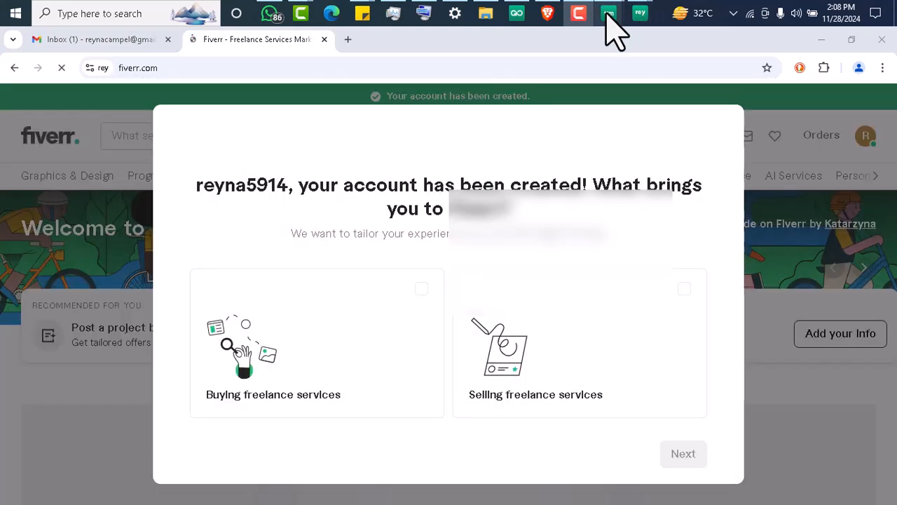
mouse_move(612, 30)
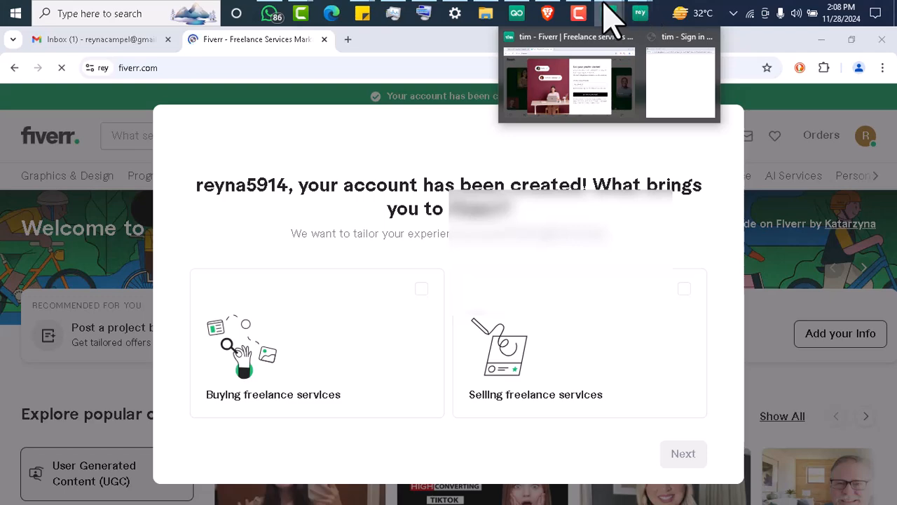
- Create the tim profile's Fiverr account, appending 1 to the taken username
click(593, 112)
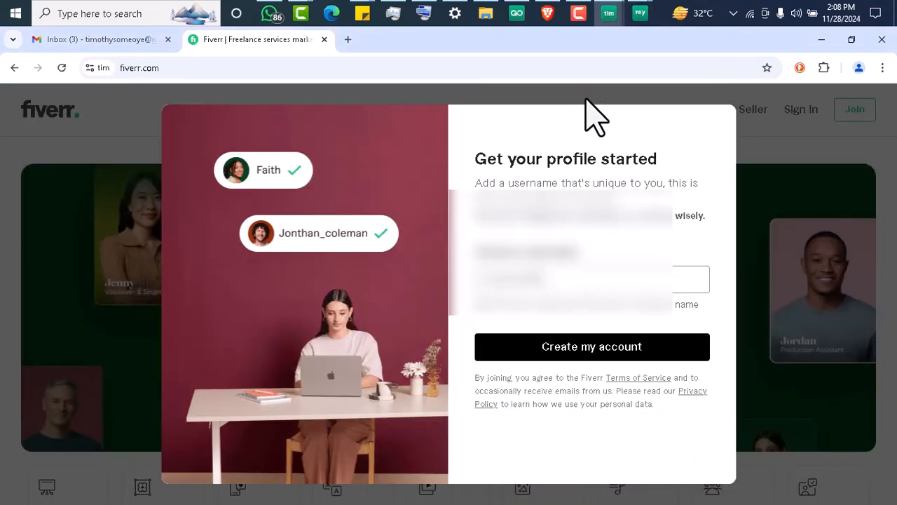
click(610, 354)
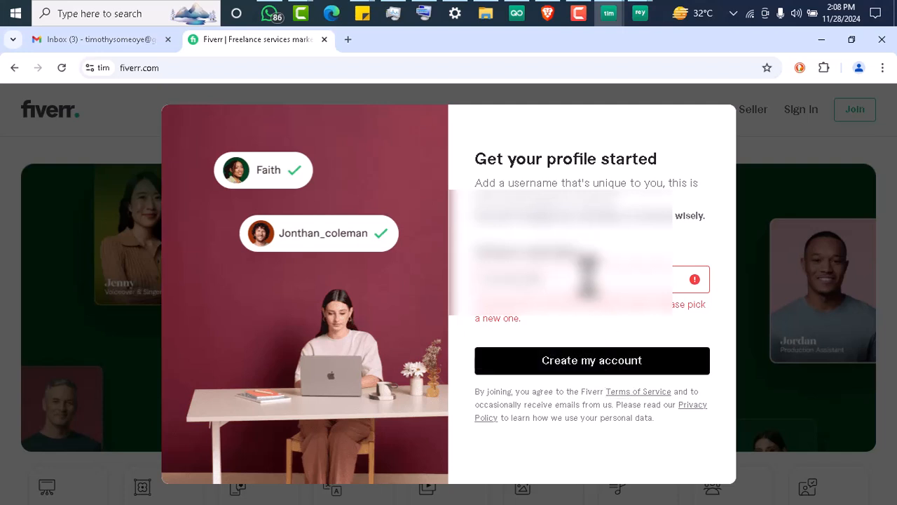
text(1)
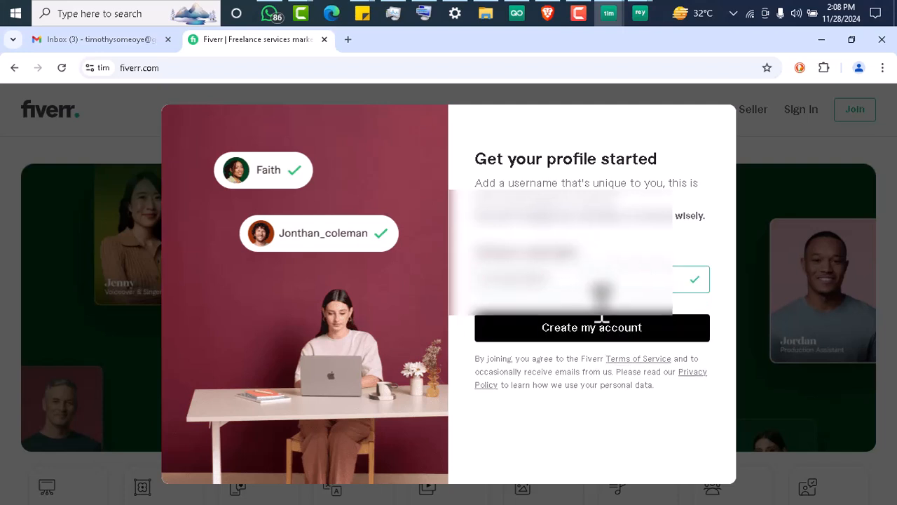
click(605, 327)
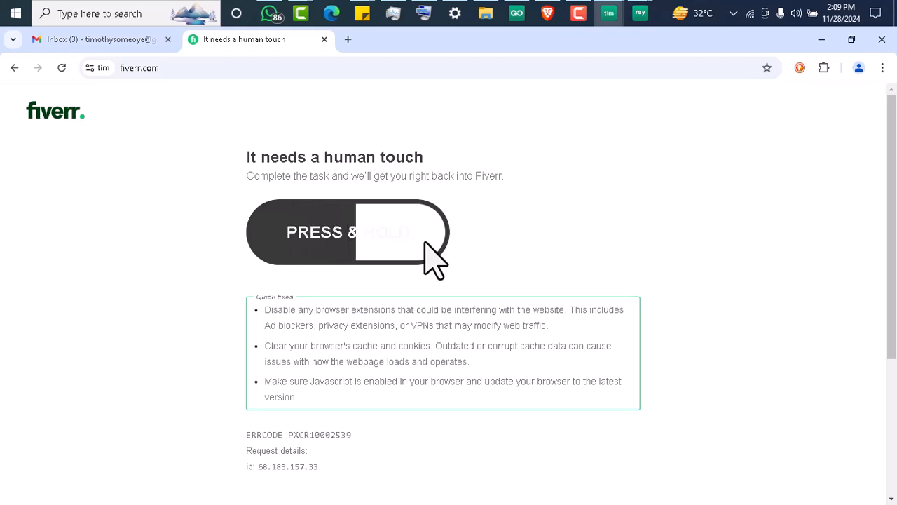
- Pass the press-and-hold human check and close both leftover Google sign-in popups
drag(424, 243, 425, 247)
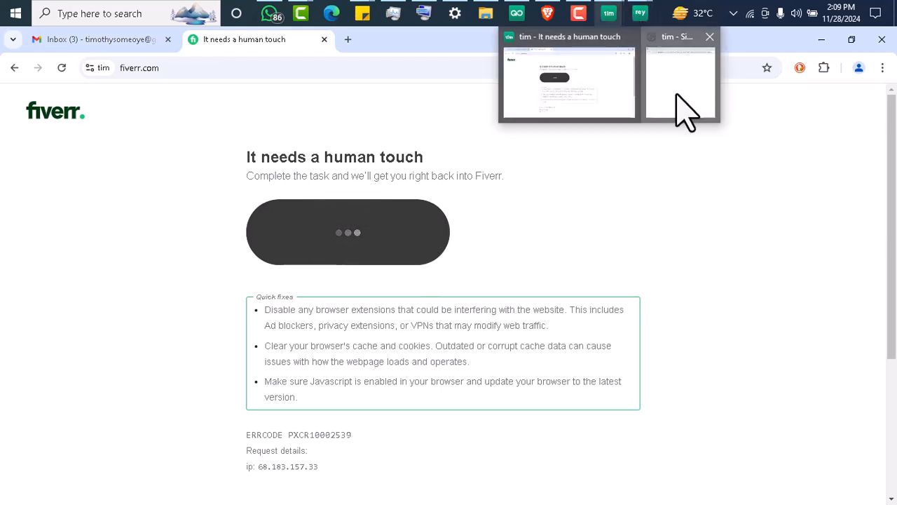
click(677, 106)
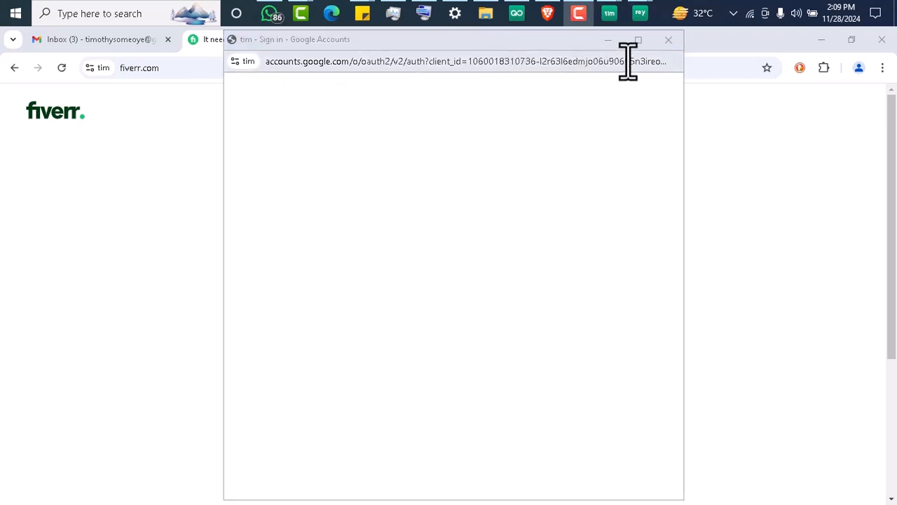
click(668, 40)
mouse_move(613, 21)
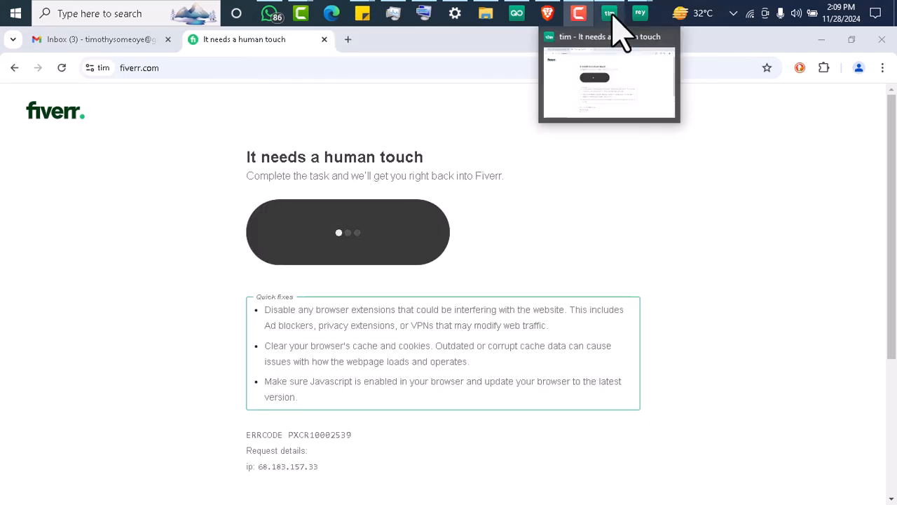
mouse_move(640, 14)
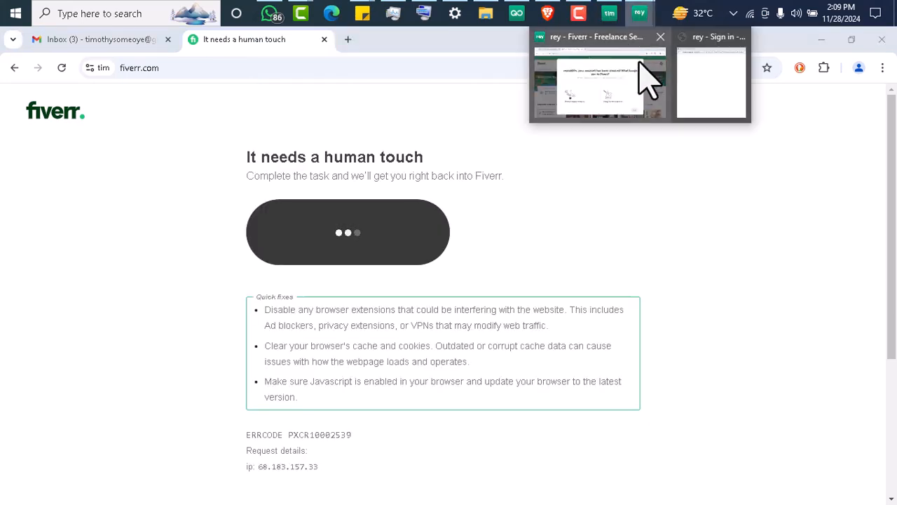
click(742, 37)
click(692, 84)
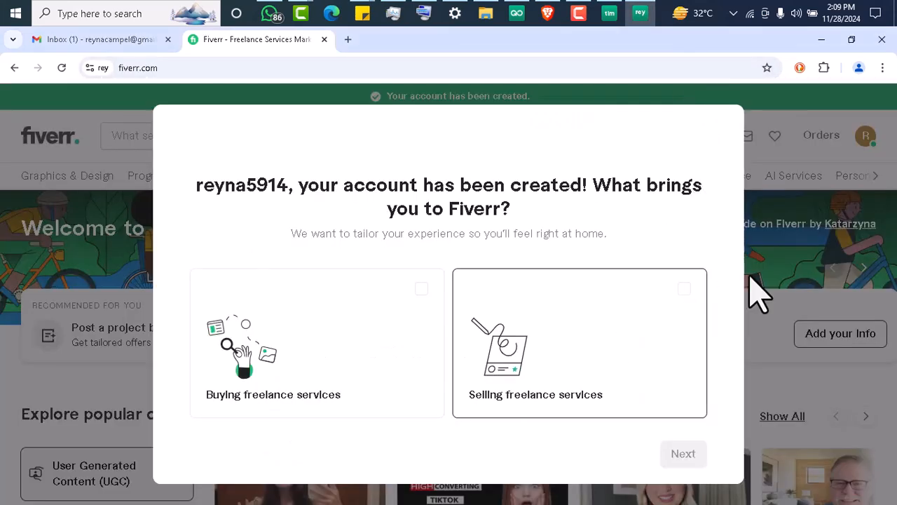
- In the first window, choose Selling freelance services, Solo freelancer and Freelancing online, then start the seller profile
click(649, 326)
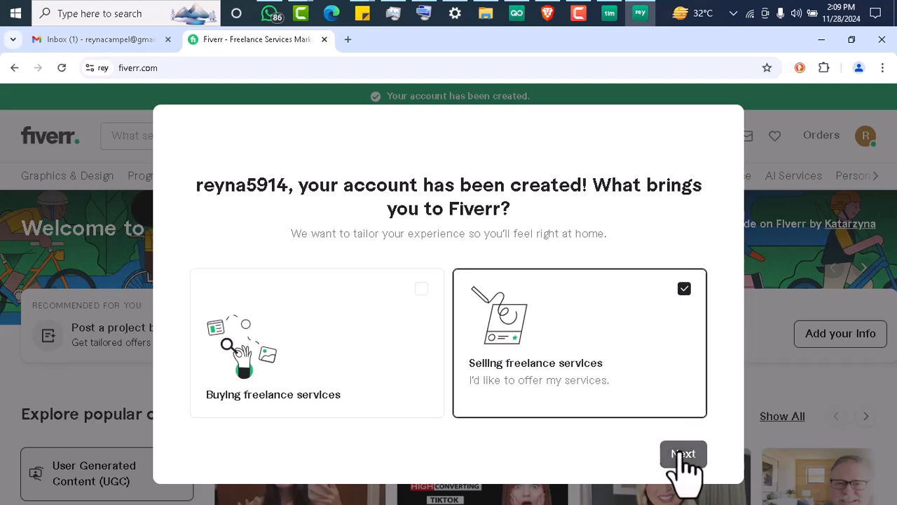
click(679, 455)
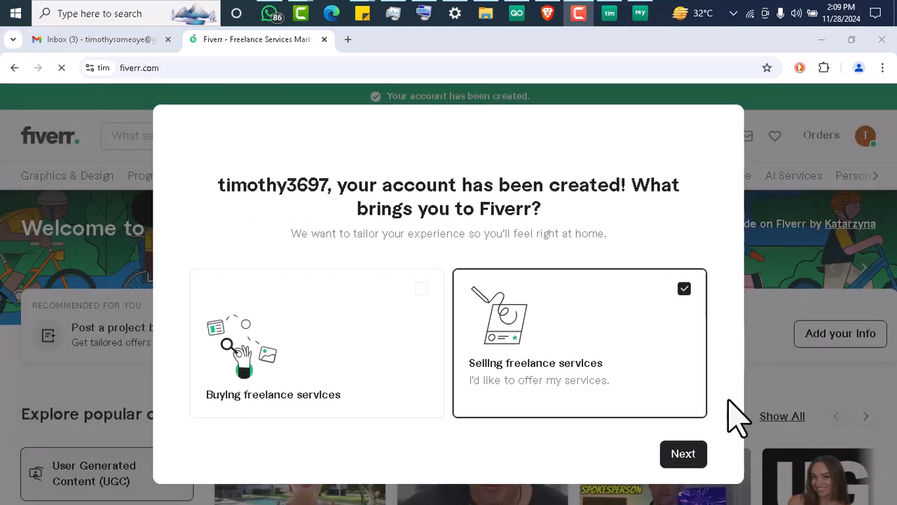
click(701, 454)
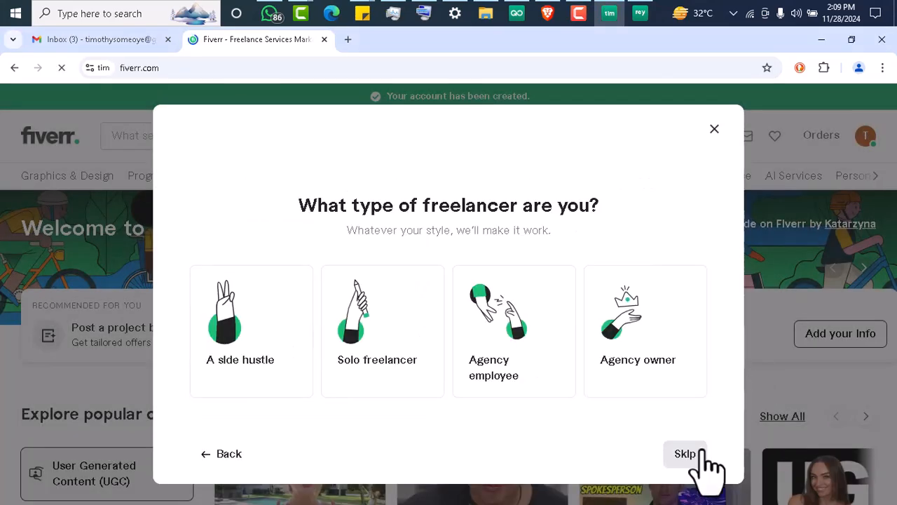
click(431, 354)
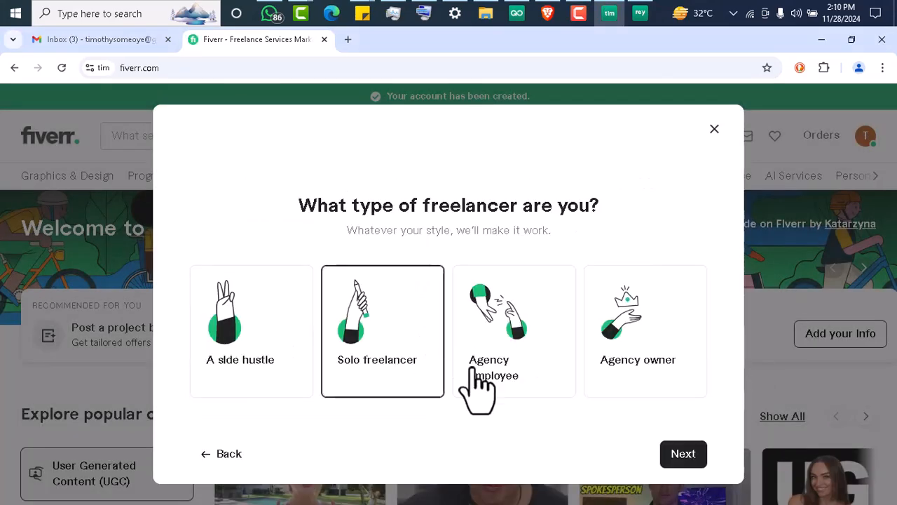
click(677, 460)
click(425, 359)
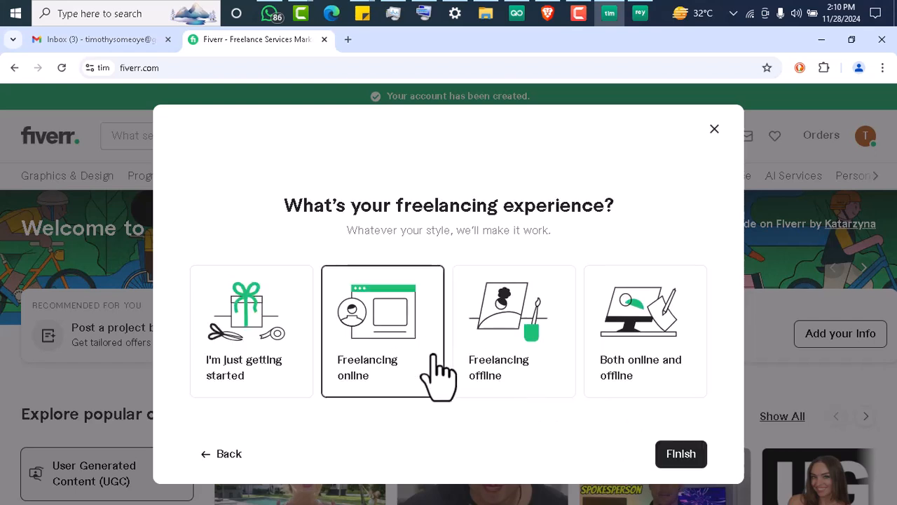
click(686, 454)
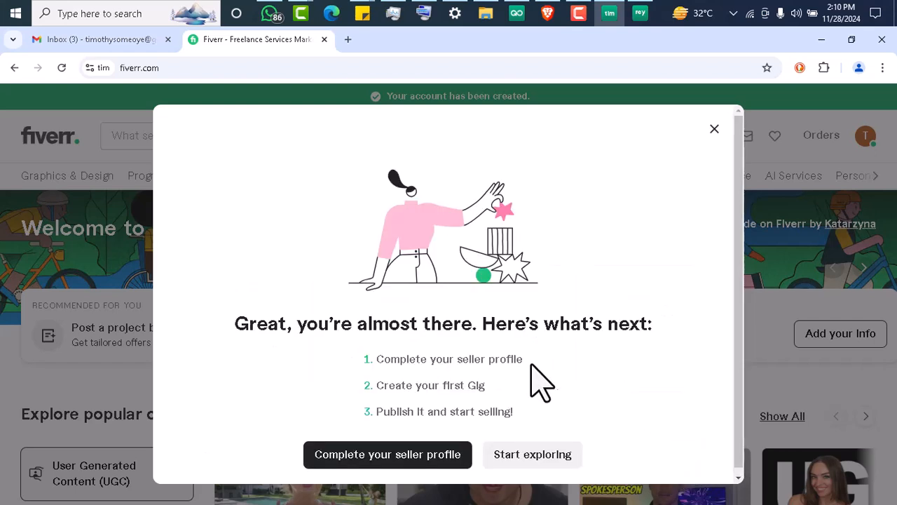
click(451, 456)
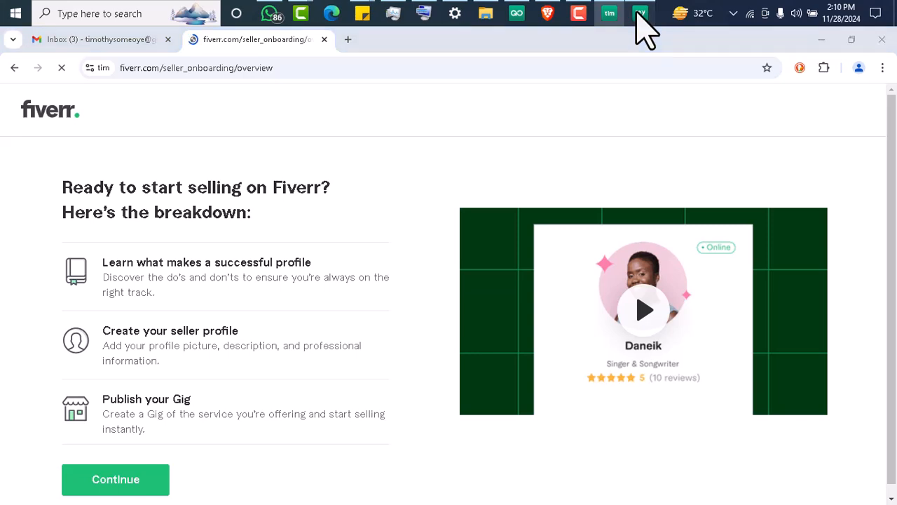
- In the other window, pick Solo freelancer and Freelancing online, then start the seller profile
click(640, 13)
click(438, 361)
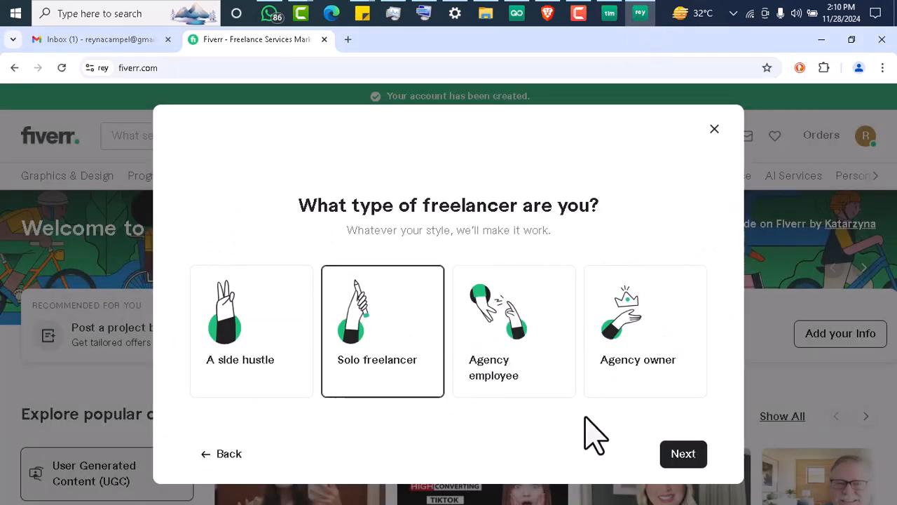
click(674, 456)
click(438, 343)
click(690, 465)
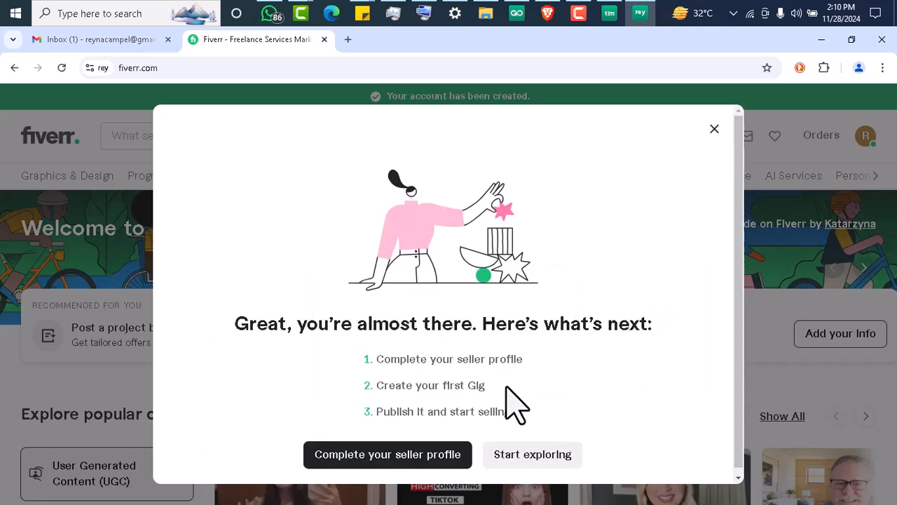
click(425, 466)
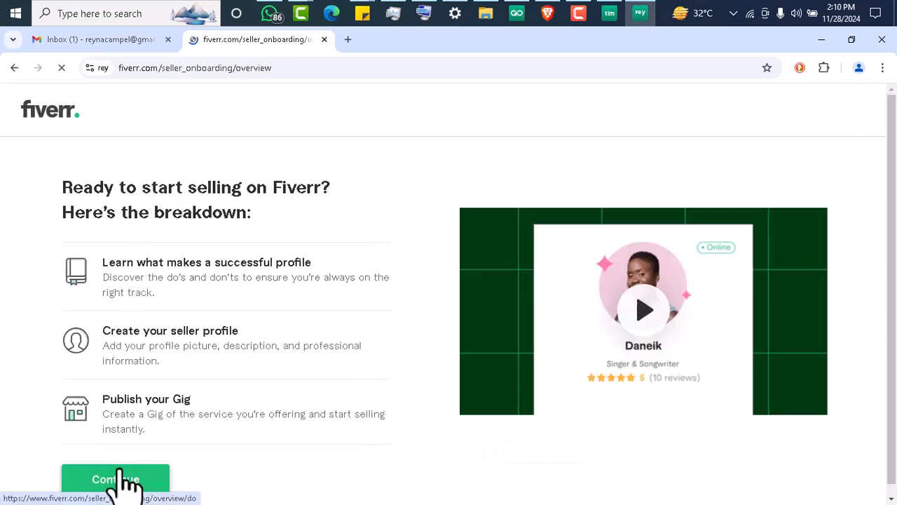
- Continue past the selling breakdown page, going back after the 404 error
click(118, 480)
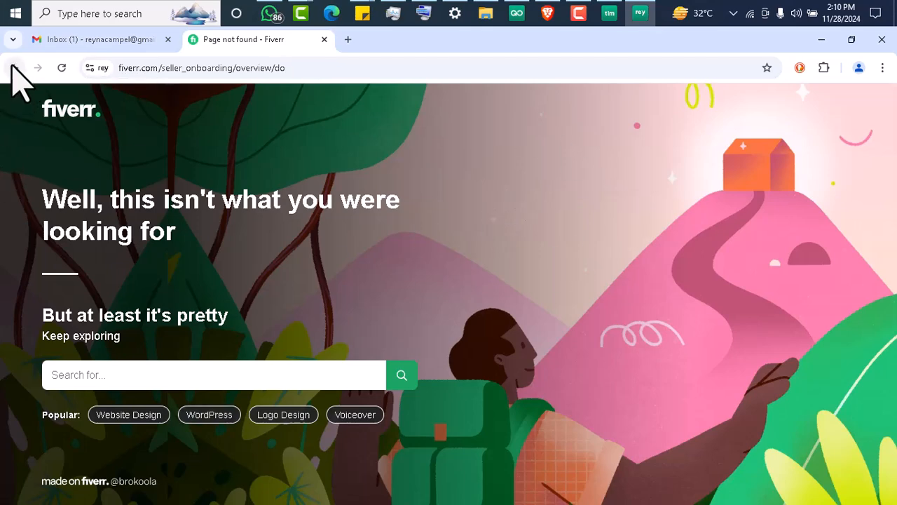
click(14, 68)
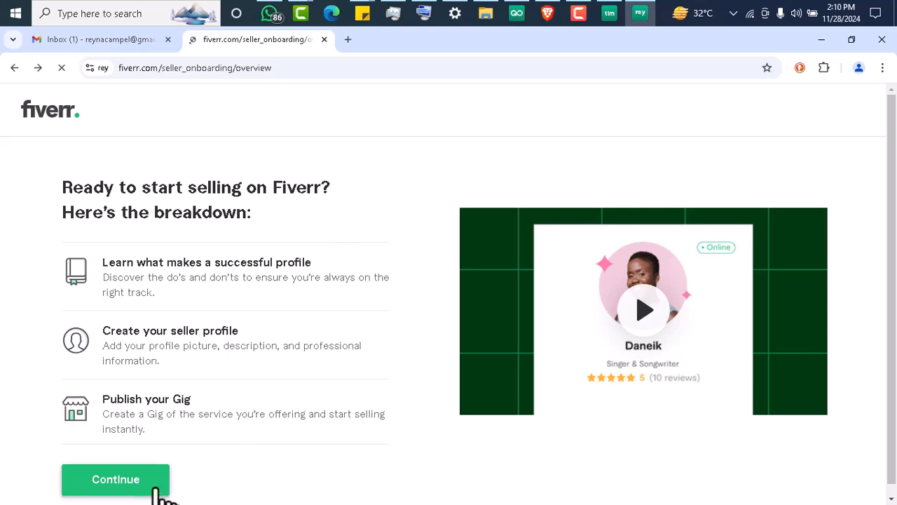
click(138, 494)
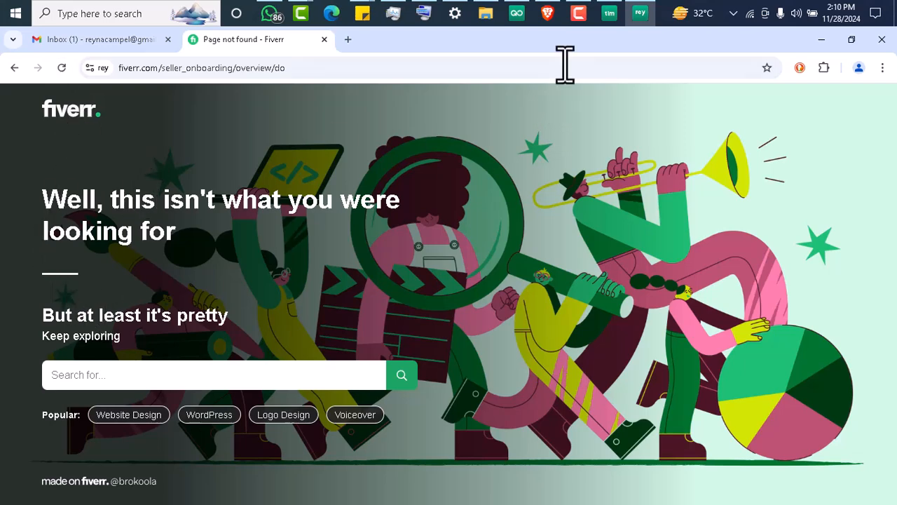
- In the other window, continue through the profile tips and things-to-avoid pages to Personal Info
click(604, 11)
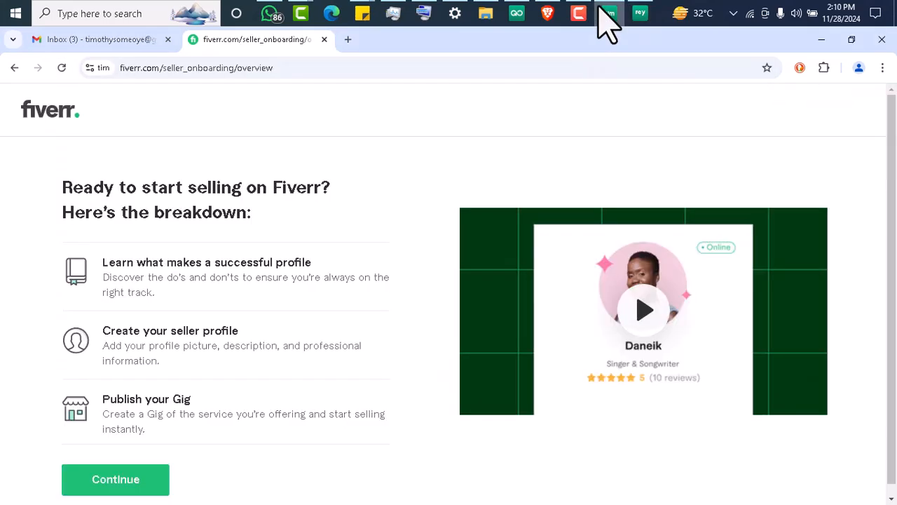
click(154, 483)
click(378, 494)
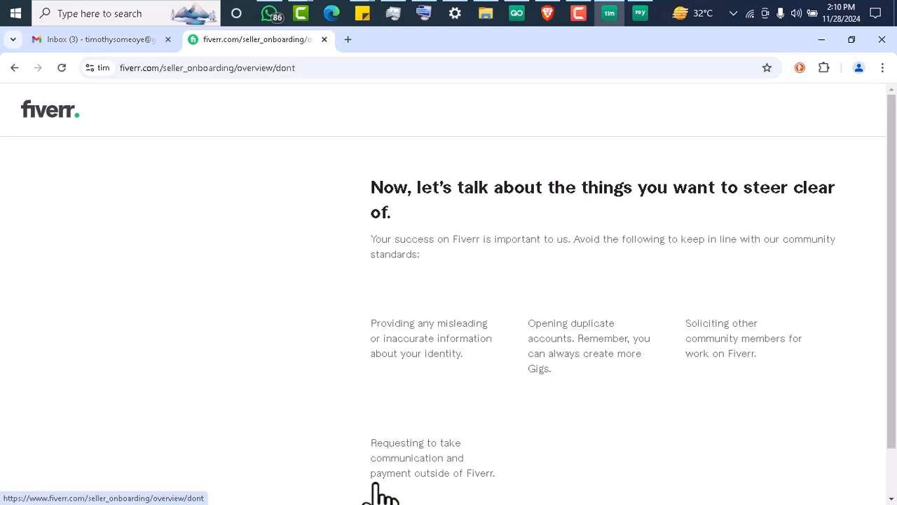
scroll(896, 211, down, 1)
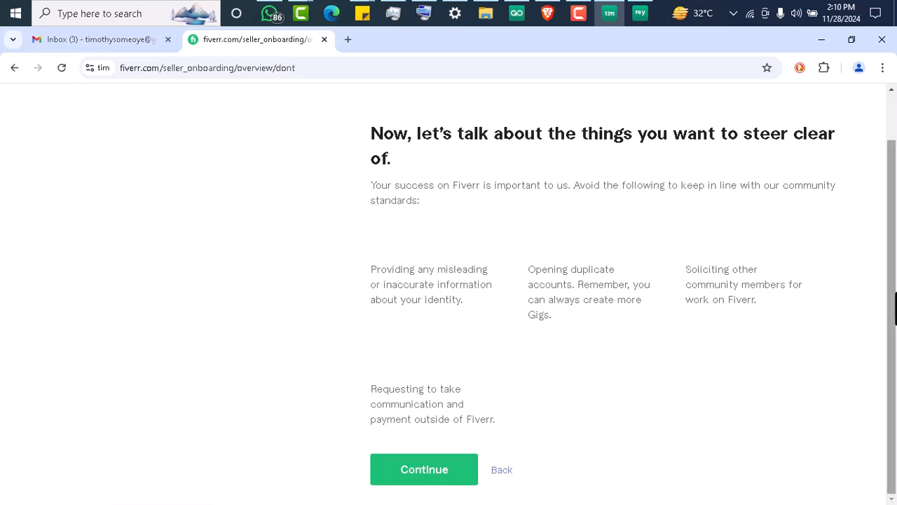
click(427, 485)
mouse_move(893, 197)
mouse_down()
mouse_move(892, 236)
mouse_move(893, 189)
mouse_up()
click(399, 321)
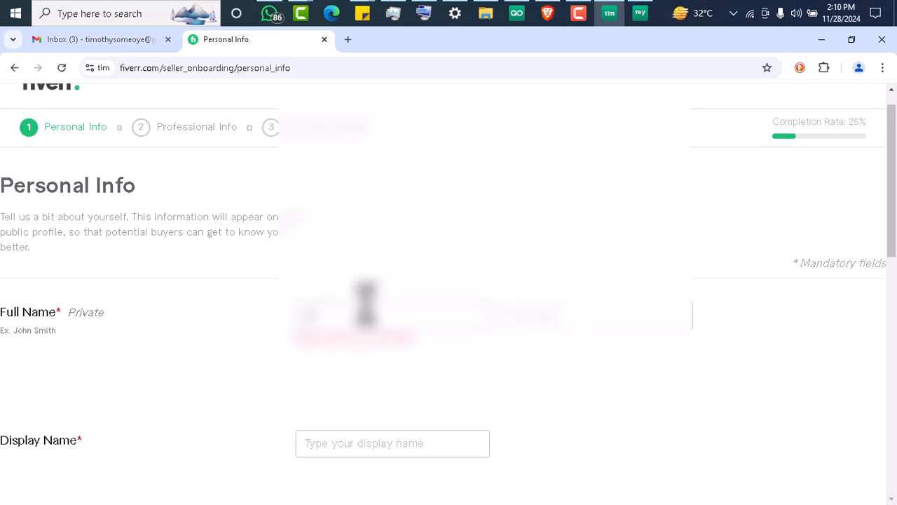
- Fix the first name by erasing the wrong characters and retyping them, then scroll to Profile Picture
key(BackSpace)
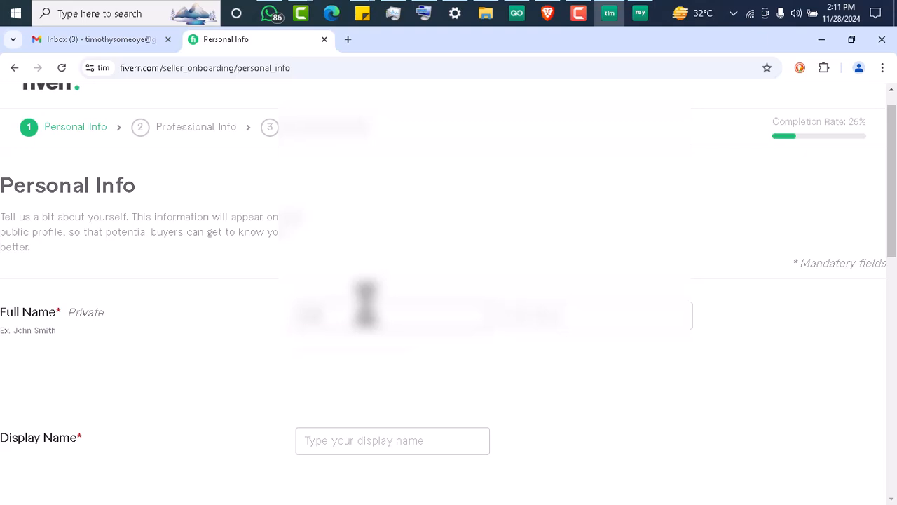
text(o)
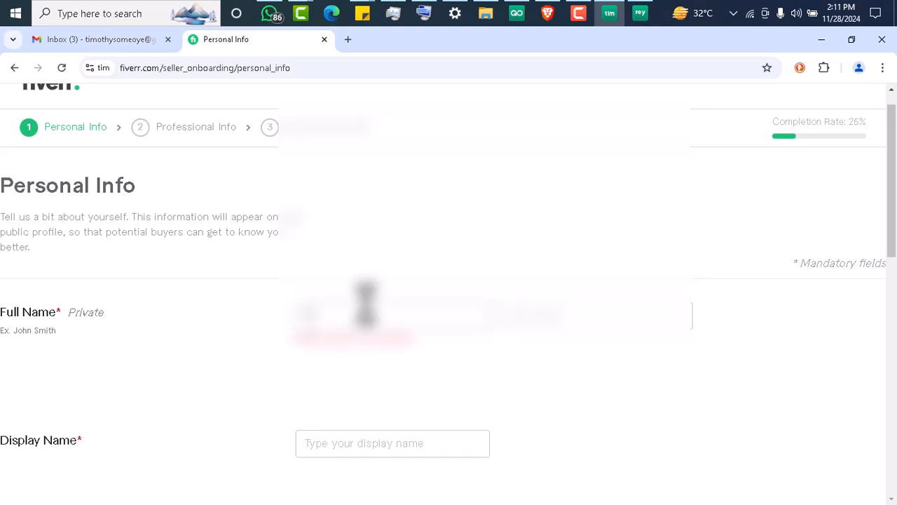
text(e)
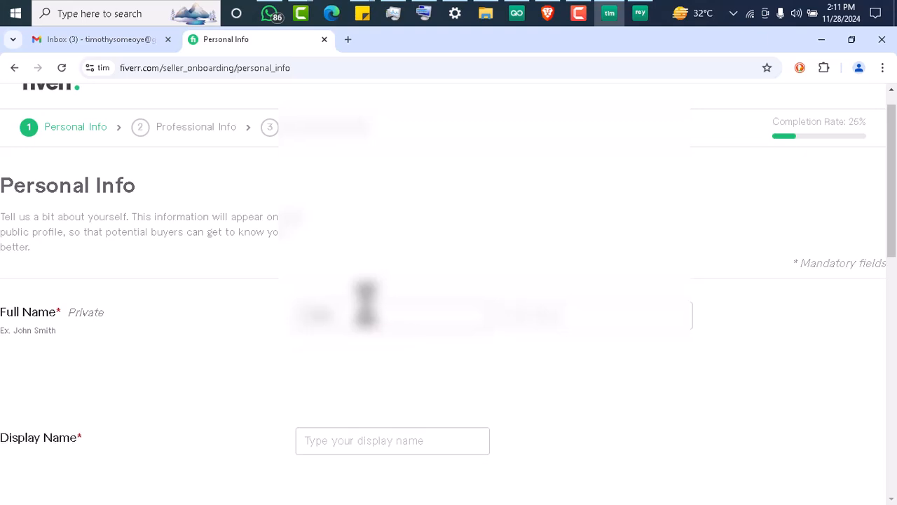
text(a)
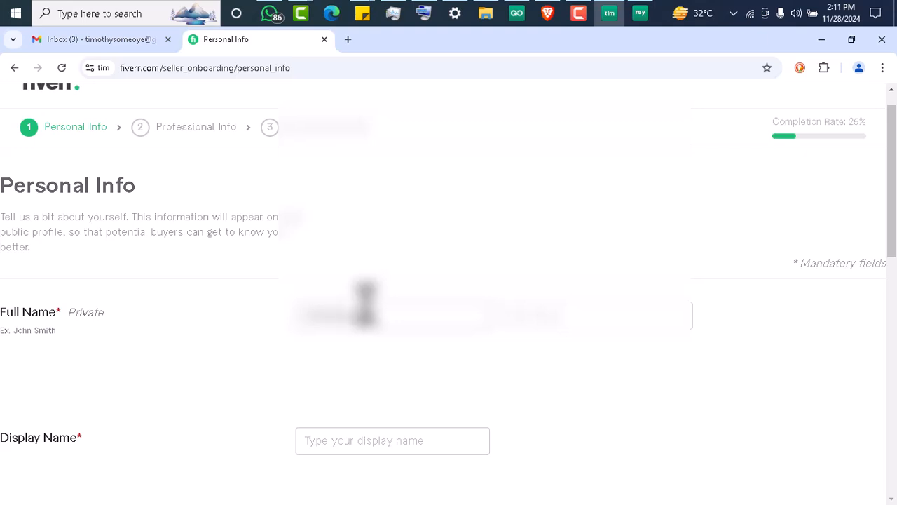
text(e)
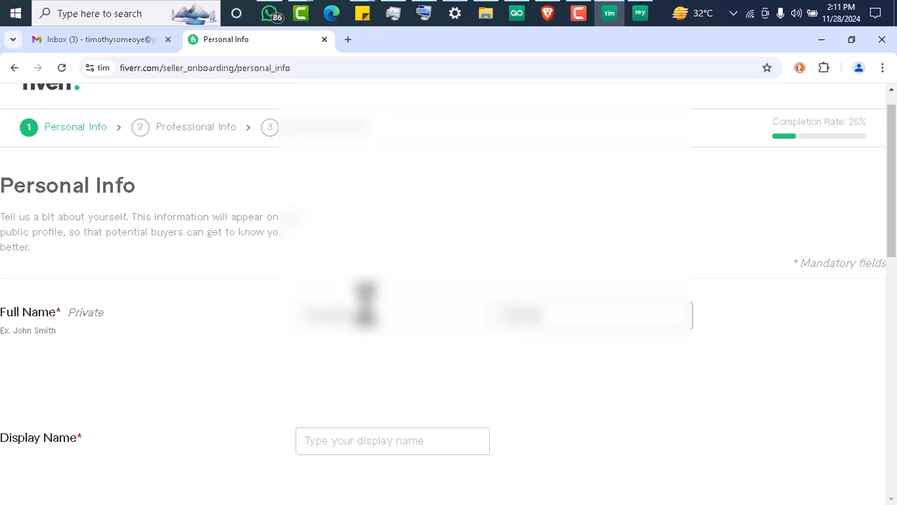
drag(894, 220, 881, 310)
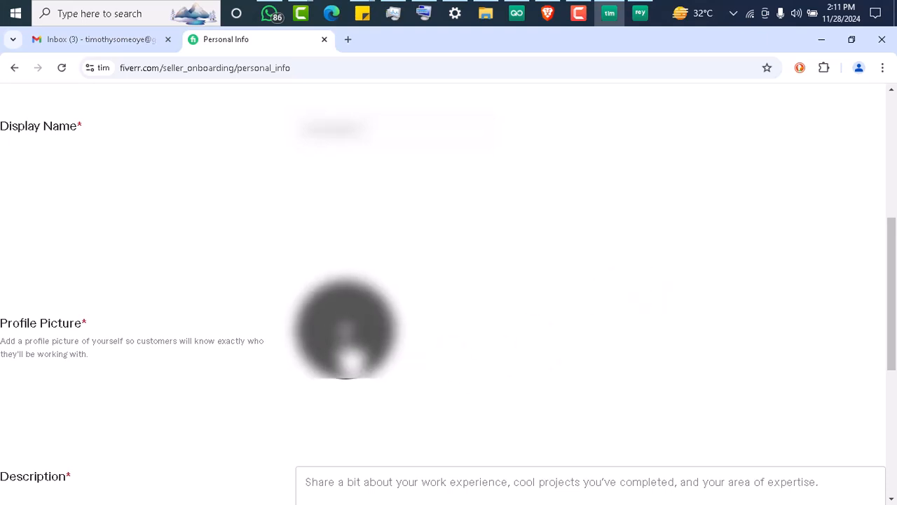
- Upload the TIM LOGO image from the Desktop folder as the Fiverr profile picture
click(351, 340)
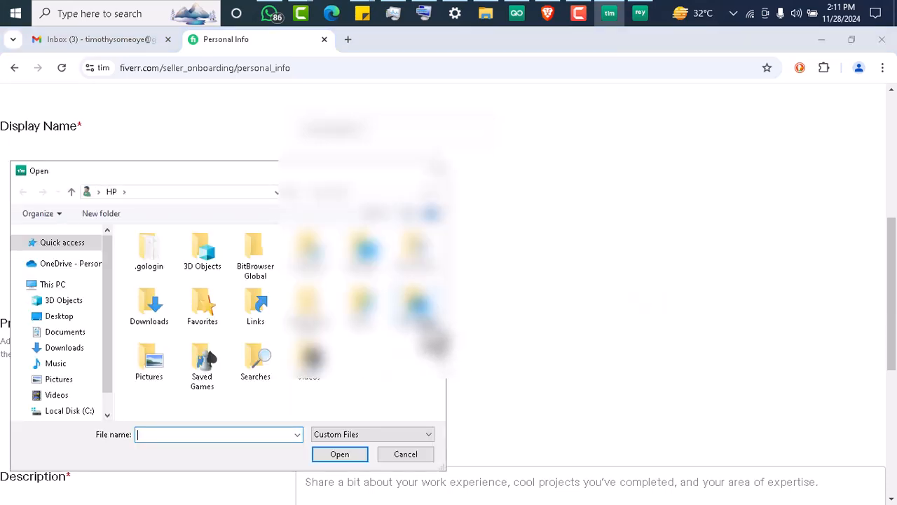
click(66, 349)
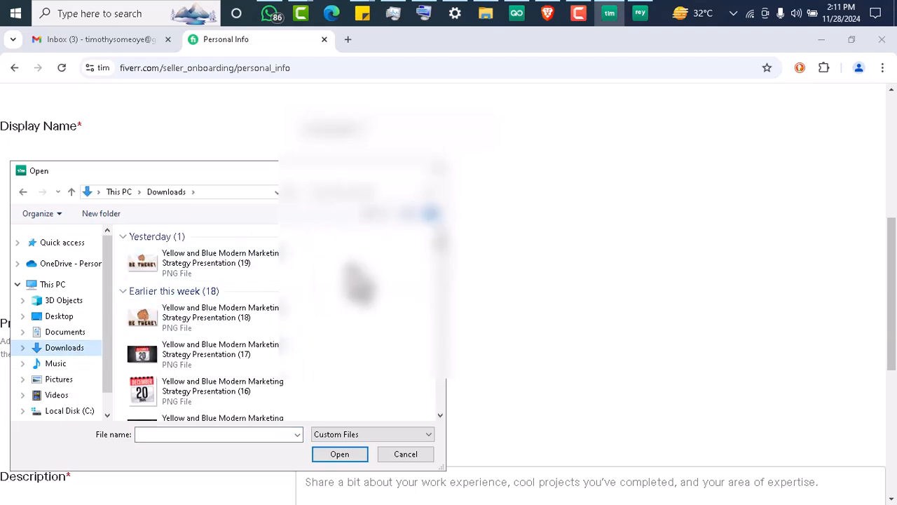
click(62, 364)
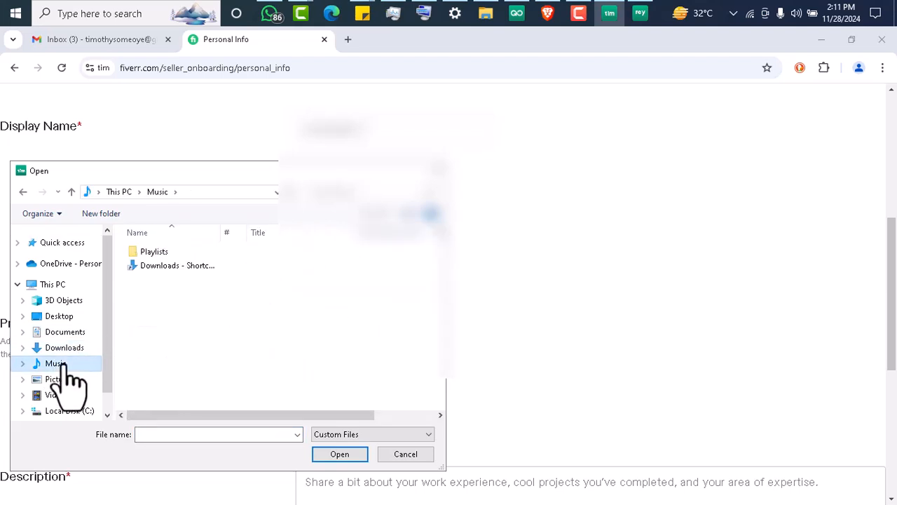
click(57, 379)
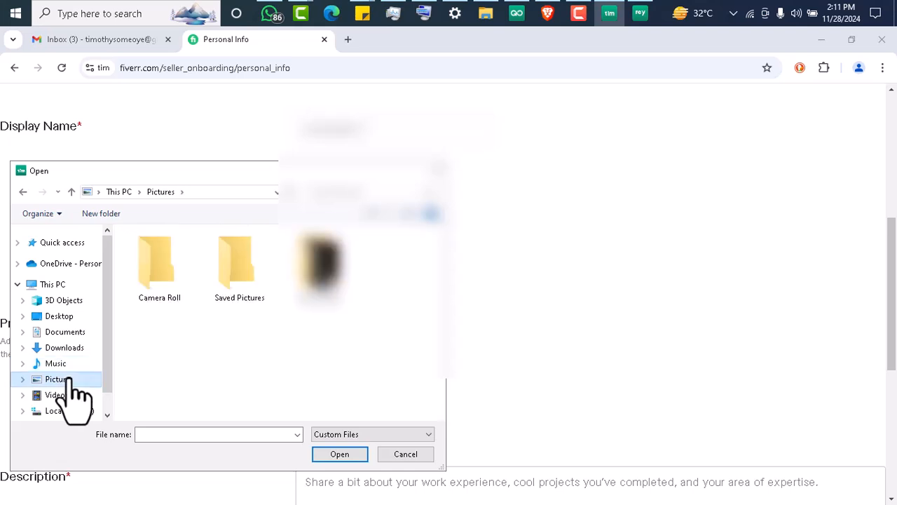
click(77, 317)
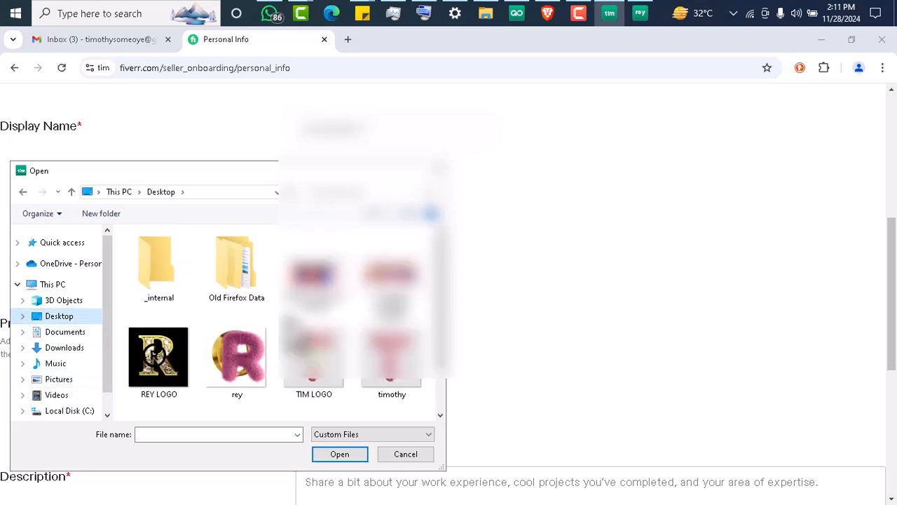
click(301, 385)
click(360, 456)
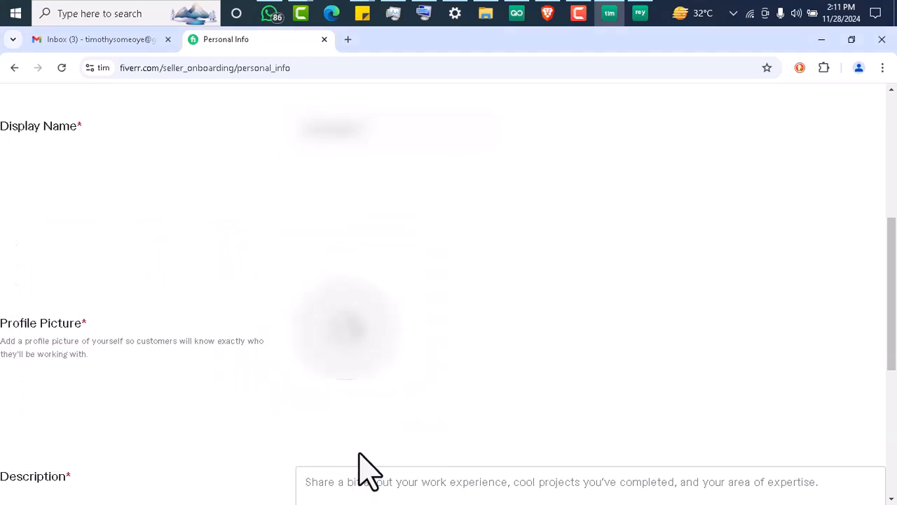
drag(895, 309, 895, 343)
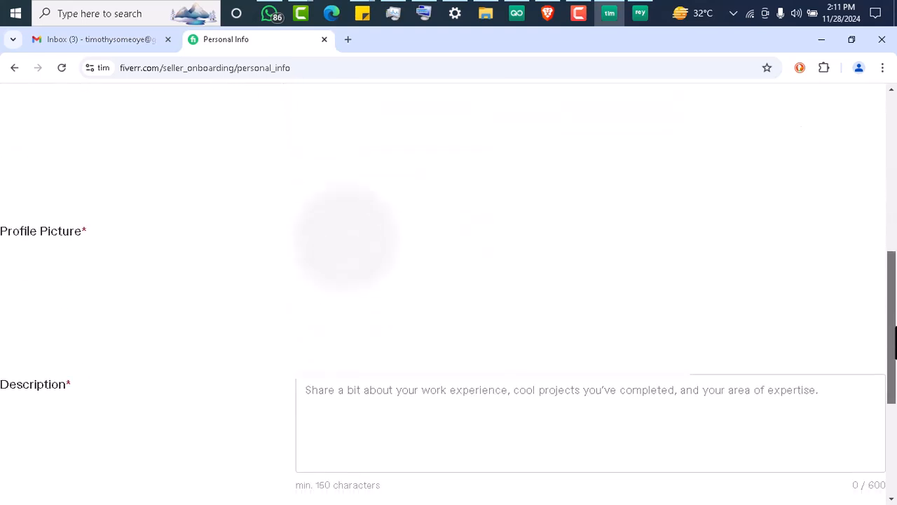
scroll(894, 351, down, 1)
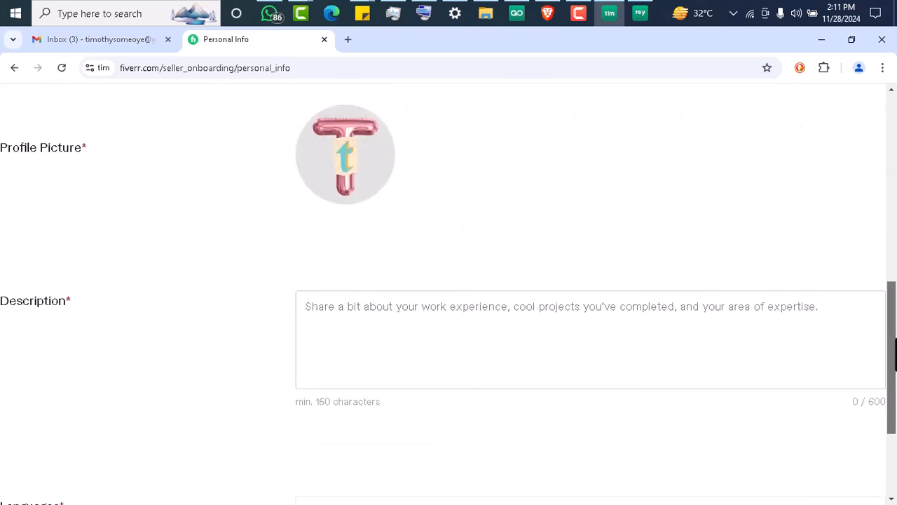
click(582, 332)
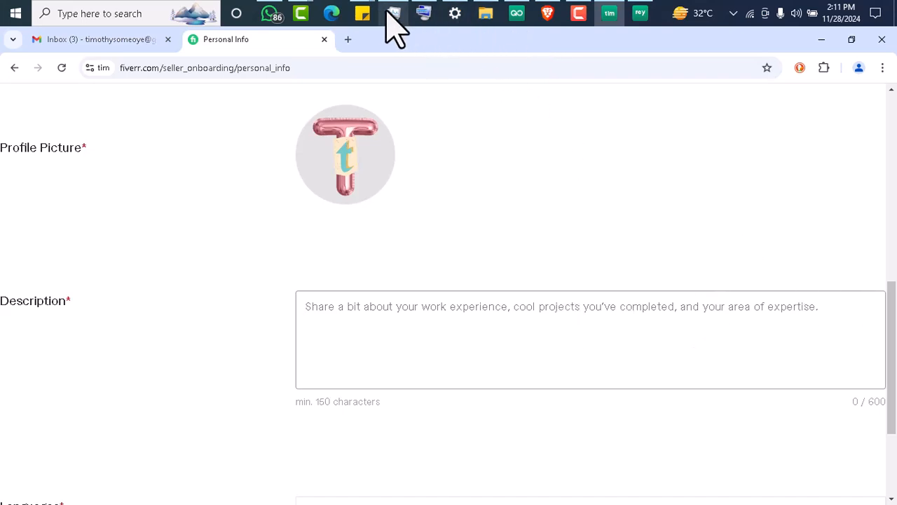
mouse_move(401, 21)
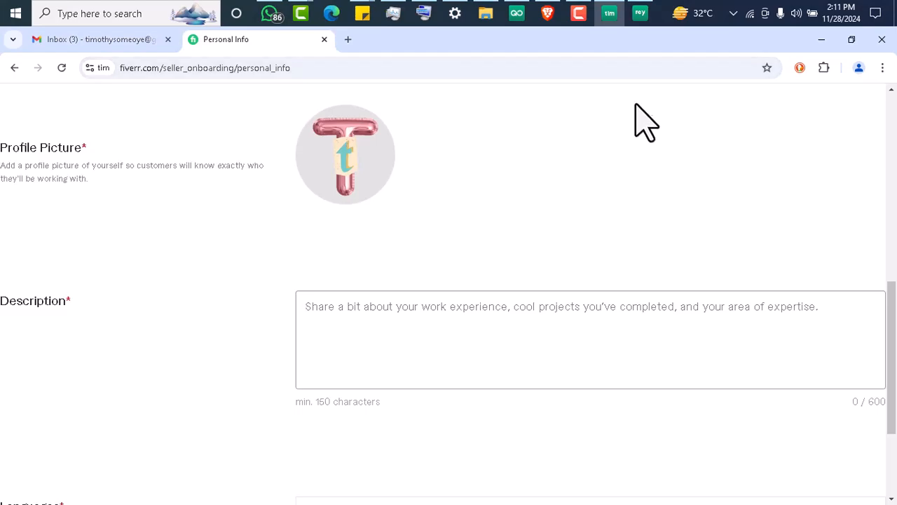
- Copy the graphic-designer introduction paragraph from typehere in Brave and paste it into Fiverr's Description
click(547, 16)
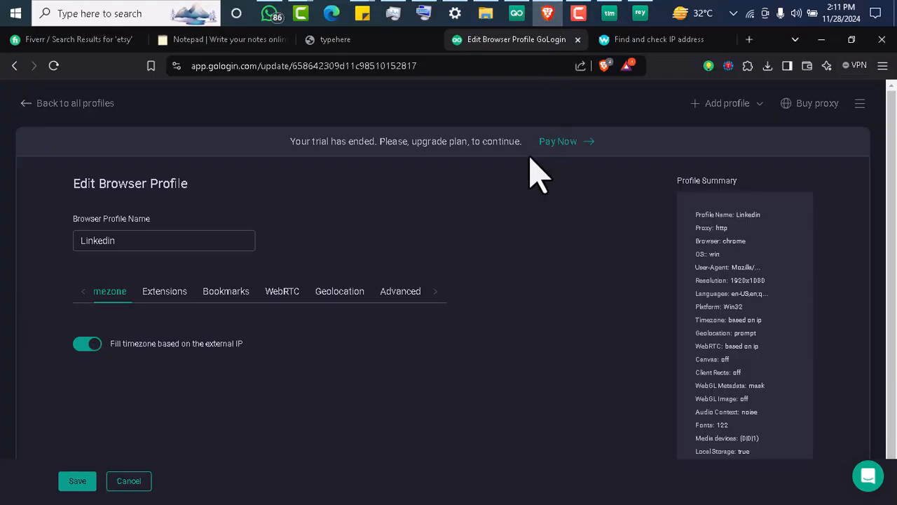
click(356, 40)
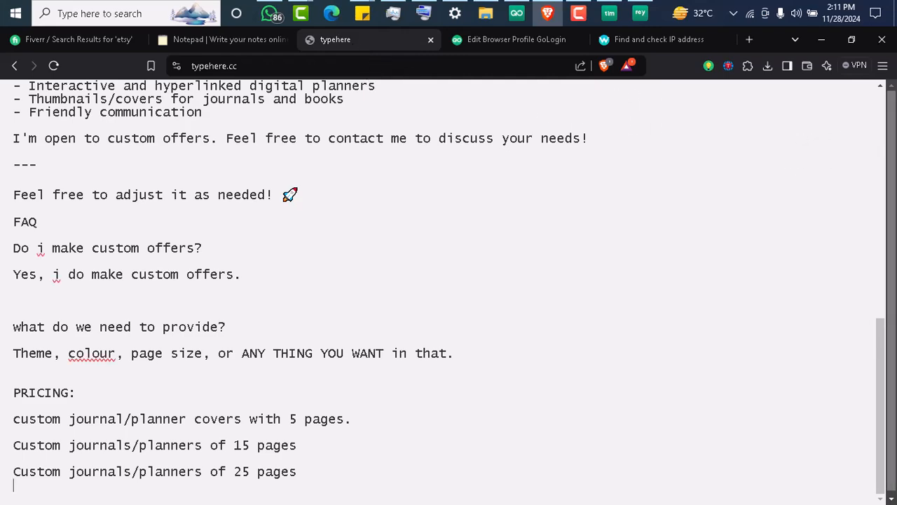
drag(882, 342, 887, 89)
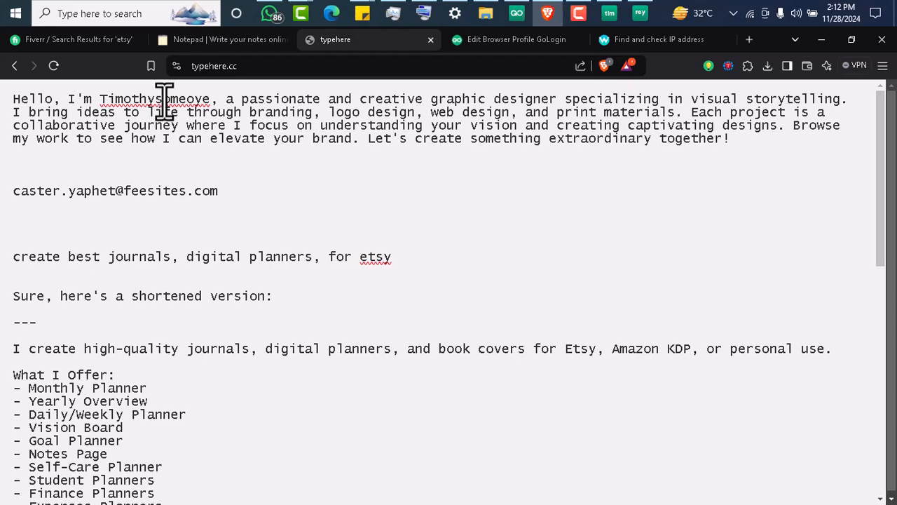
drag(60, 116, 563, 154)
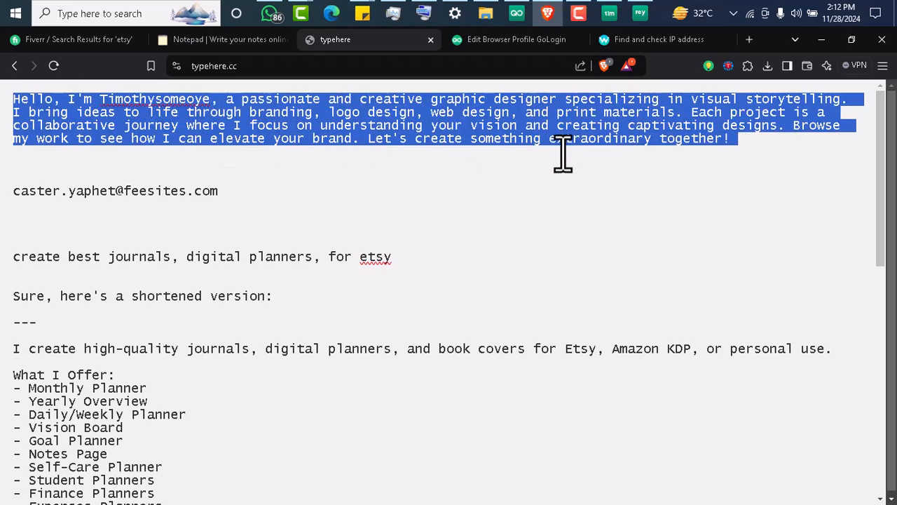
right_click(725, 138)
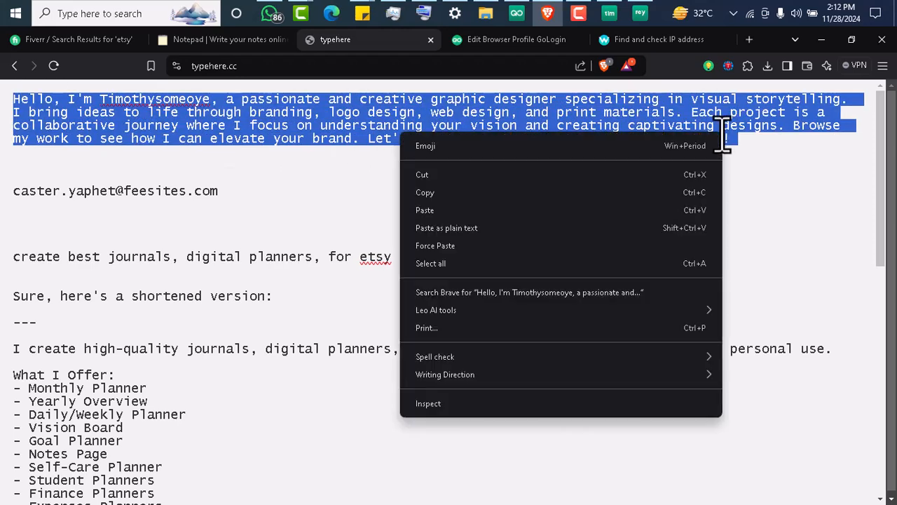
click(599, 192)
click(609, 13)
right_click(456, 316)
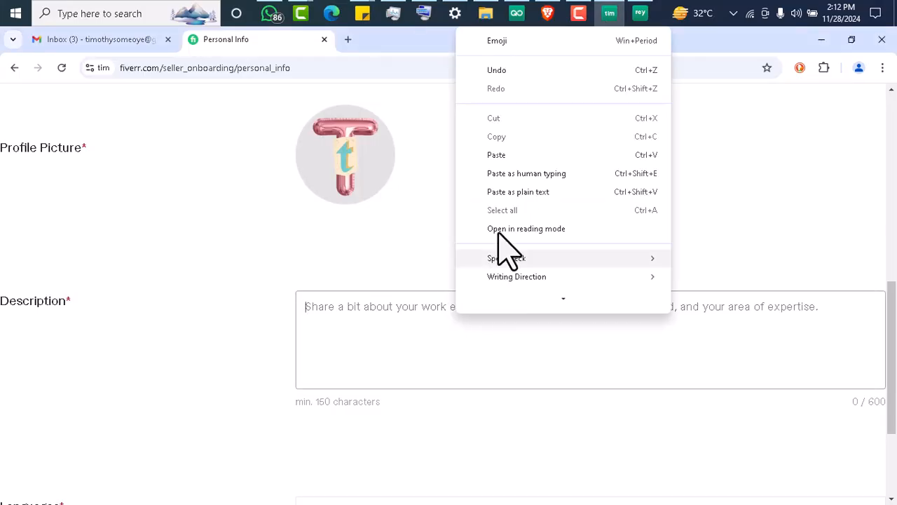
click(570, 156)
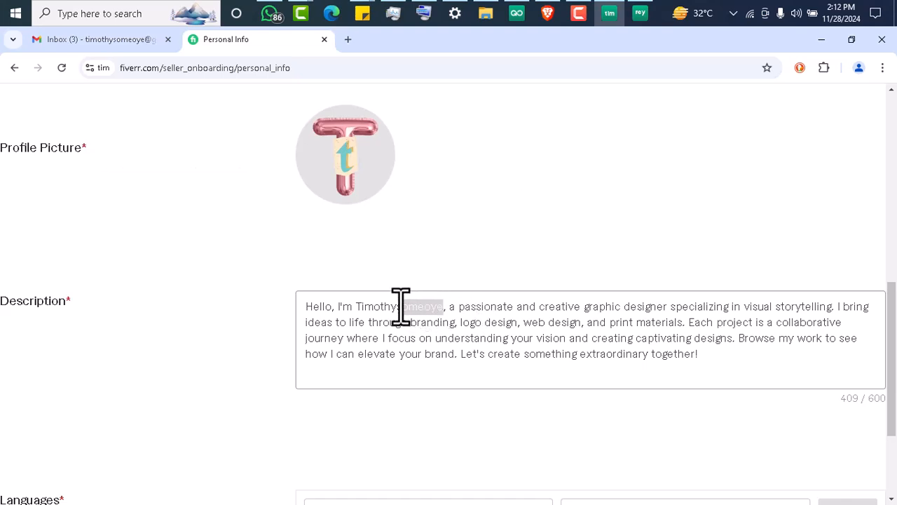
- Replace the selected surname in the description with the correct surname
mouse_move(892, 280)
mouse_down()
mouse_move(890, 110)
mouse_move(892, 272)
mouse_up()
key(BackSpace)
text(oluwade)
text(rasimi)
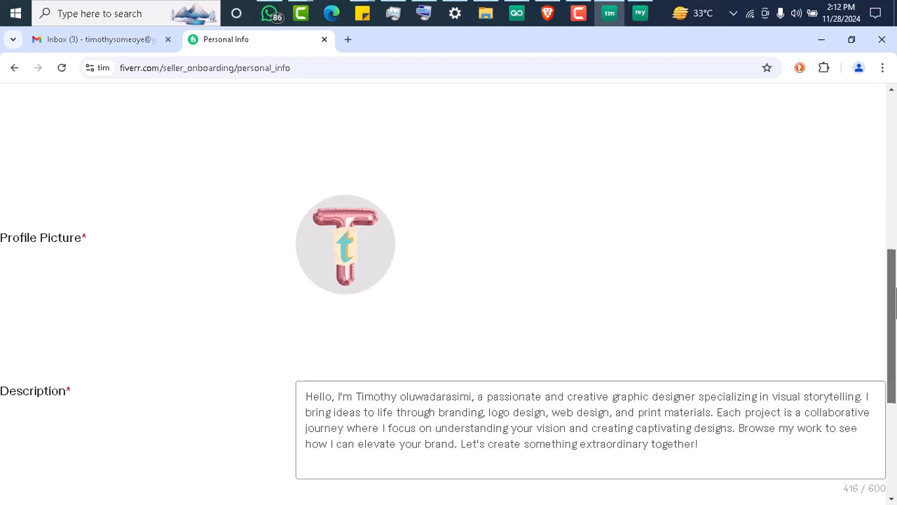
- Add English at Native/Bilingual level to the Languages table
scroll(887, 266, down, 3)
click(443, 353)
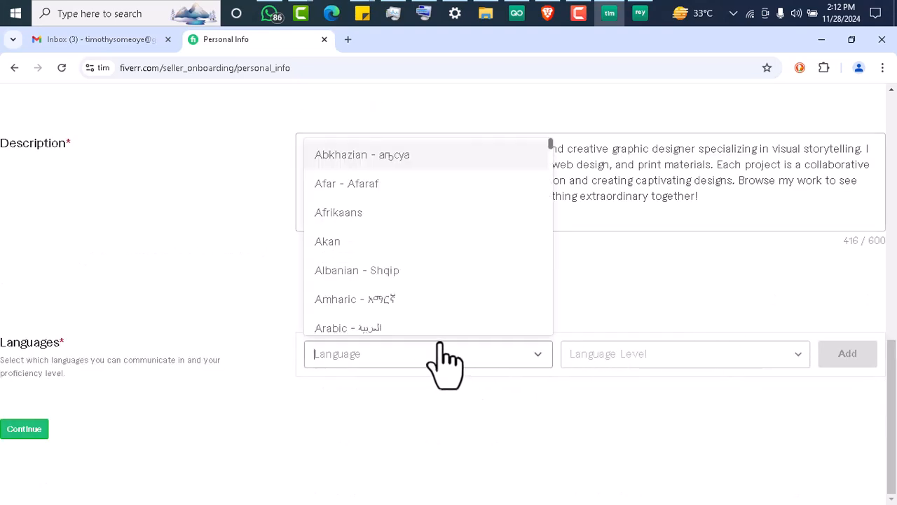
text(e)
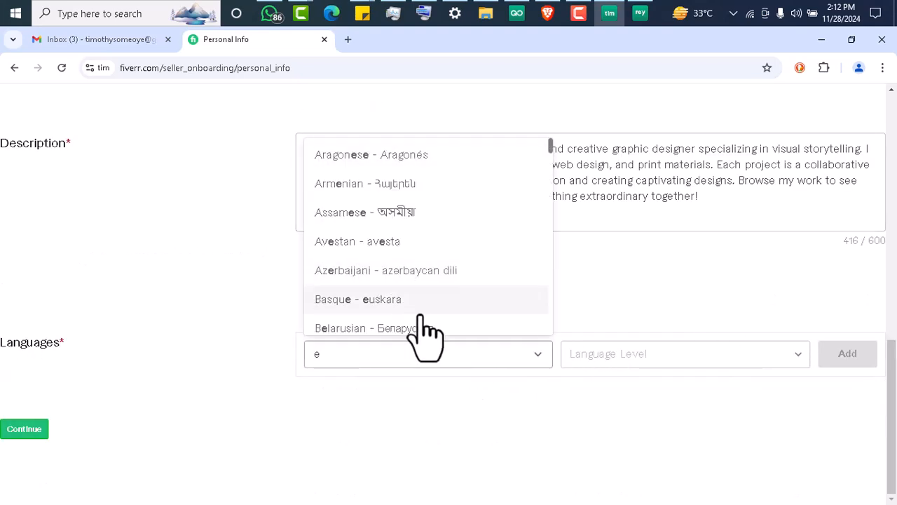
text(ng)
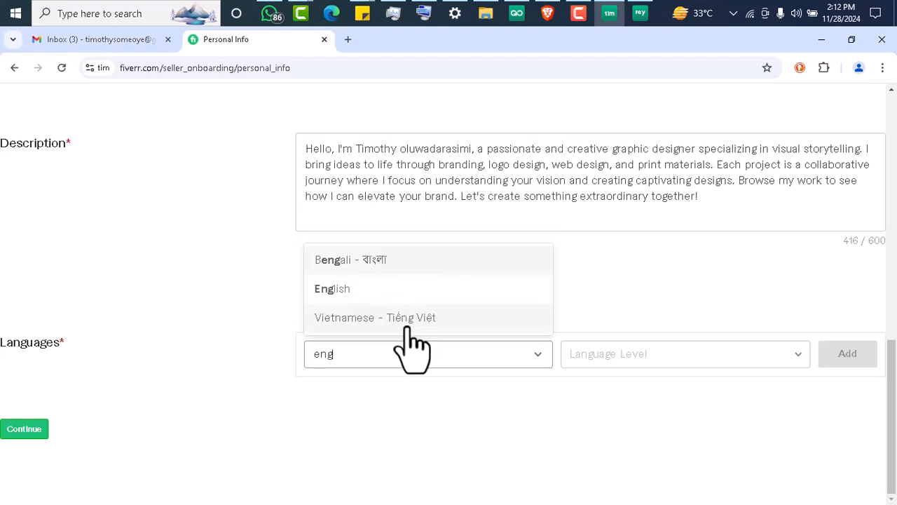
click(407, 290)
click(645, 356)
click(645, 310)
click(847, 357)
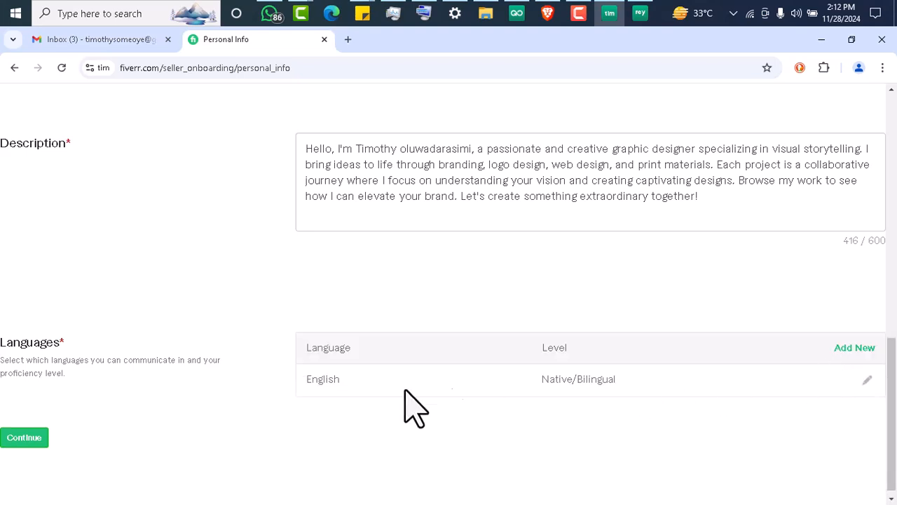
- Save the personal info and set the occupation to Graphics & Design, from 2011 to 2024
click(41, 436)
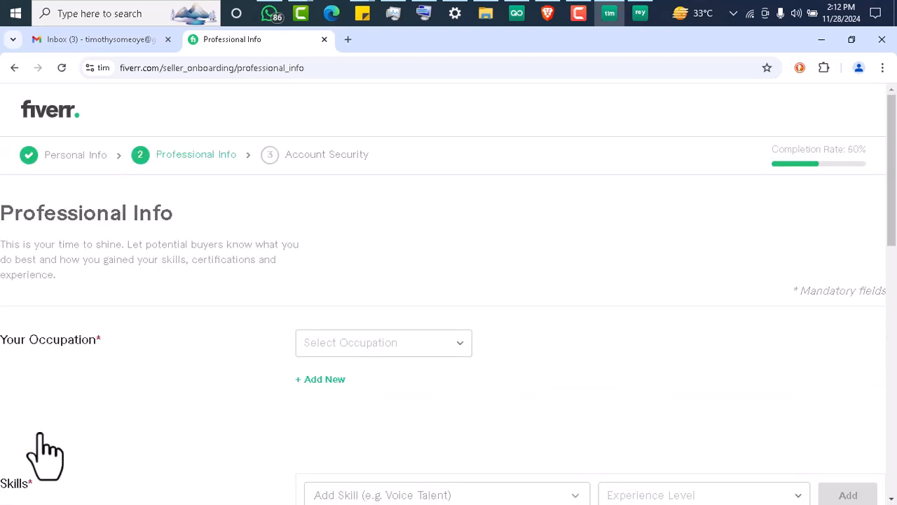
click(372, 364)
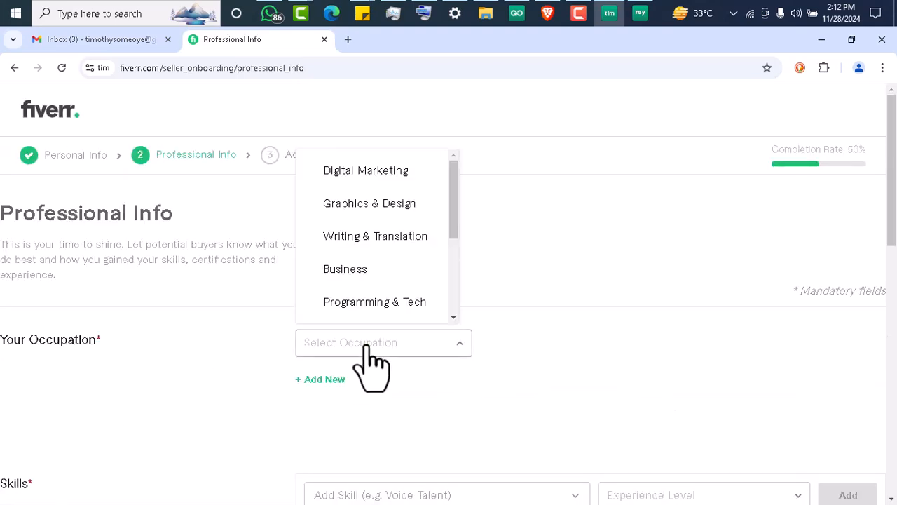
click(419, 203)
scroll(729, 252, down, 2)
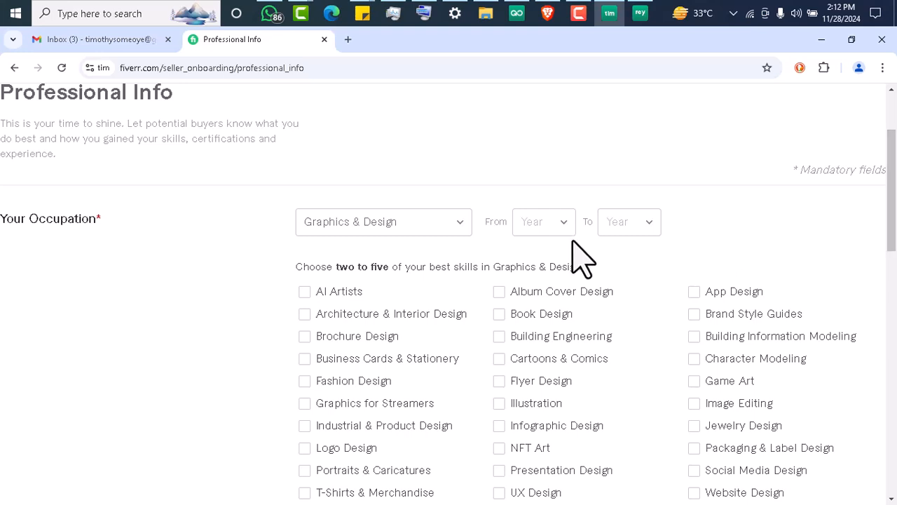
click(537, 223)
drag(589, 257, 581, 303)
click(575, 303)
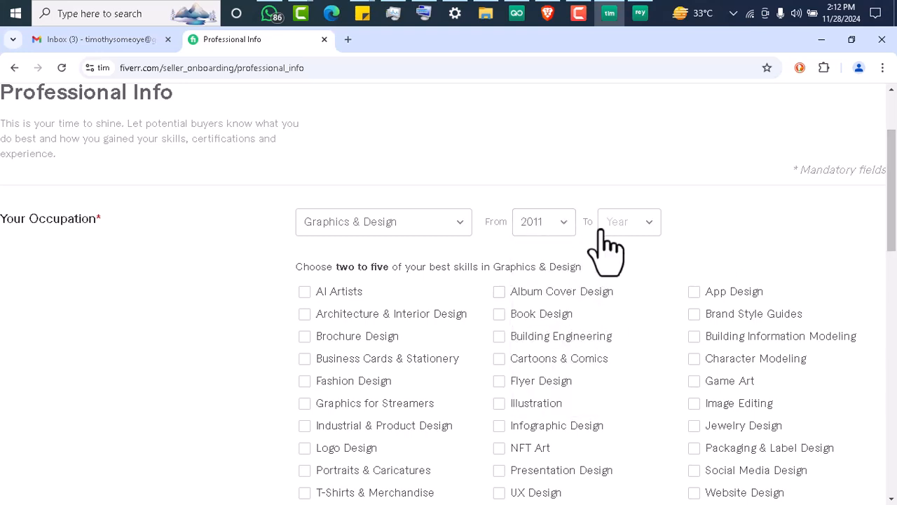
click(617, 225)
click(638, 261)
- Tick Logo, T-Shirts & Merchandise, Flyer, Packaging & Label and Social Media Design as specialities
drag(893, 158, 889, 220)
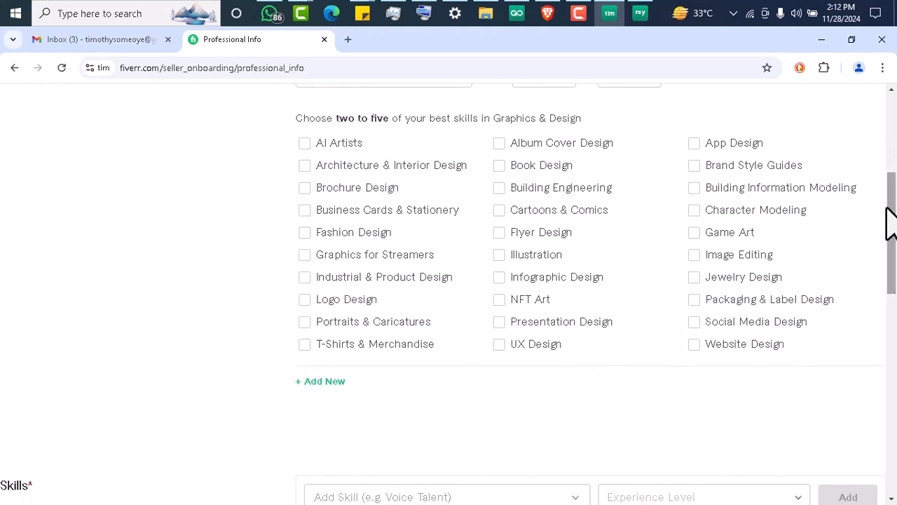
click(361, 302)
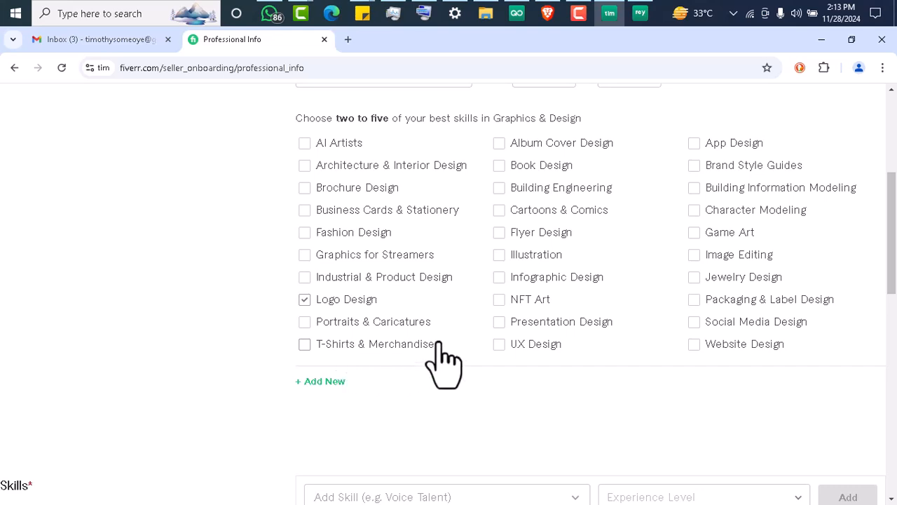
click(408, 345)
click(534, 234)
click(745, 302)
mouse_move(891, 201)
mouse_down()
mouse_move(891, 320)
mouse_move(894, 211)
mouse_up()
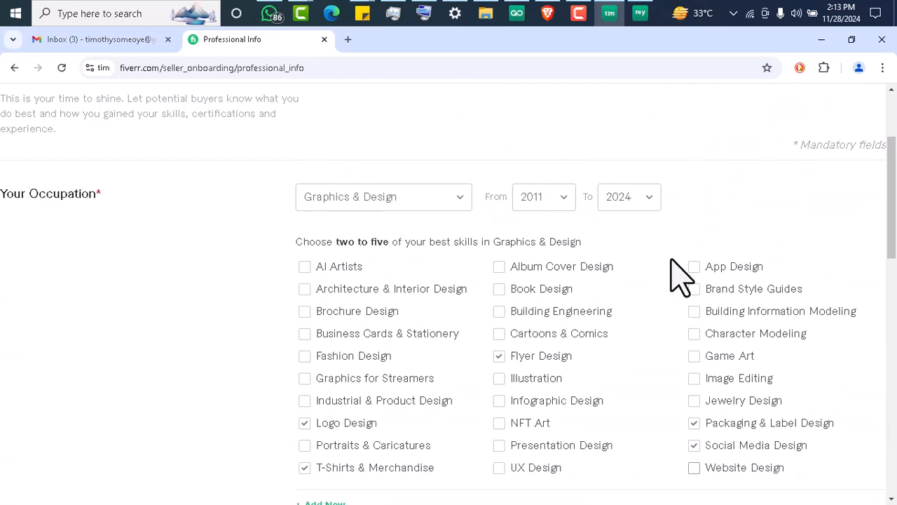
drag(354, 247, 435, 245)
drag(894, 223, 895, 315)
- Add Graphic design as a skill at Expert level
click(499, 295)
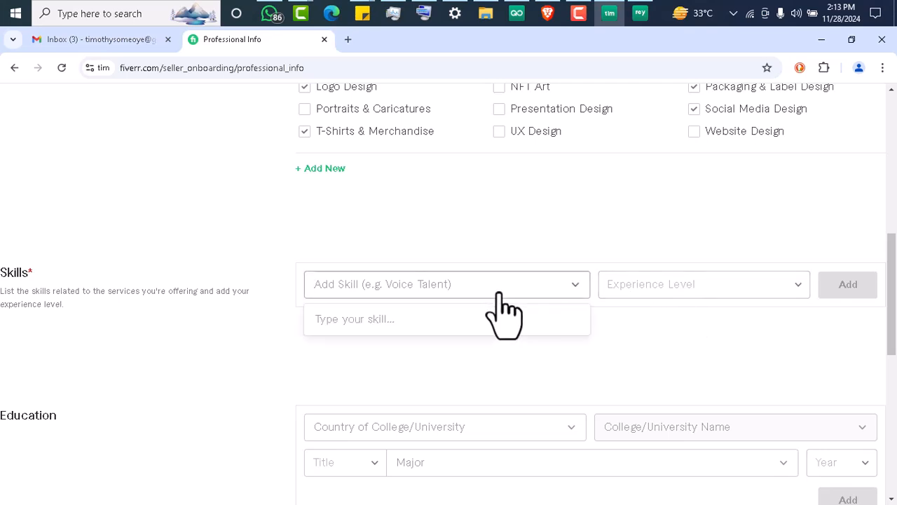
text(g)
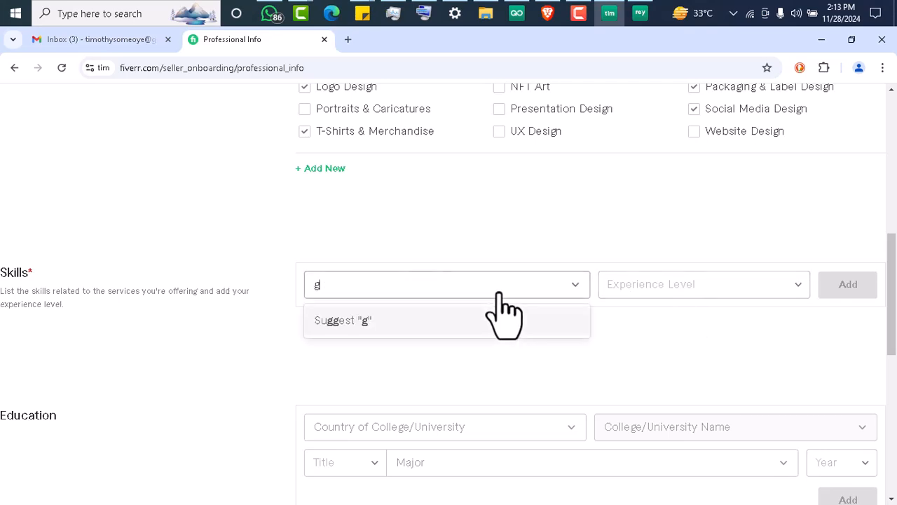
text(raphic design)
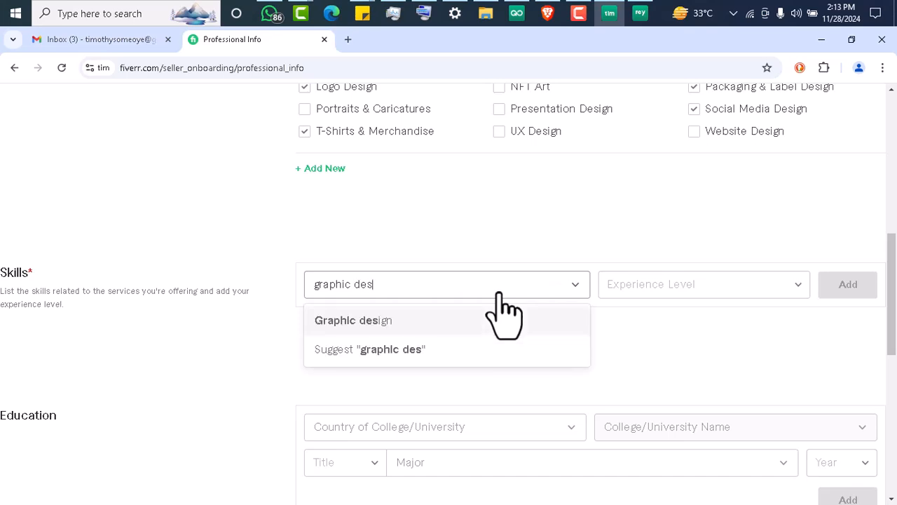
click(505, 321)
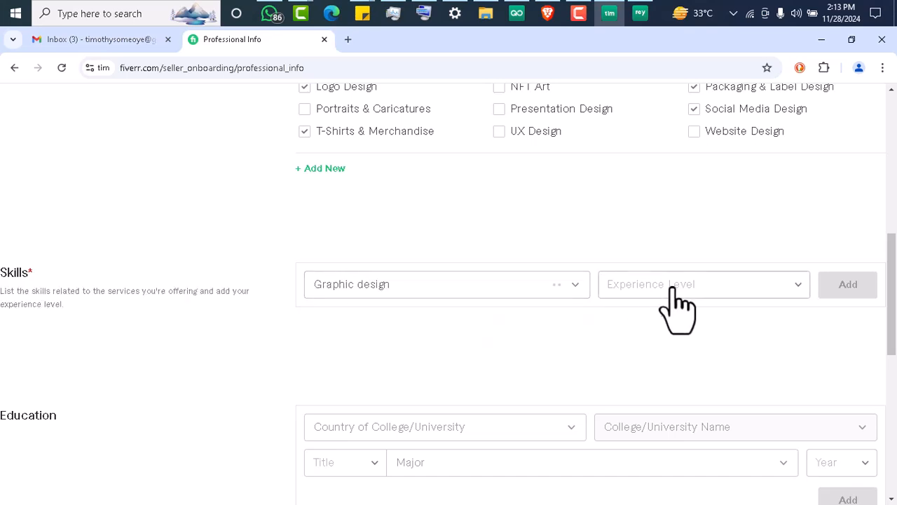
click(711, 294)
click(663, 393)
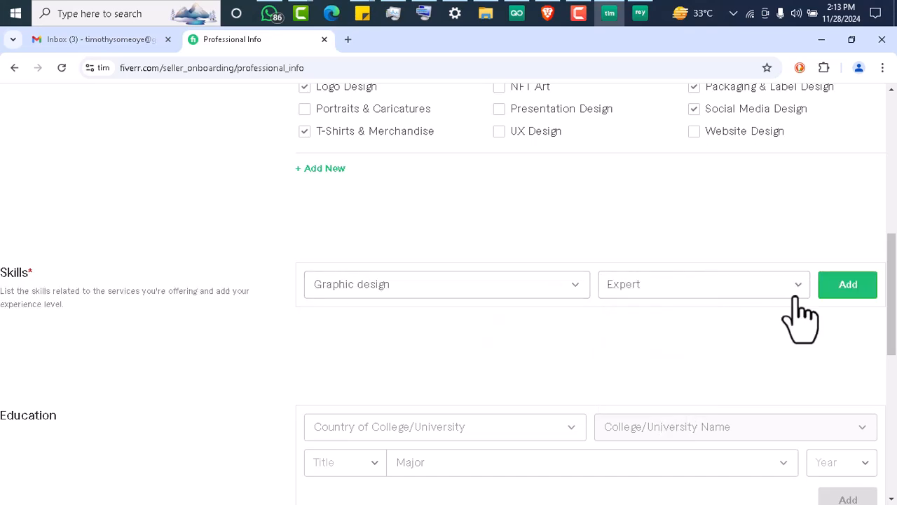
click(837, 287)
- Add Logo design as a second skill at Expert level
click(854, 279)
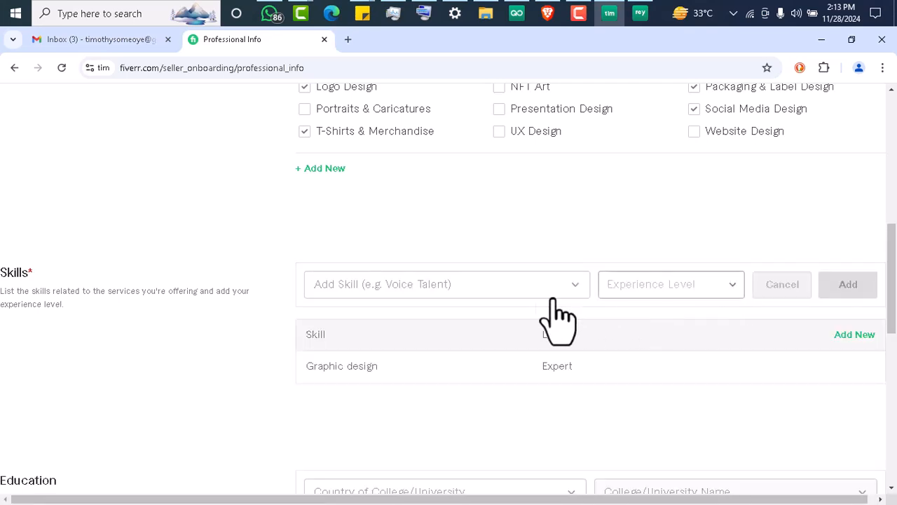
click(516, 286)
text(desl)
key(BackSpace)
text(ign)
key(ctrl+a)
text(l)
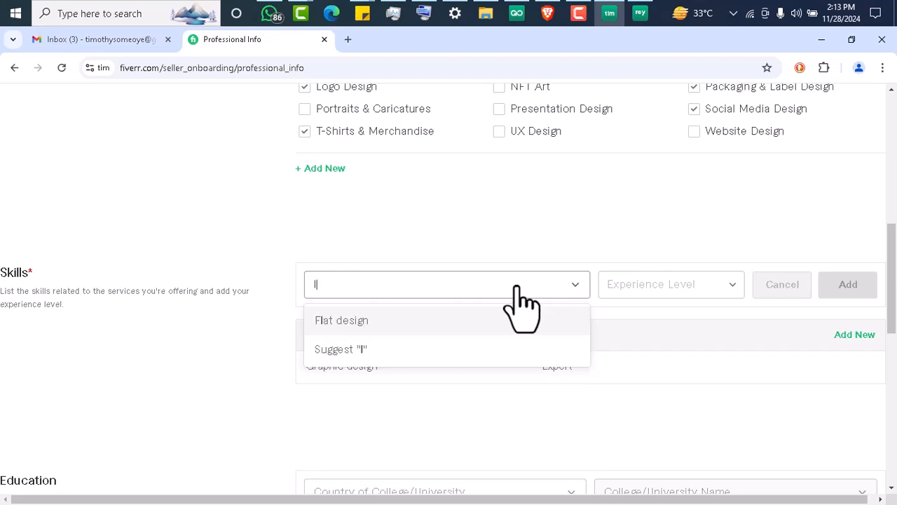
text(ogo design)
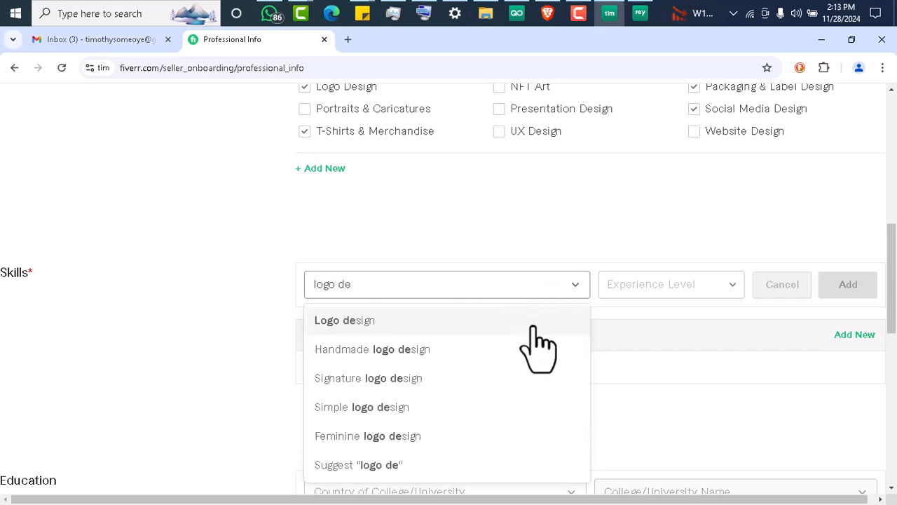
click(537, 324)
click(718, 295)
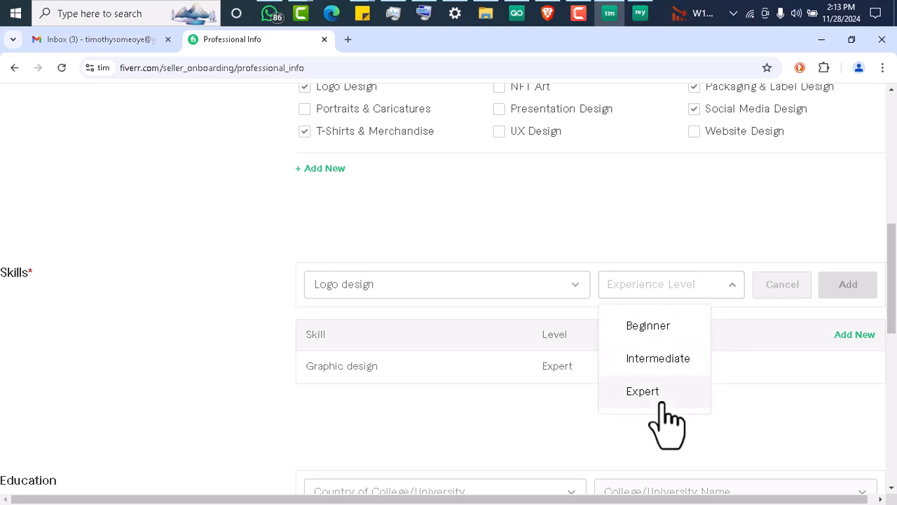
click(663, 396)
click(855, 284)
- Add Banner design as a third skill at Expert level
click(840, 279)
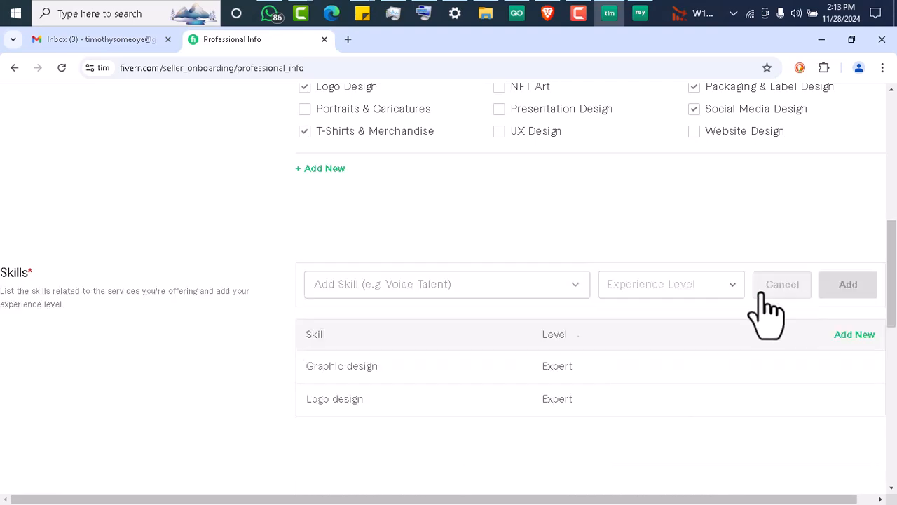
click(366, 288)
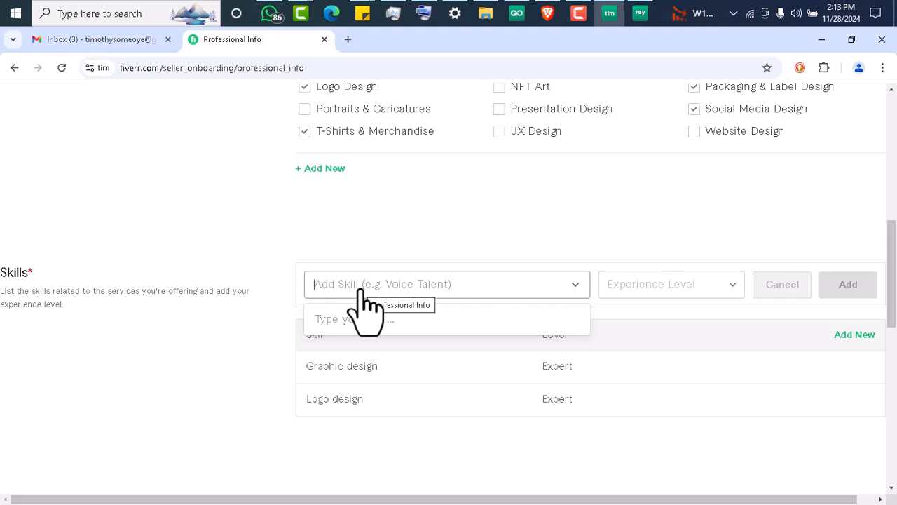
text(banner)
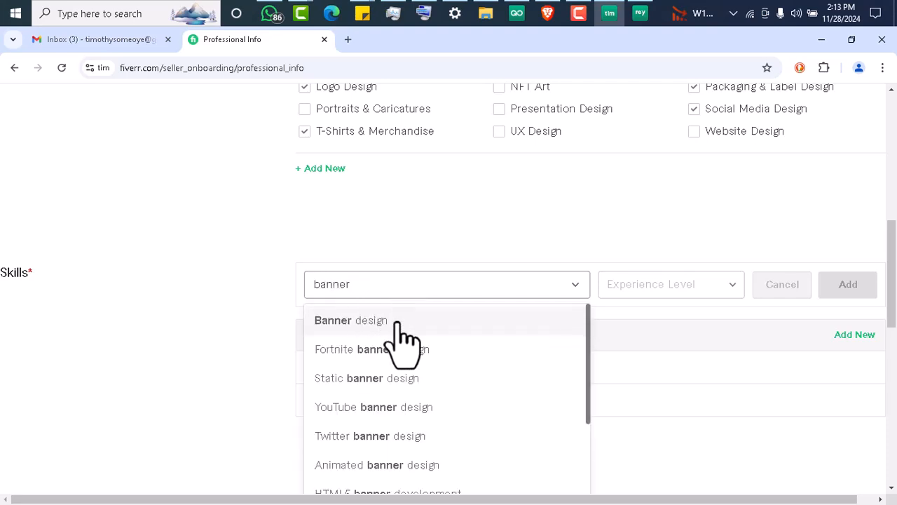
click(403, 320)
click(630, 288)
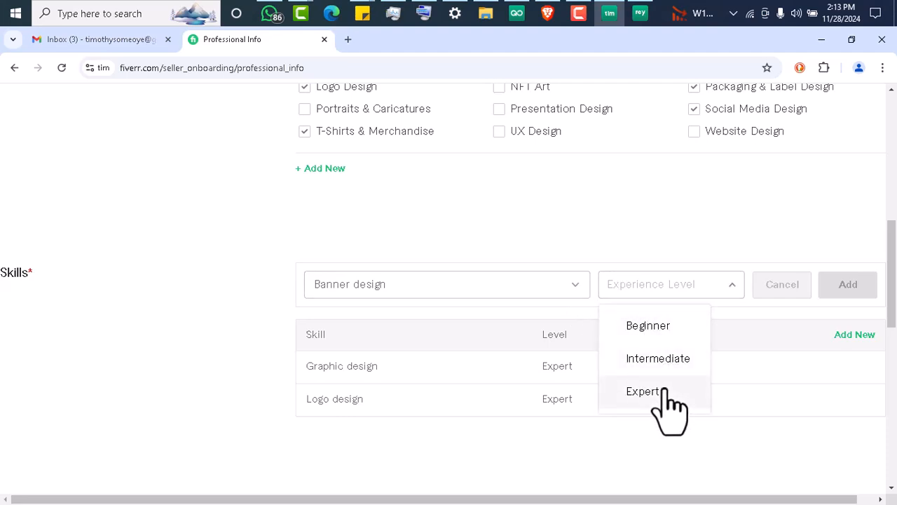
click(661, 396)
click(857, 285)
drag(891, 280, 892, 333)
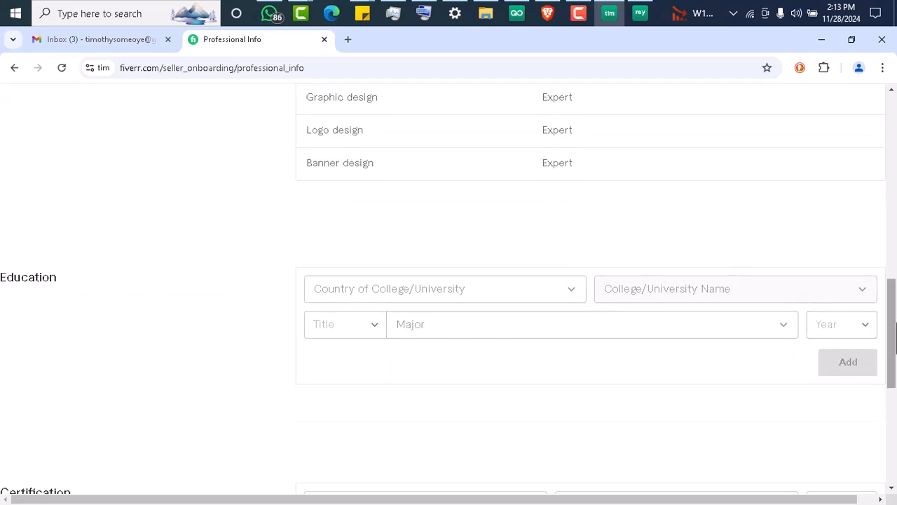
scroll(894, 312, up, 1)
- Set the college country to United Kingdom and the college to Manchester Metropolitan University
drag(895, 308, 894, 333)
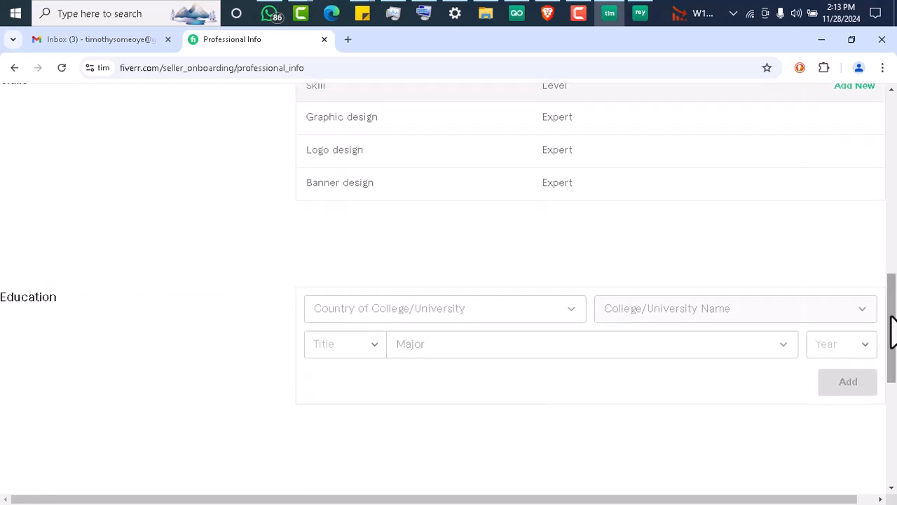
click(478, 315)
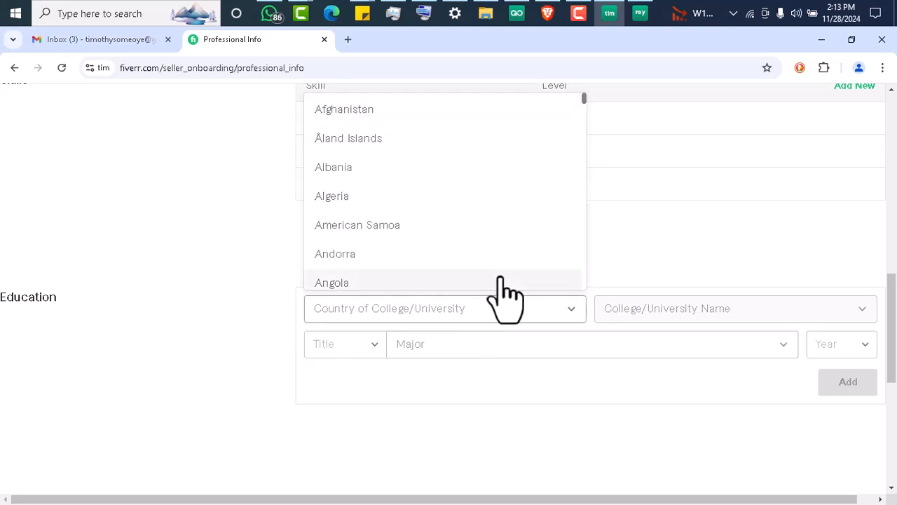
text(unite)
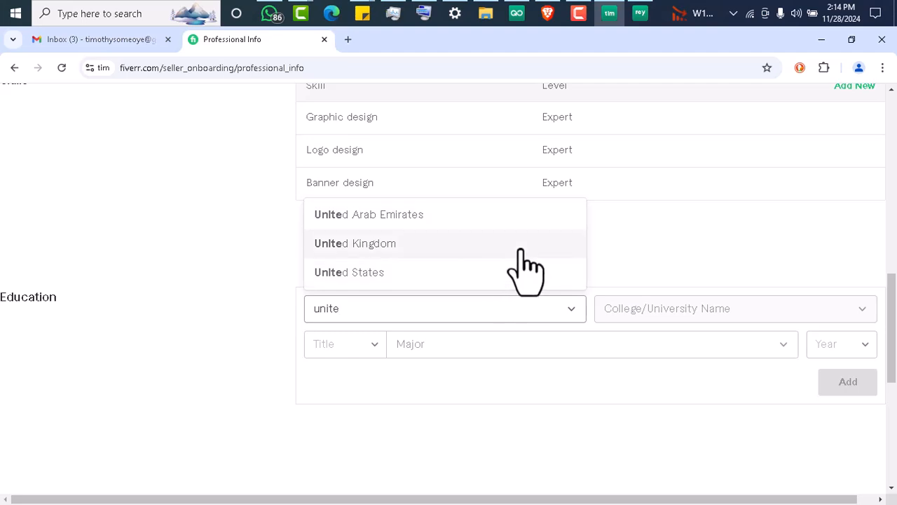
click(519, 247)
click(688, 312)
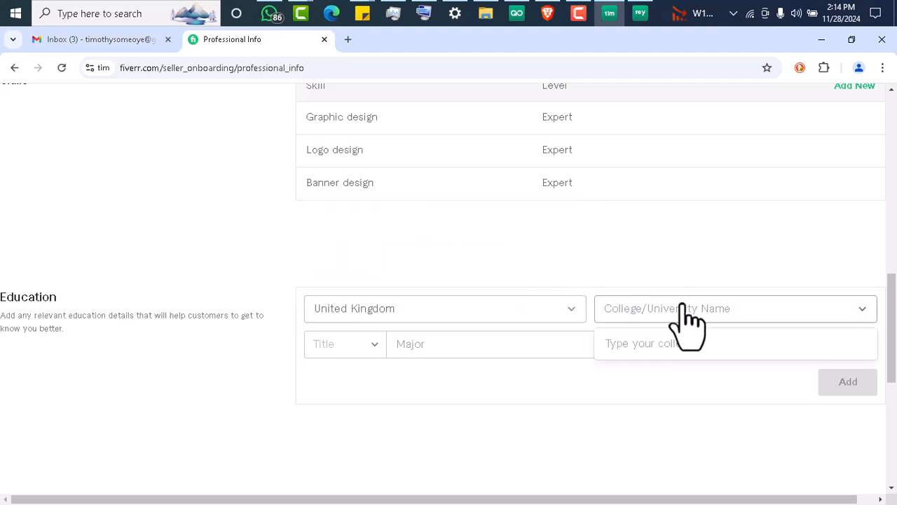
text(manche)
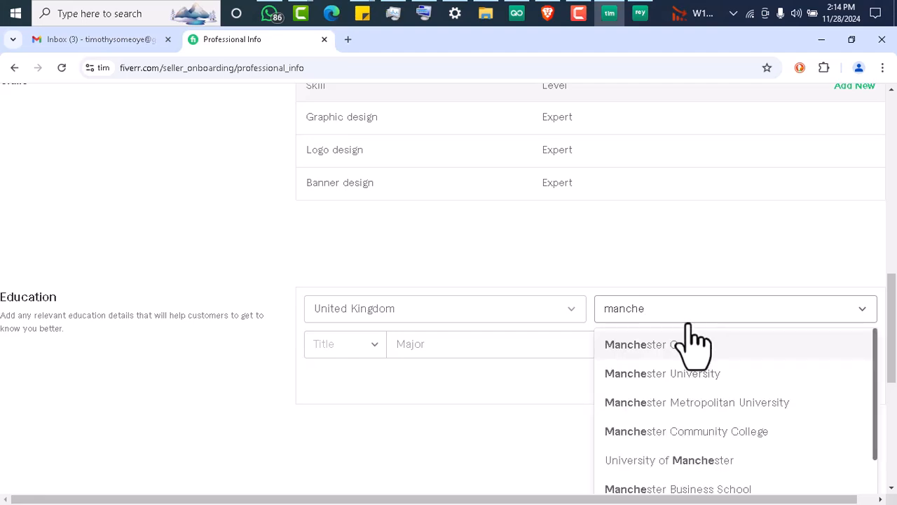
click(766, 402)
- Enter major 'accounting', title B.Sc., graduation year 2021, and add the degree
click(742, 342)
text(accoun)
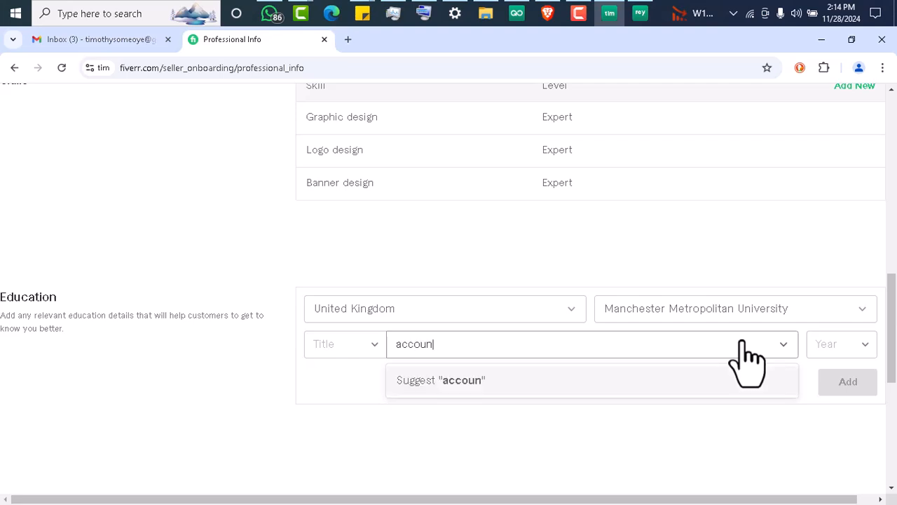
text(ting)
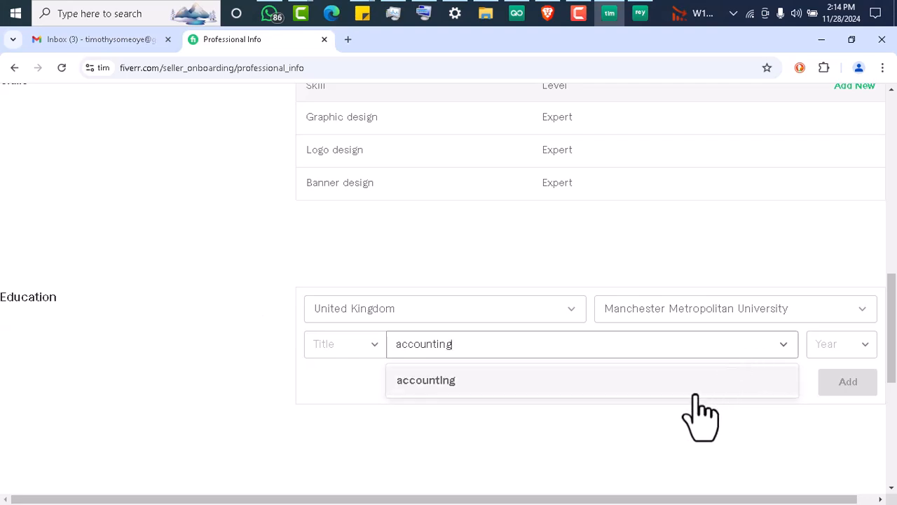
click(689, 391)
click(359, 350)
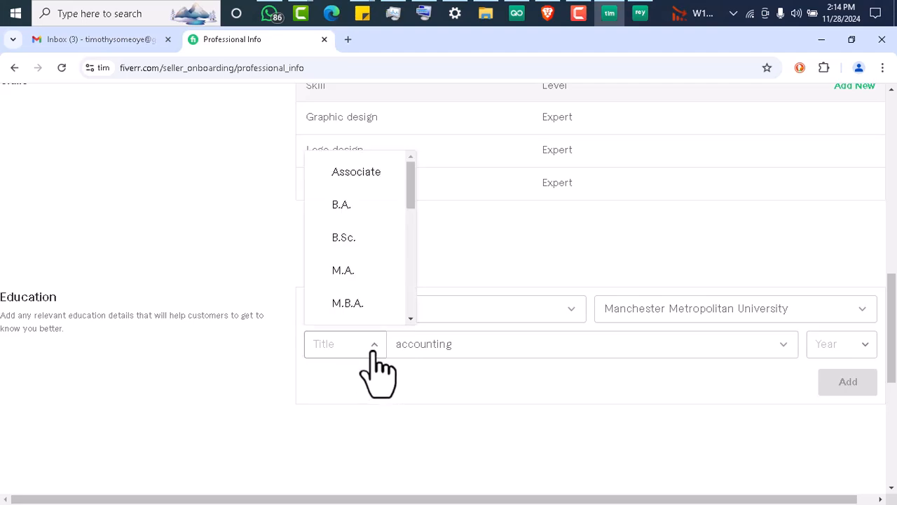
click(366, 238)
click(838, 343)
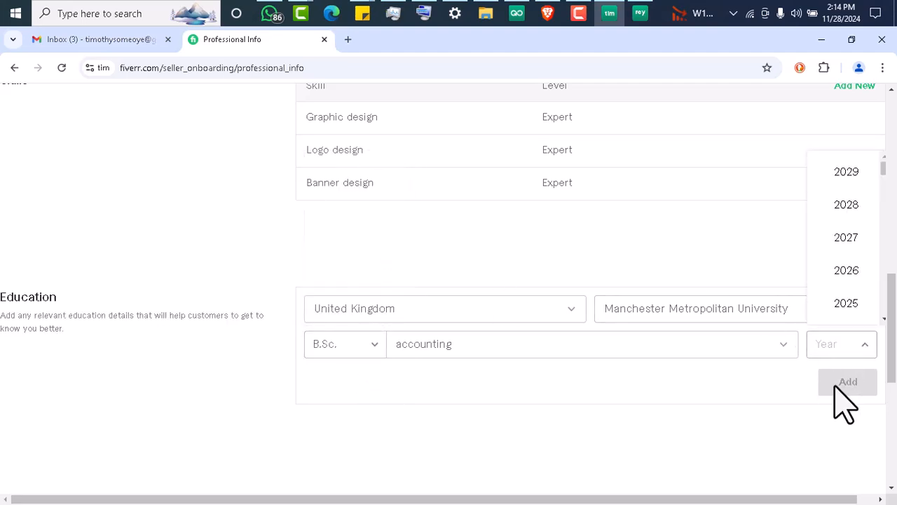
scroll(882, 297, down, 2)
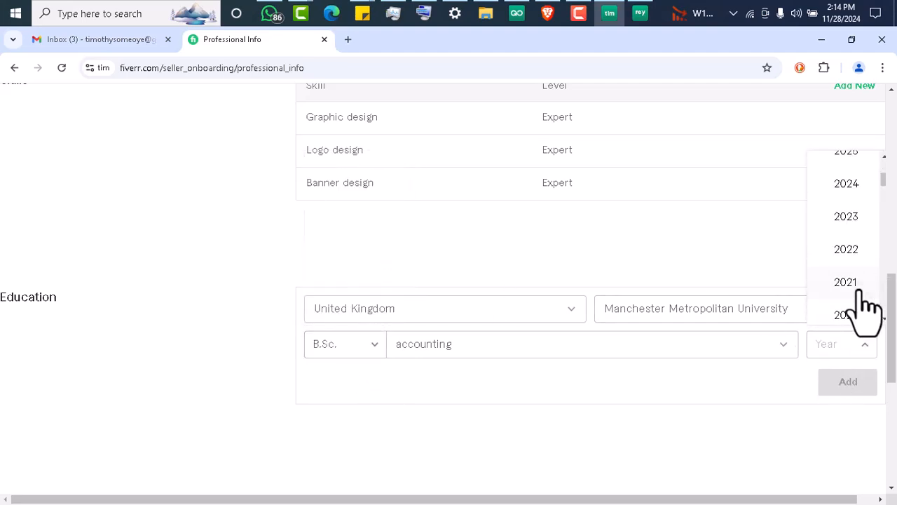
click(859, 291)
click(845, 384)
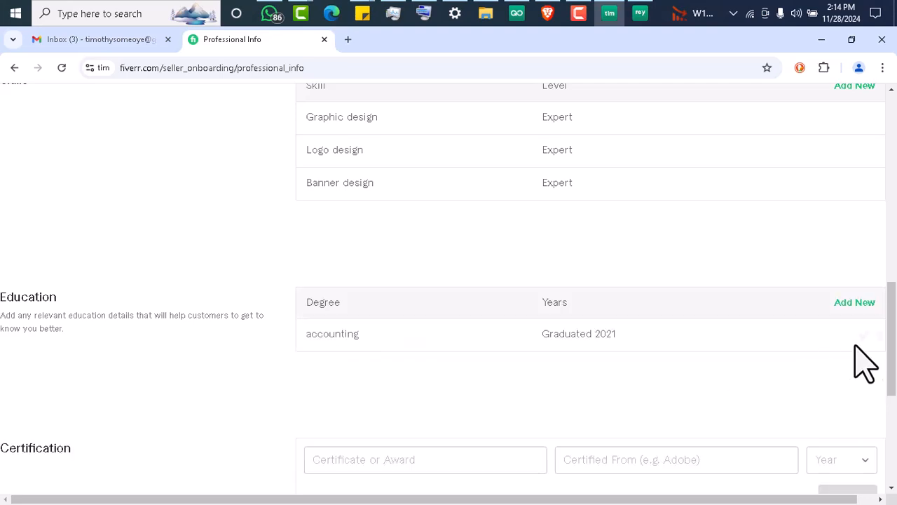
- Add the 'adobe brand and logo design' certificate from 2021 and open a blank entry for another
scroll(862, 351, down, 4)
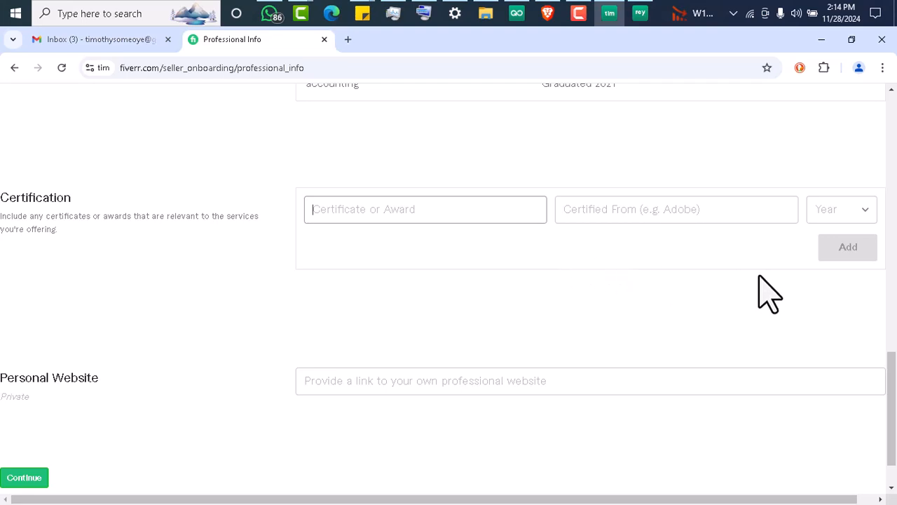
text(brand and logo design)
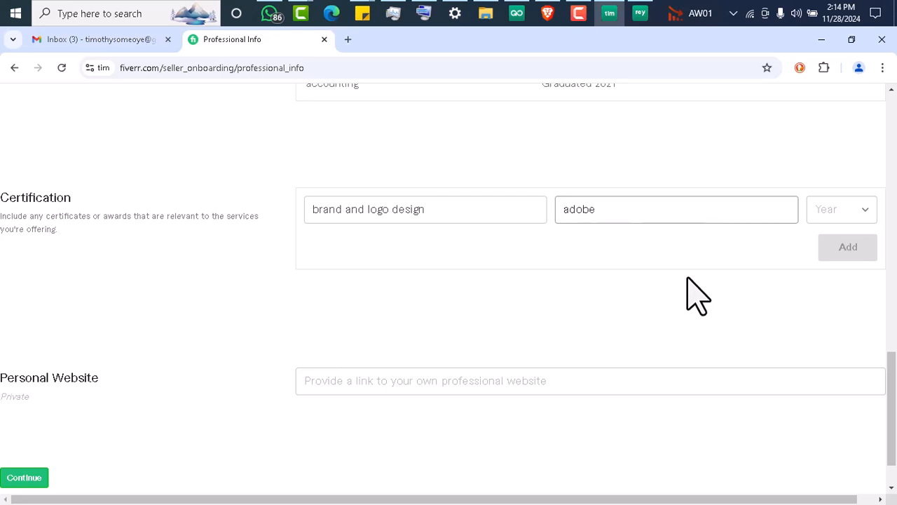
click(840, 213)
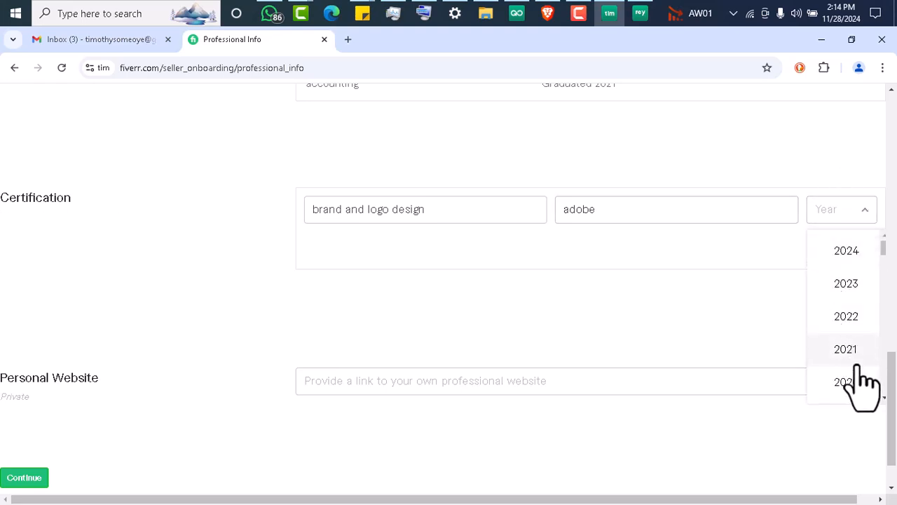
click(855, 363)
click(847, 247)
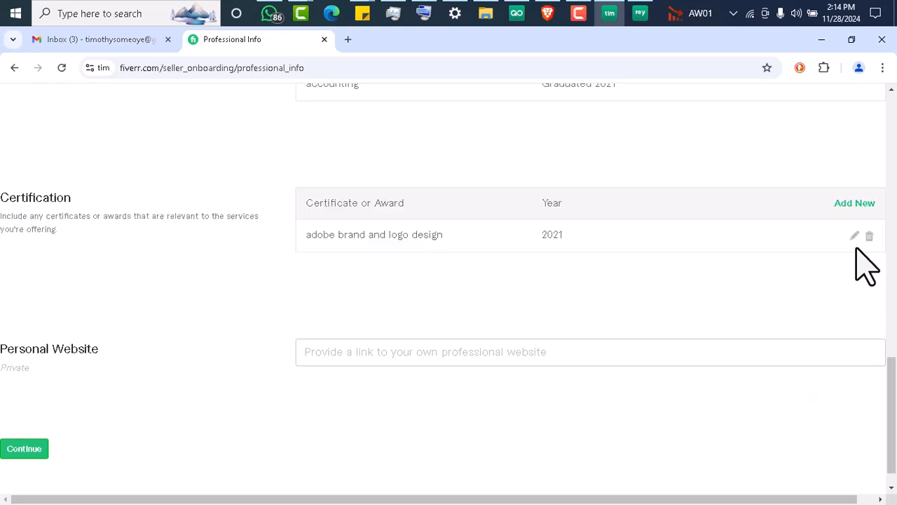
click(853, 208)
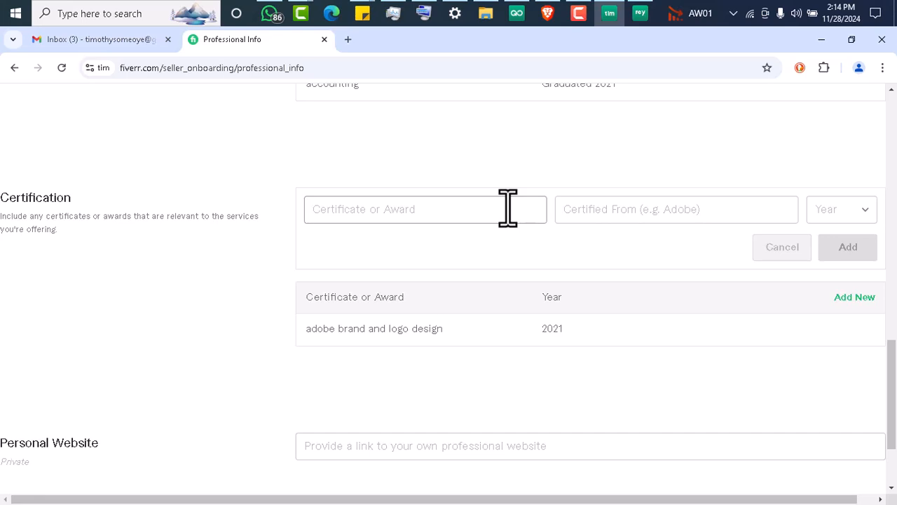
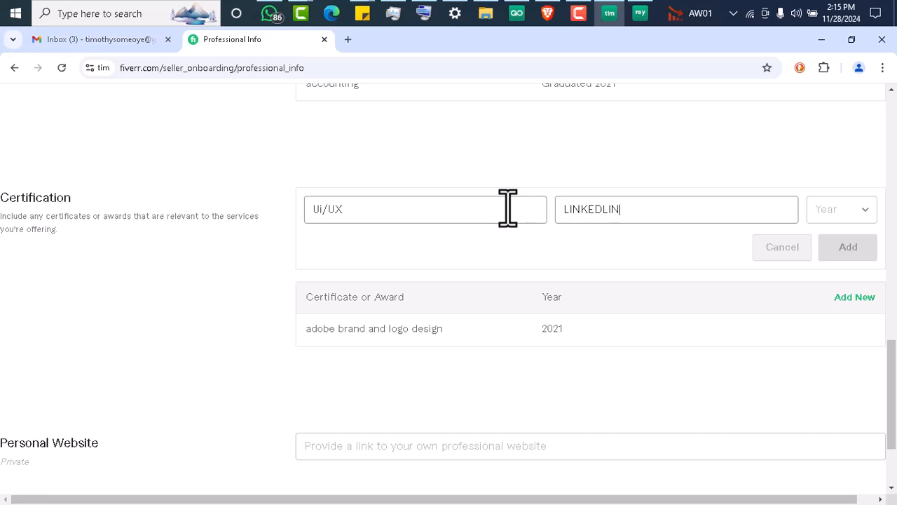
- Add the LINKEDLIN Ui/UX certificate with year 2020 and continue to Account Security
click(867, 210)
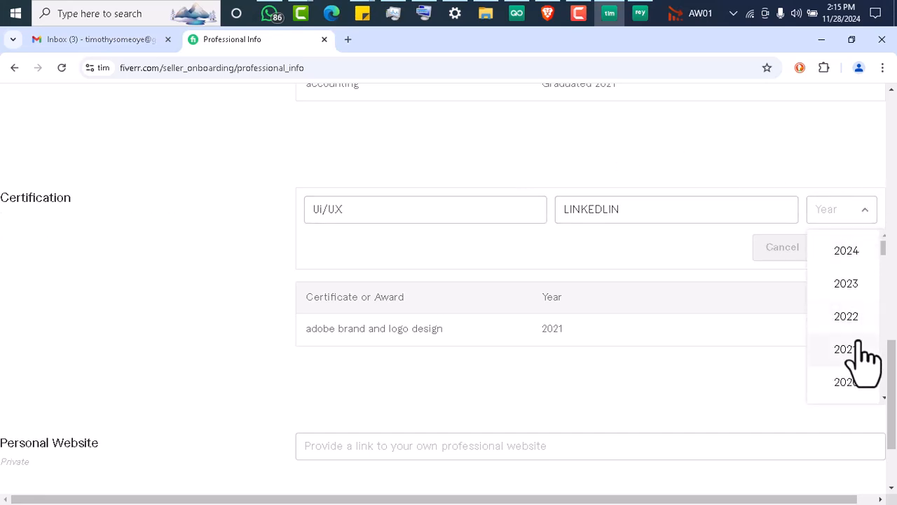
click(850, 383)
click(842, 247)
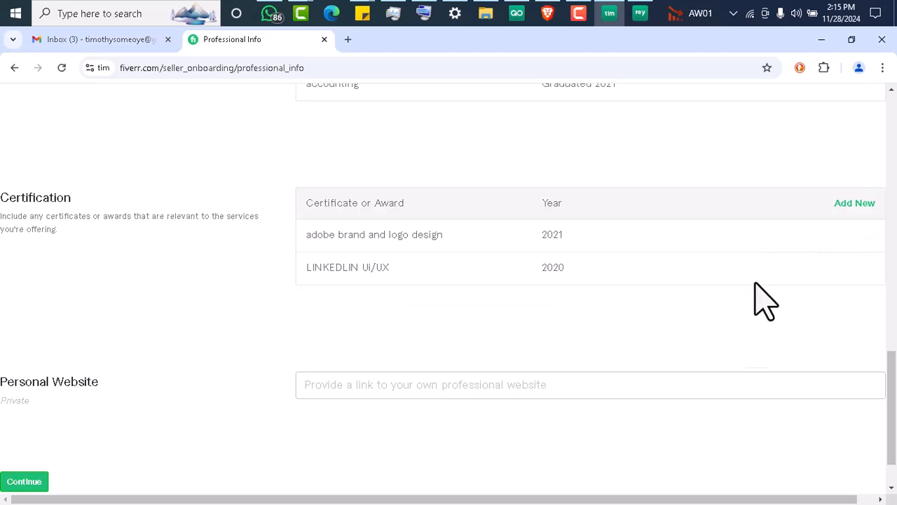
scroll(533, 329, down, 2)
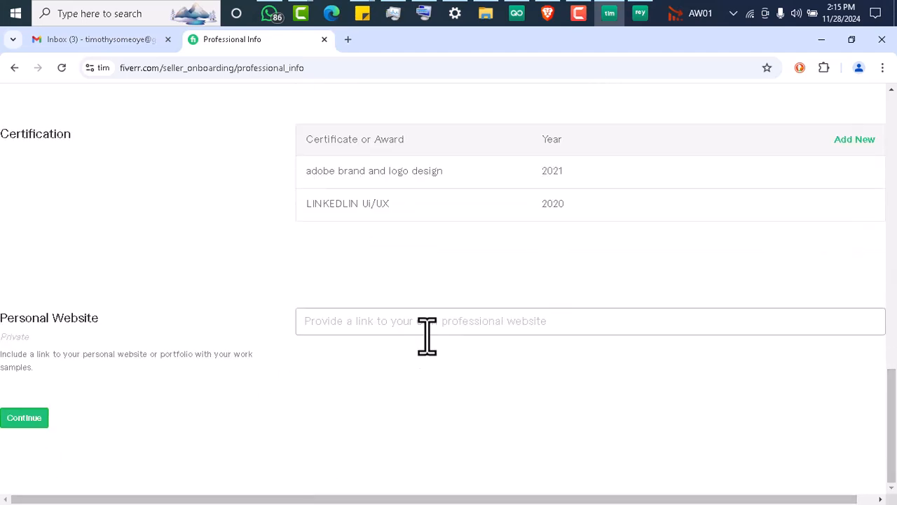
click(33, 419)
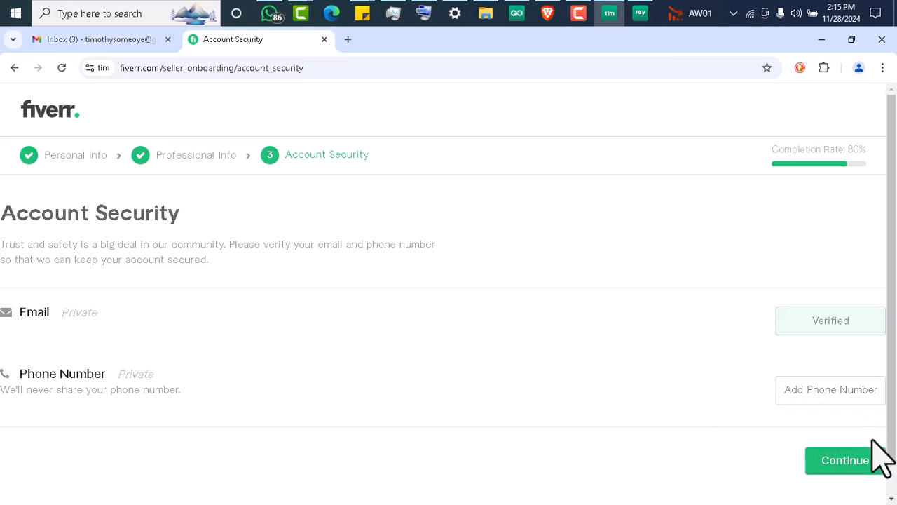
- Finish seller onboarding, skip Kickstart to create a gig, and check the other account's window
click(863, 471)
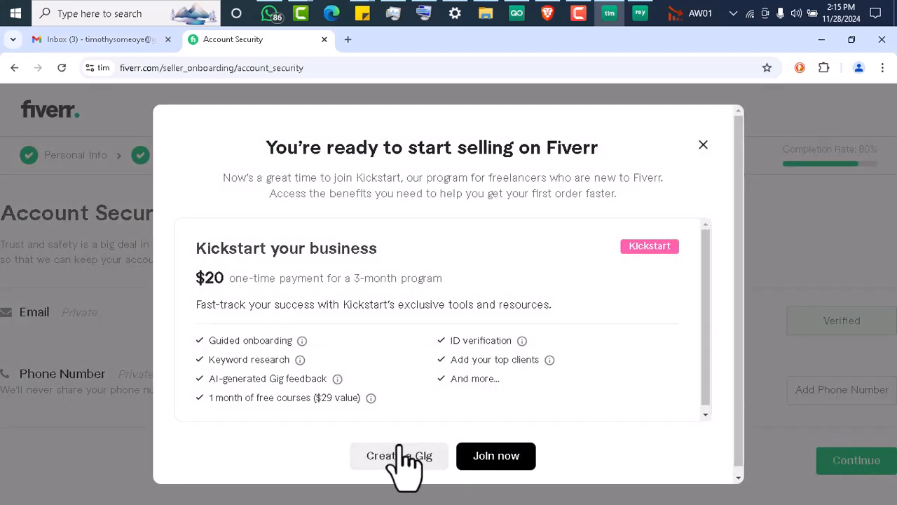
click(413, 457)
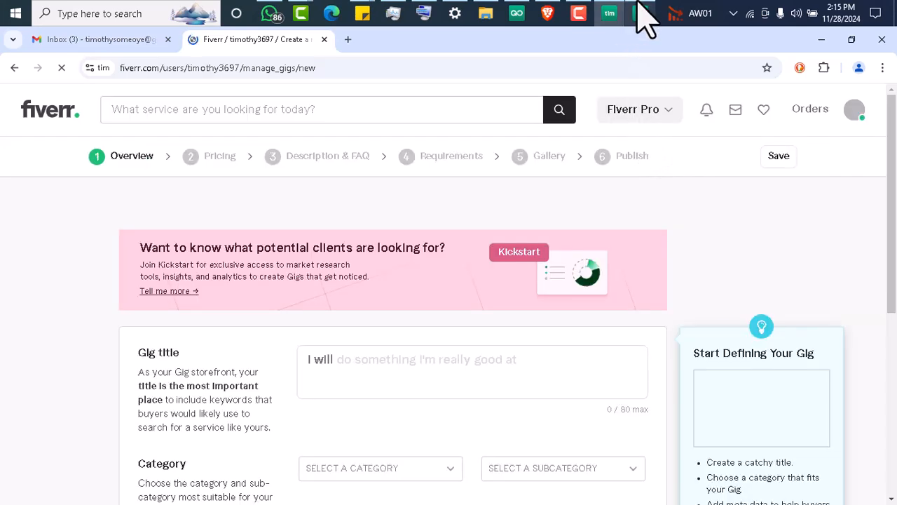
click(640, 13)
click(12, 68)
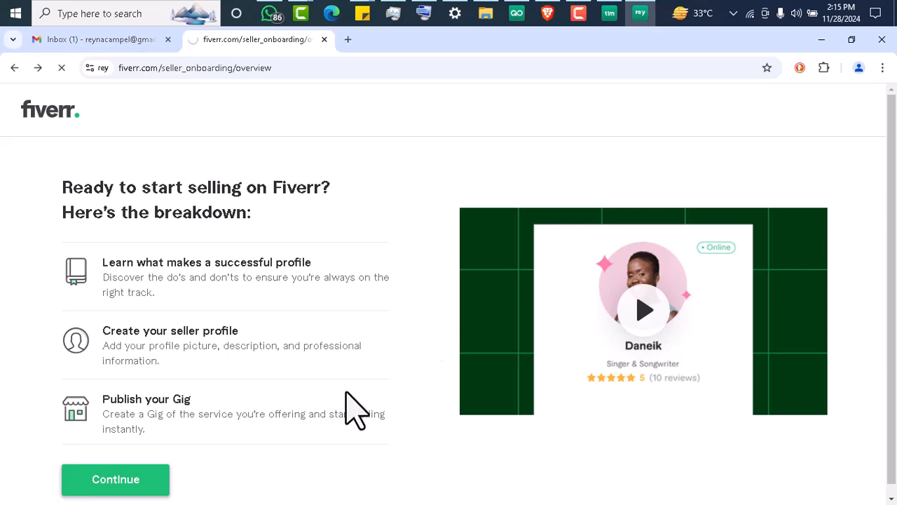
- Return to the Create Gig page and place the cursor in the Gig title field
click(612, 15)
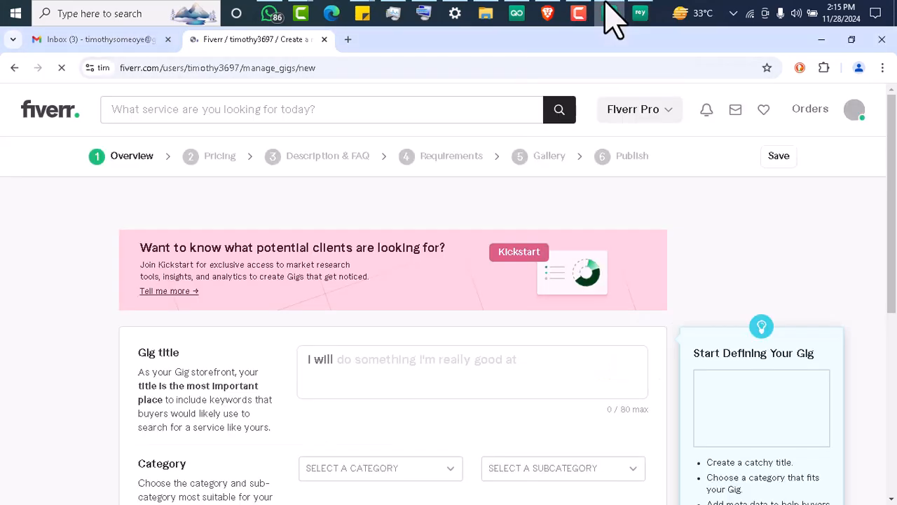
scroll(890, 183, down, 1)
scroll(896, 183, down, 2)
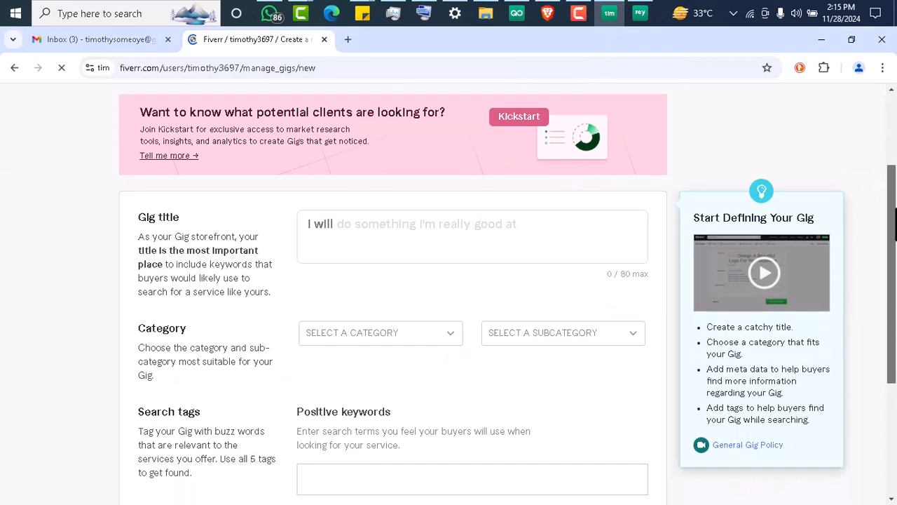
click(466, 225)
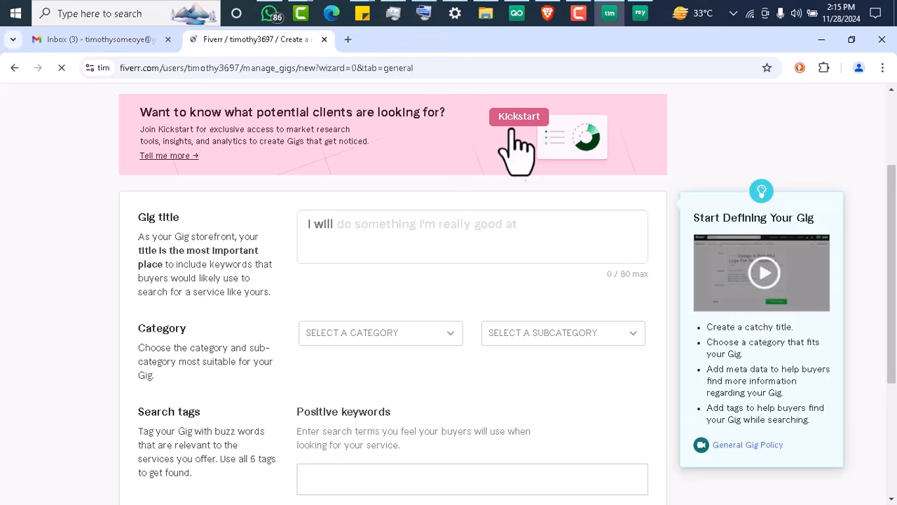
- Delete the last character of the e-mail line in the typehere notes
click(550, 15)
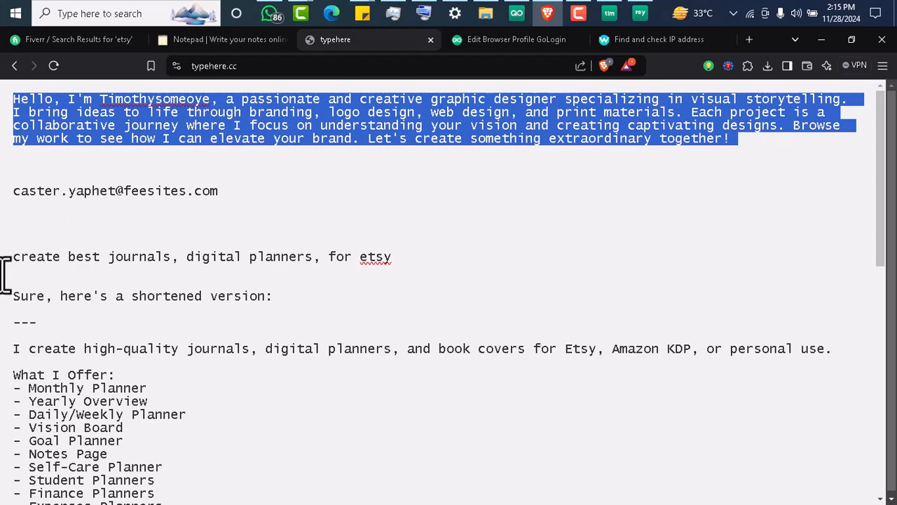
drag(225, 191, 211, 198)
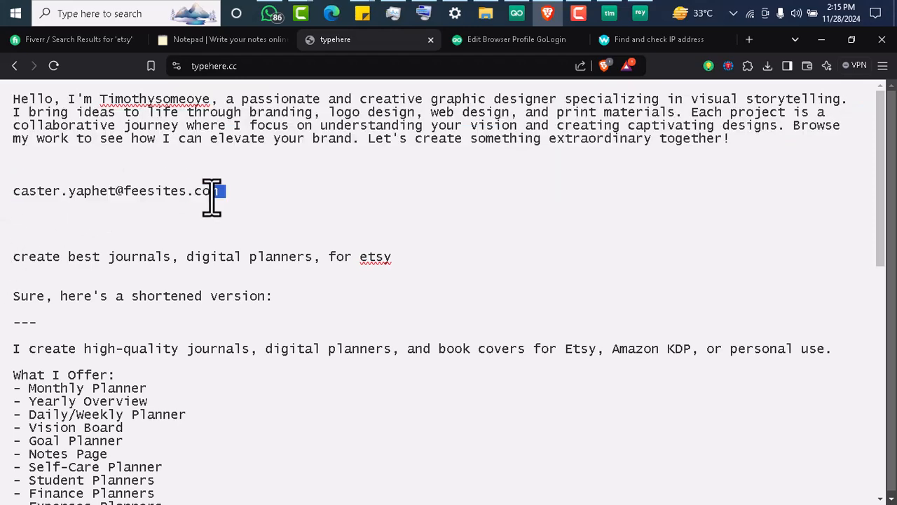
key(BackSpace)
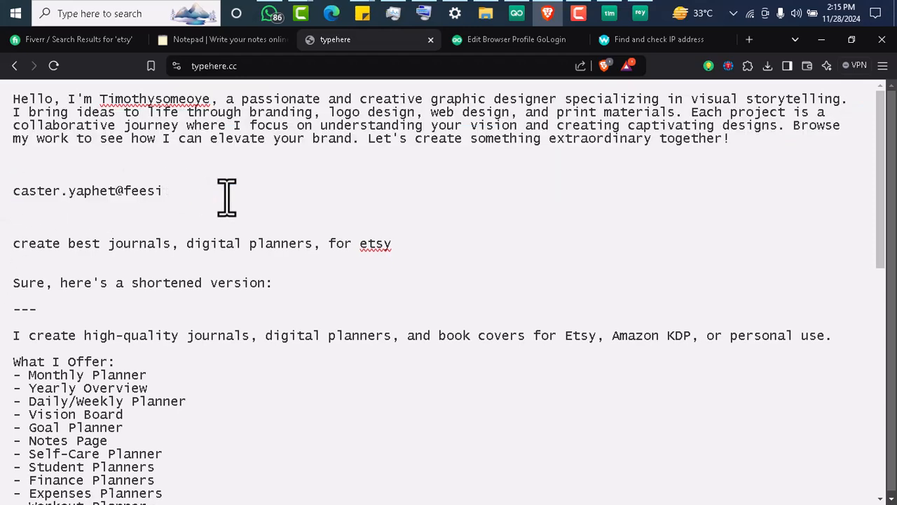
- Copy the line 'create best journals, digital planners, for etsy' and return to Fiverr's Gig title
drag(21, 240, 319, 258)
right_click(335, 256)
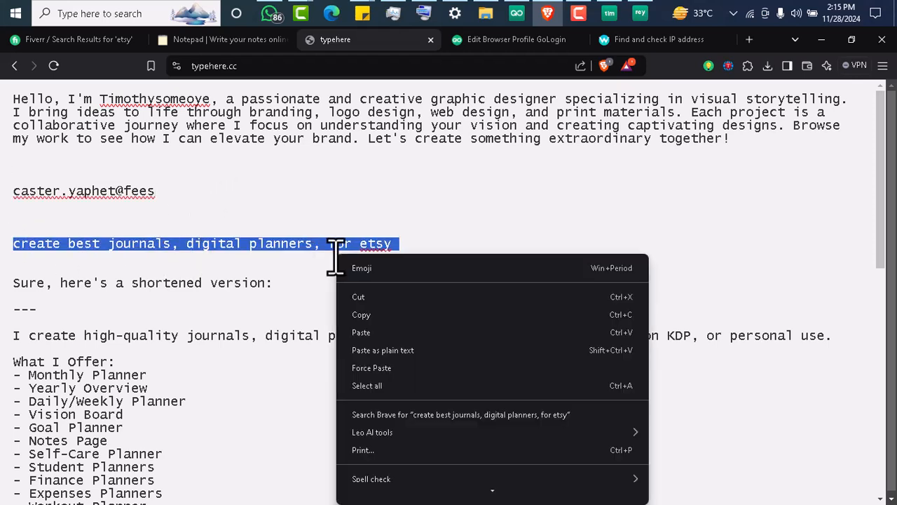
click(392, 317)
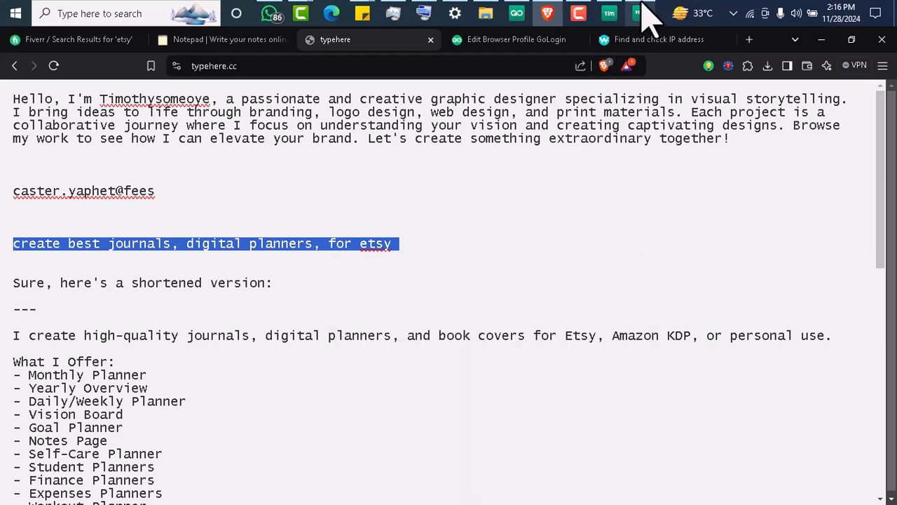
click(643, 10)
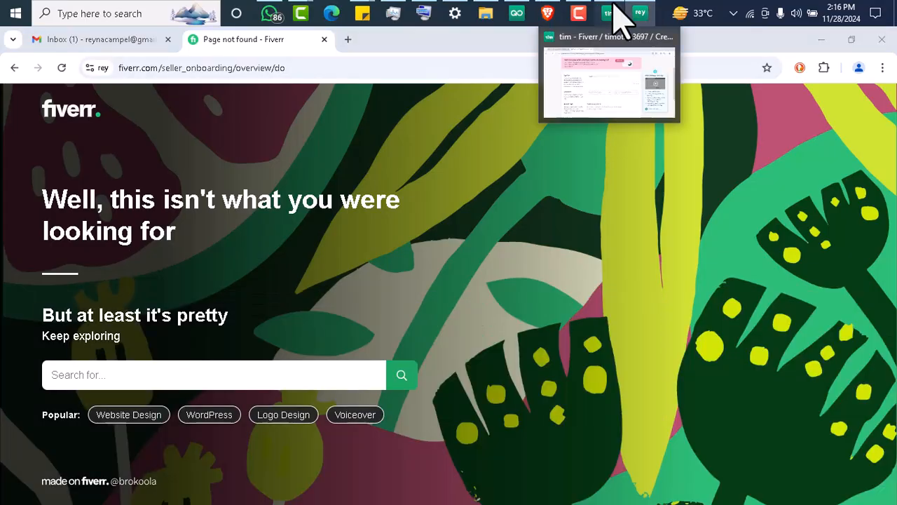
click(614, 8)
right_click(387, 225)
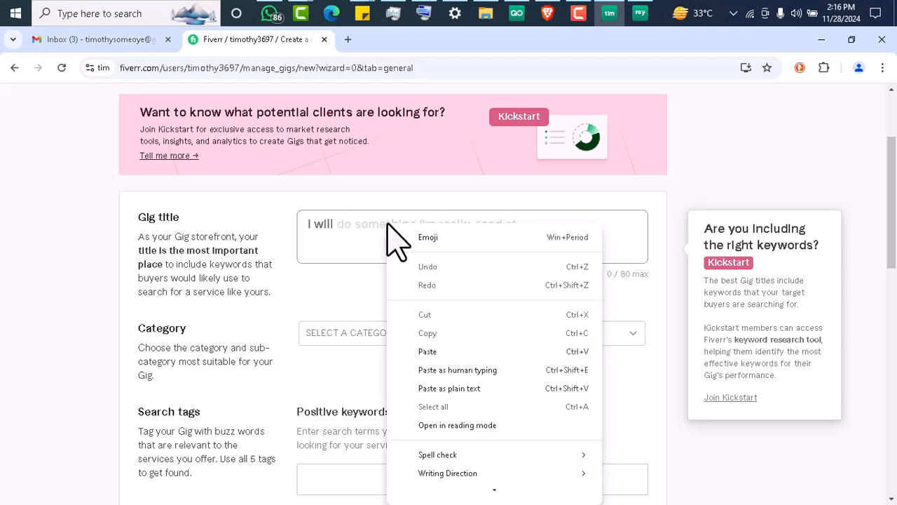
- Paste the copied line as the Gig title, trim its ending, and apply Business Cards & Stationery
click(449, 351)
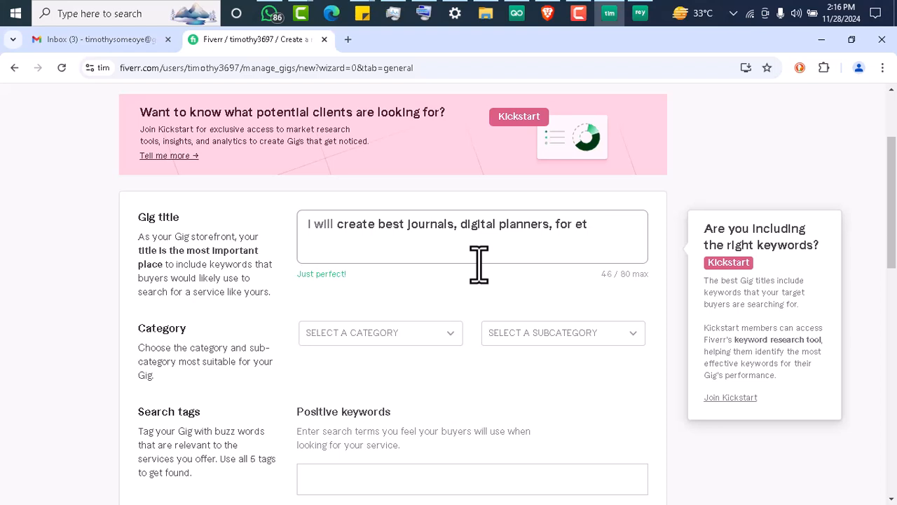
key(BackSpace)
key(BackSpace)
key(BackSpace)
key(BackSpace)
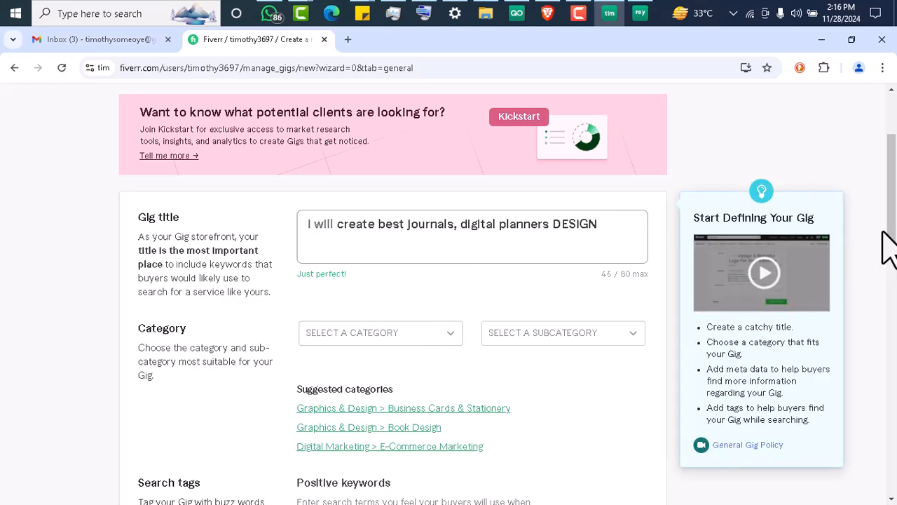
drag(891, 241, 891, 273)
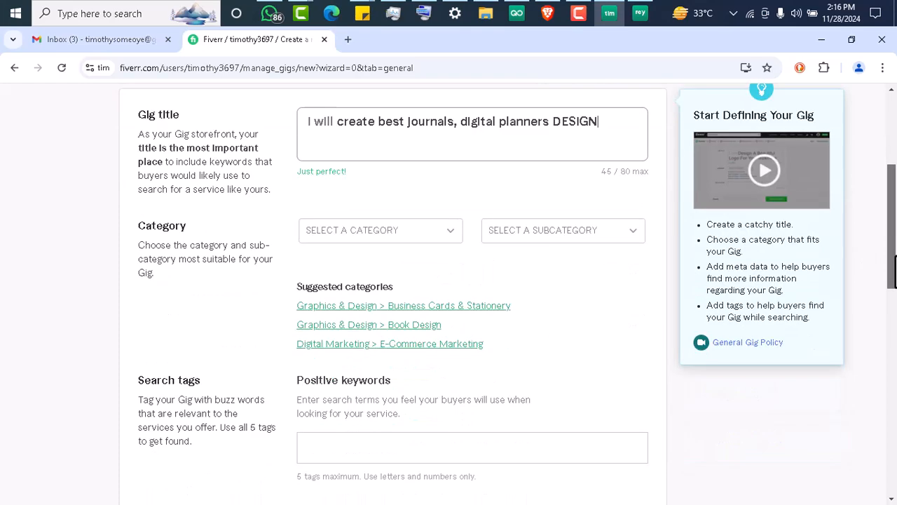
click(484, 306)
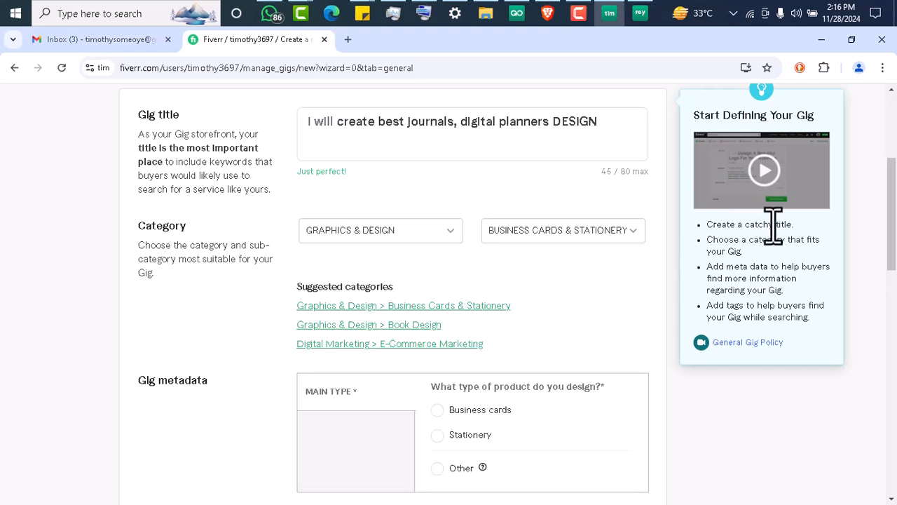
- Choose Business cards as the type, add BUSINESS CARDS and DIGITAL PLANNERS tags, and save
drag(891, 245, 894, 294)
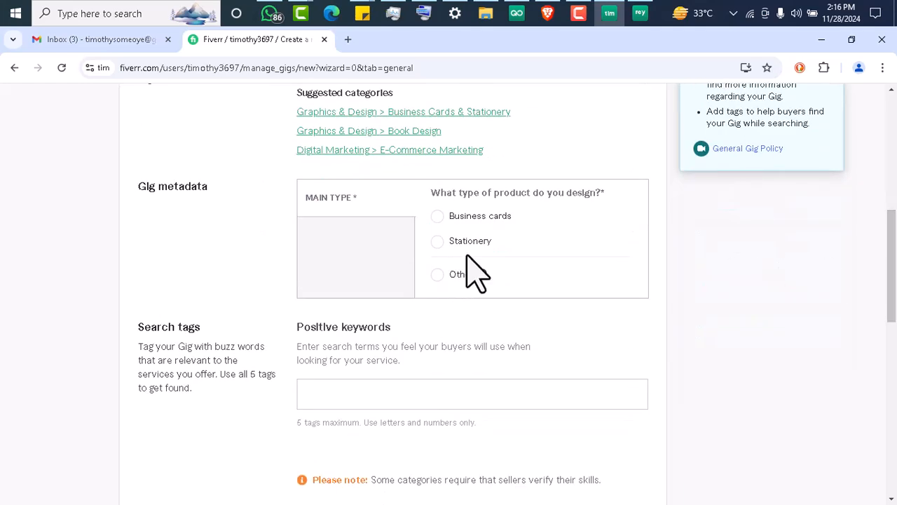
click(437, 216)
click(437, 242)
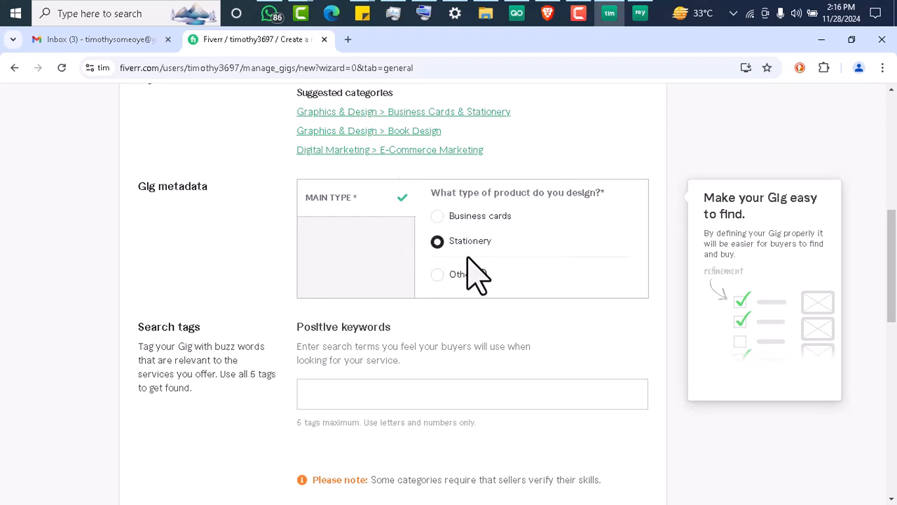
click(438, 216)
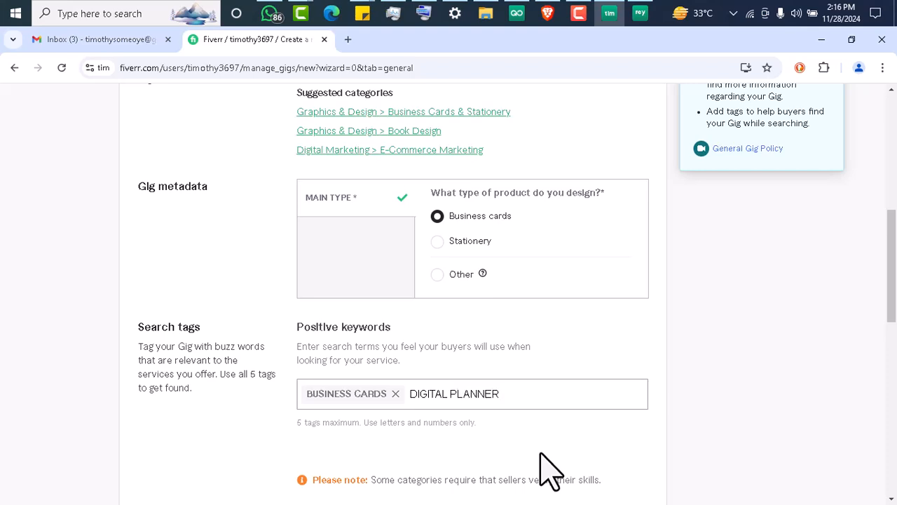
key(Return)
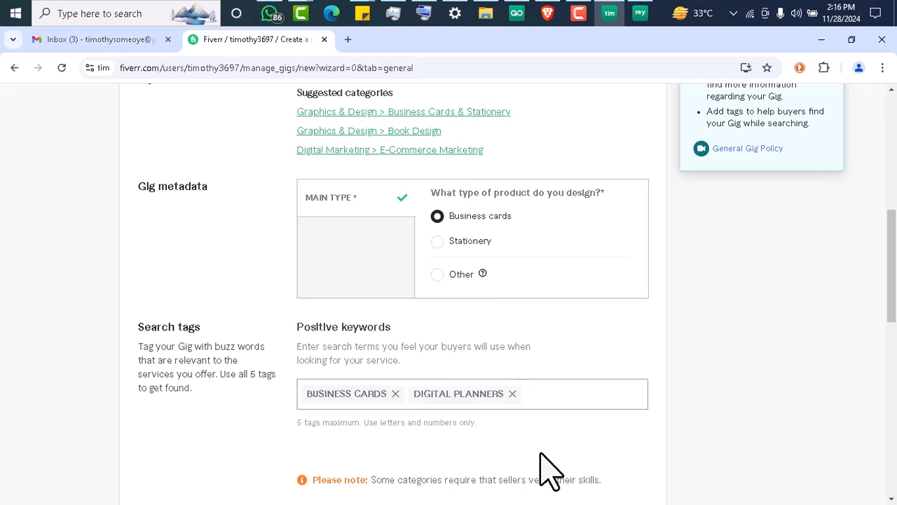
scroll(892, 301, down, 2)
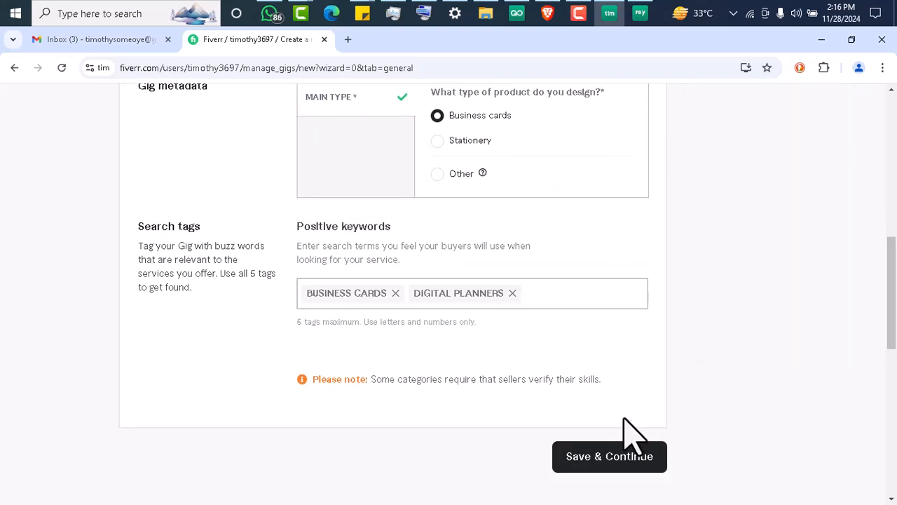
click(617, 460)
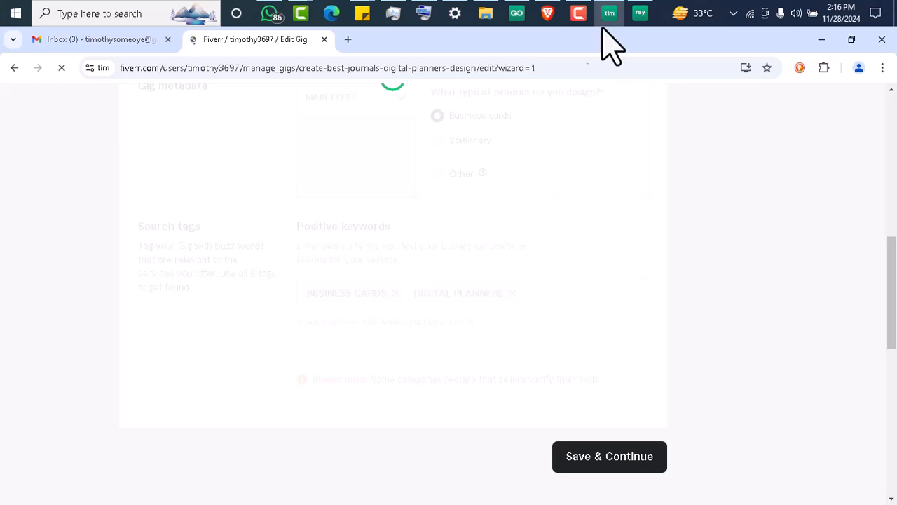
- Reload the other account's Page not found tab and return to the Edit Gig window
click(640, 13)
click(62, 67)
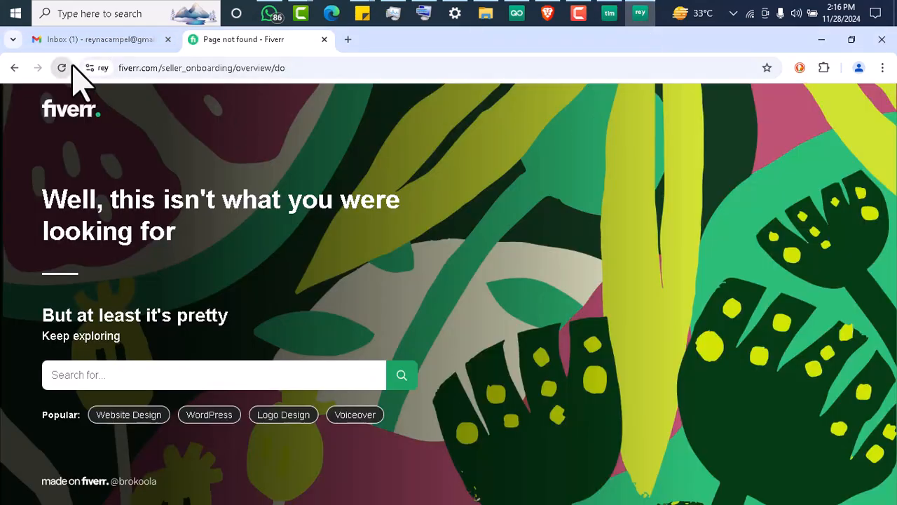
click(614, 12)
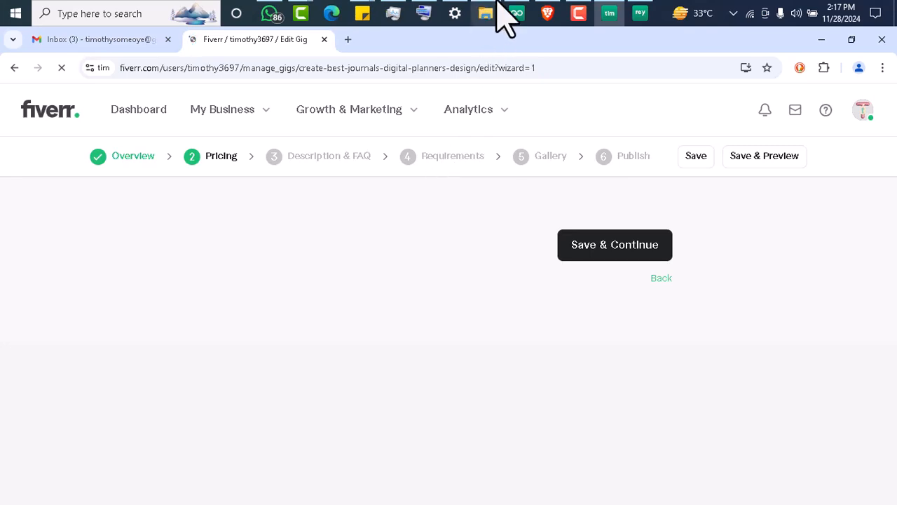
- Copy the line 'custom journal/planner covers with 5 pages.' from the typehere notes
click(545, 16)
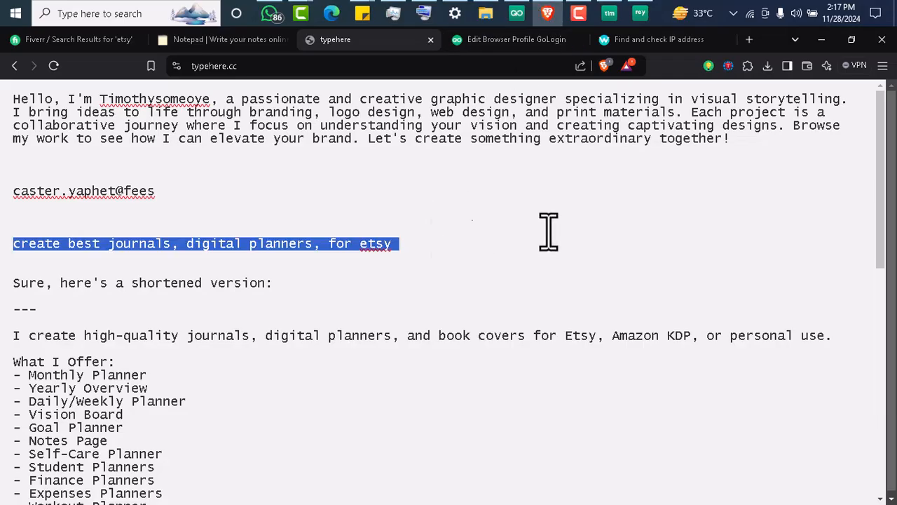
drag(888, 170, 895, 389)
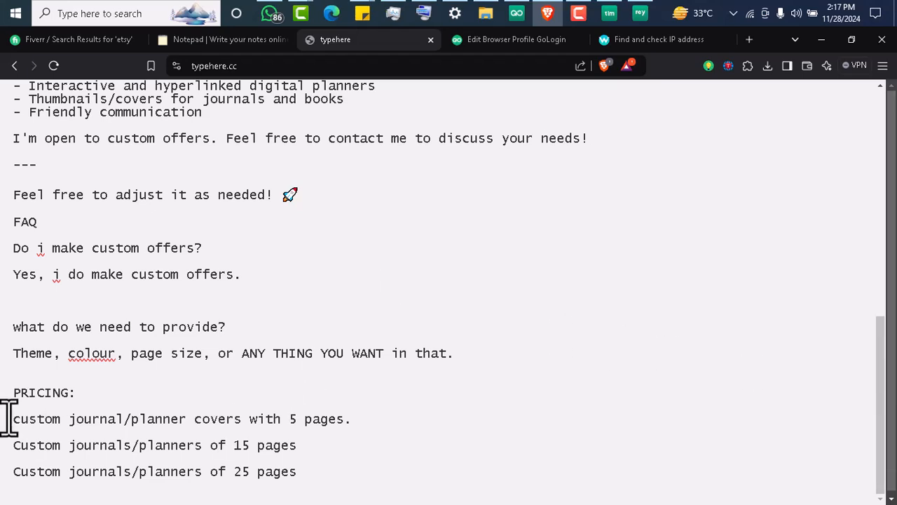
drag(18, 420, 290, 427)
click(315, 421)
drag(352, 423, 20, 425)
right_click(25, 419)
click(16, 421)
drag(12, 421, 353, 421)
right_click(305, 421)
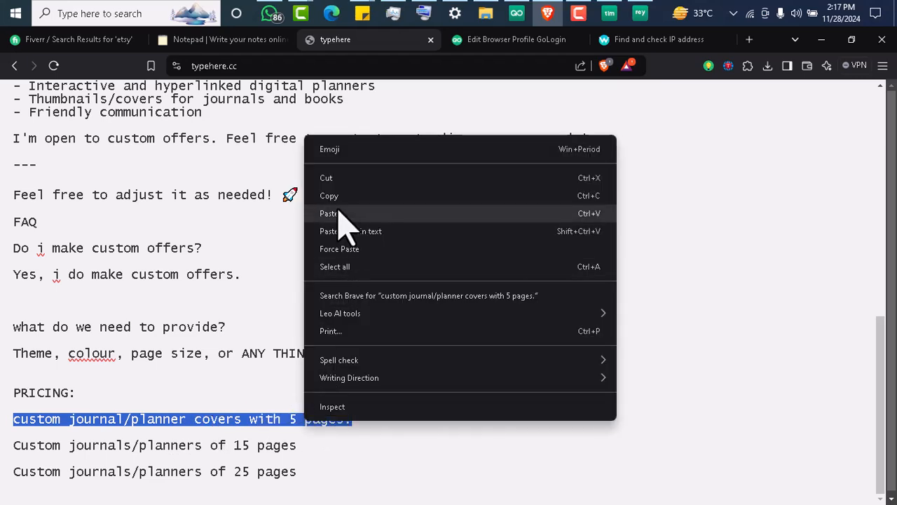
click(340, 196)
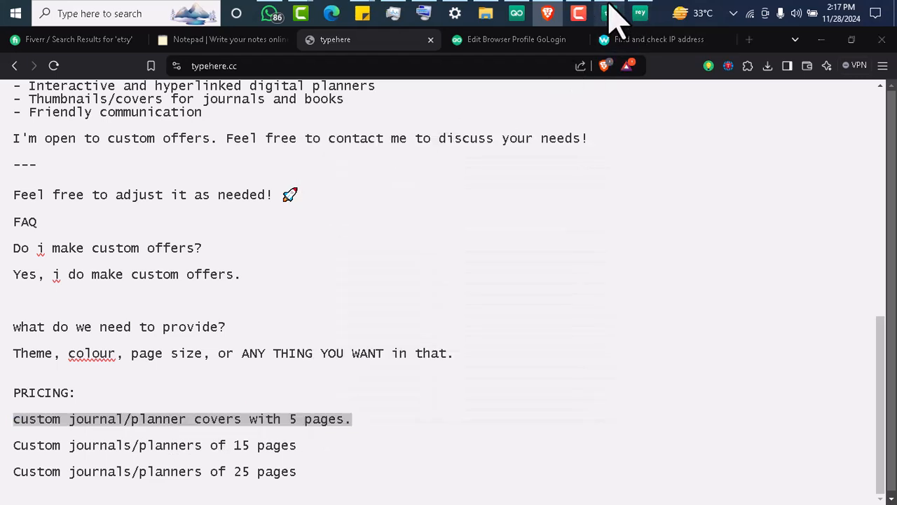
- Dismiss the stock media tour in the gig editor to reveal the package table
click(609, 13)
click(484, 333)
click(502, 341)
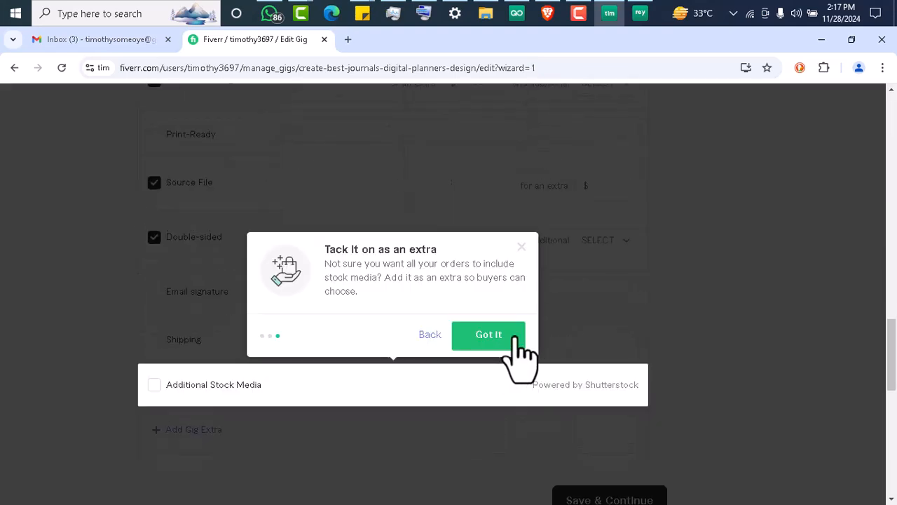
click(489, 335)
drag(892, 344, 892, 158)
- Paste the 5-page covers line into the Basic package description
click(371, 378)
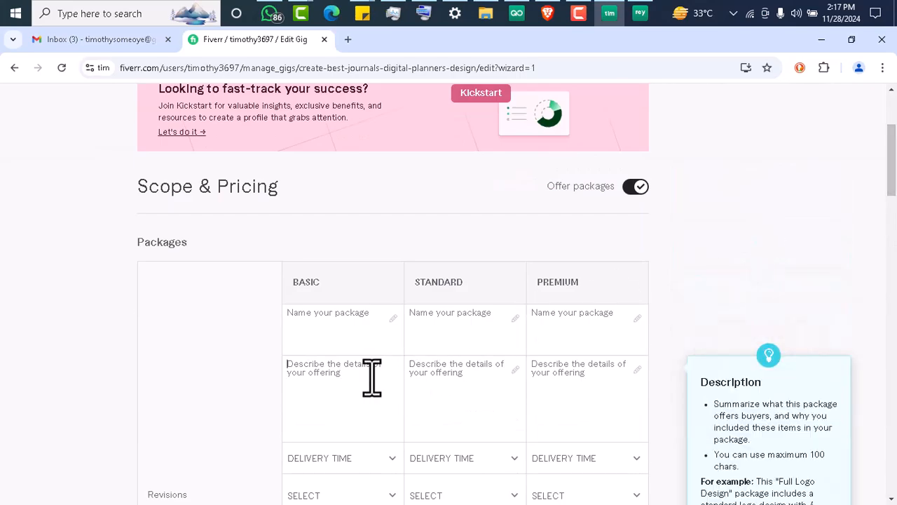
right_click(371, 379)
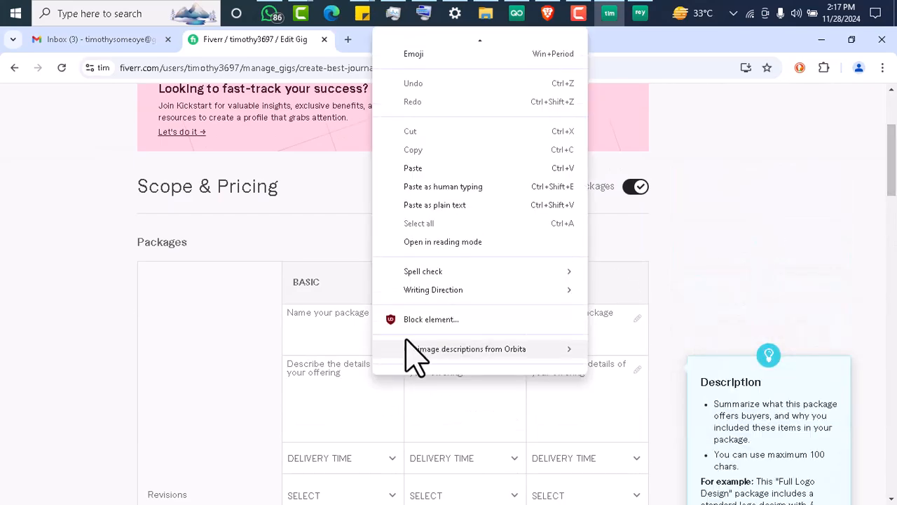
click(523, 168)
click(353, 320)
click(380, 184)
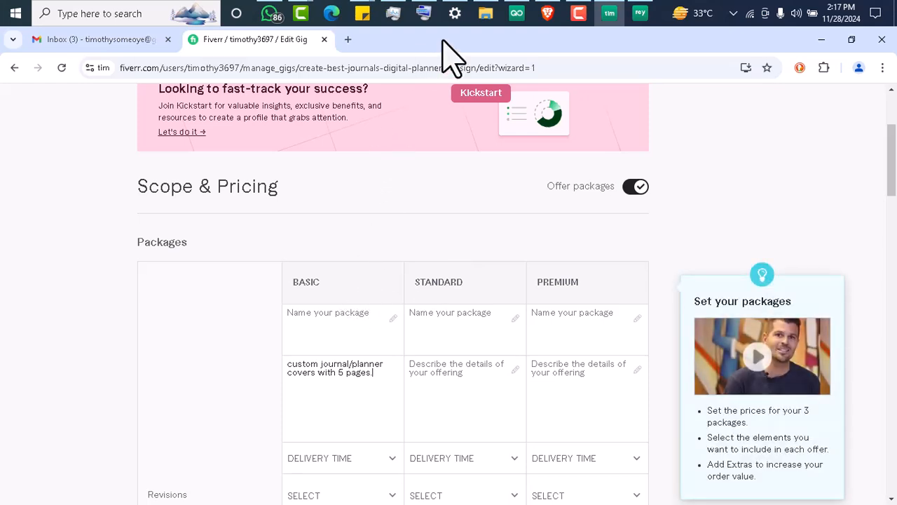
- Copy the 15-page pricing line from the notes into the Standard description
mouse_move(556, 14)
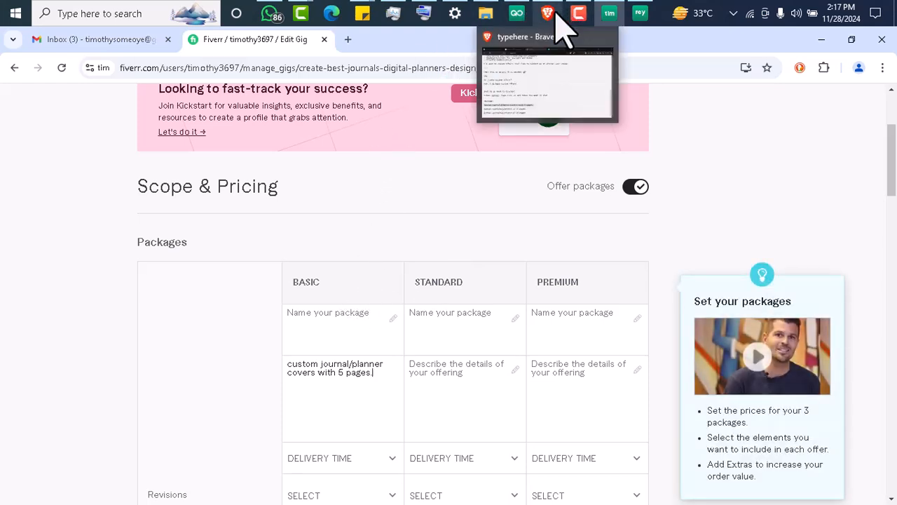
click(553, 15)
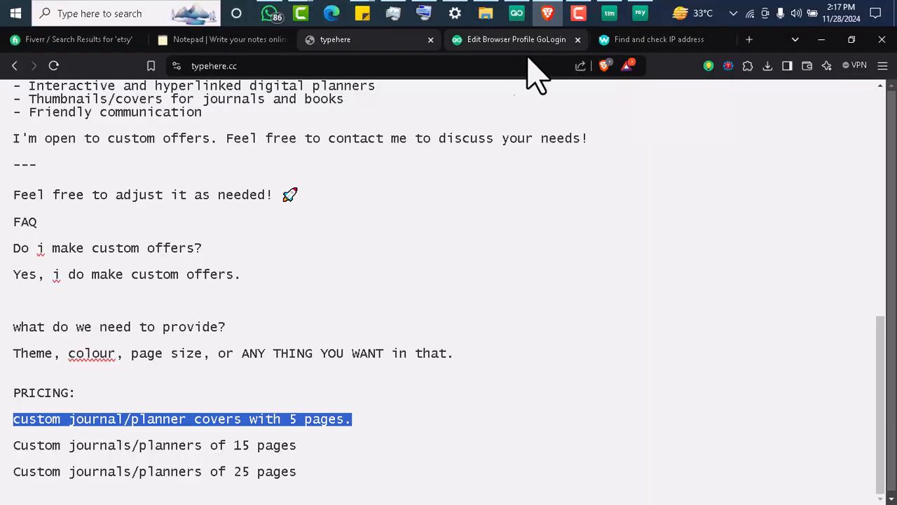
click(303, 445)
drag(303, 446, 9, 445)
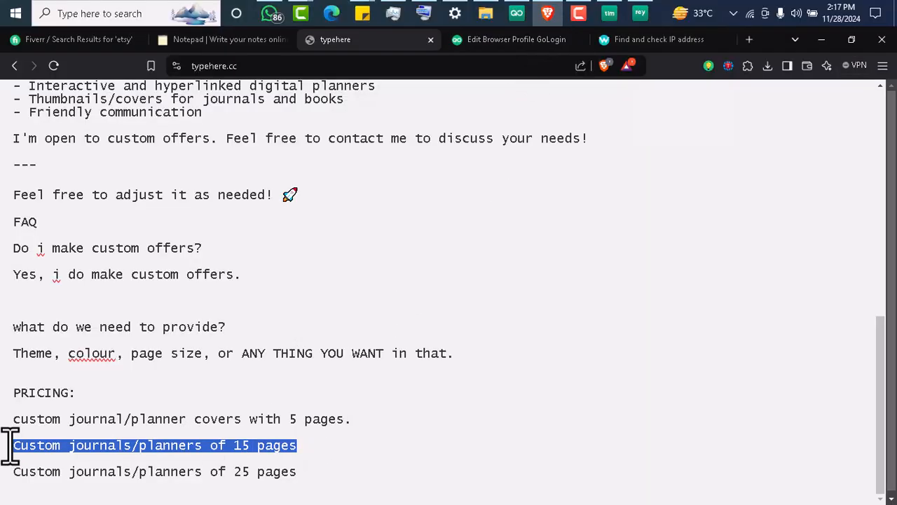
right_click(14, 449)
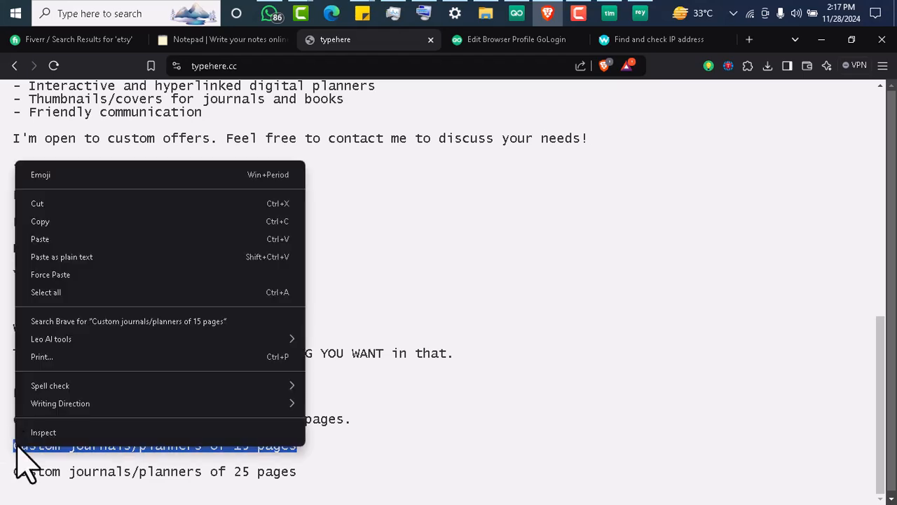
click(107, 221)
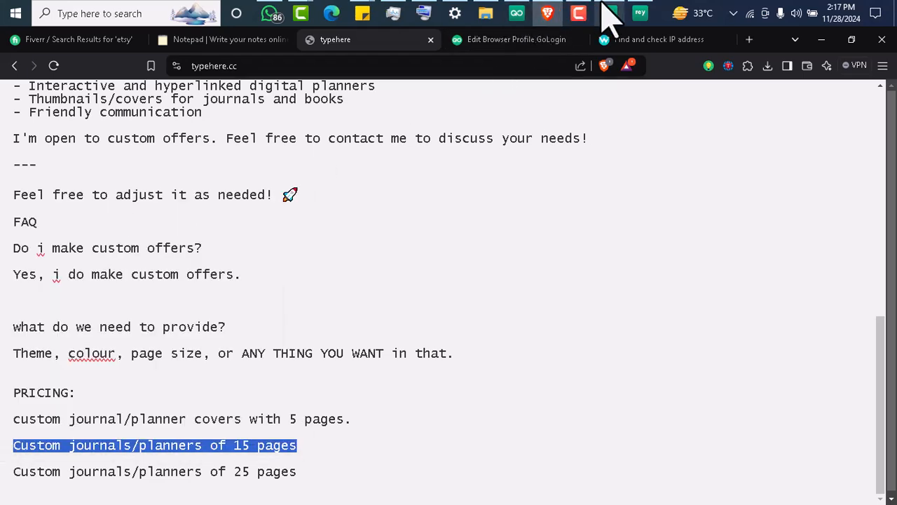
click(609, 13)
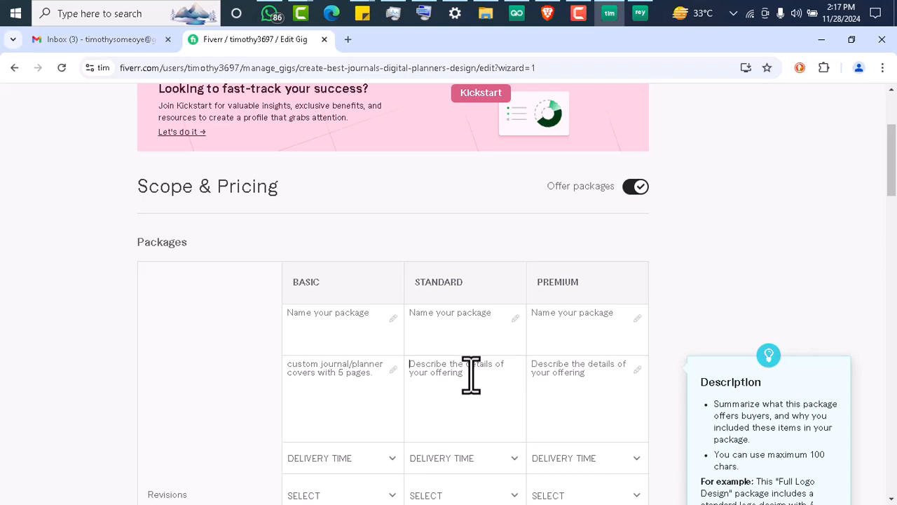
right_click(471, 375)
click(534, 164)
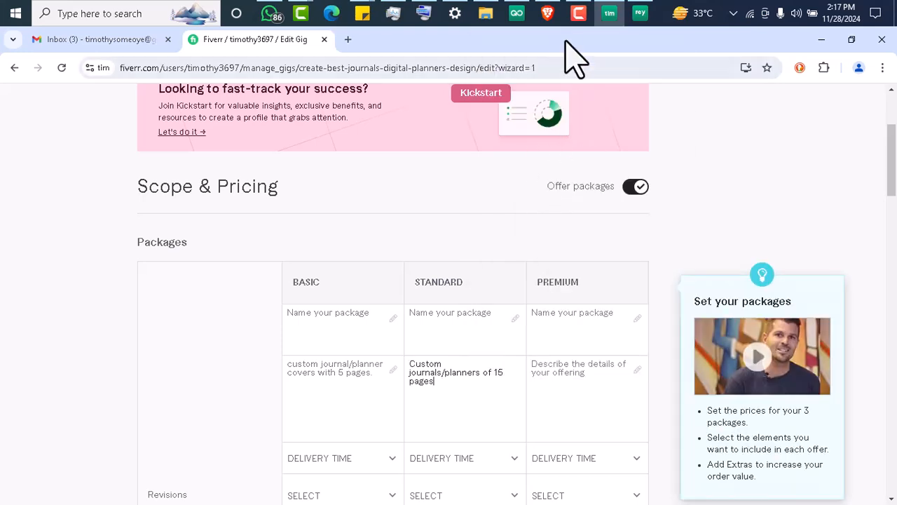
- Copy the 25-page pricing line from the notes into the Premium description
click(579, 38)
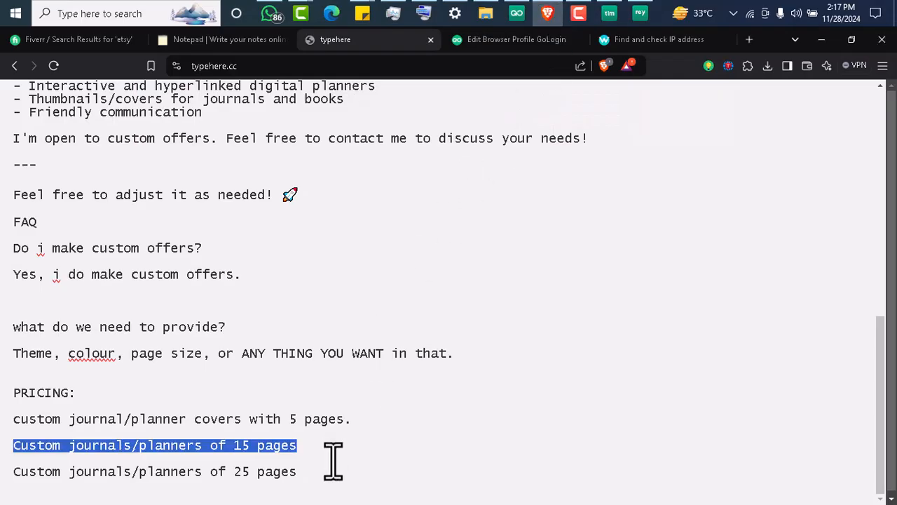
triple_click(280, 481)
right_click(52, 483)
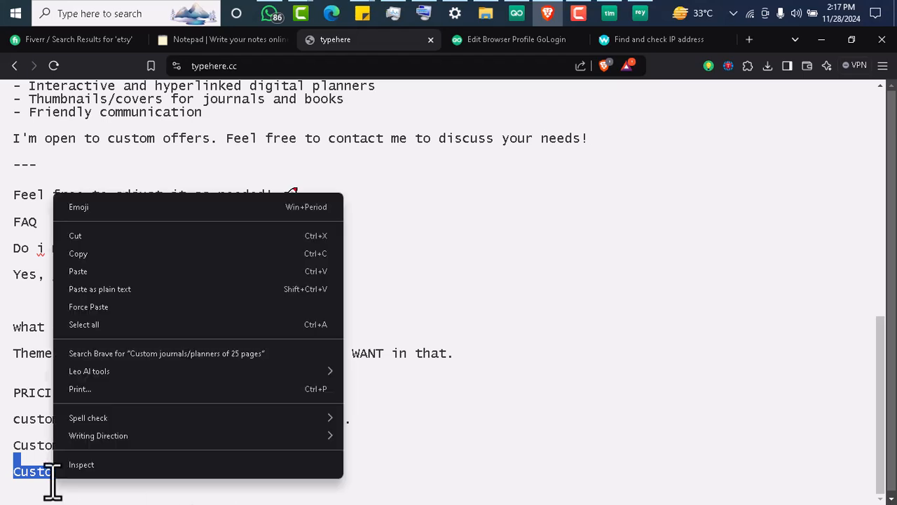
click(163, 253)
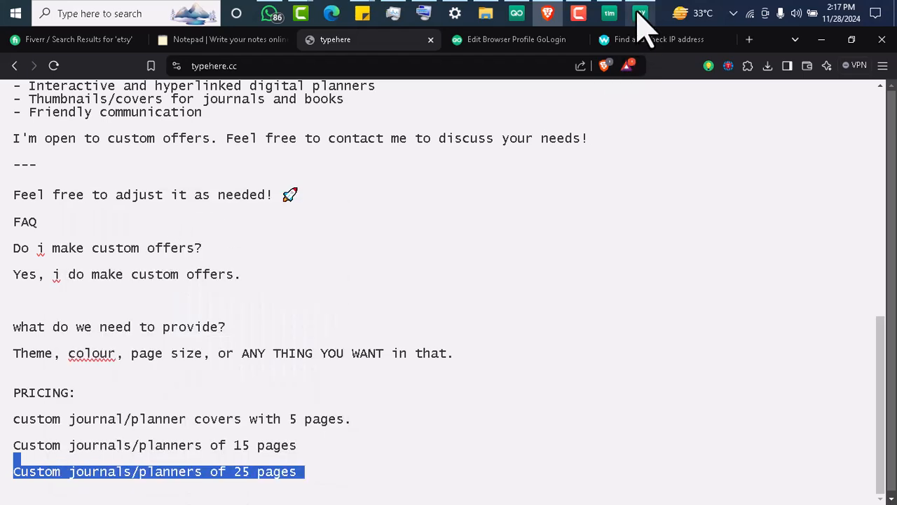
click(609, 13)
click(542, 404)
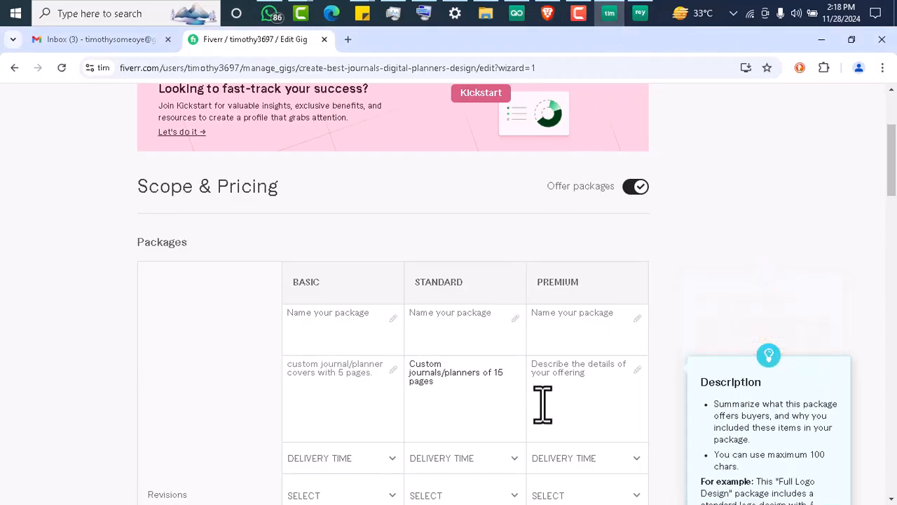
right_click(575, 365)
click(615, 155)
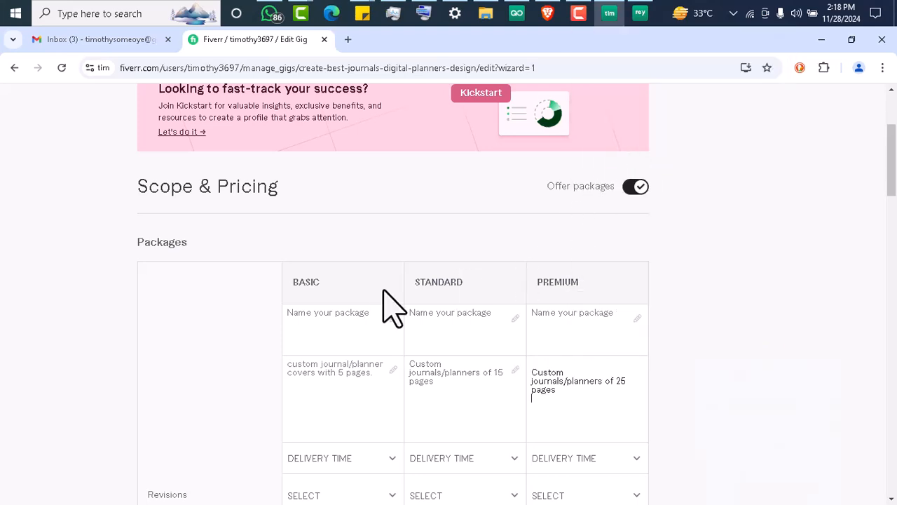
- Name the first two packages Basic and Standard by copying their column headings
right_click(312, 282)
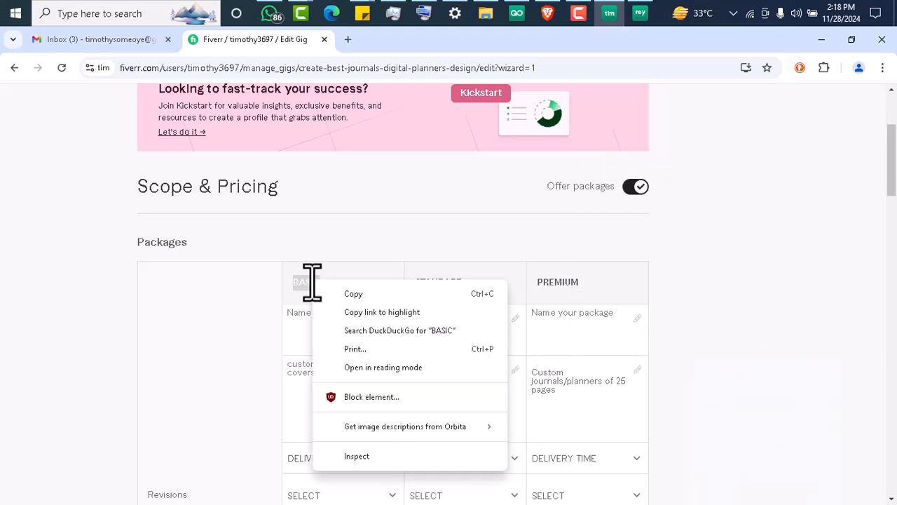
click(362, 293)
click(340, 328)
right_click(340, 328)
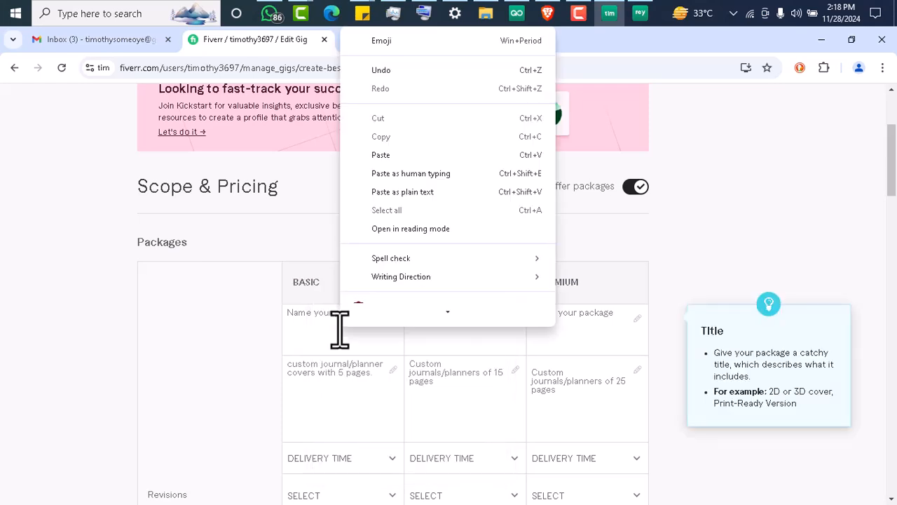
click(410, 171)
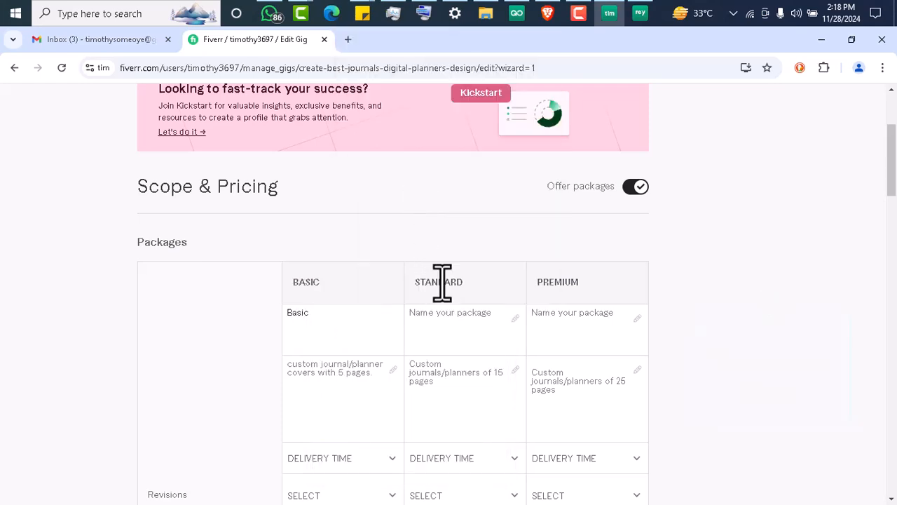
right_click(442, 282)
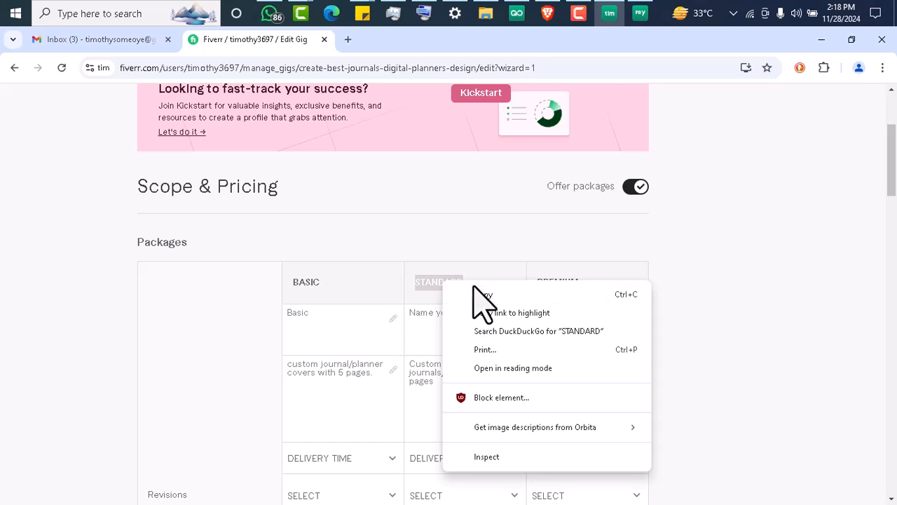
click(475, 294)
click(462, 321)
right_click(462, 320)
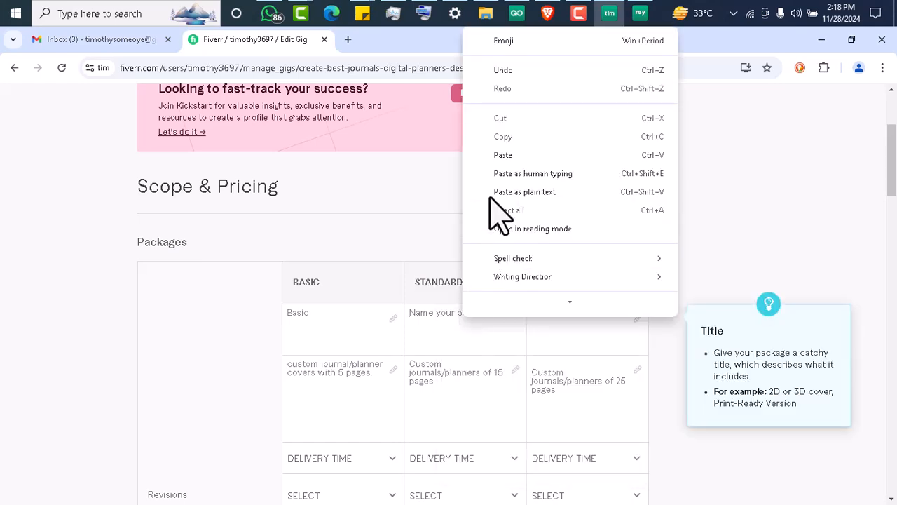
click(499, 157)
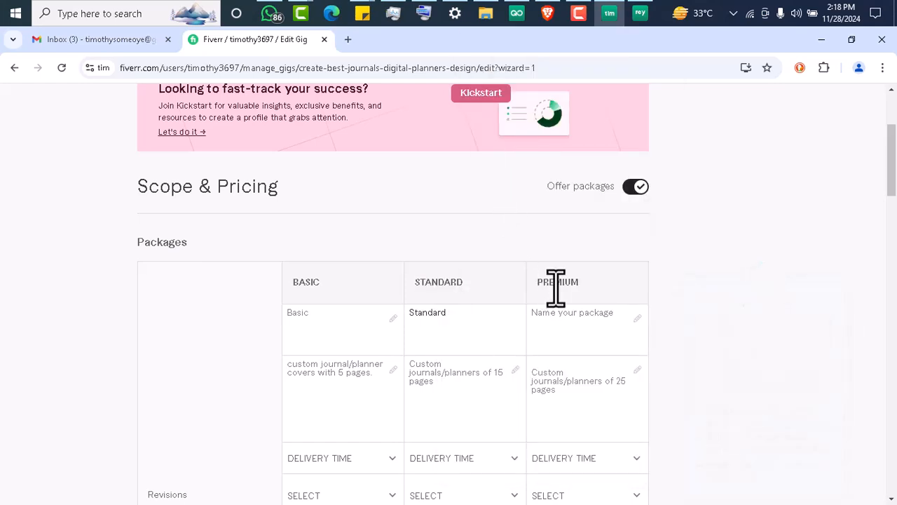
- Name the third package Premium using its column heading
right_click(556, 287)
click(582, 299)
click(571, 320)
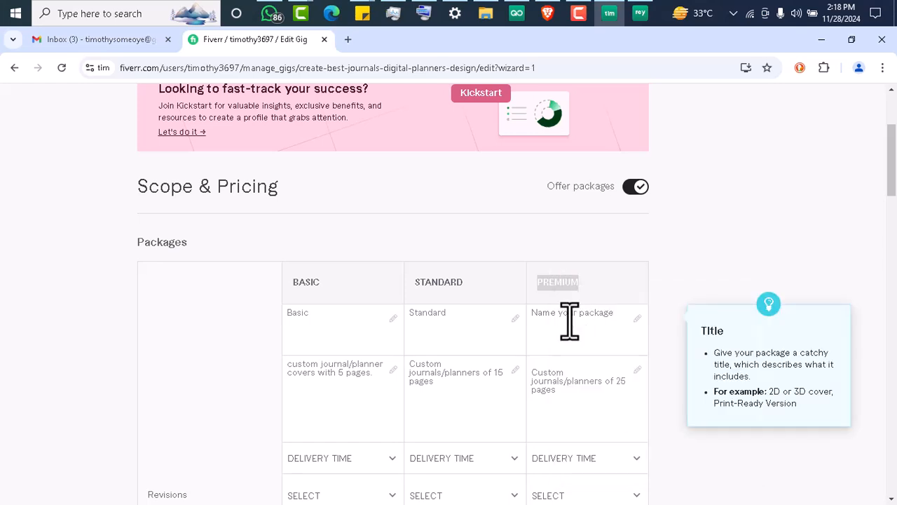
right_click(569, 321)
click(621, 156)
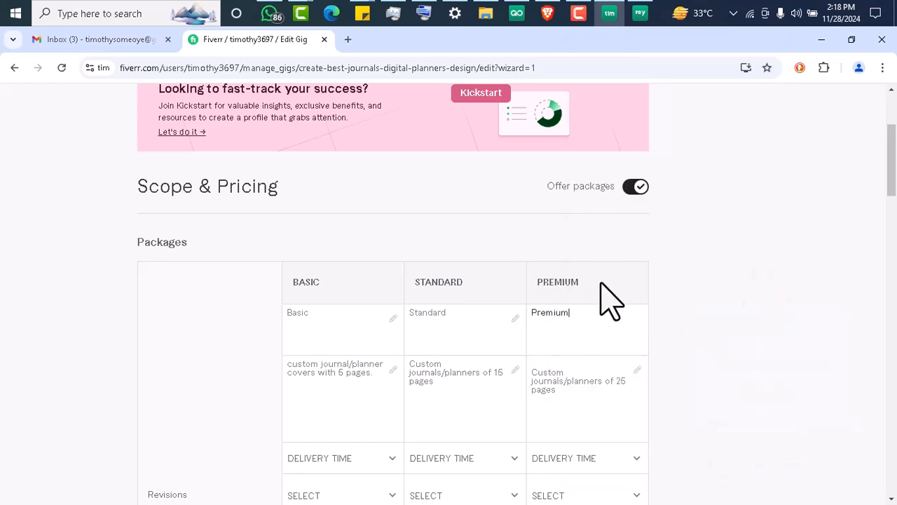
click(535, 379)
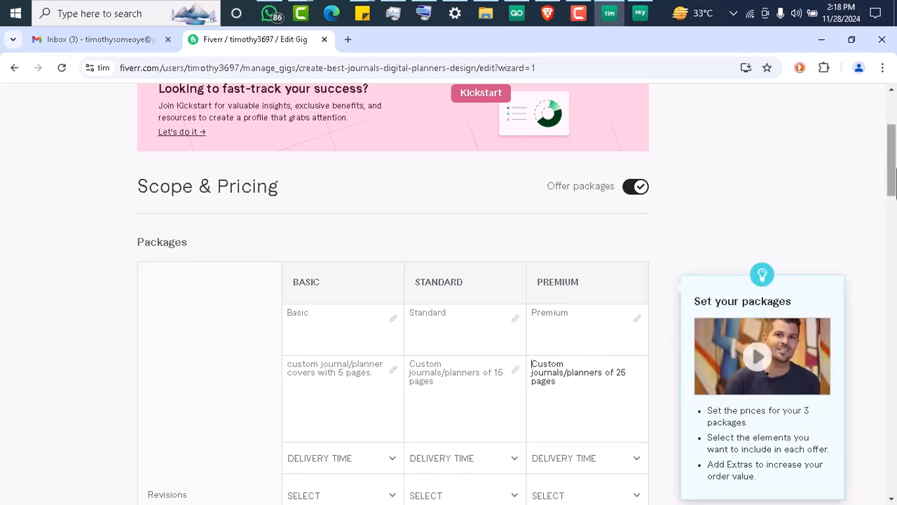
- Set package delivery to 1, 2 and 3 days for Basic, Standard and Premium
drag(894, 168, 894, 188)
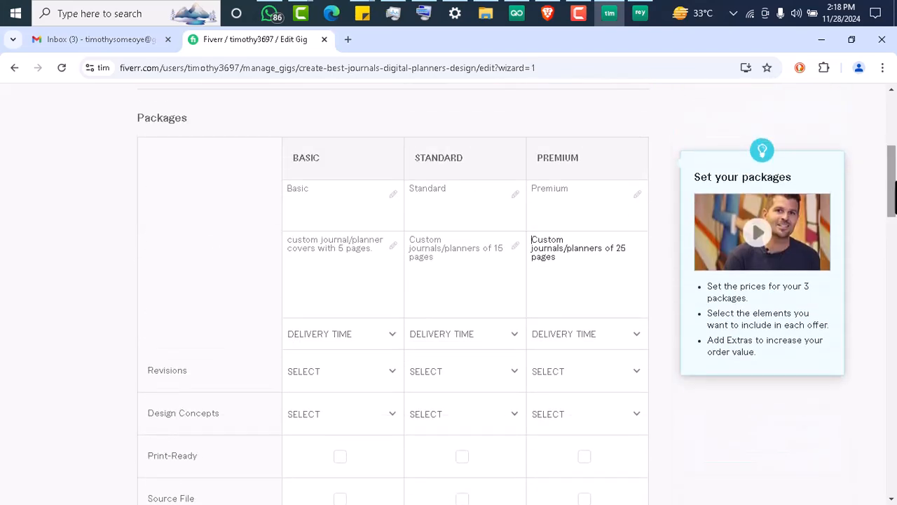
click(389, 337)
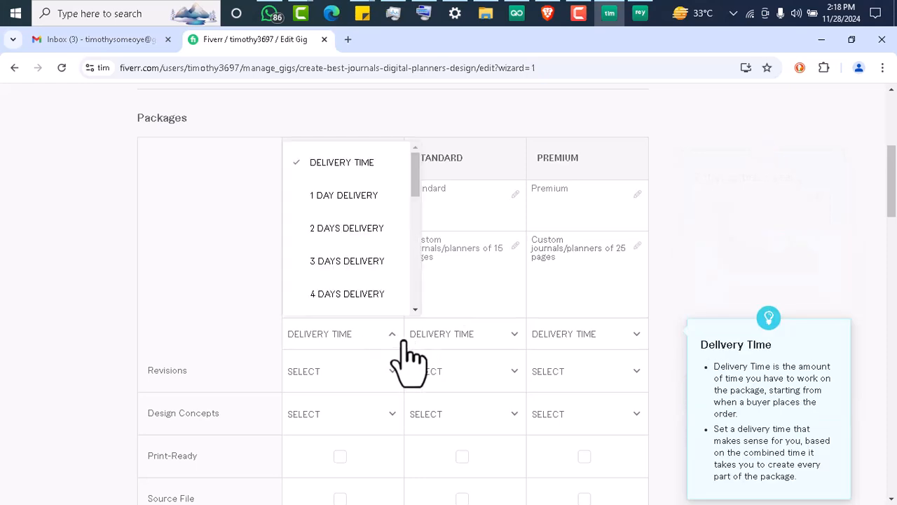
click(366, 198)
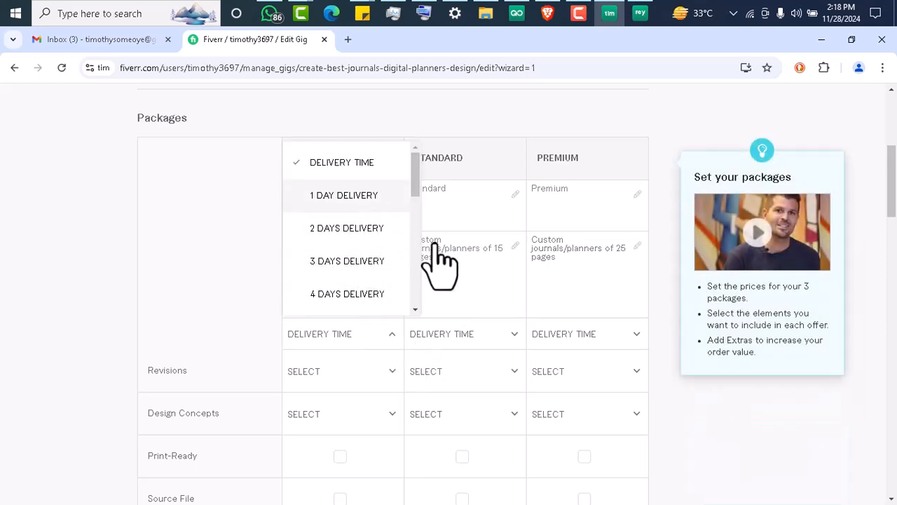
click(476, 334)
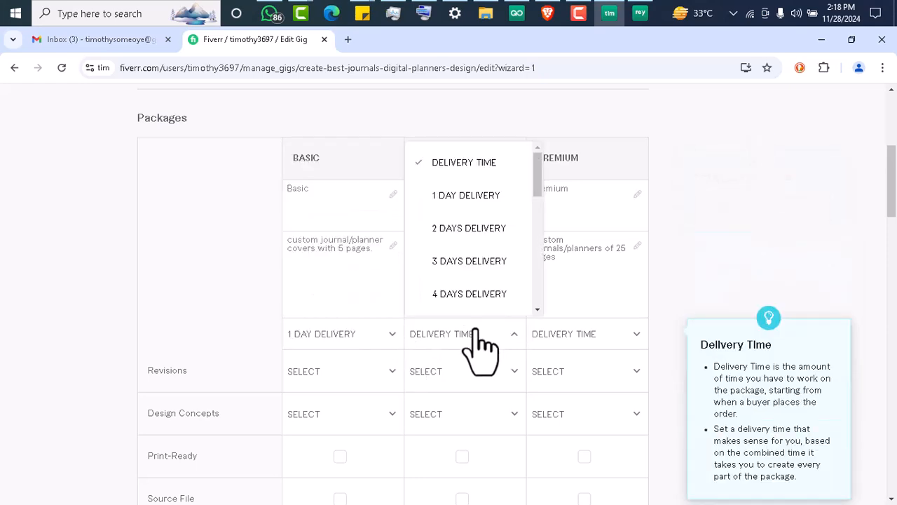
click(492, 232)
click(611, 333)
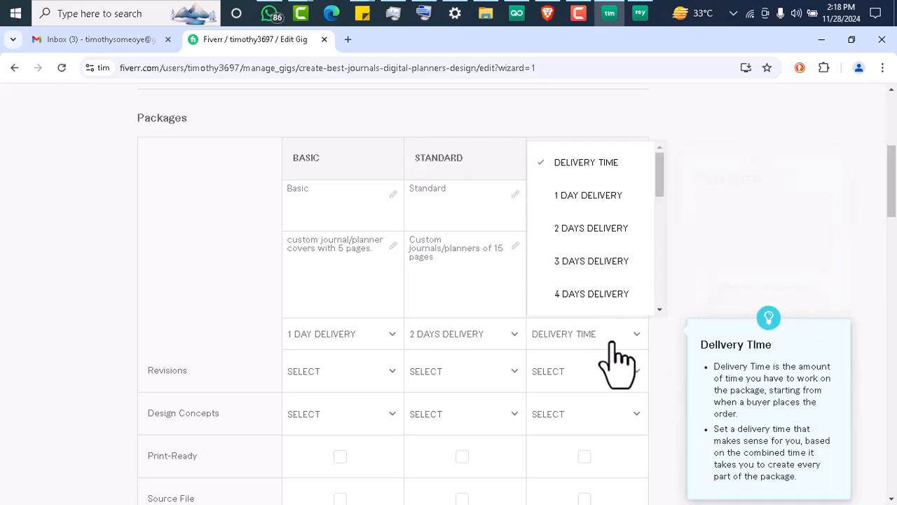
click(606, 261)
- Tick print-ready, source file, double-sided, shipping and email signature features across the packages
drag(895, 175, 895, 210)
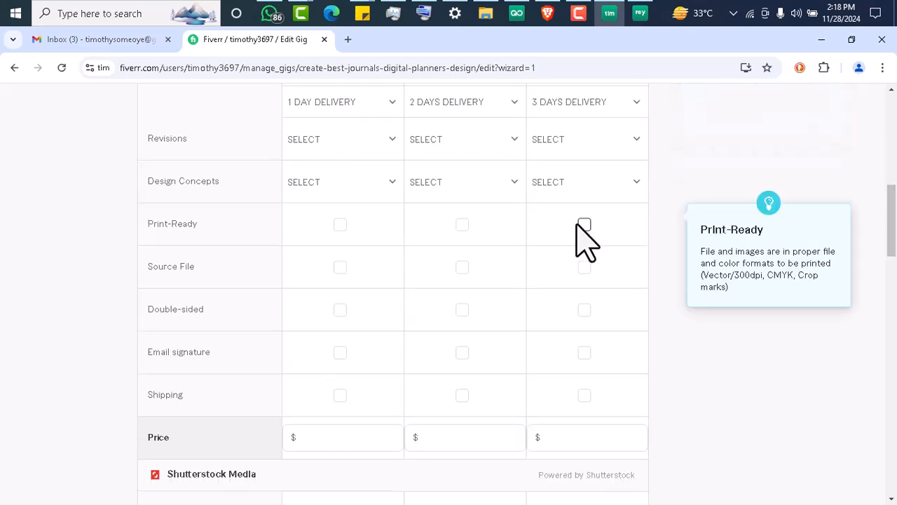
click(584, 224)
click(584, 267)
click(461, 268)
click(462, 225)
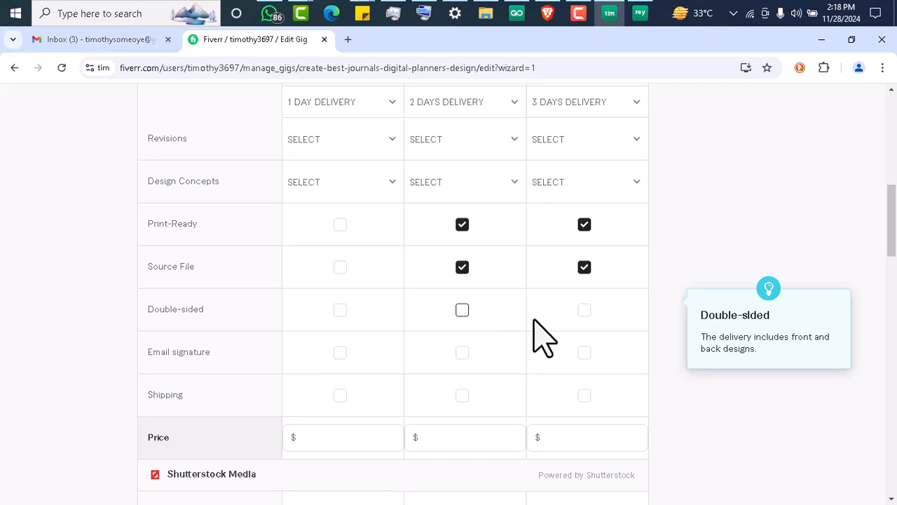
click(584, 310)
click(584, 352)
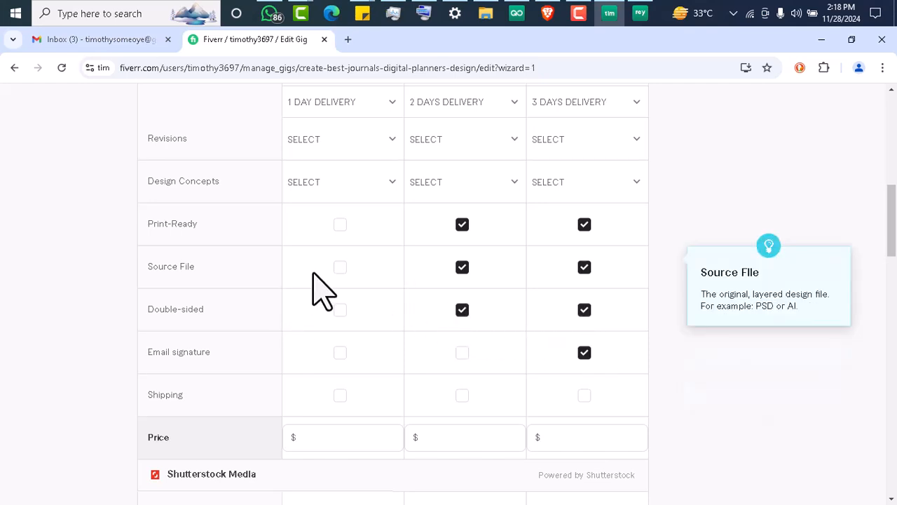
click(340, 267)
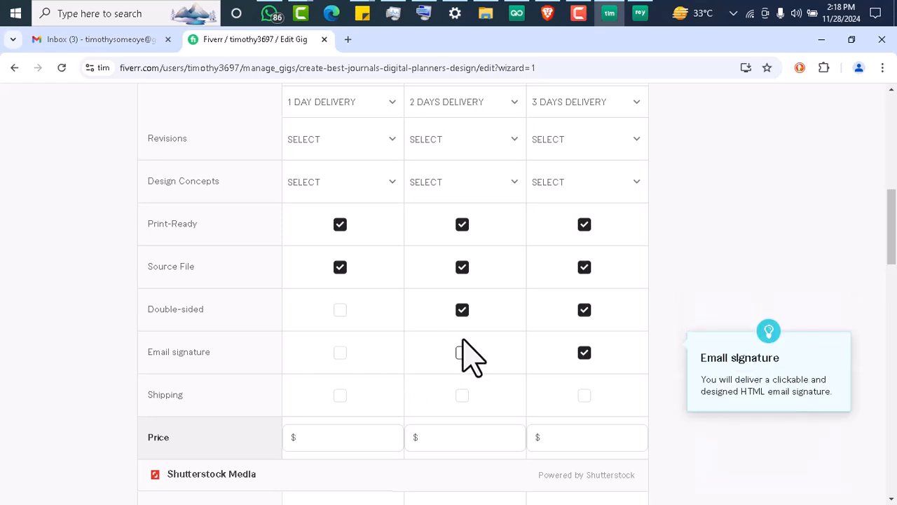
click(584, 395)
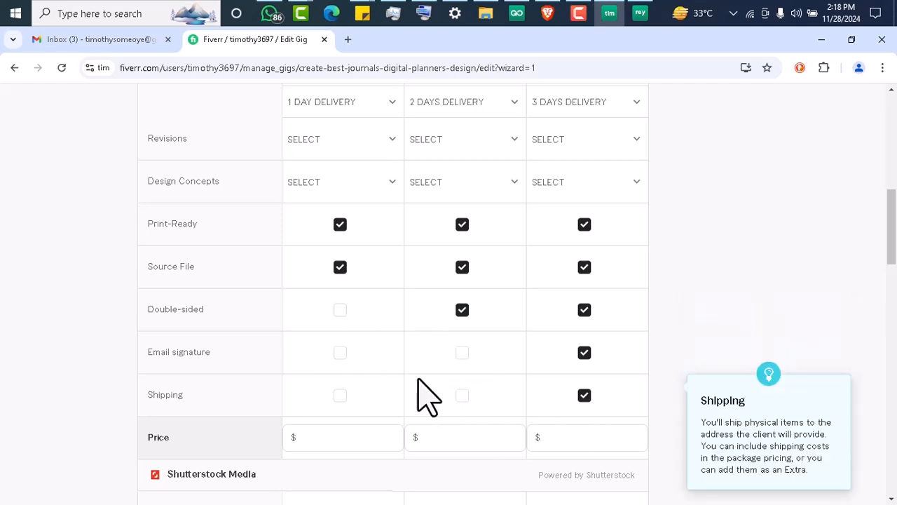
click(462, 352)
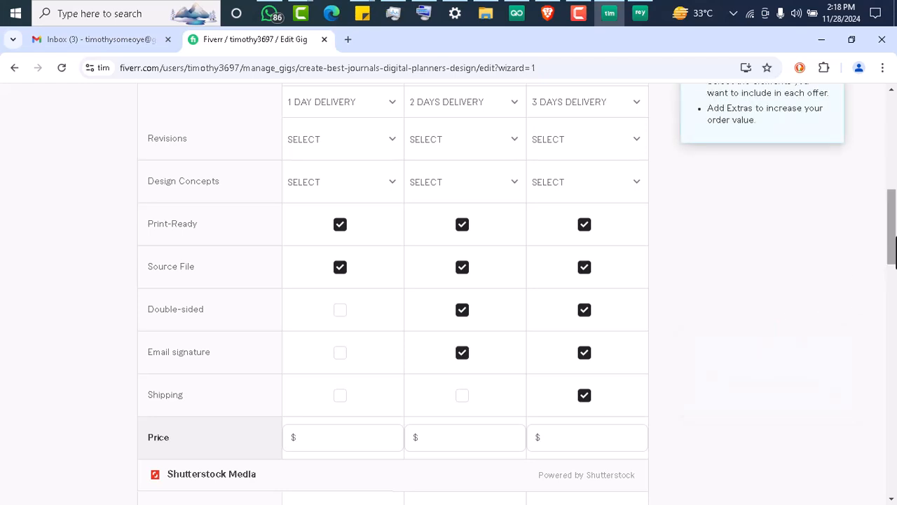
- Price the Basic, Standard and Premium packages at $50, $1000 and $200
scroll(431, 280, down, 3)
click(431, 229)
click(341, 231)
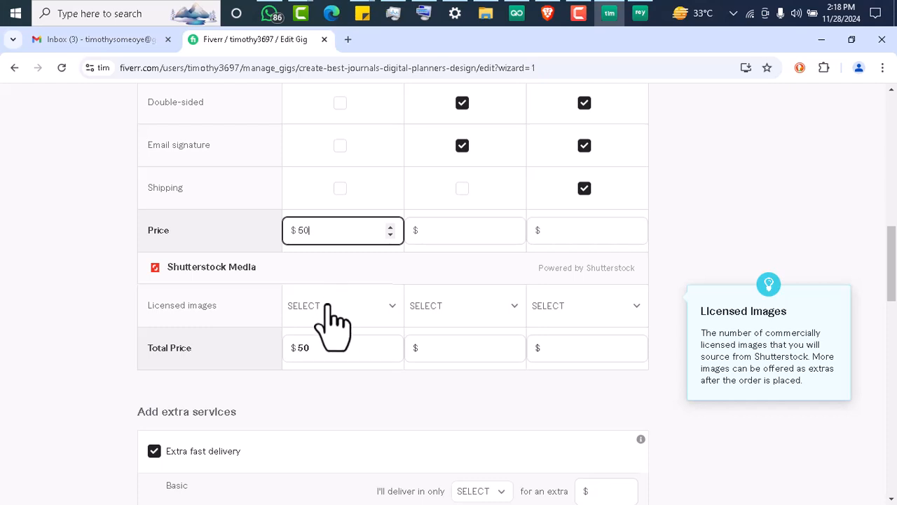
key(Tab)
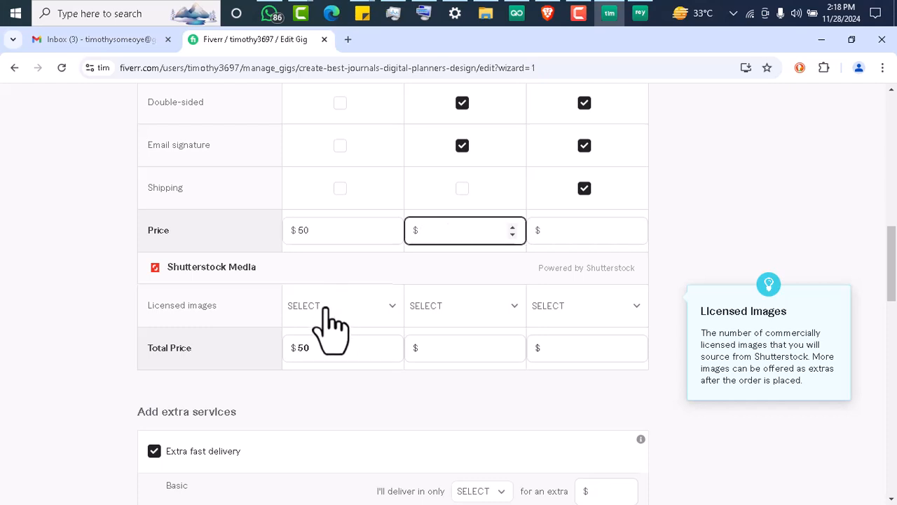
text(1000)
key(Tab)
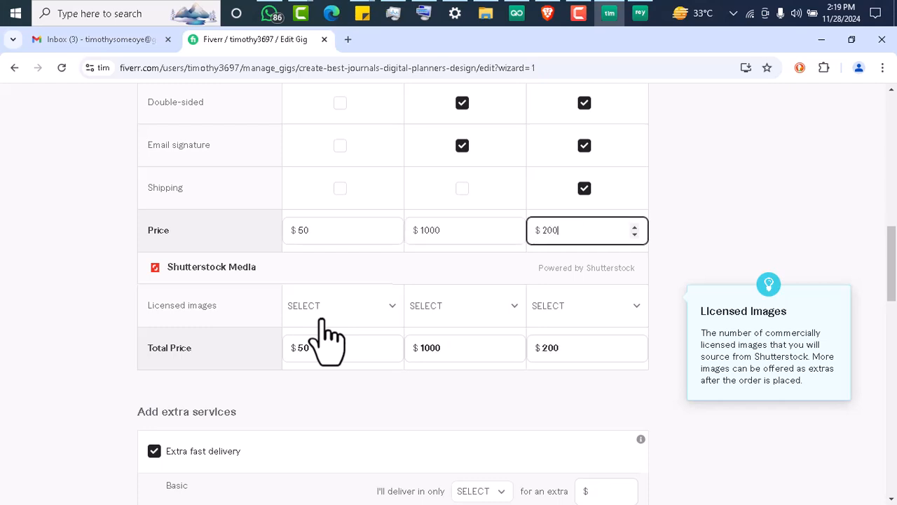
- Set extra-fast delivery to 1 day for Basic and 2 days for Standard and Premium
scroll(449, 295, down, 3)
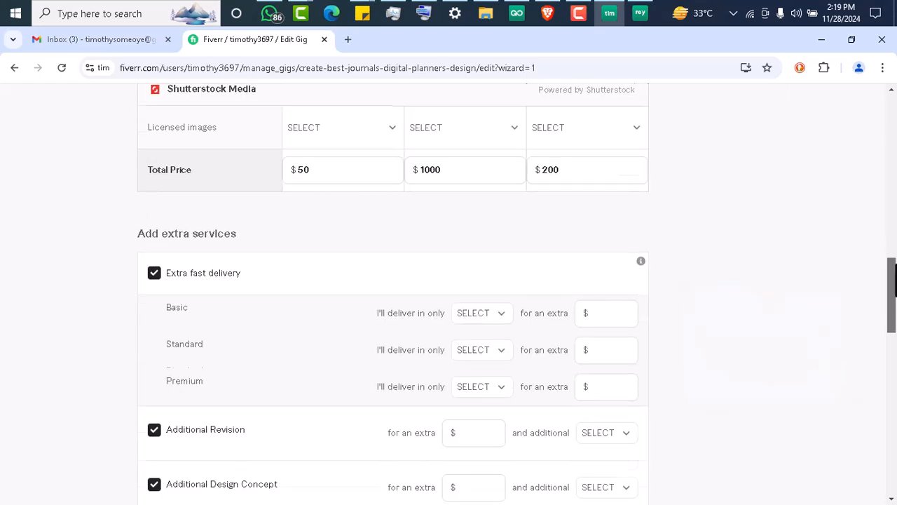
scroll(894, 288, down, 1)
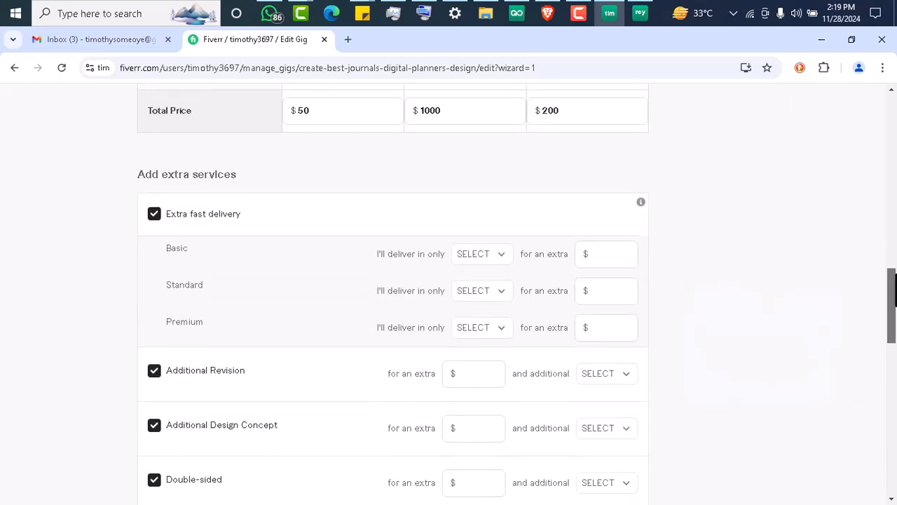
mouse_move(894, 288)
mouse_down()
mouse_move(894, 303)
mouse_move(894, 270)
mouse_up()
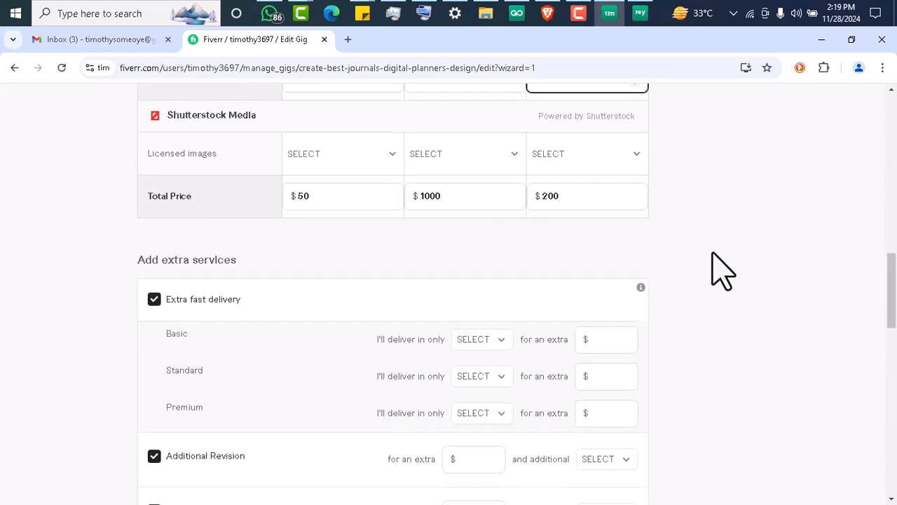
click(491, 339)
click(501, 242)
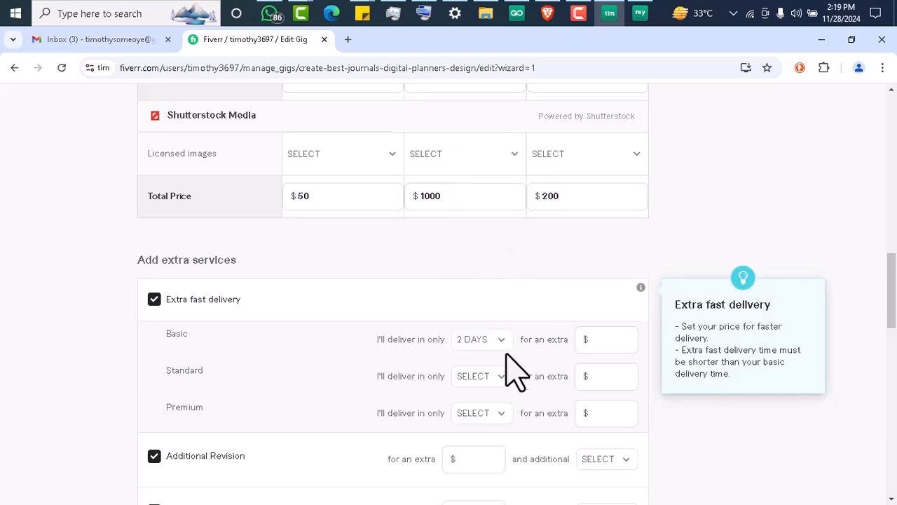
click(477, 376)
click(495, 275)
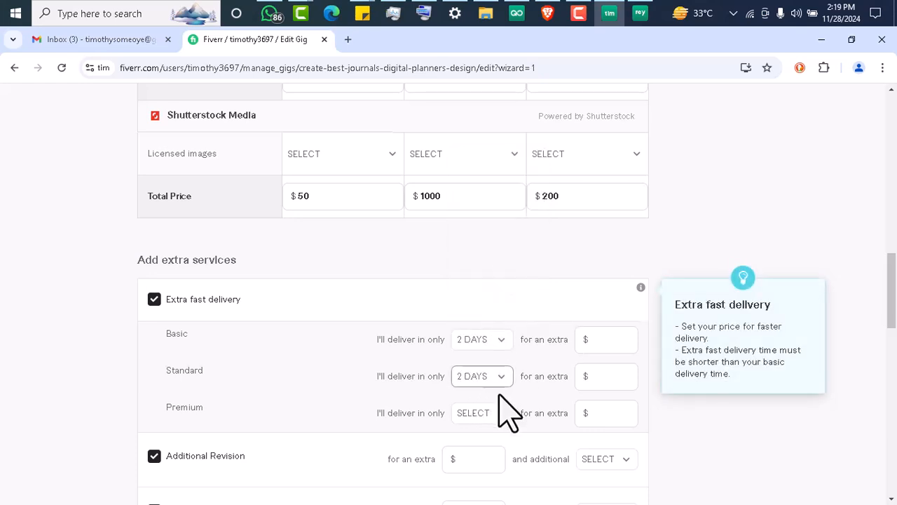
click(495, 413)
click(516, 316)
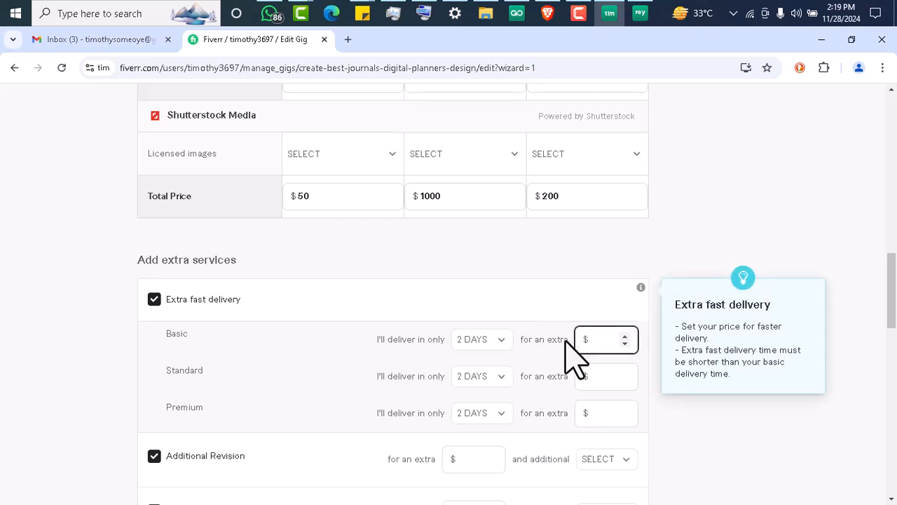
click(482, 340)
click(505, 205)
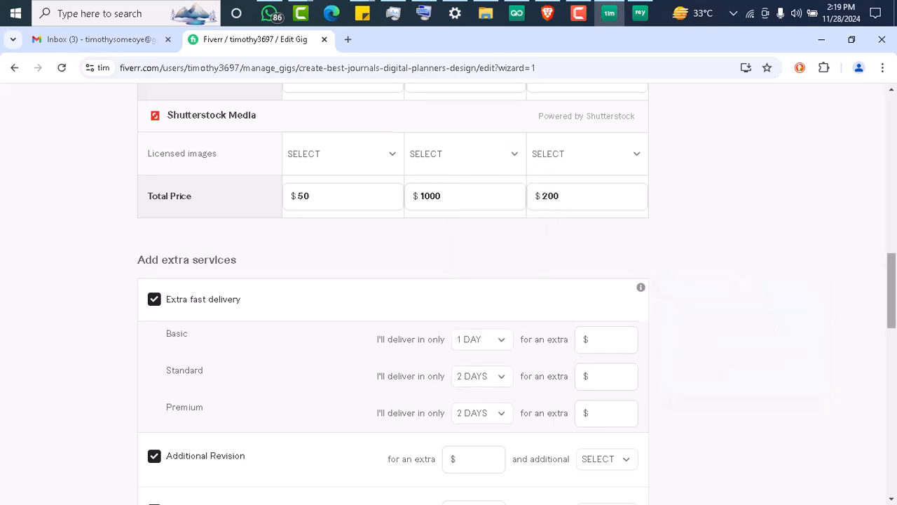
- Change package delivery times to 2, 3 and 4 days for Basic, Standard and Premium
scroll(577, 276, up, 8)
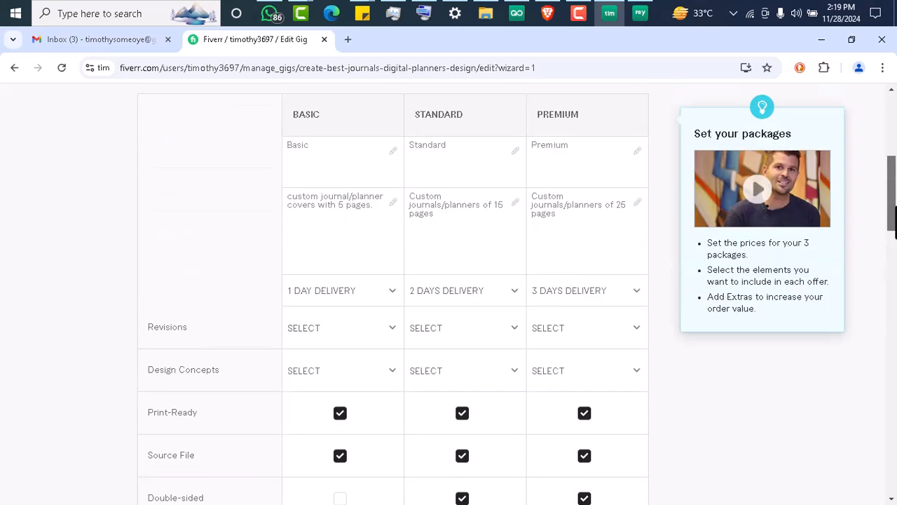
click(382, 298)
click(337, 398)
click(491, 298)
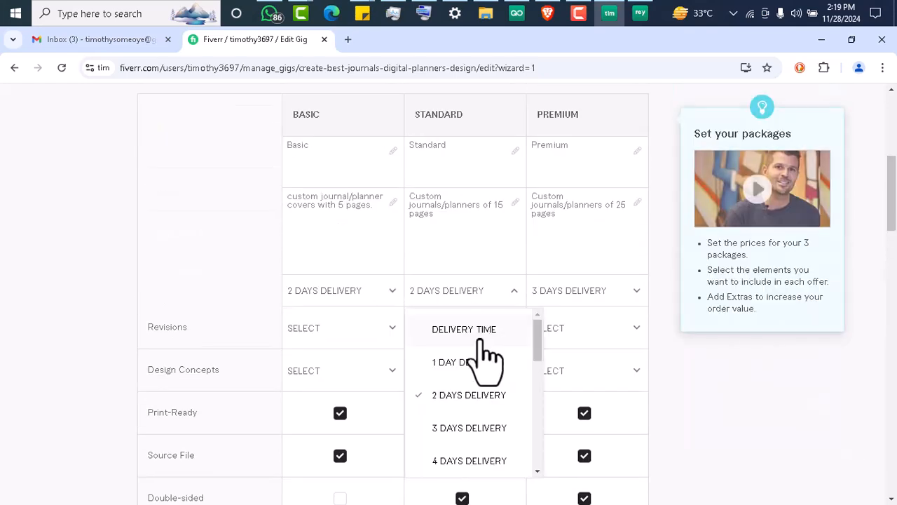
click(497, 431)
click(581, 291)
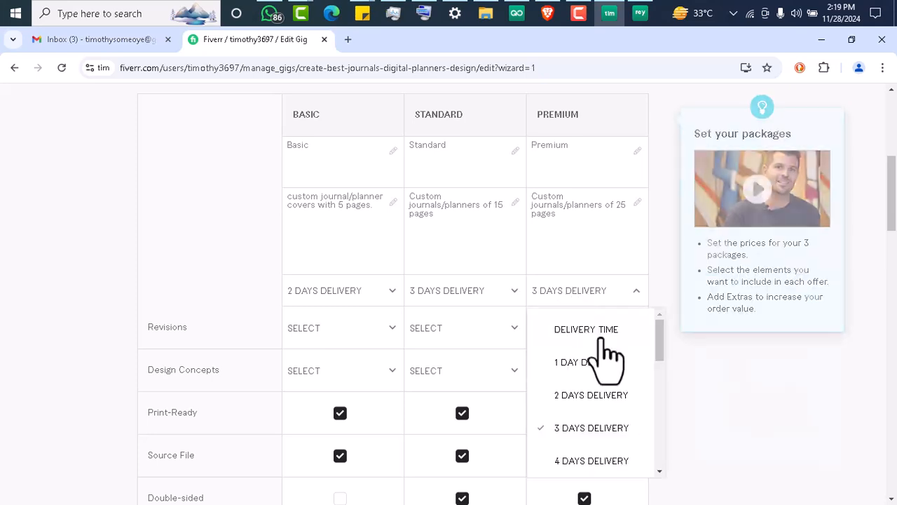
click(608, 461)
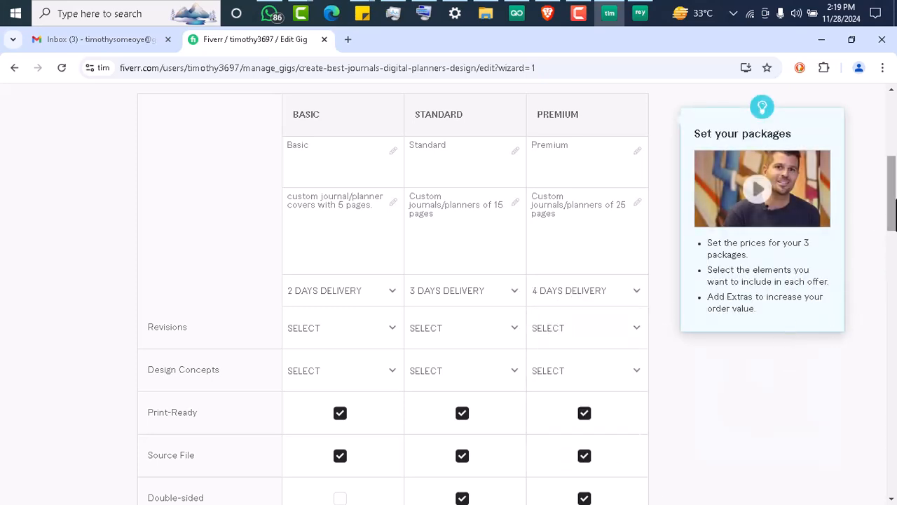
scroll(407, 256, down, 10)
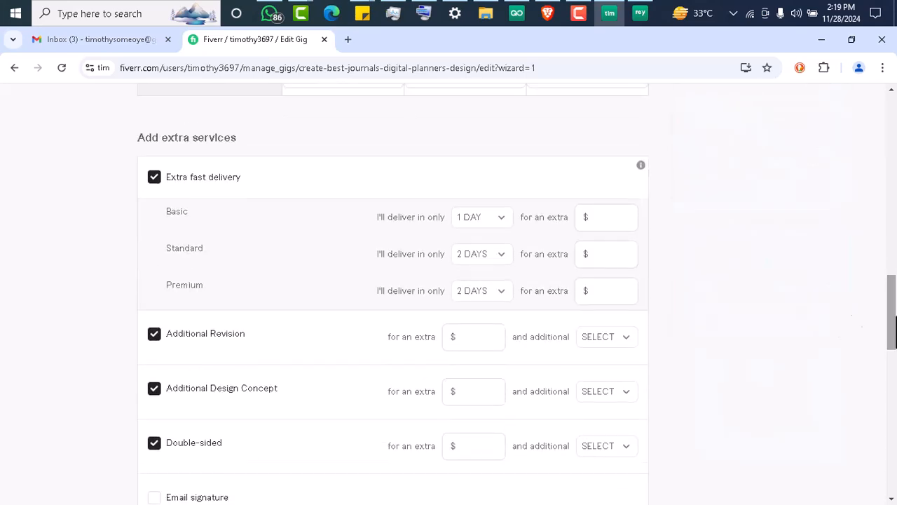
- Enter $5 extra-fast delivery fees for the Basic, Standard and Premium packages
mouse_move(640, 165)
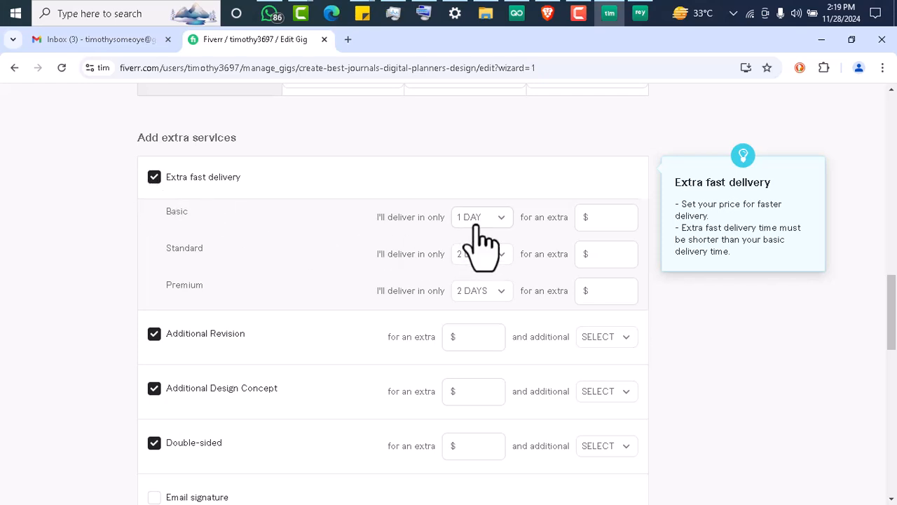
click(593, 218)
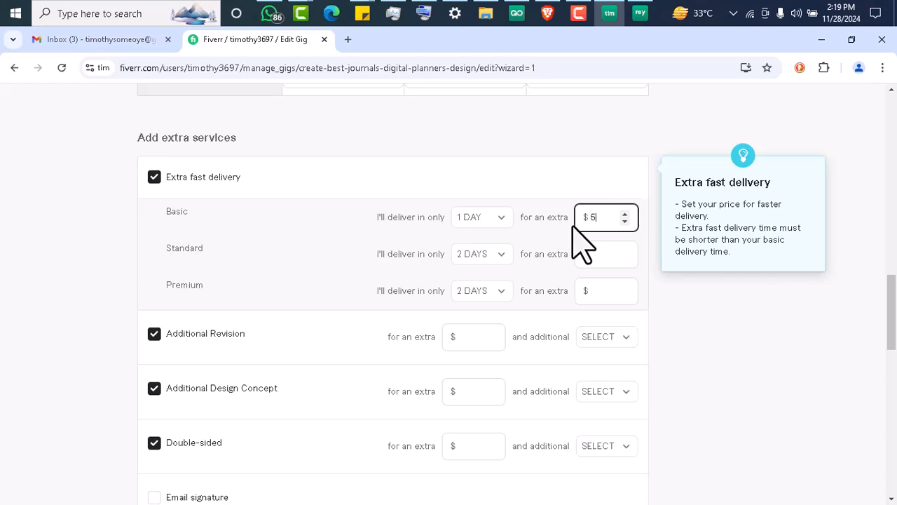
key(Tab)
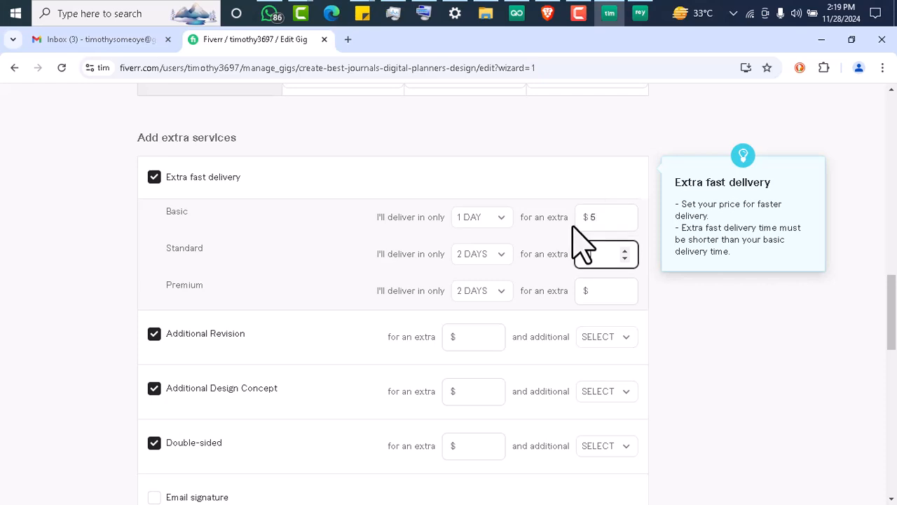
key(Tab)
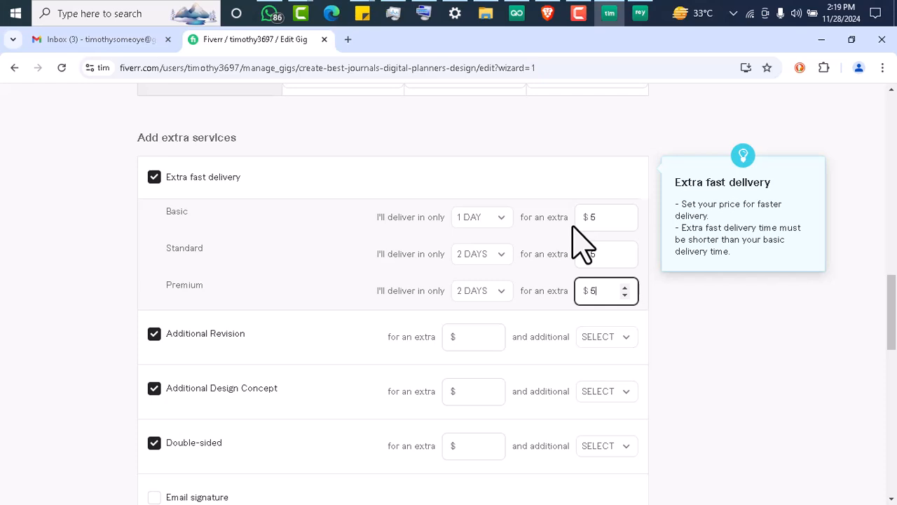
scroll(886, 291, down, 3)
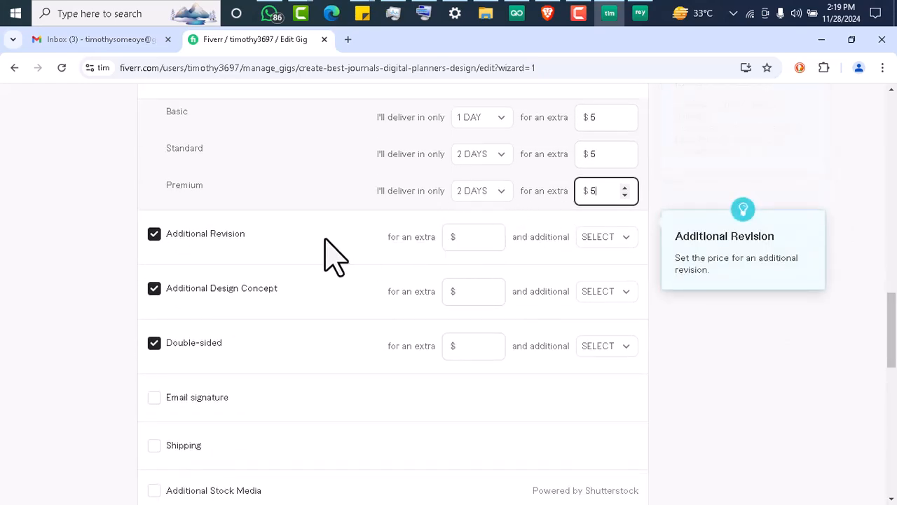
- Keep the Additional Revision extra enabled and have it add 2 days
click(155, 236)
click(155, 236)
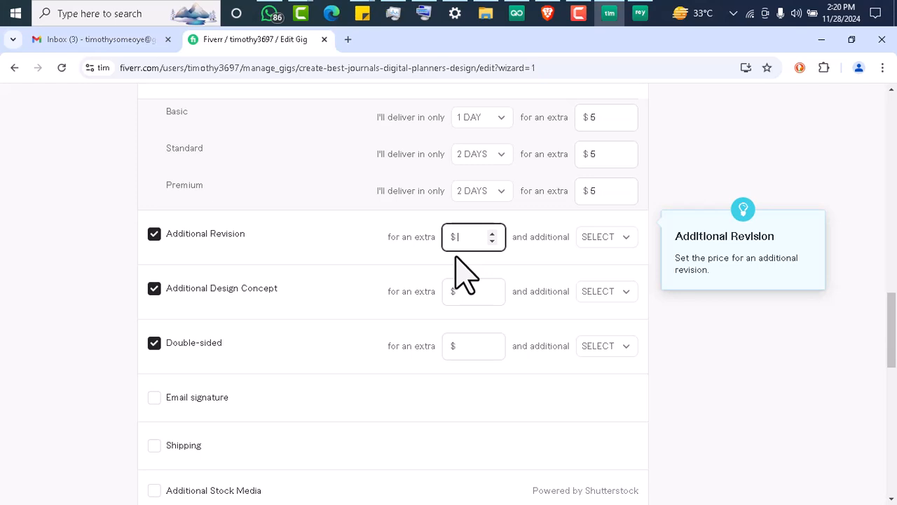
click(596, 241)
click(610, 340)
- Price the Additional Design Concept extra at $5, adding 2 days
click(477, 291)
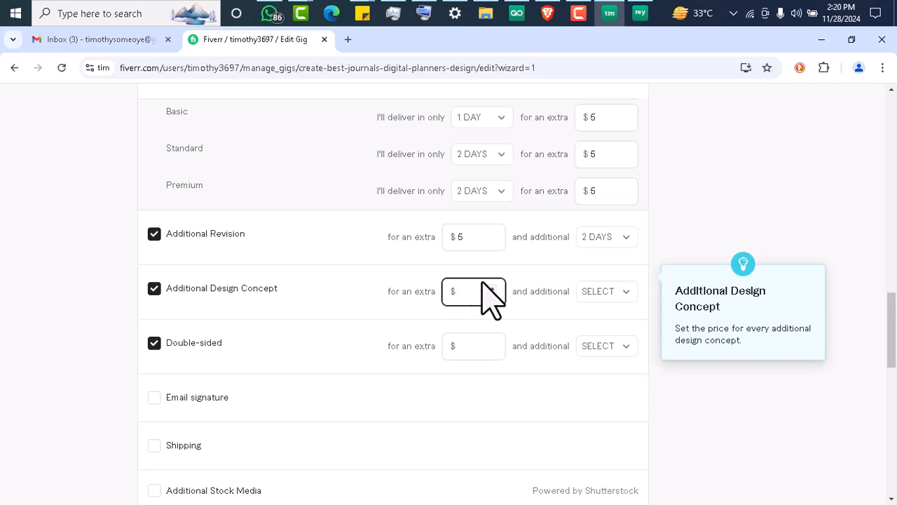
text(5)
click(610, 295)
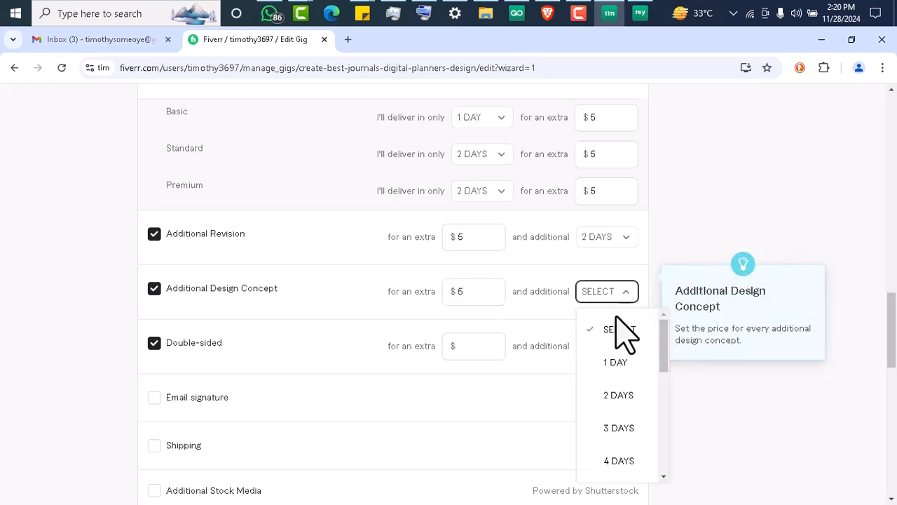
click(629, 413)
- Give the $15 Double-sided extra 2 additional delivery days
click(474, 346)
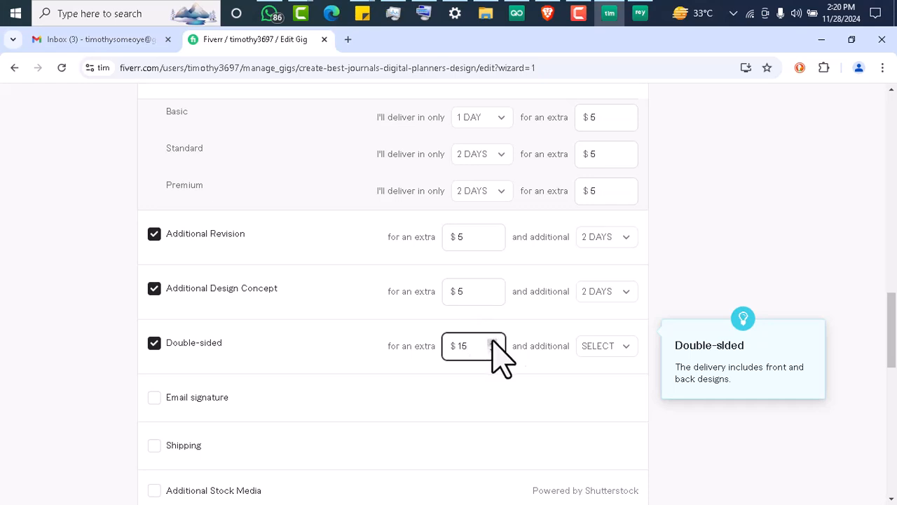
click(603, 346)
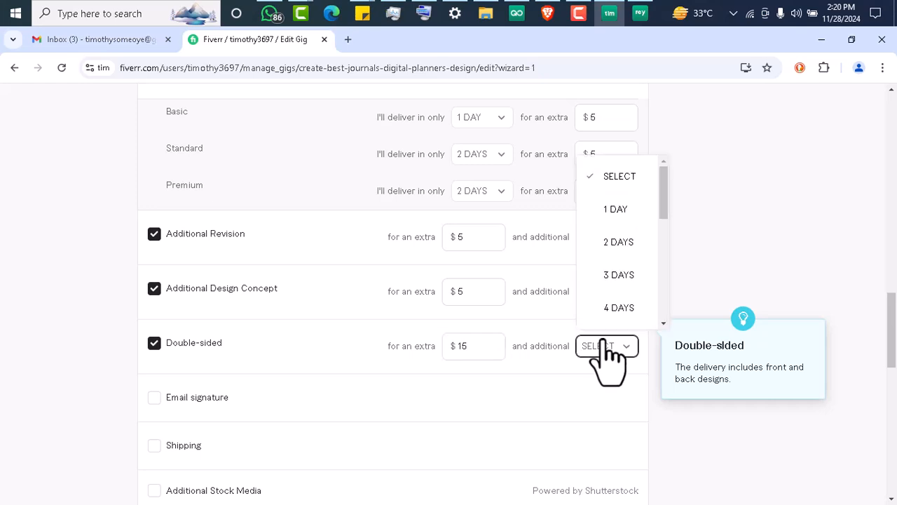
click(624, 241)
drag(894, 330, 895, 387)
- Correct the middle package price to $100 and save pricing to reach Description & FAQ
click(635, 308)
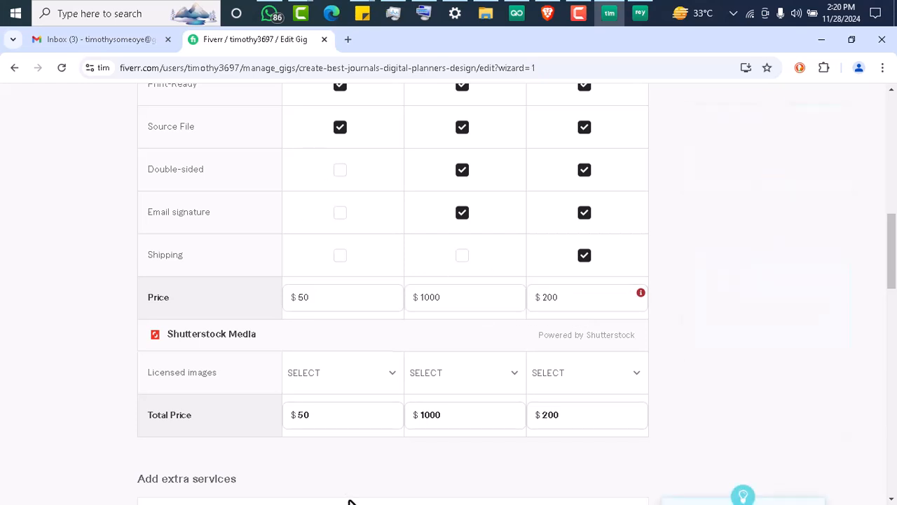
mouse_move(641, 293)
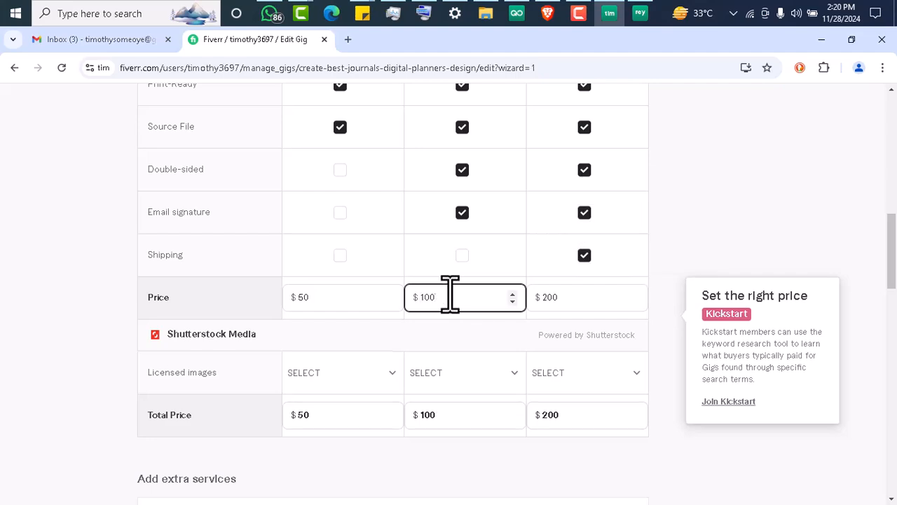
scroll(758, 358, down, 10)
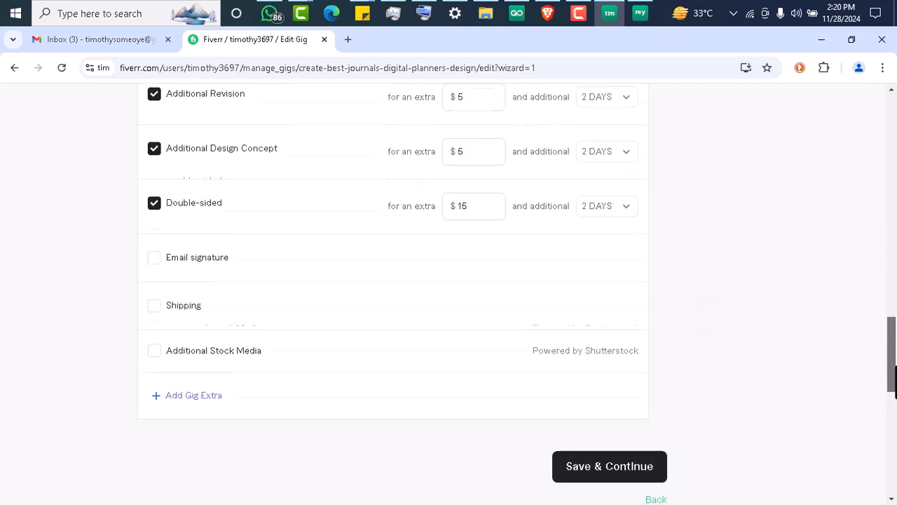
click(609, 351)
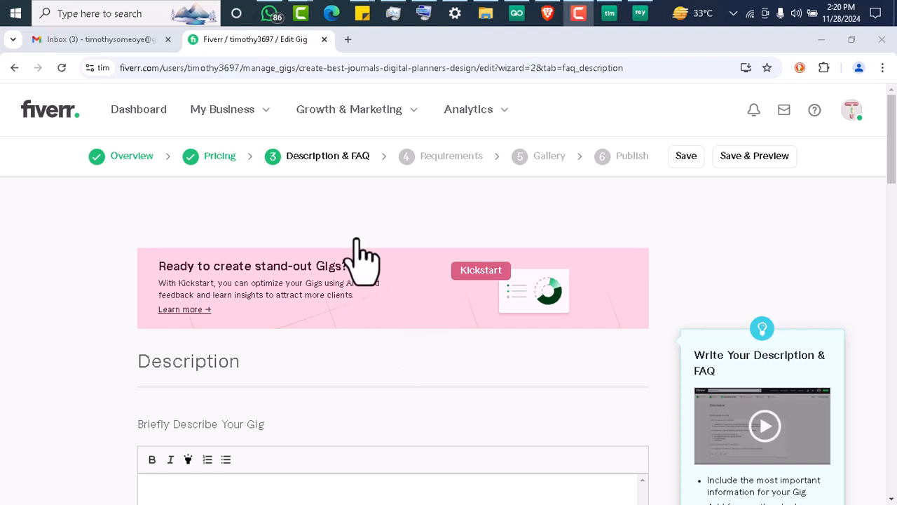
click(641, 16)
- Advance the other profile's seller onboarding through the tips page to the things-to-avoid page
click(15, 67)
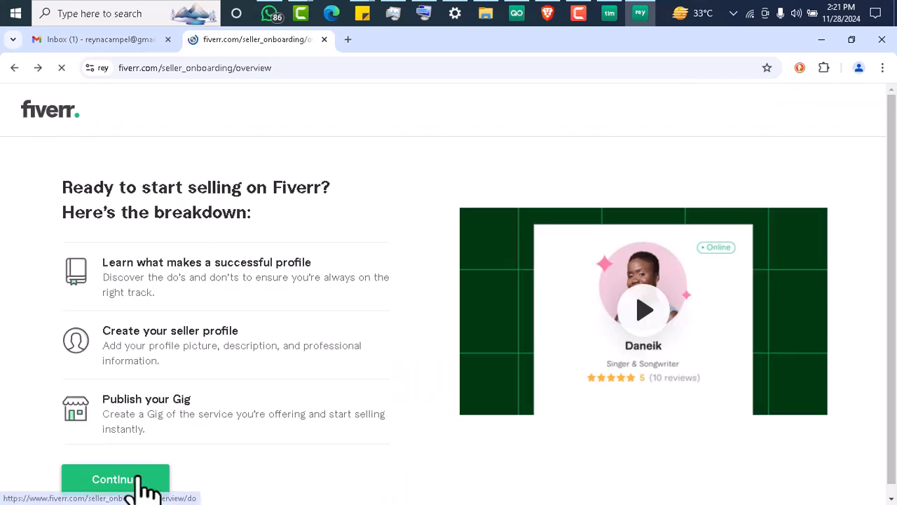
click(141, 486)
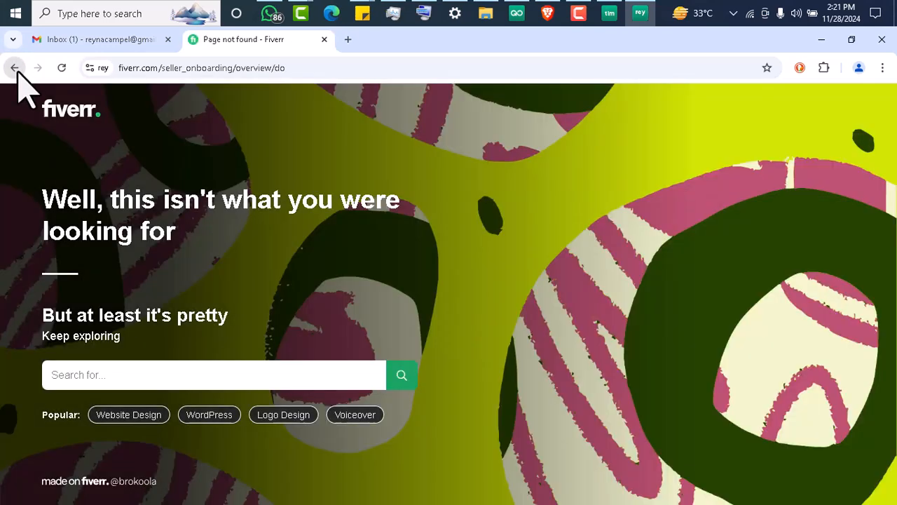
click(15, 68)
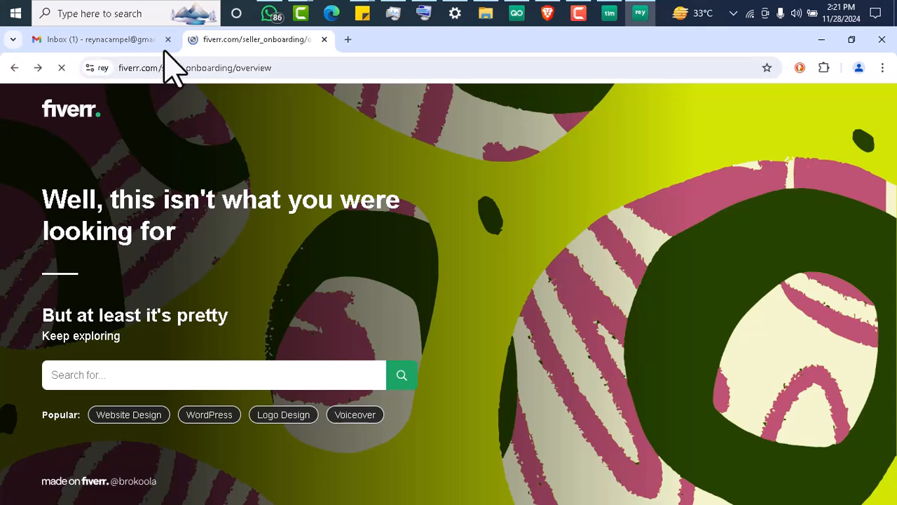
click(167, 67)
key(super+c)
right_click(166, 68)
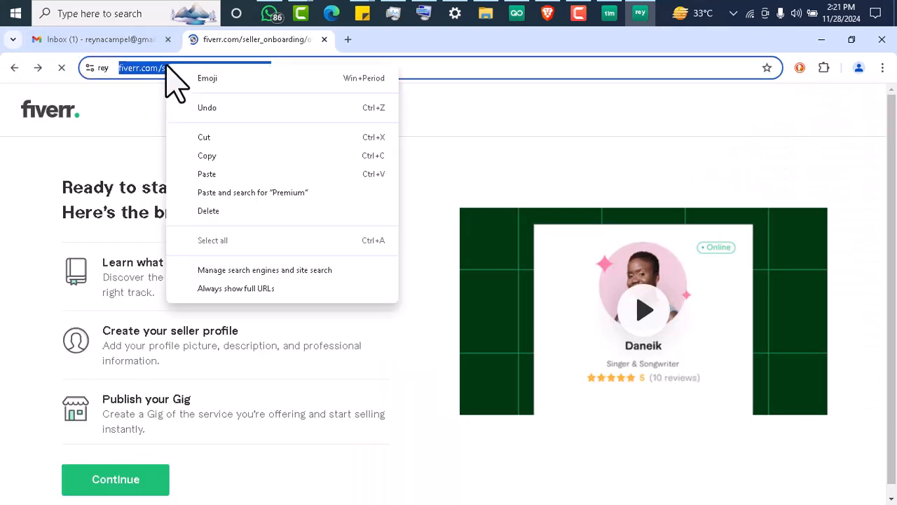
click(204, 156)
click(346, 40)
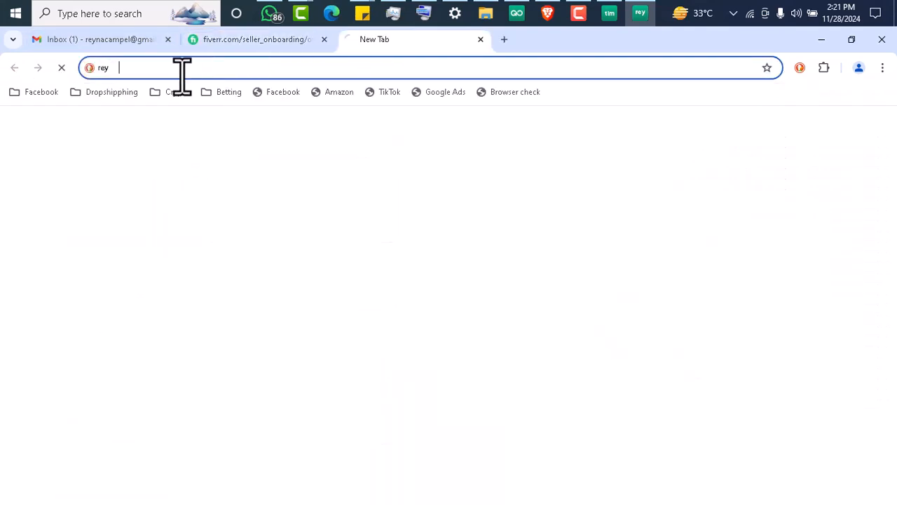
right_click(155, 70)
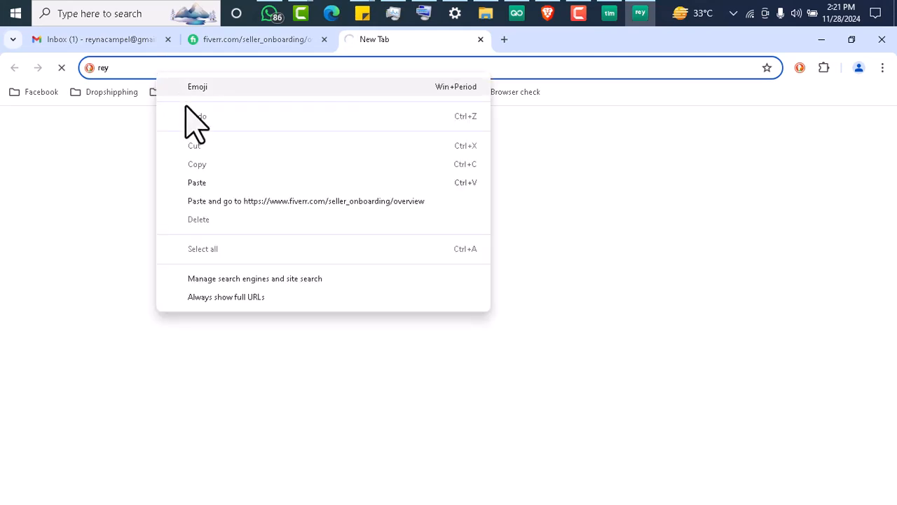
click(226, 199)
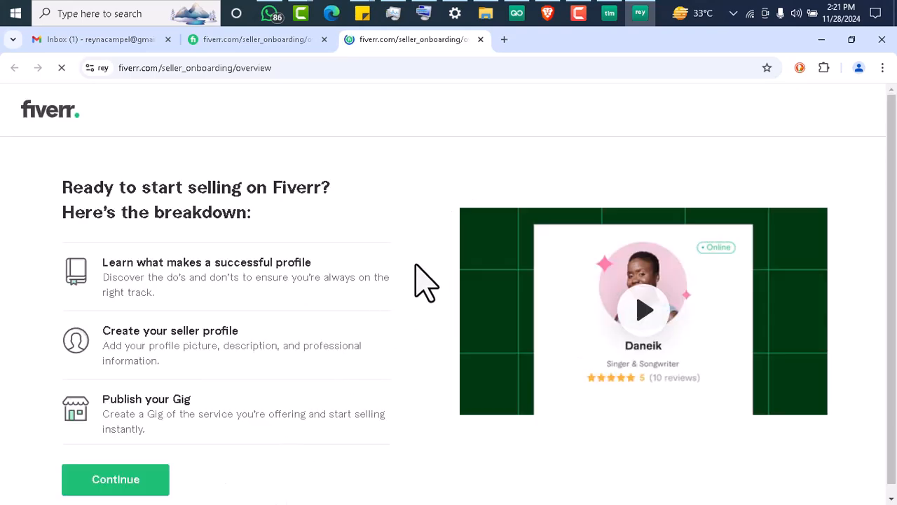
click(127, 481)
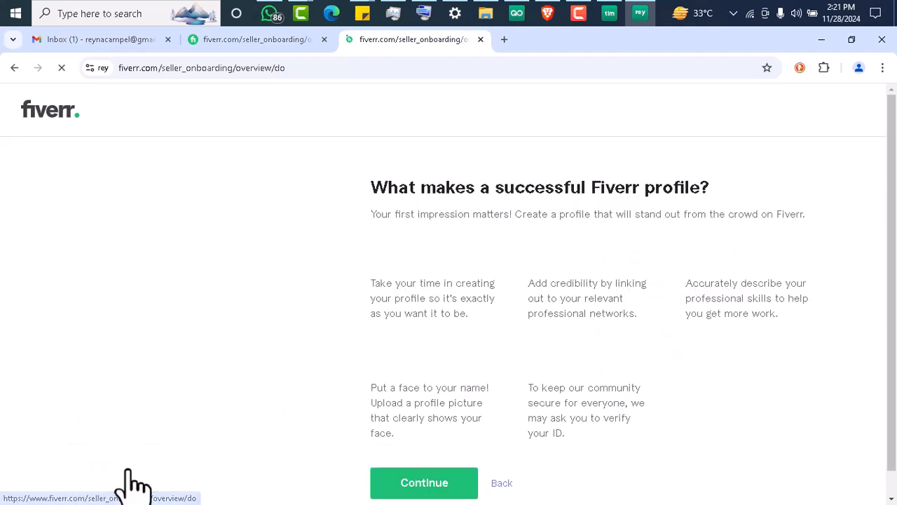
click(455, 484)
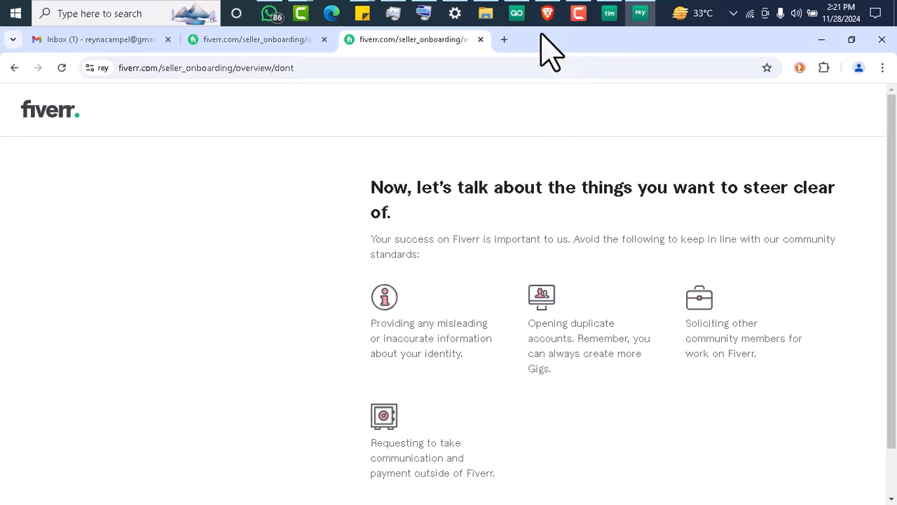
- Load whoer.net in a new tab to check the profile's IP
click(504, 40)
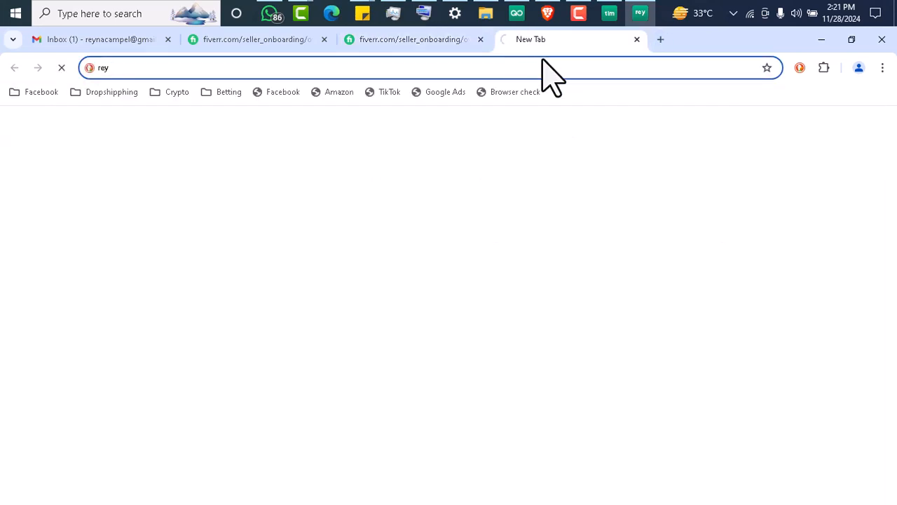
text(W)
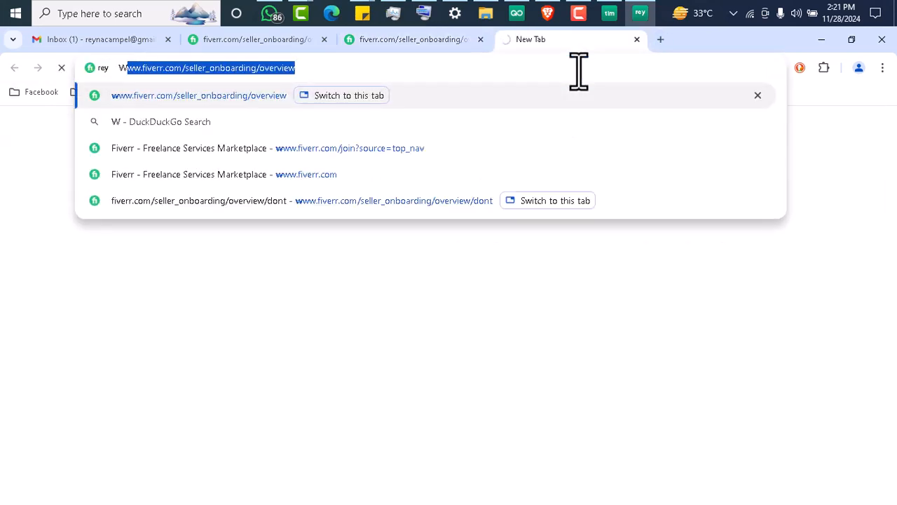
text(HOER.)
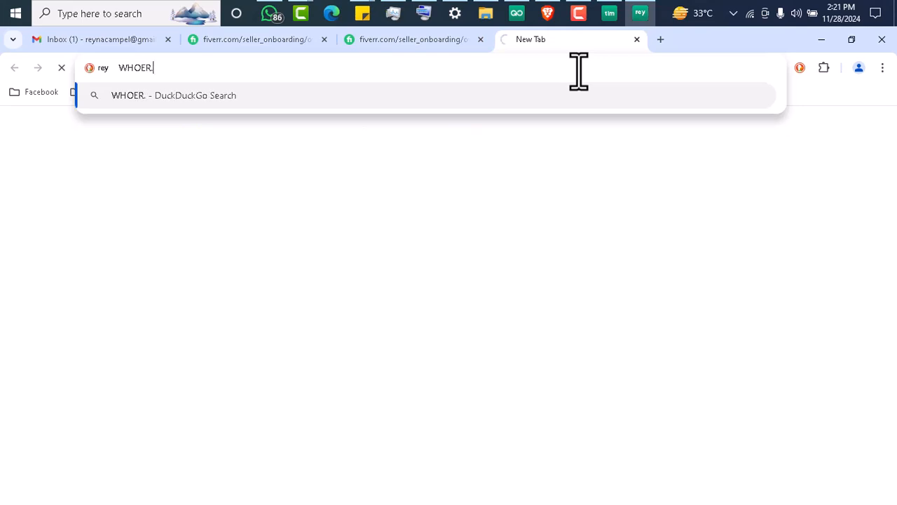
text(NET)
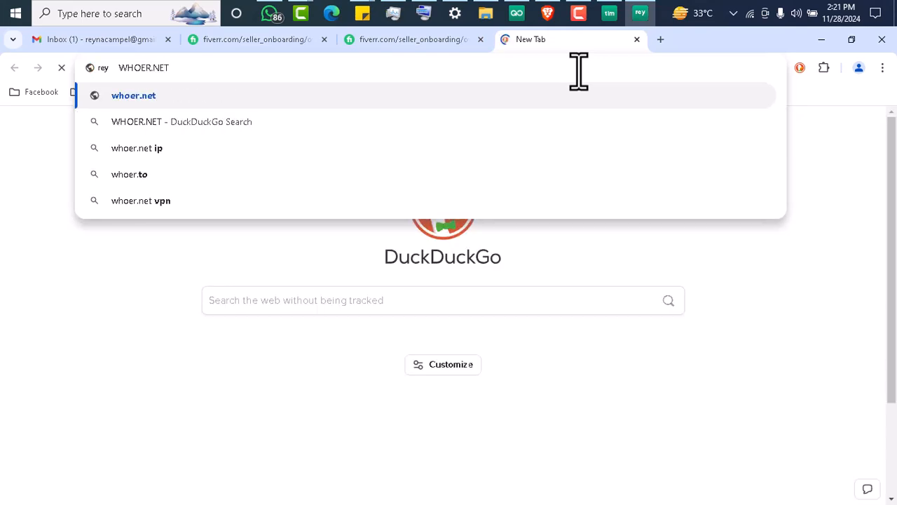
key(Return)
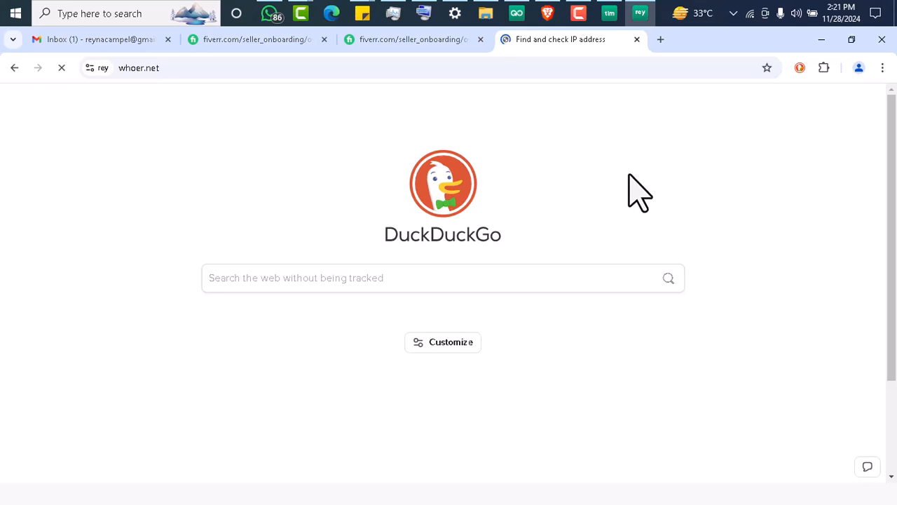
- Close the duplicate Fiverr tab, dismiss the Black Friday popup, and scroll whoer.net's Clifton, United States details
click(325, 40)
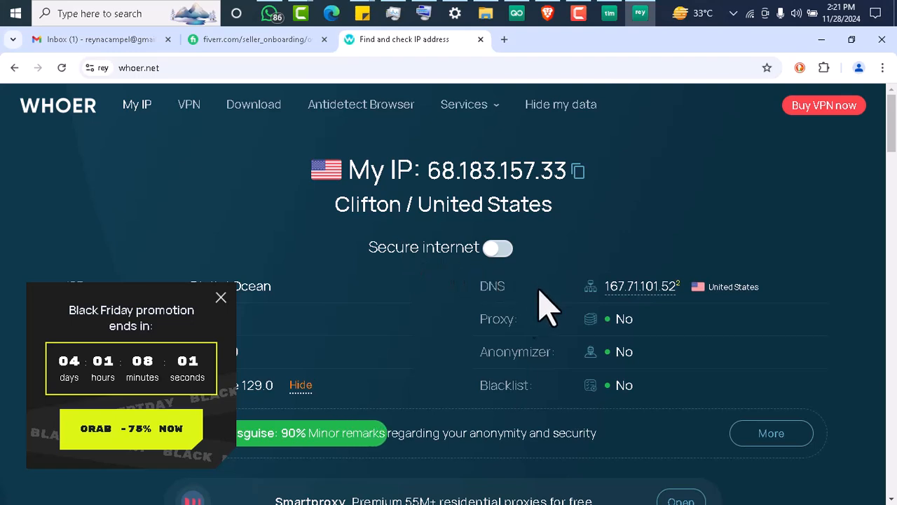
click(221, 298)
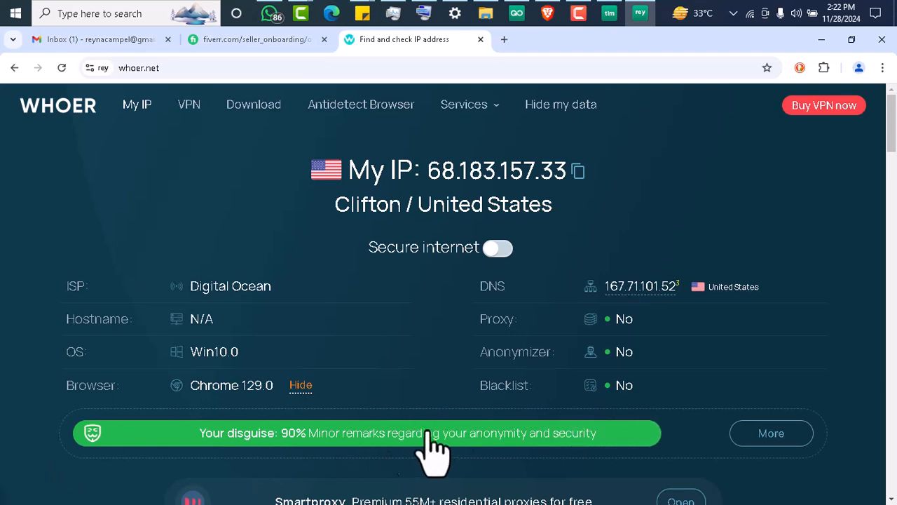
drag(893, 144, 894, 280)
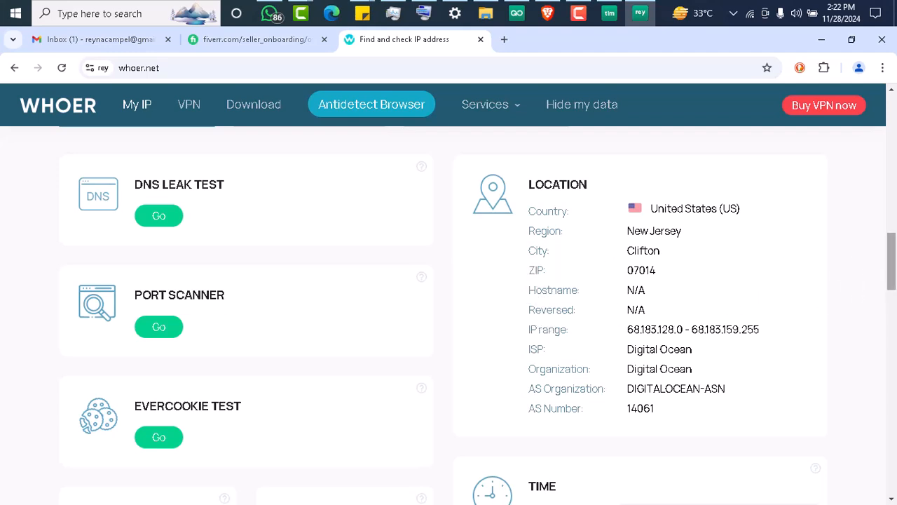
scroll(491, 316, down, 3)
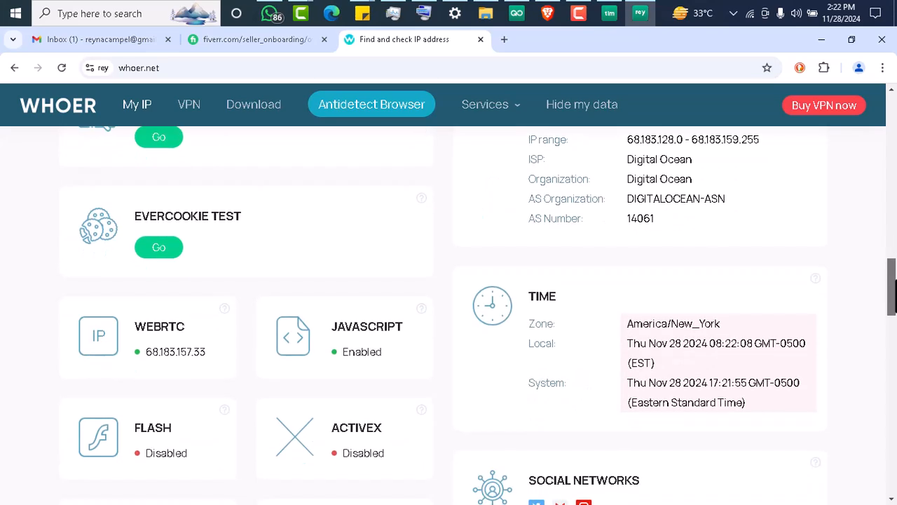
drag(894, 296, 891, 175)
- Bring up Brave's whoer.net tab and scroll to its Lagos, Nigeria location details
click(549, 12)
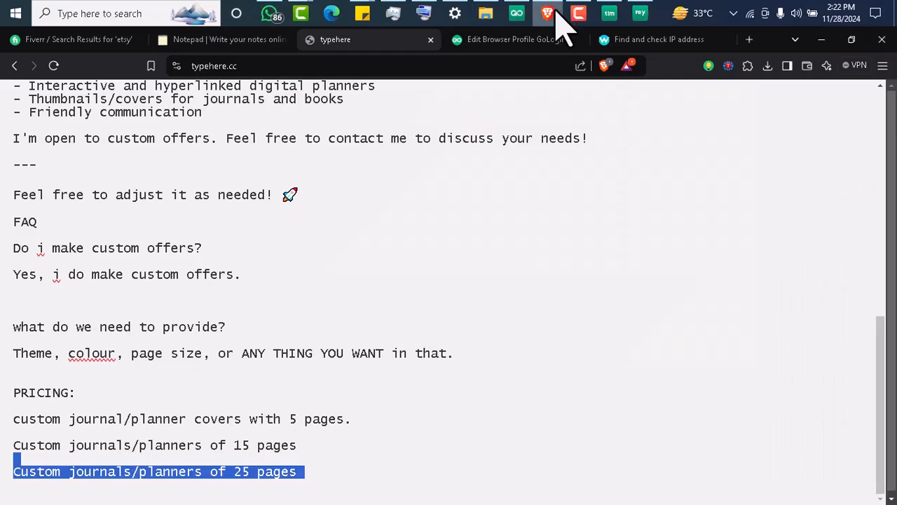
click(621, 41)
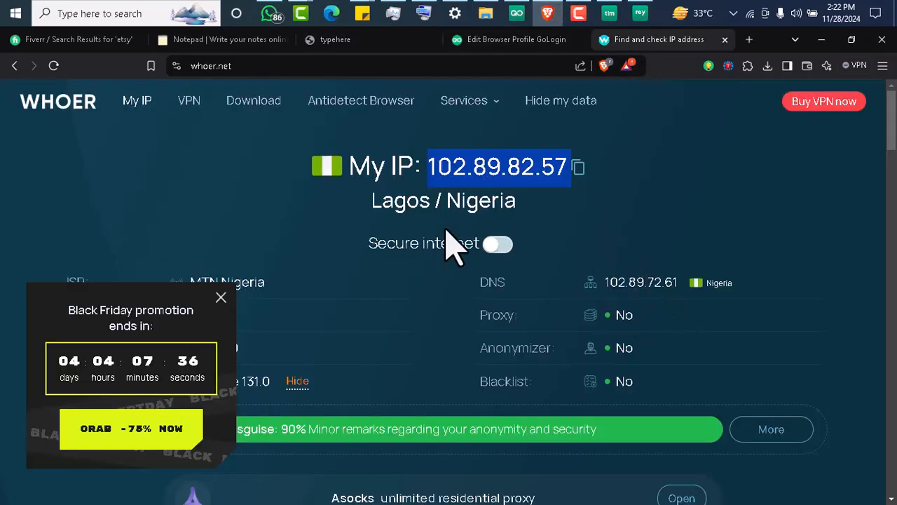
drag(891, 119, 891, 249)
scroll(237, 435, down, 1)
scroll(588, 389, down, 1)
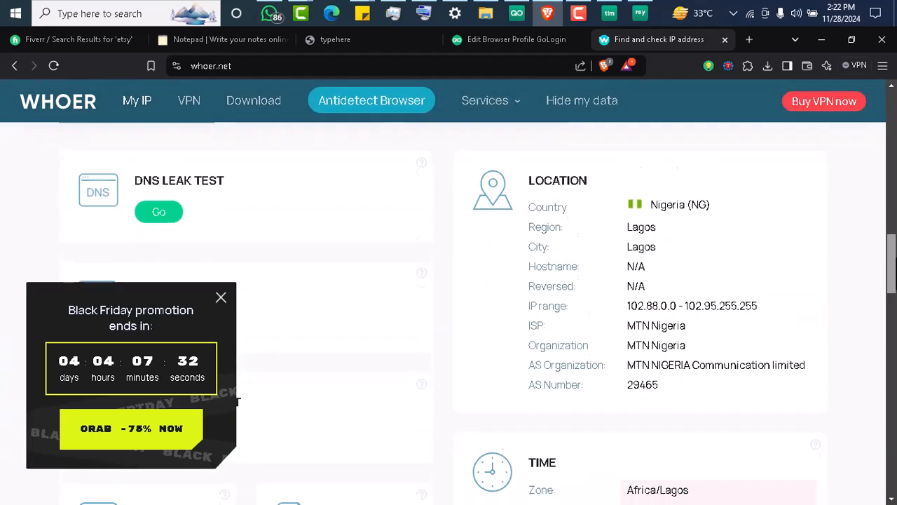
- Select the MTN Nigeria ISP and Organization values, then return to the profile's window
triple_click(669, 294)
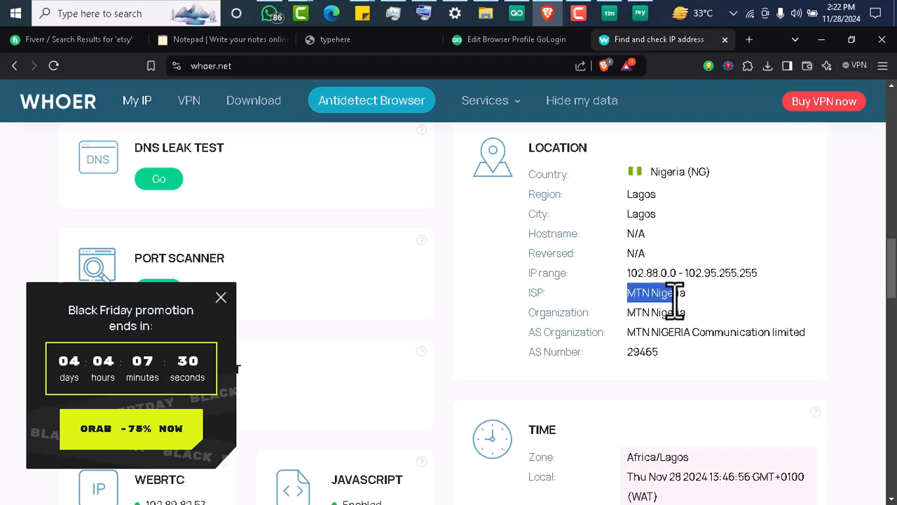
click(732, 314)
drag(732, 314, 624, 321)
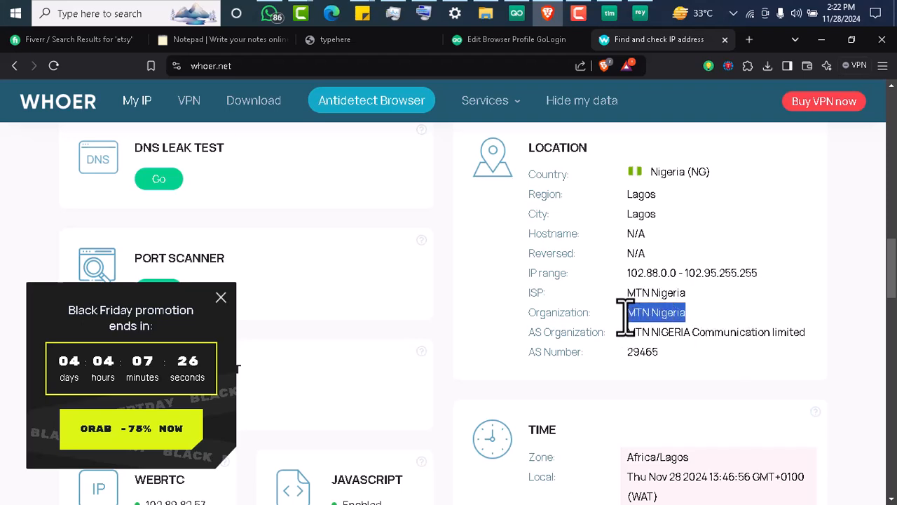
drag(605, 272, 683, 293)
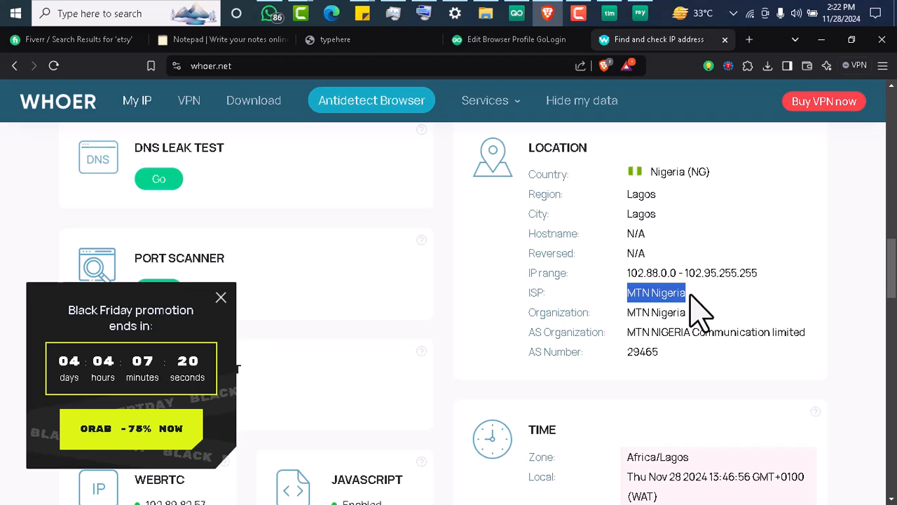
drag(702, 317, 600, 315)
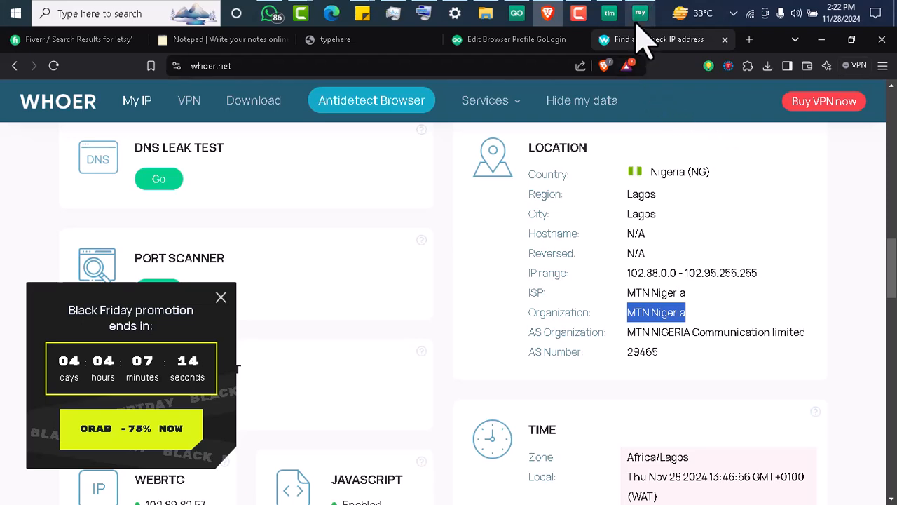
mouse_move(636, 25)
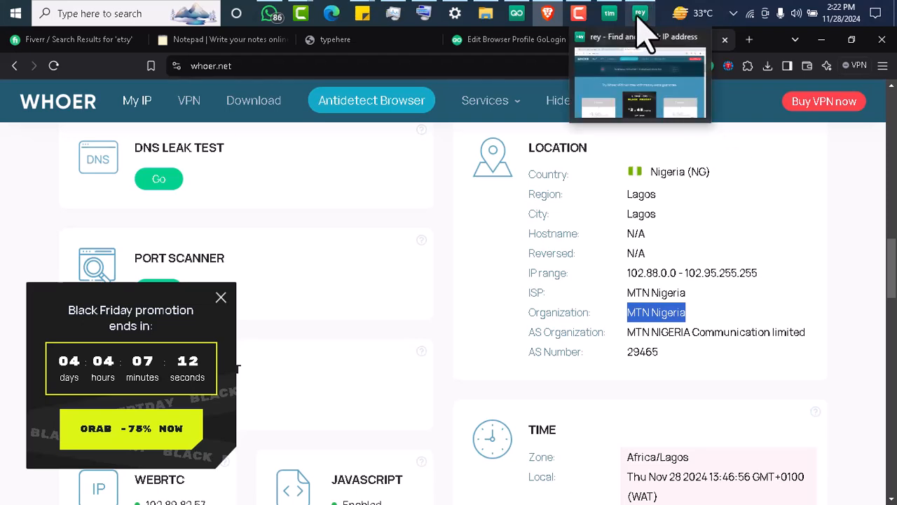
click(638, 20)
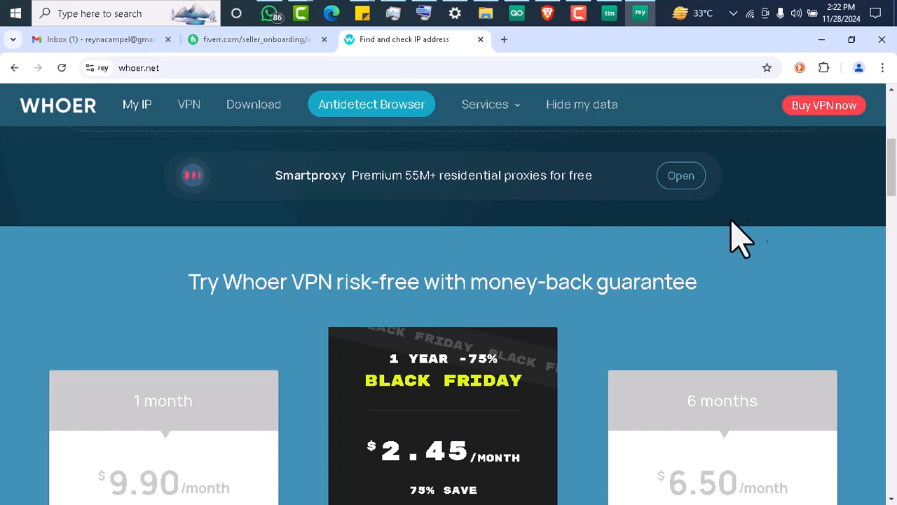
- Close the whoer.net tab and continue past the things-to-avoid guidelines to Personal Info
scroll(894, 197, up, 5)
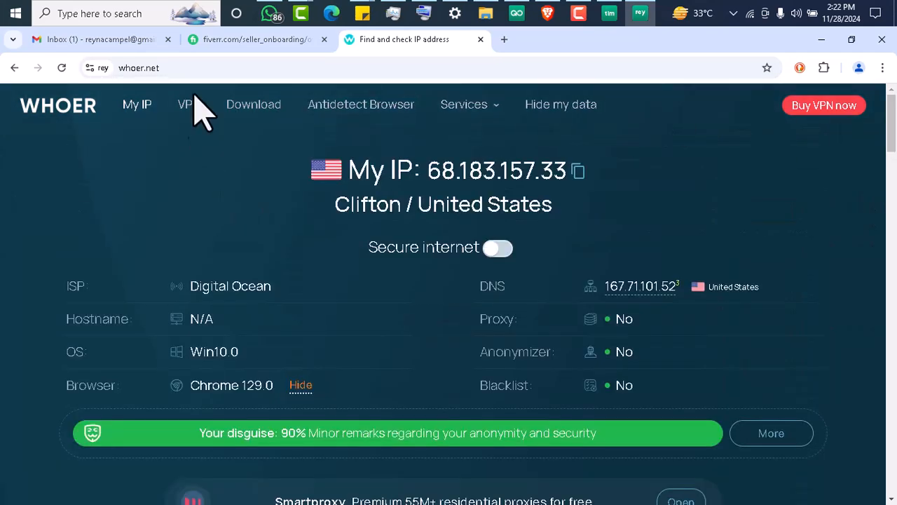
click(481, 39)
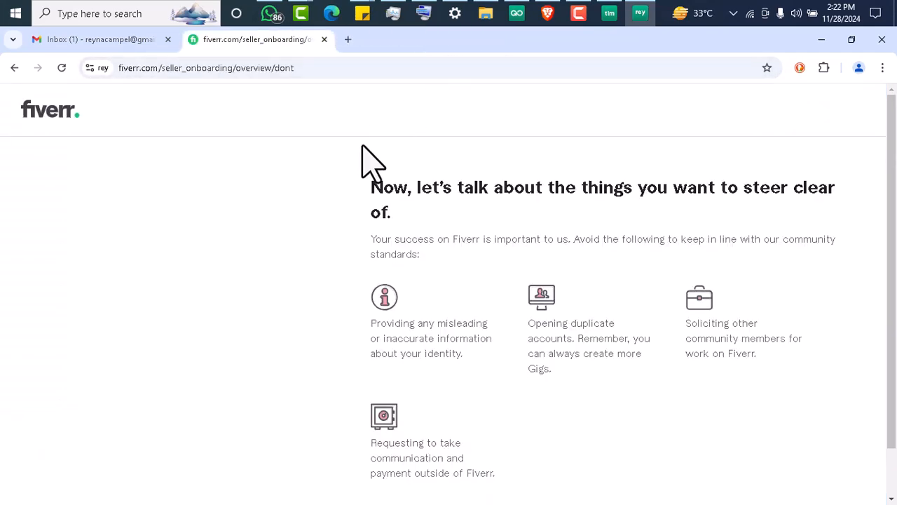
scroll(894, 222, down, 1)
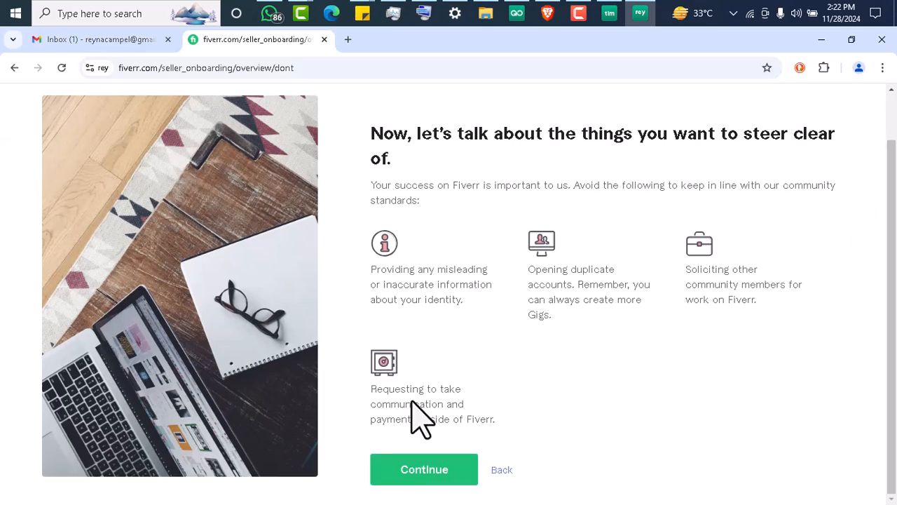
click(423, 471)
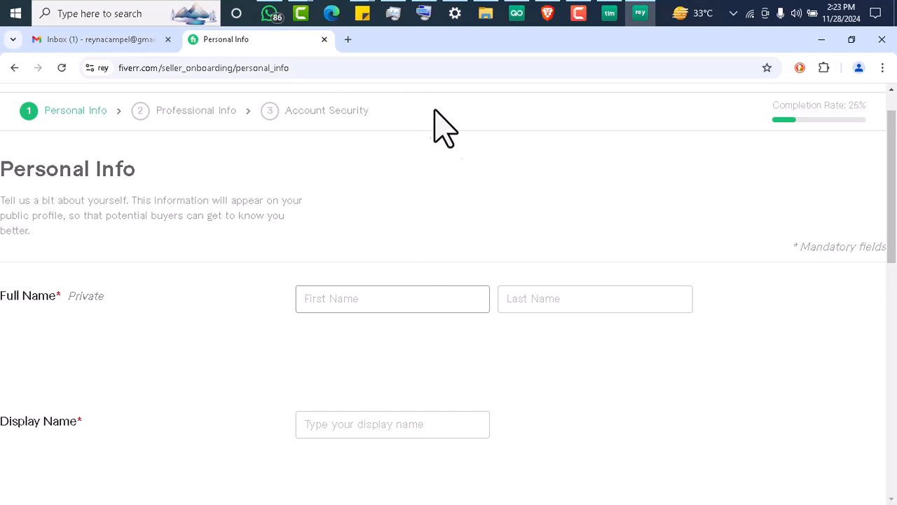
- Switch between the profile windows, ending on the Brave window with the gig notes
click(610, 13)
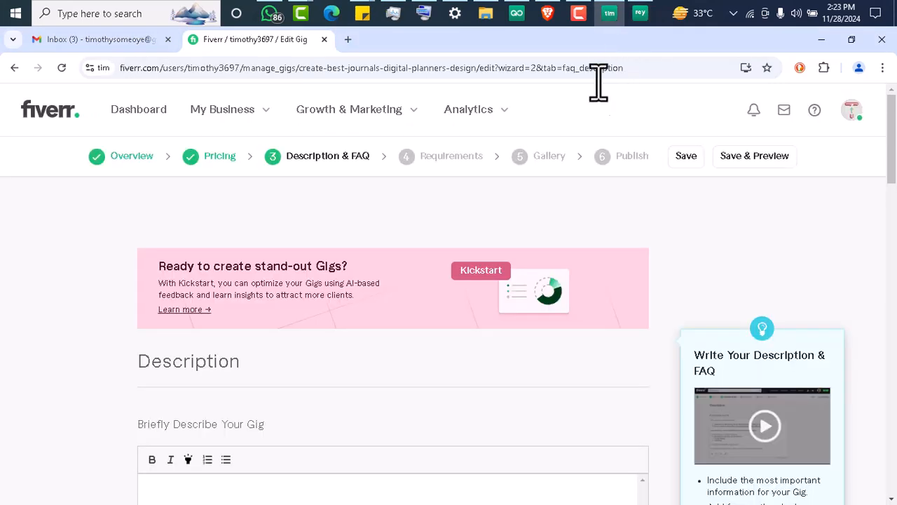
click(640, 13)
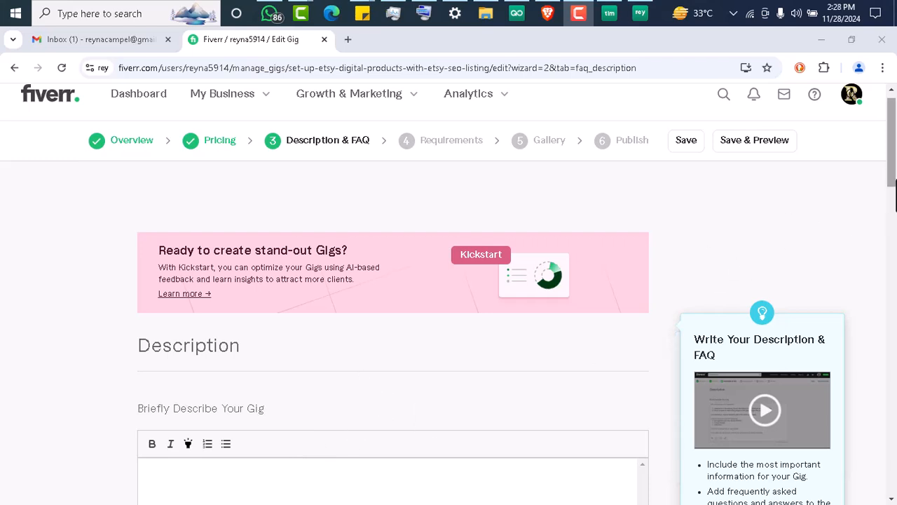
click(895, 182)
drag(896, 181, 896, 223)
click(615, 13)
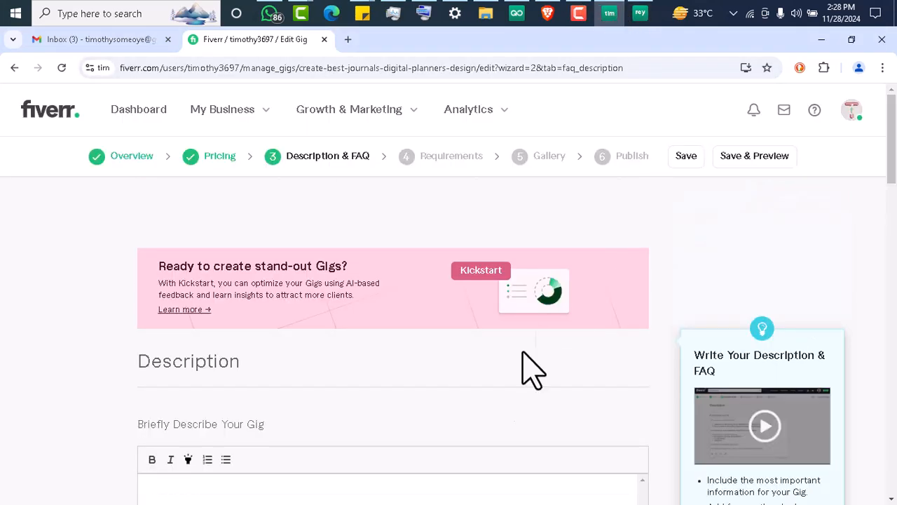
drag(892, 140, 893, 164)
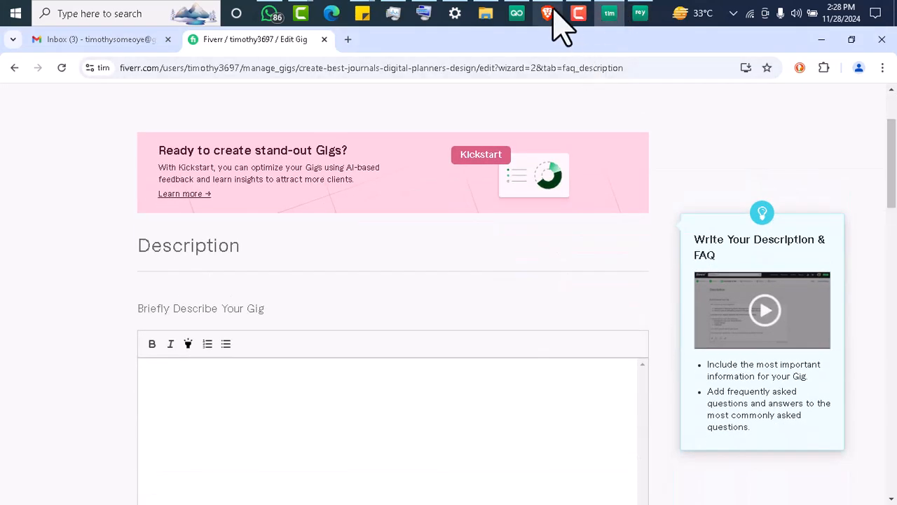
click(551, 13)
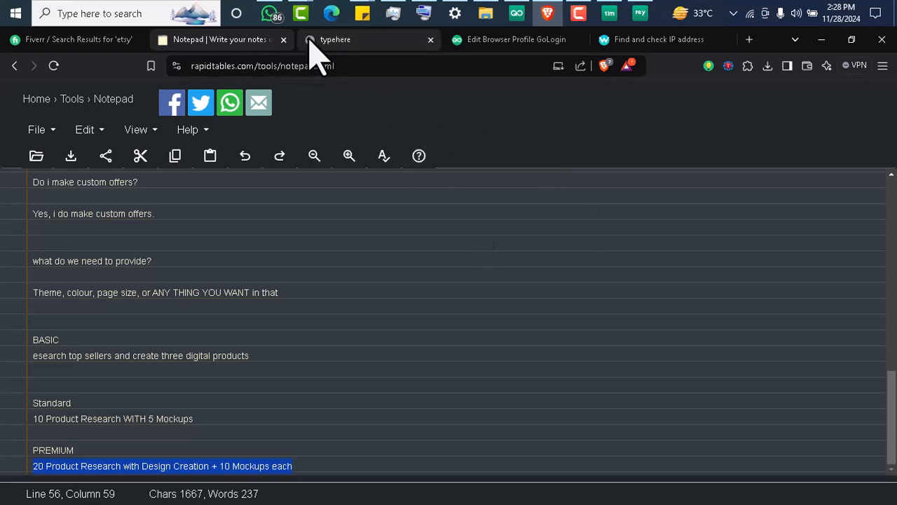
- Copy the typehere description from 'I create high-quality journals…' through the custom-offers line
click(314, 42)
drag(885, 361, 888, 161)
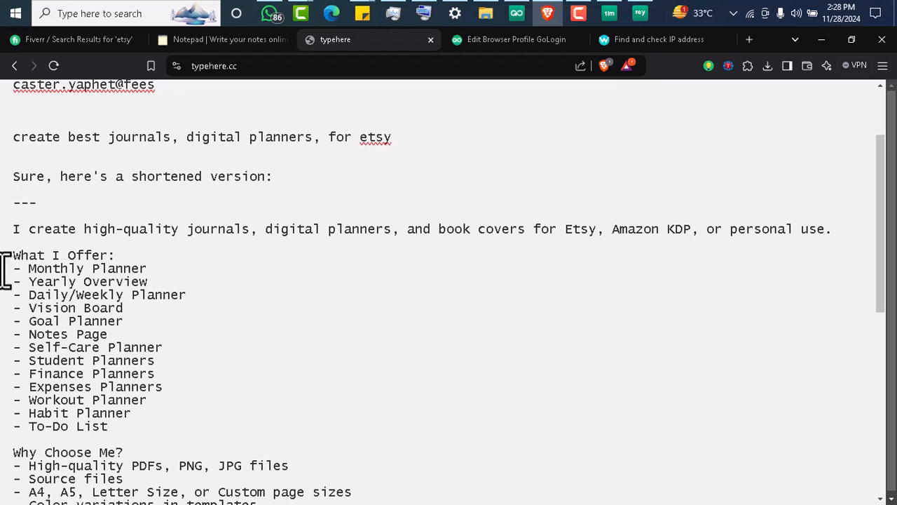
drag(10, 228, 573, 382)
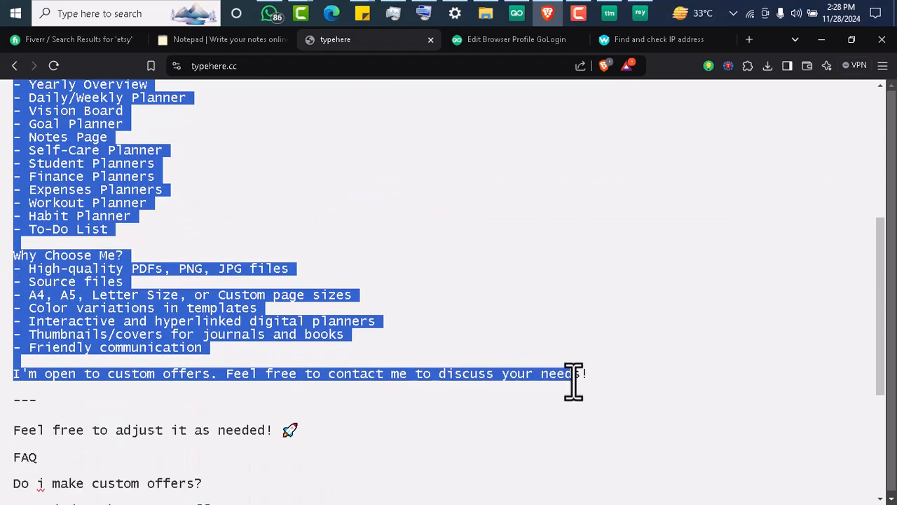
right_click(574, 377)
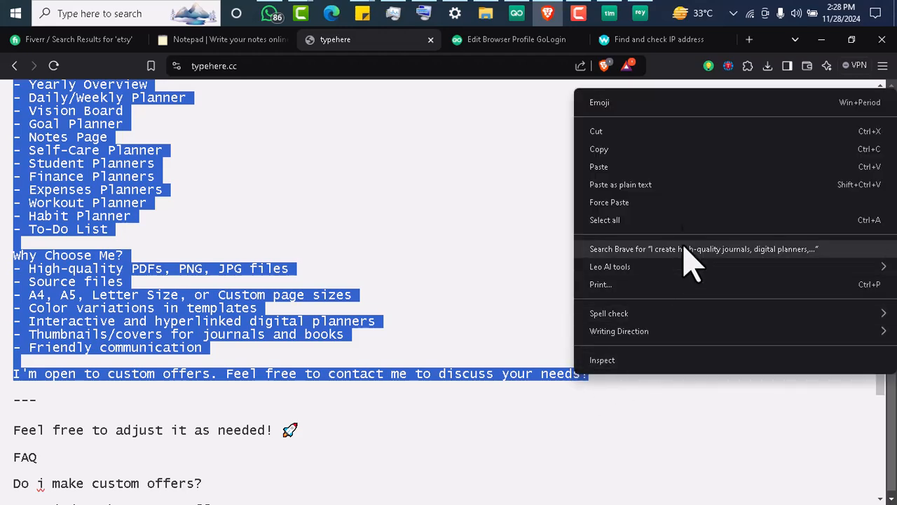
click(635, 147)
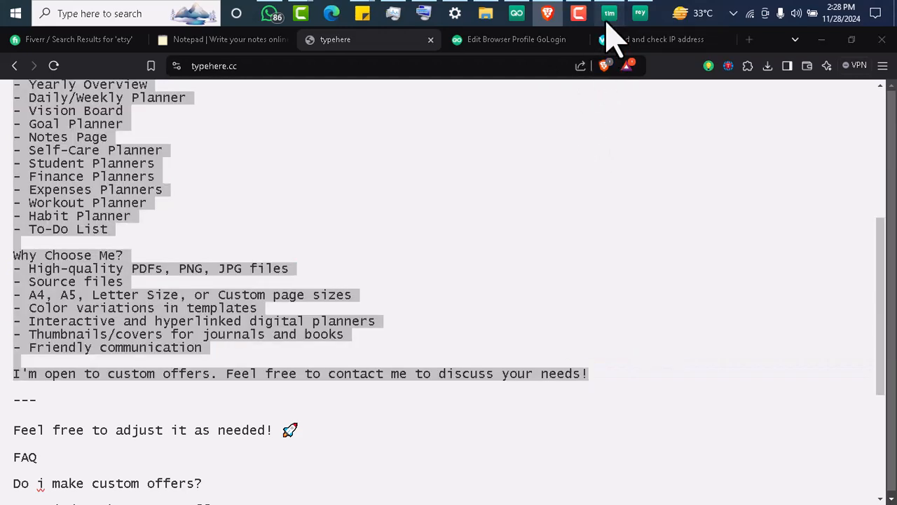
click(609, 15)
- Paste the copied text into the gig description and bold its opening paragraph
click(395, 425)
right_click(394, 425)
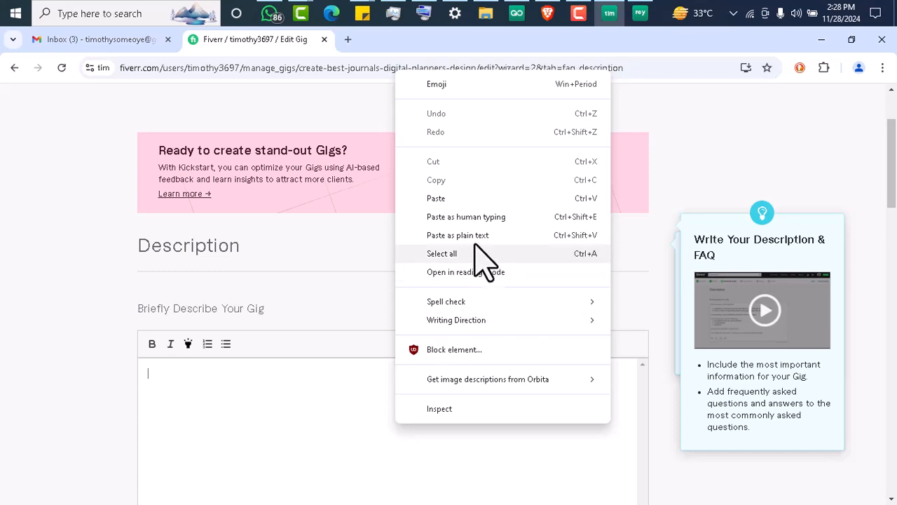
click(461, 202)
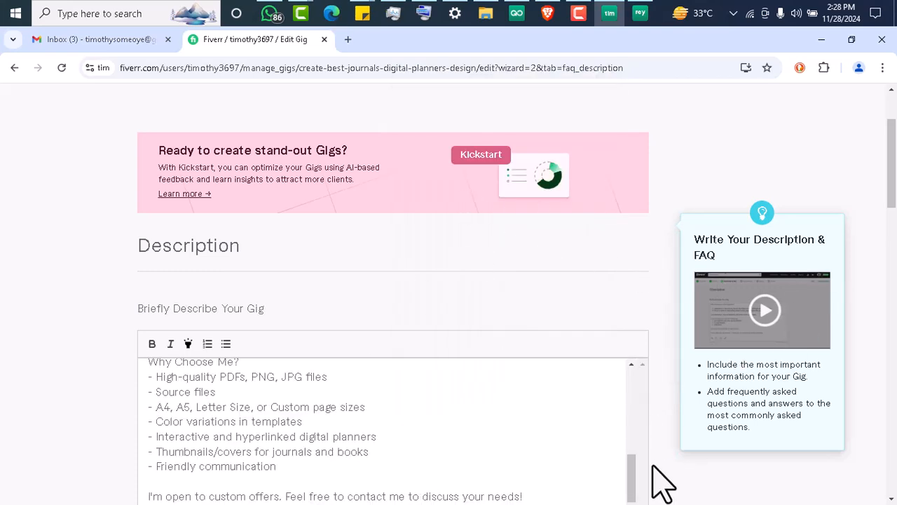
drag(630, 469, 638, 360)
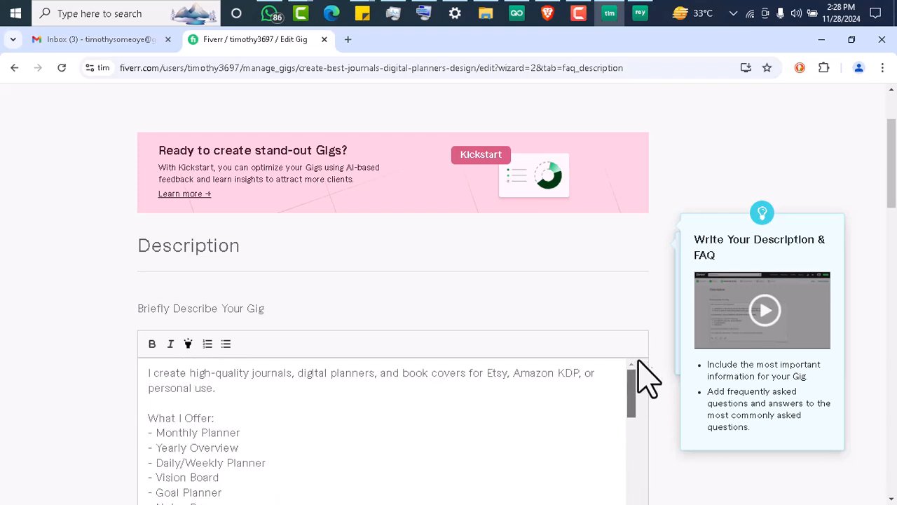
drag(244, 416, 128, 366)
click(199, 380)
drag(224, 389, 109, 385)
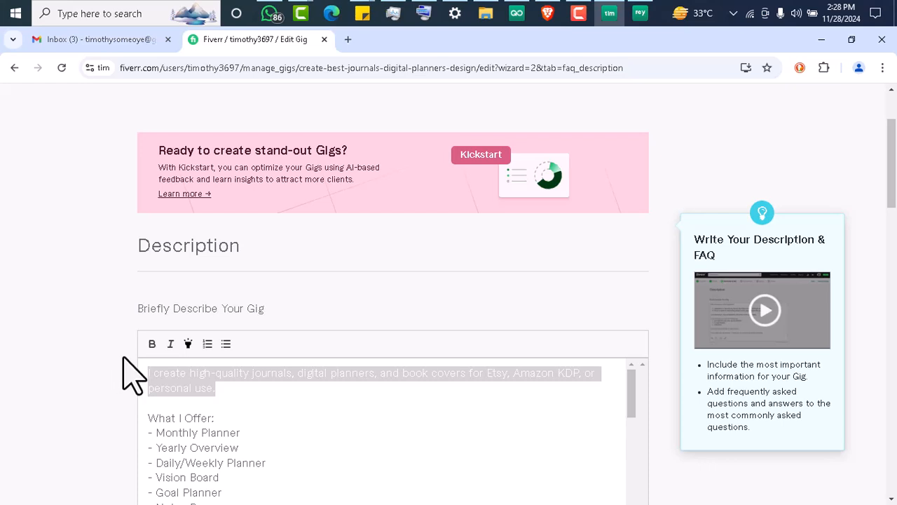
click(152, 344)
- Select the 'Why Choose Me?' and 'What I Offer:' headings in the description
drag(628, 401, 659, 474)
drag(244, 465, 140, 471)
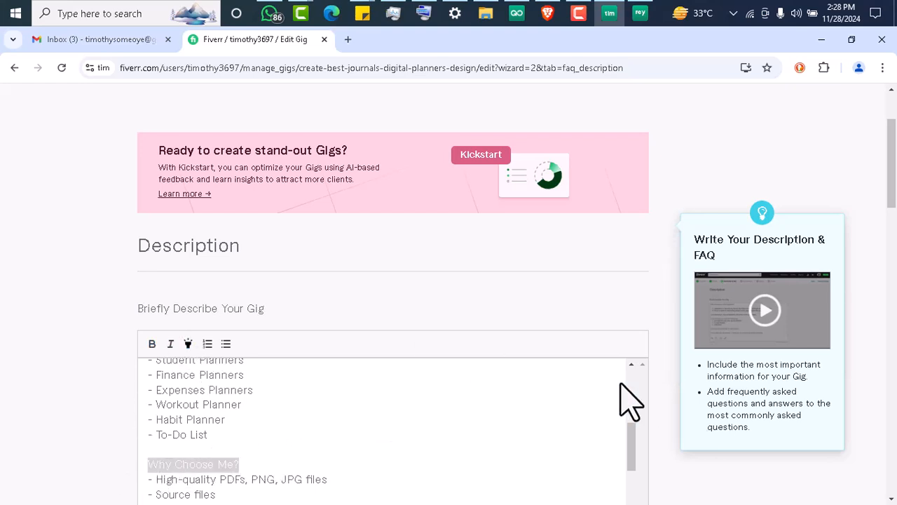
click(632, 364)
click(631, 365)
click(632, 364)
click(632, 364)
click(632, 365)
drag(233, 398, 138, 398)
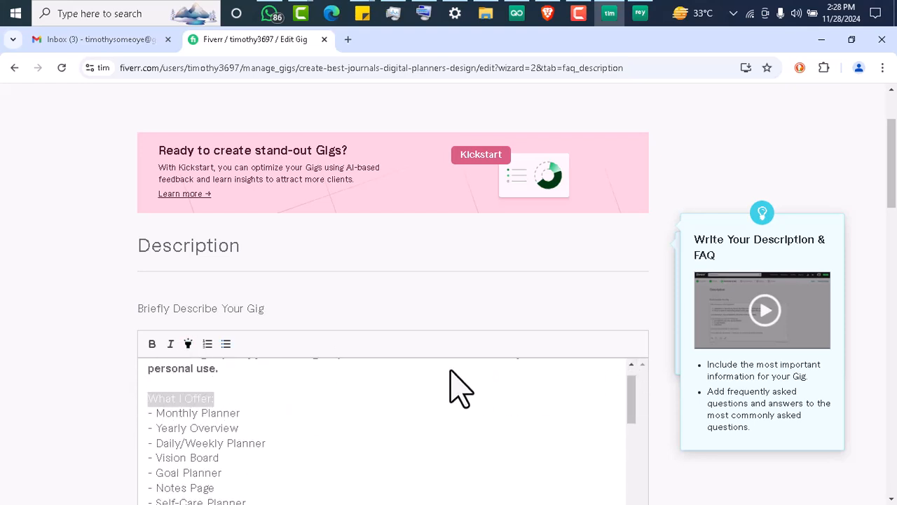
- Scroll down and start a new blank FAQ entry
drag(629, 417, 631, 484)
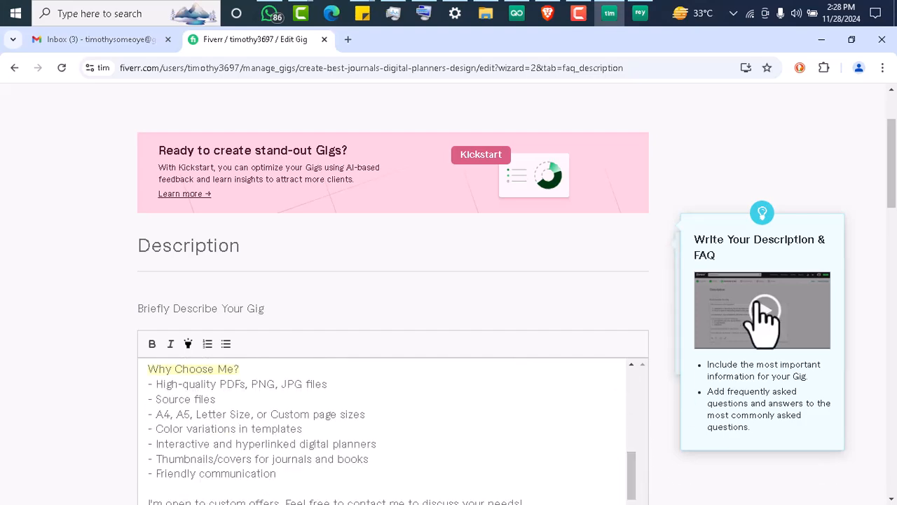
drag(890, 189, 892, 330)
click(620, 316)
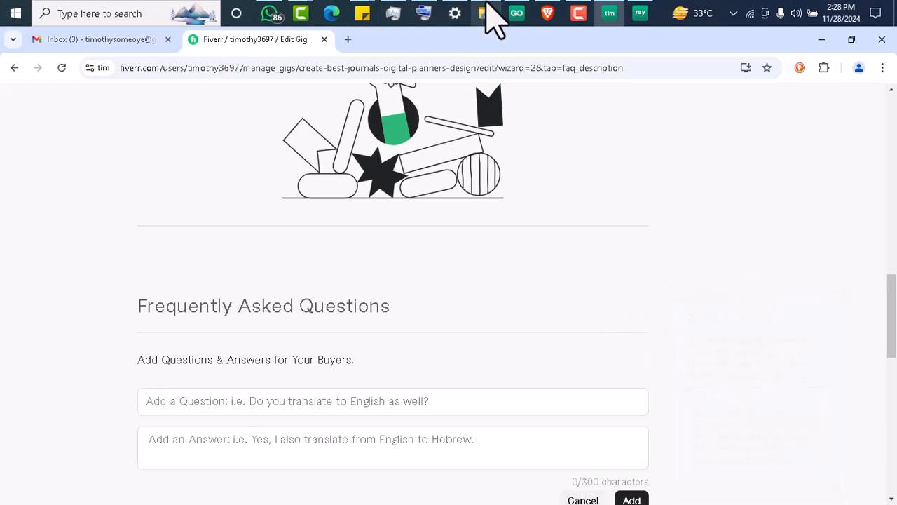
- Copy 'Do I make custom offers?' from the notes into the FAQ question field
click(548, 14)
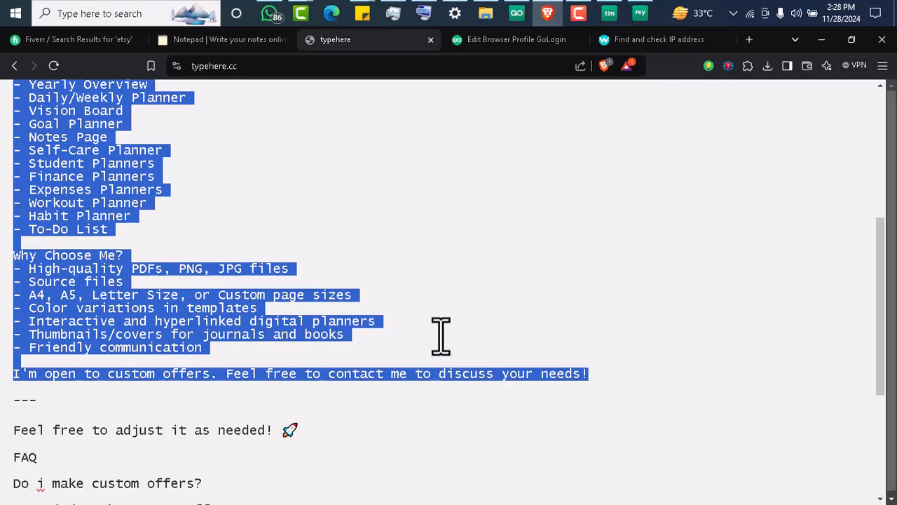
drag(888, 287, 884, 390)
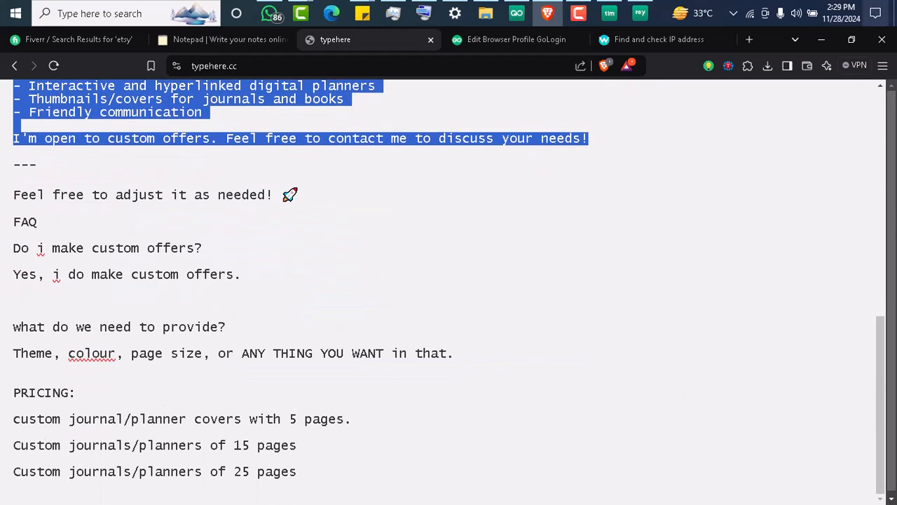
drag(13, 248, 226, 249)
right_click(206, 251)
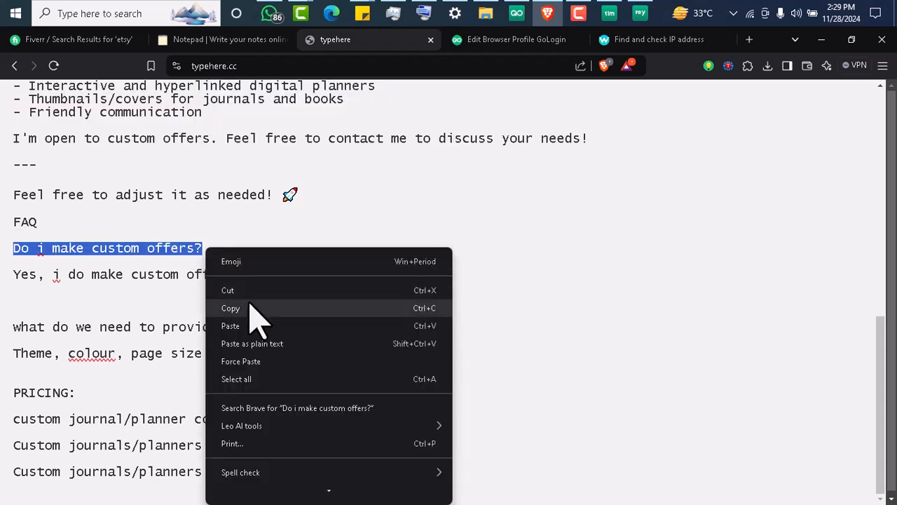
click(252, 306)
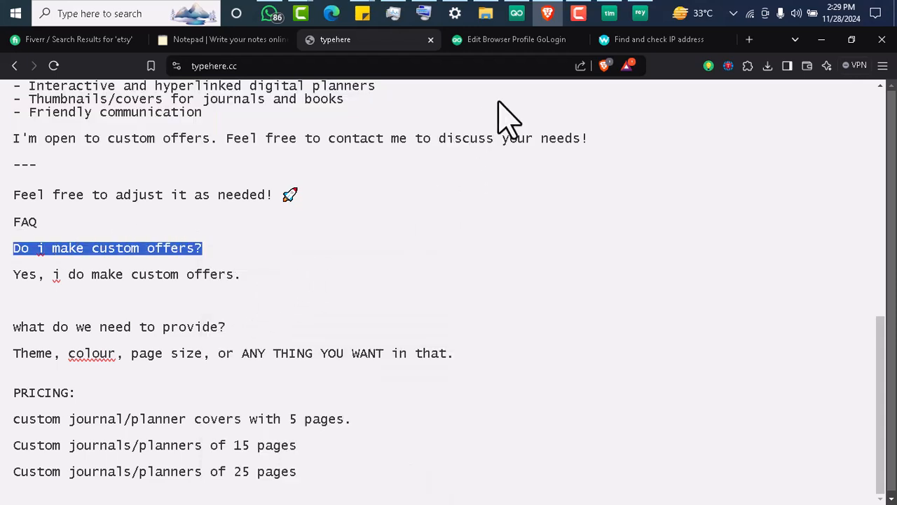
click(610, 13)
click(391, 410)
right_click(391, 410)
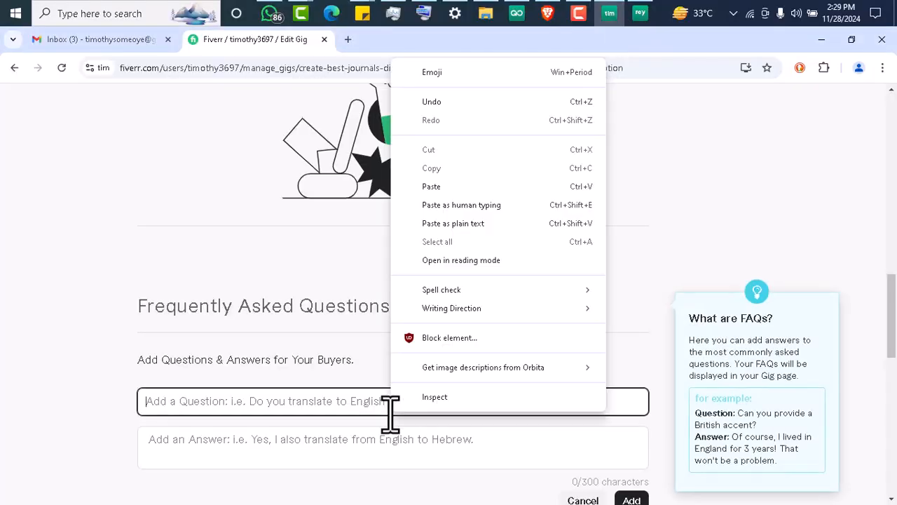
click(484, 188)
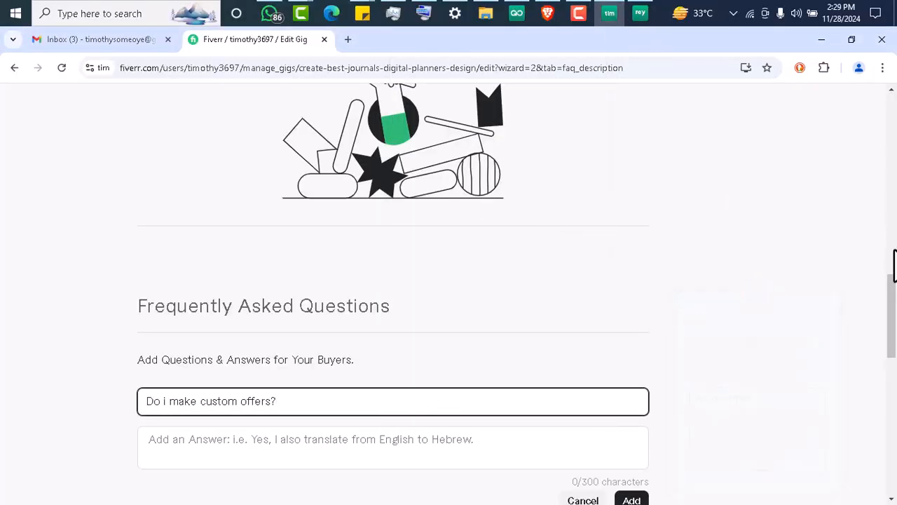
- Paste the answer 'Yes, i do make custom offers.' and save the FAQ
scroll(891, 315, down, 2)
click(584, 343)
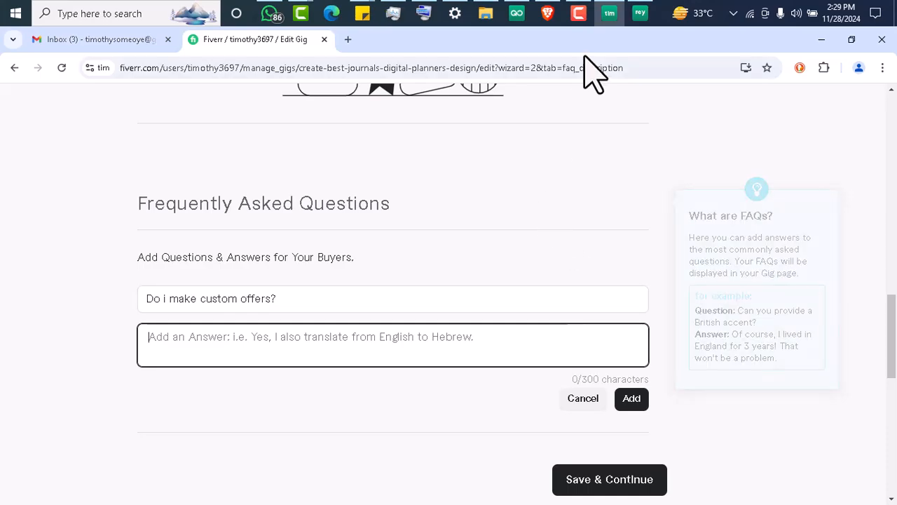
click(547, 13)
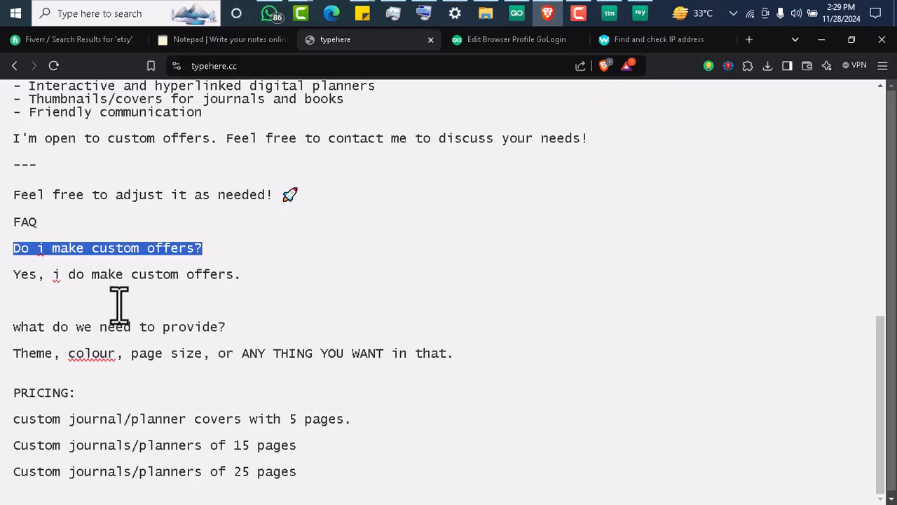
triple_click(160, 278)
right_click(161, 283)
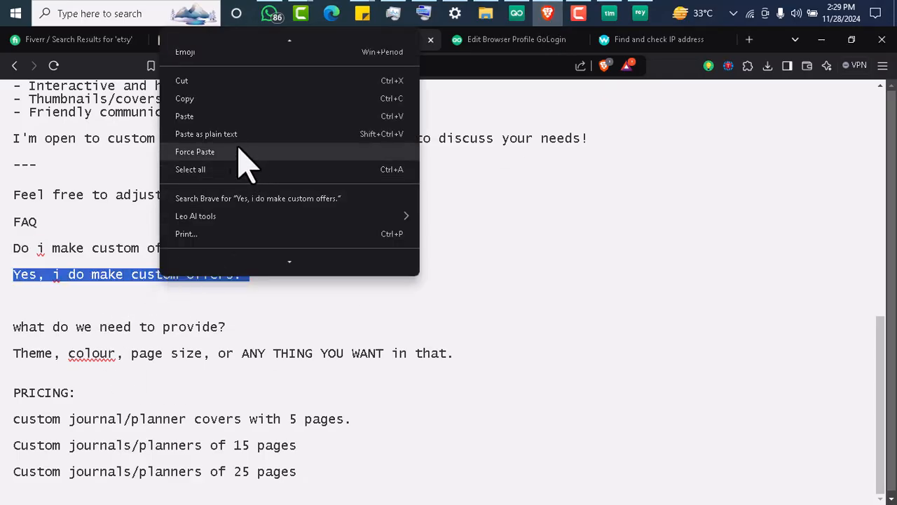
click(183, 99)
click(607, 15)
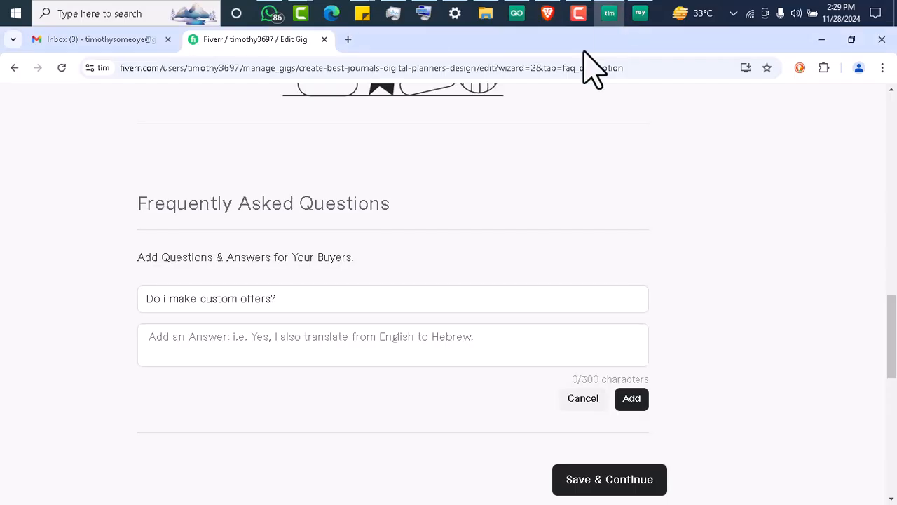
right_click(442, 342)
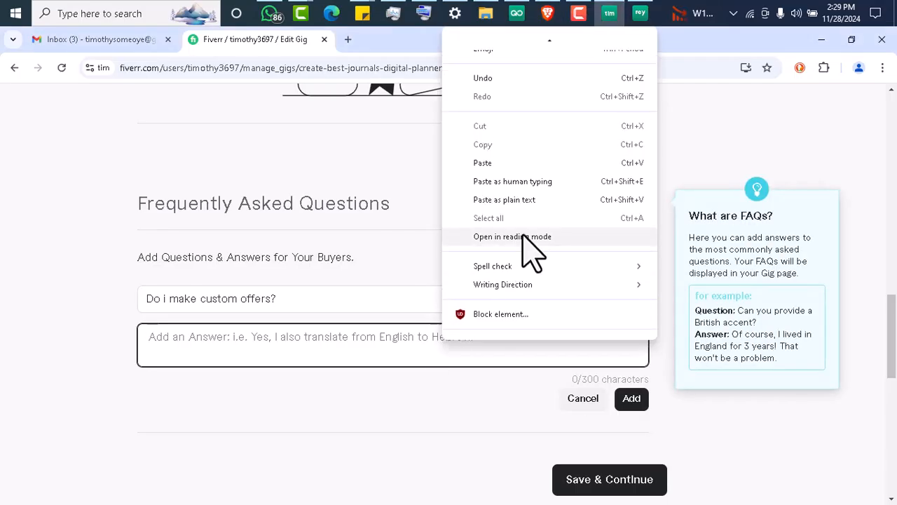
click(533, 163)
click(632, 398)
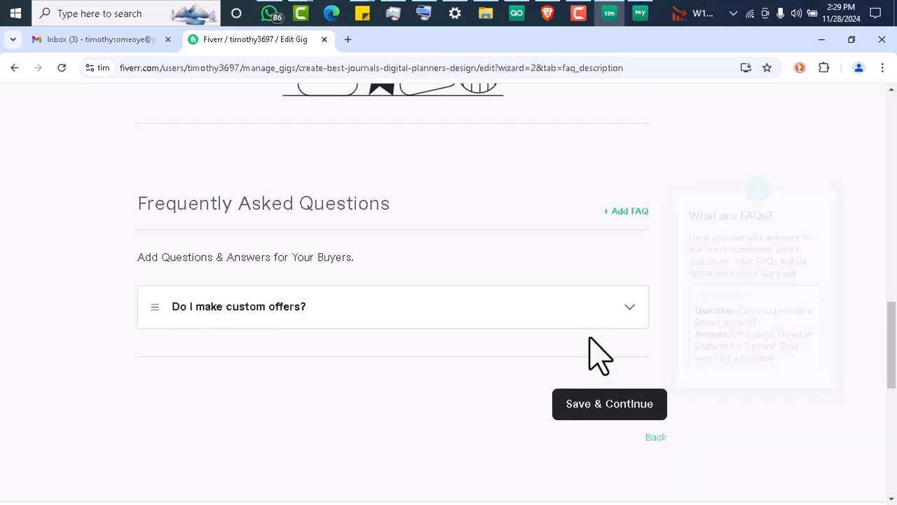
- Start a new FAQ and paste the question 'what do we need to provide?' from the notes
click(617, 209)
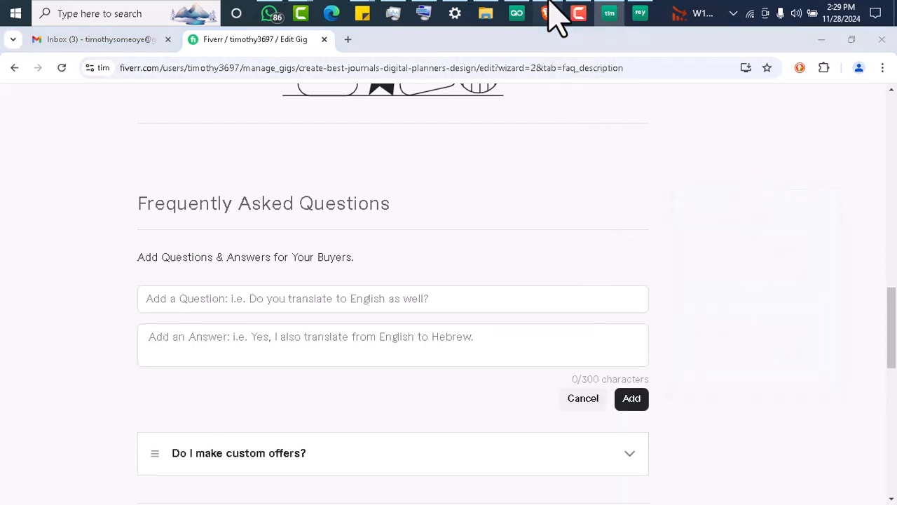
click(549, 14)
drag(15, 327, 218, 326)
right_click(221, 339)
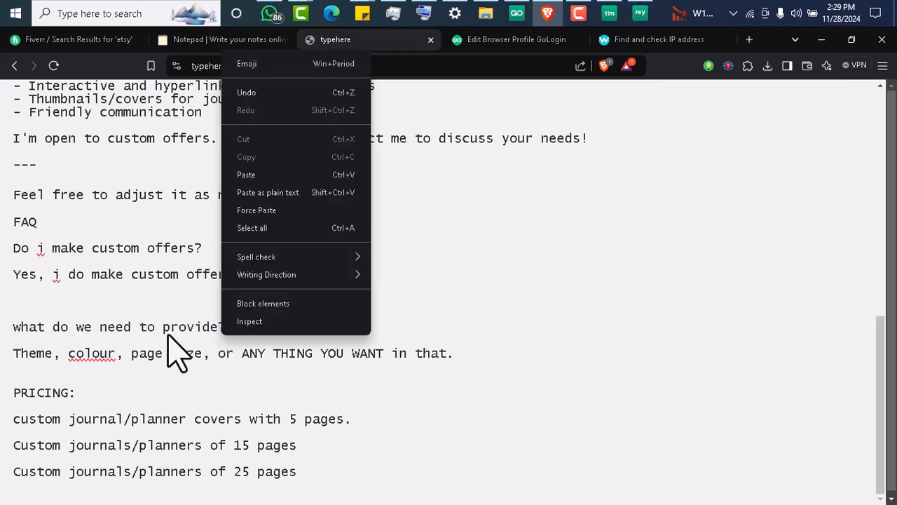
triple_click(169, 329)
right_click(168, 335)
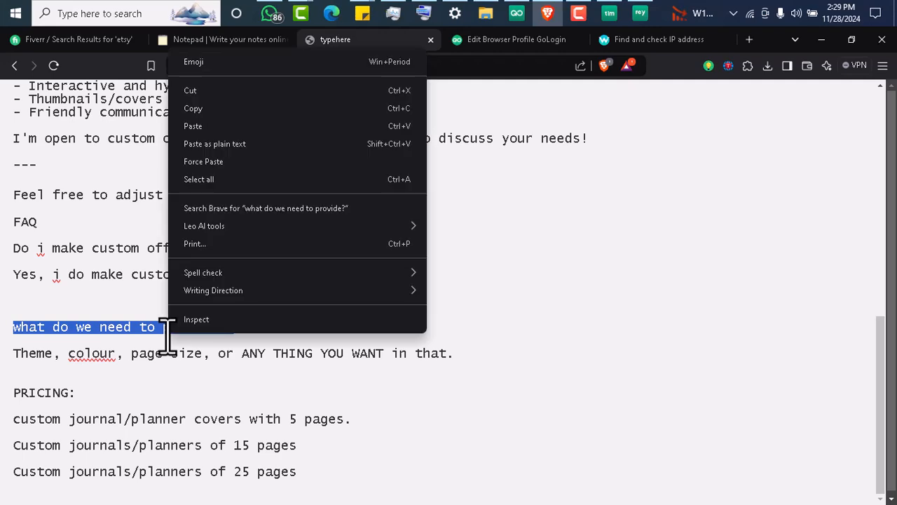
click(189, 109)
click(609, 14)
click(476, 300)
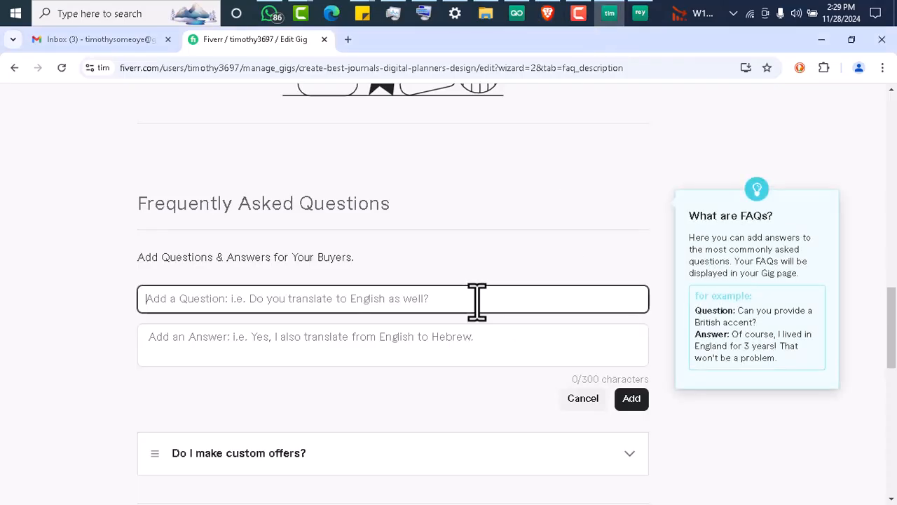
right_click(477, 300)
click(551, 177)
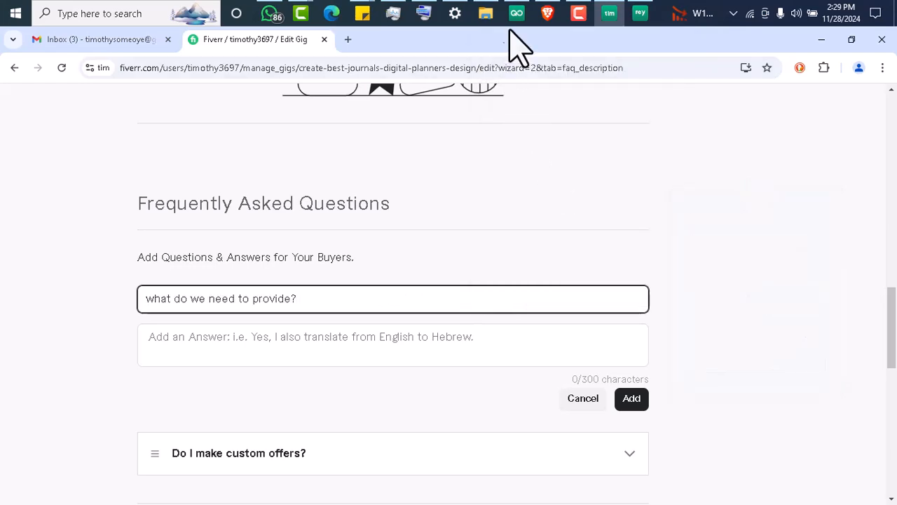
- Paste the theme, colour and page-size answer, add the FAQ, and Save & Continue
click(547, 14)
triple_click(159, 357)
right_click(161, 360)
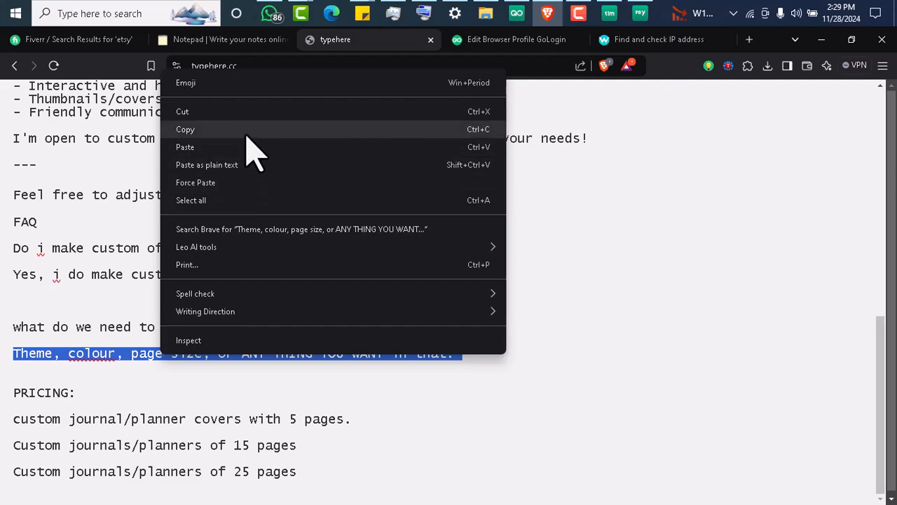
click(249, 133)
click(609, 13)
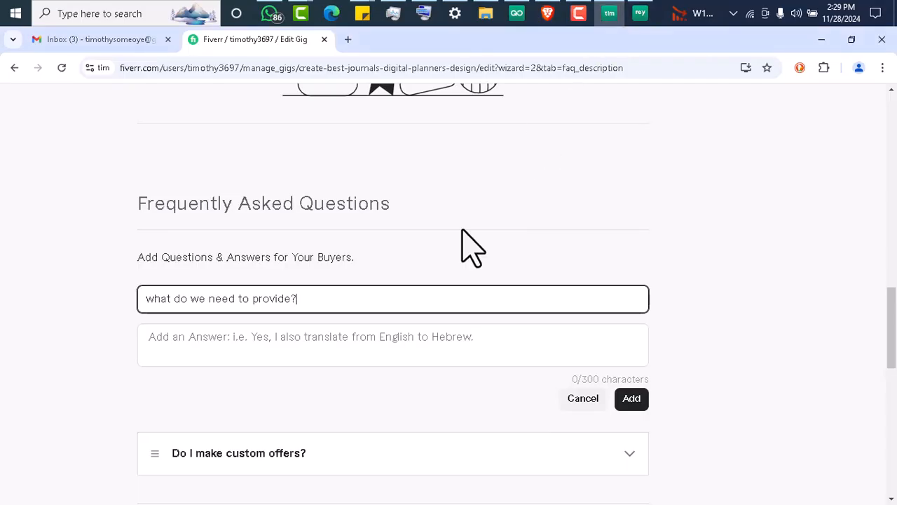
click(419, 353)
right_click(418, 353)
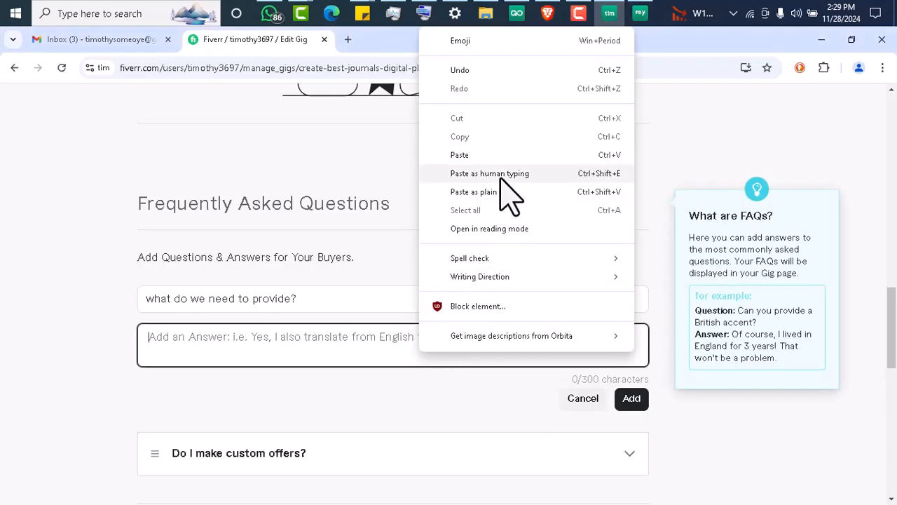
click(507, 155)
click(633, 401)
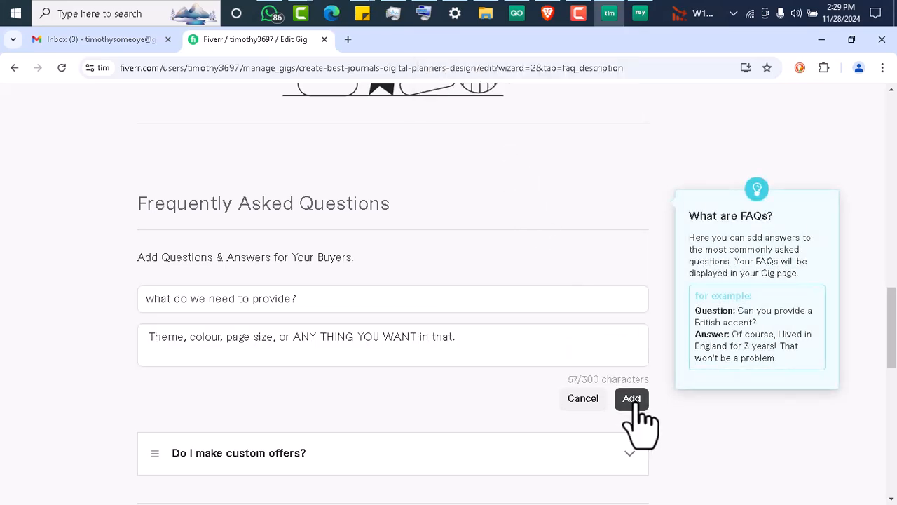
scroll(851, 394, down, 2)
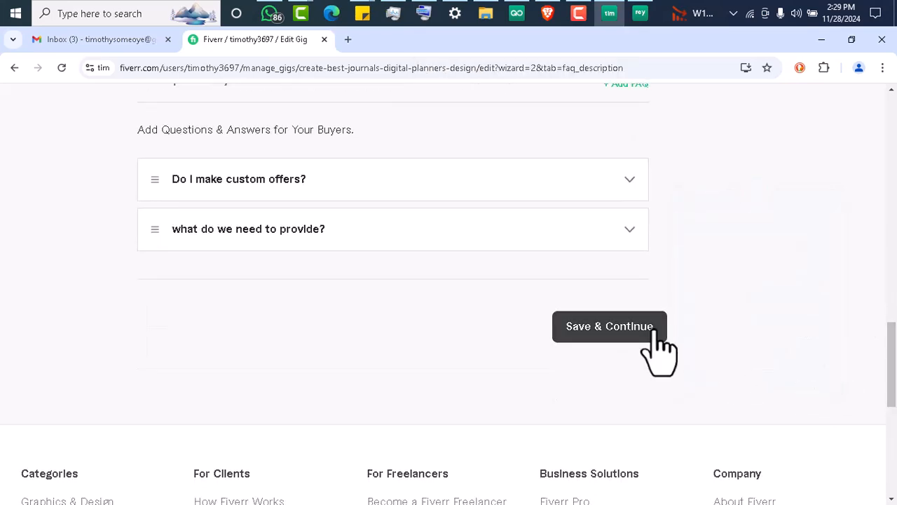
click(624, 327)
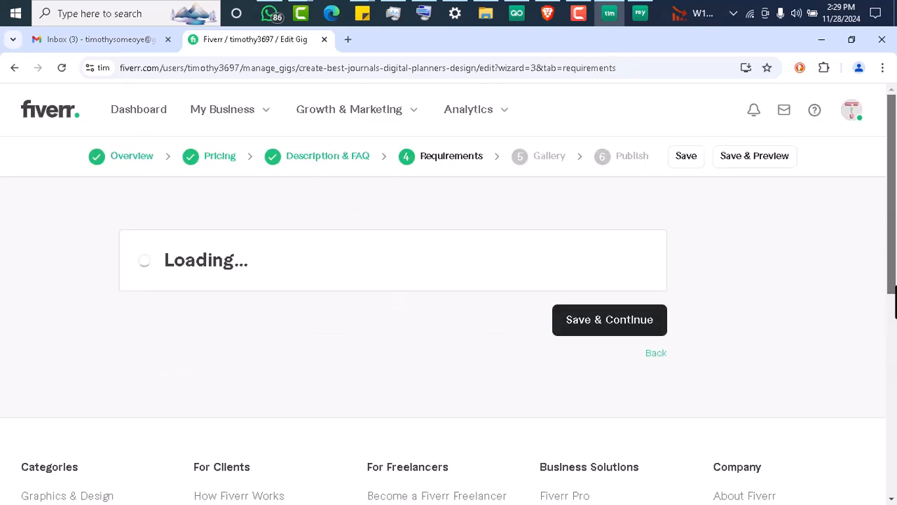
- Add a new buyer question on the Requirements step and type 'YO' in its box
scroll(896, 288, down, 3)
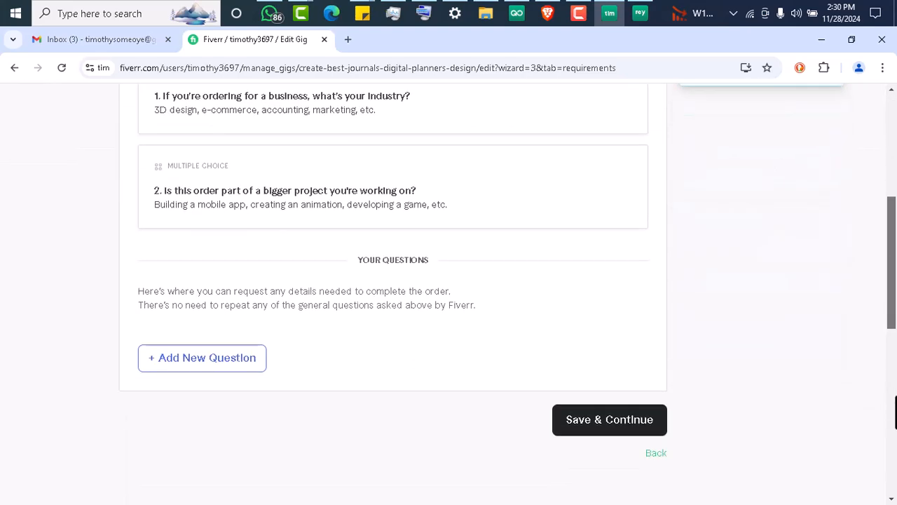
click(231, 359)
click(365, 400)
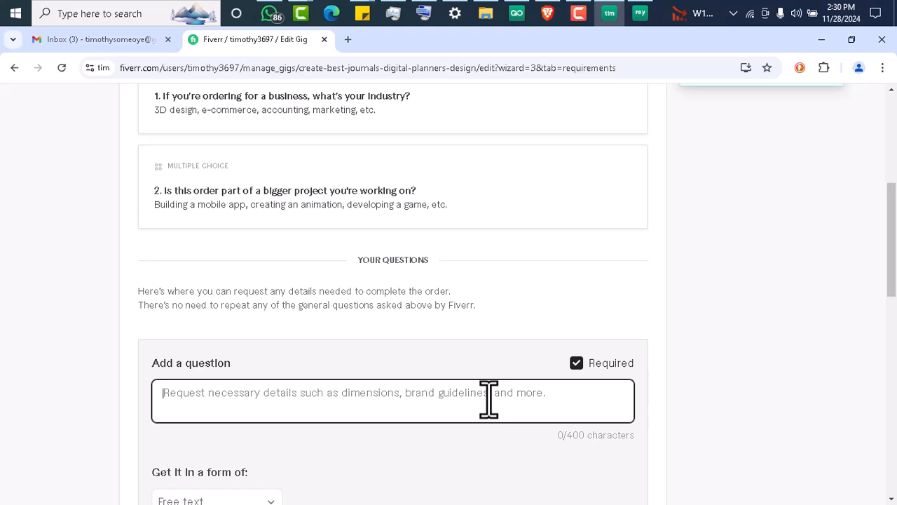
text(YOUR)
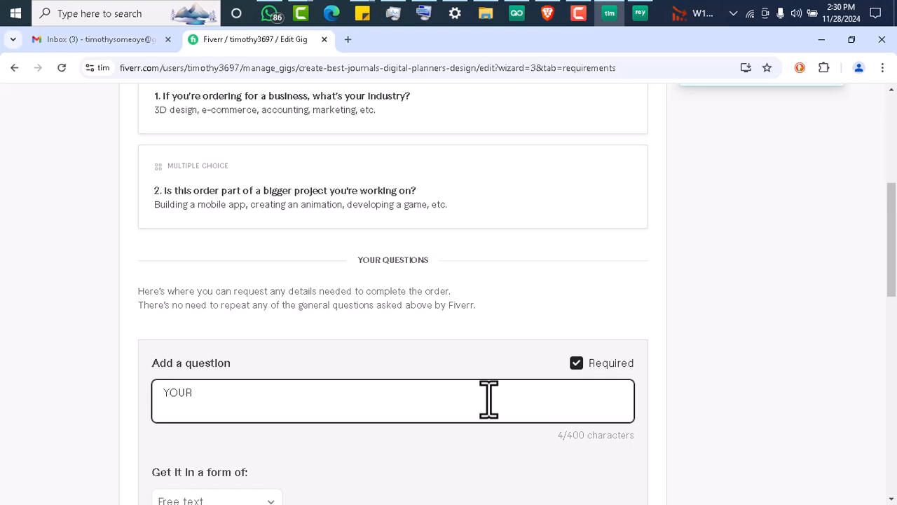
- Visit the Overview step, then return to Requirements for an empty question form
drag(894, 210, 892, 103)
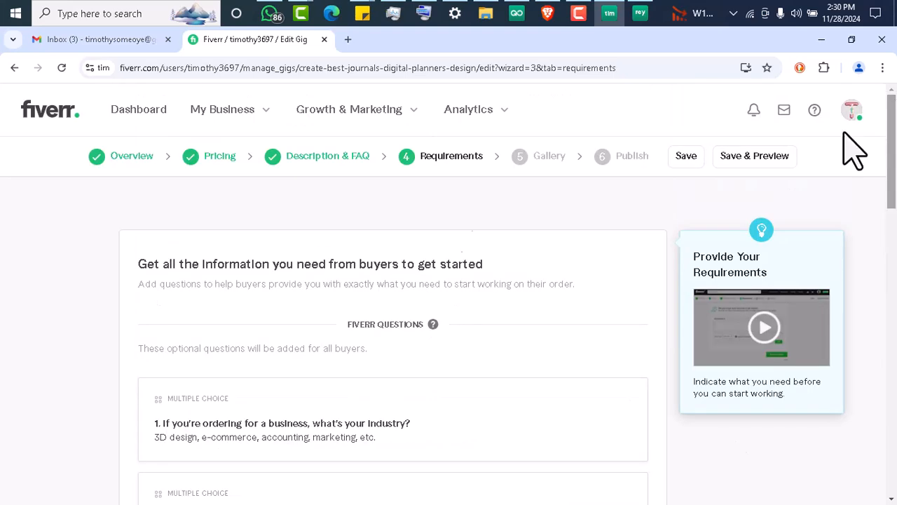
click(112, 169)
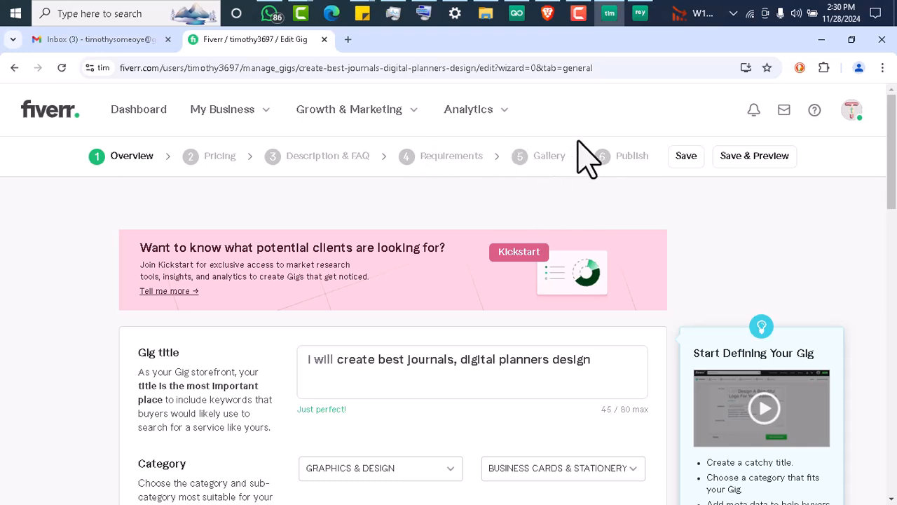
click(677, 157)
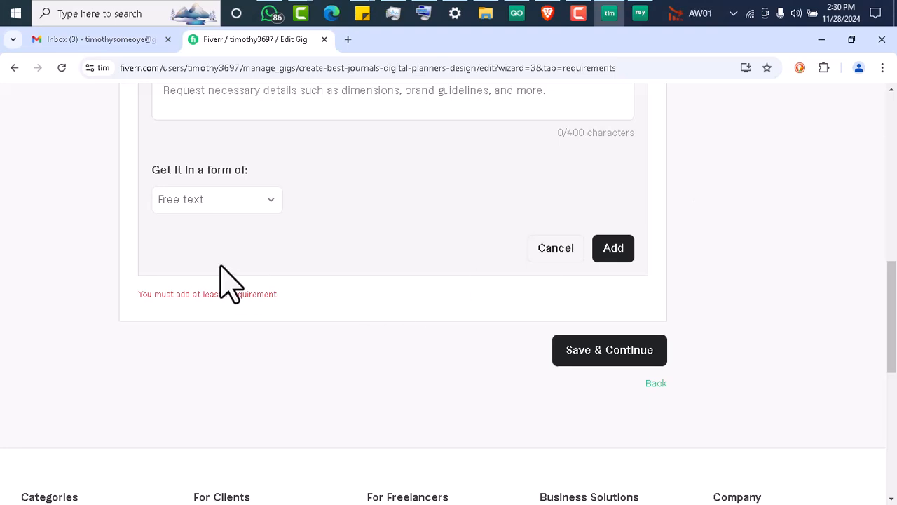
- Add the free-text question 'KINDLY MESSAGE ME IN MY INBOX TO GET YOUR REQUIREMENT' and save Requirements
drag(895, 312, 895, 268)
click(452, 269)
click(452, 268)
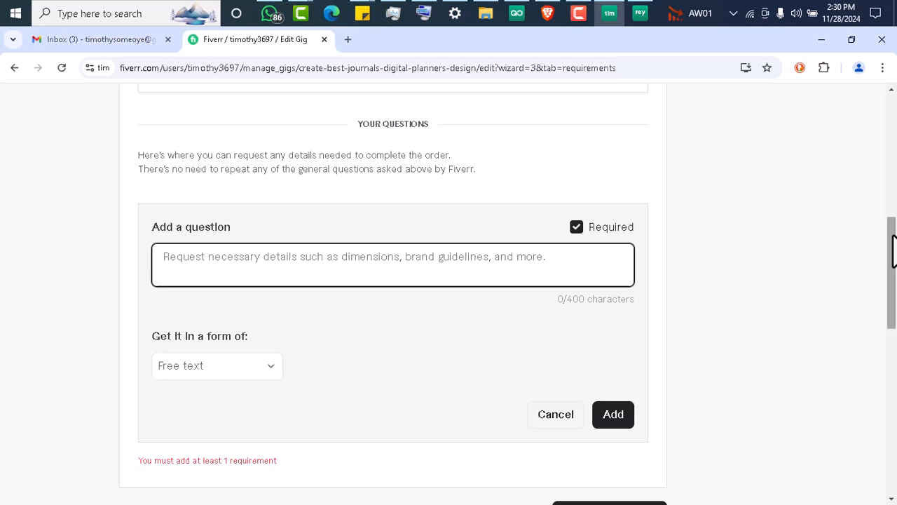
text(Ki)
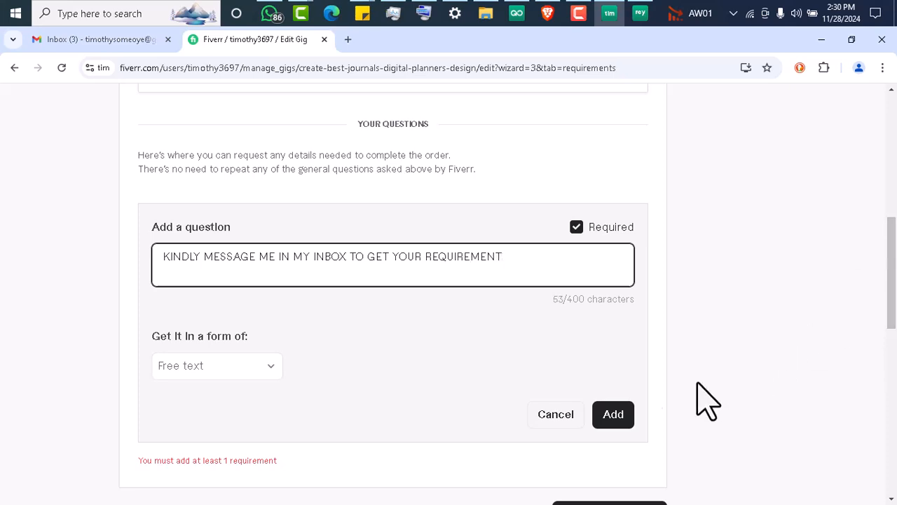
click(621, 415)
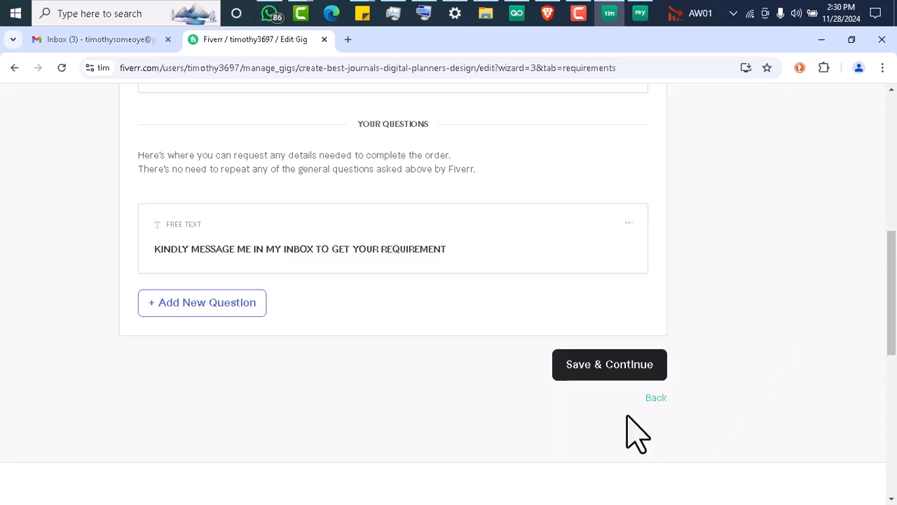
click(596, 368)
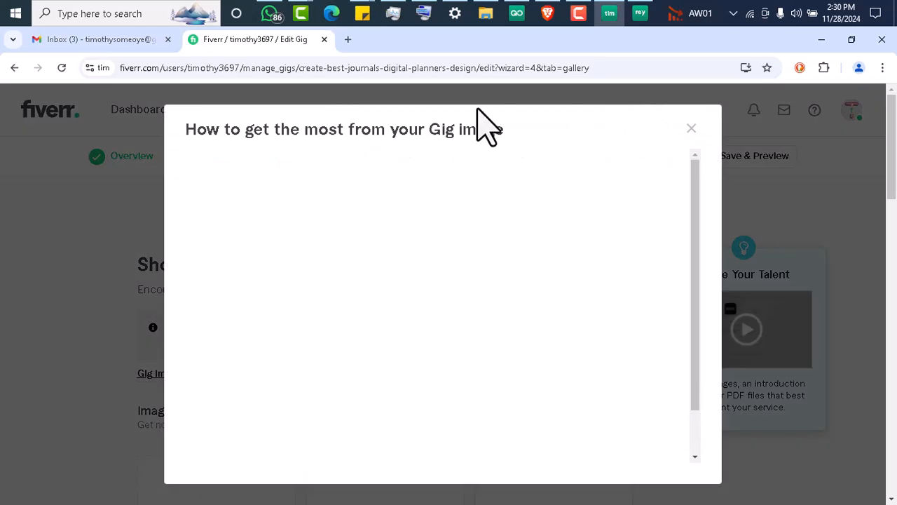
- Close the Gig image guidelines popup in both accounts' gig editors, ending on the journals gig
click(644, 14)
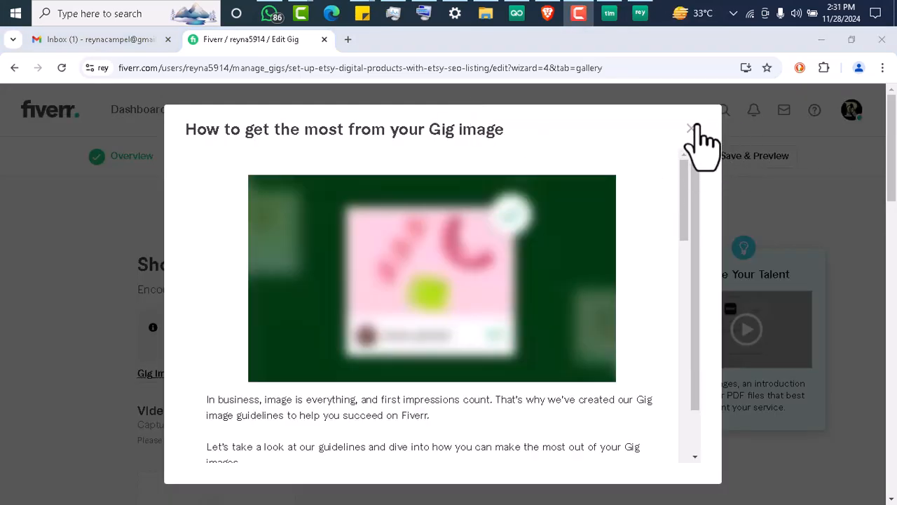
click(691, 128)
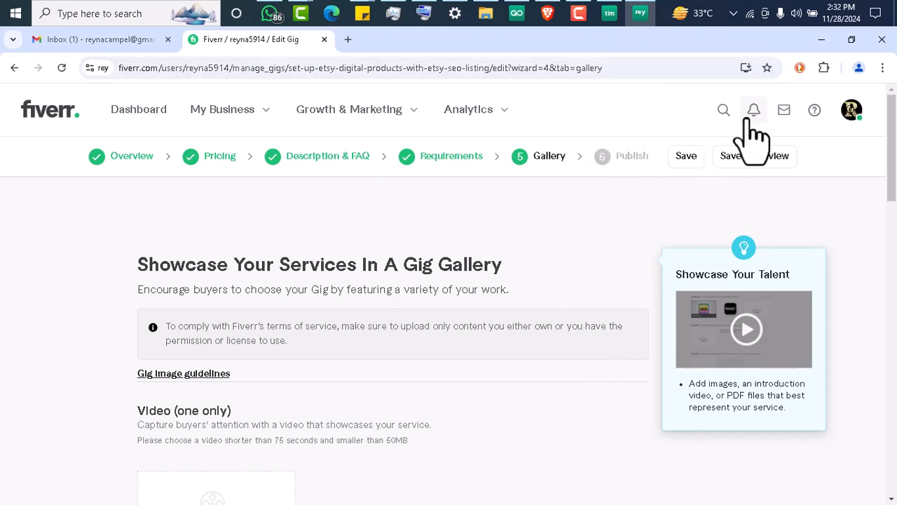
mouse_move(605, 9)
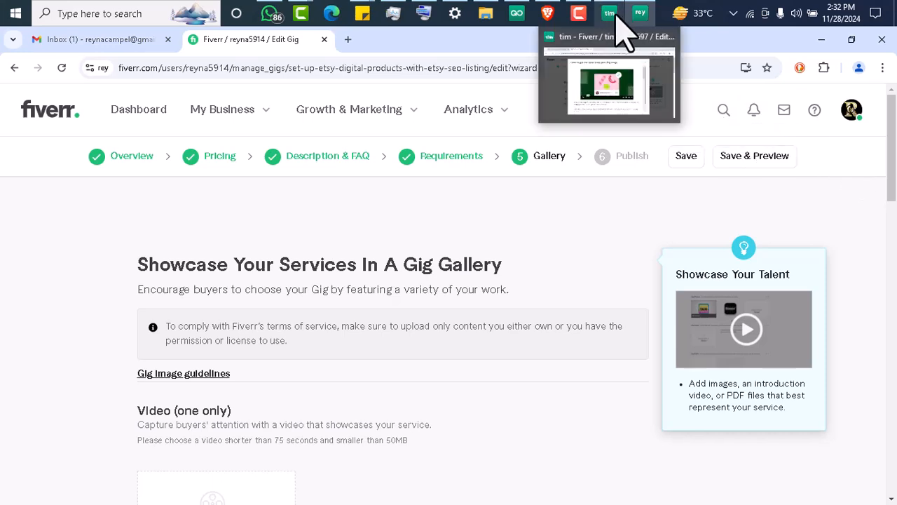
click(616, 16)
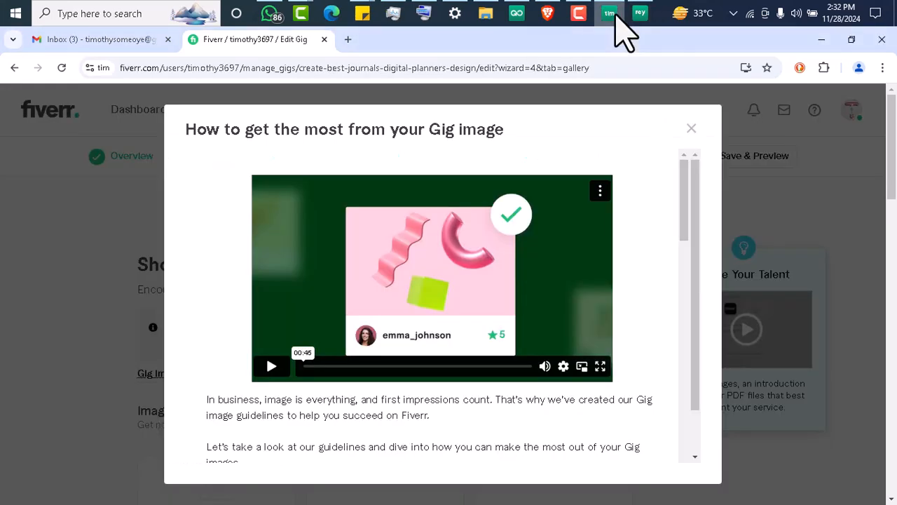
click(691, 130)
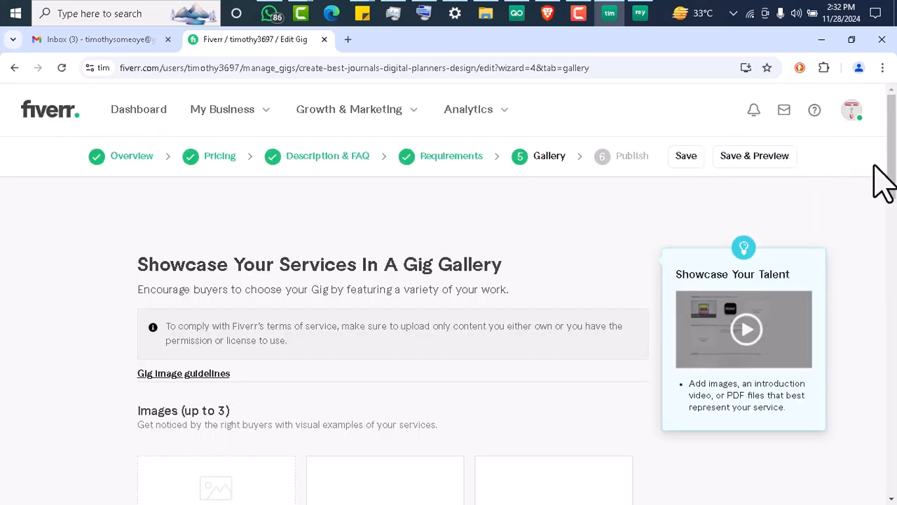
- Upload the DIGIAL PRODUCT DESIGN image into the first gig's gallery
drag(895, 156, 895, 229)
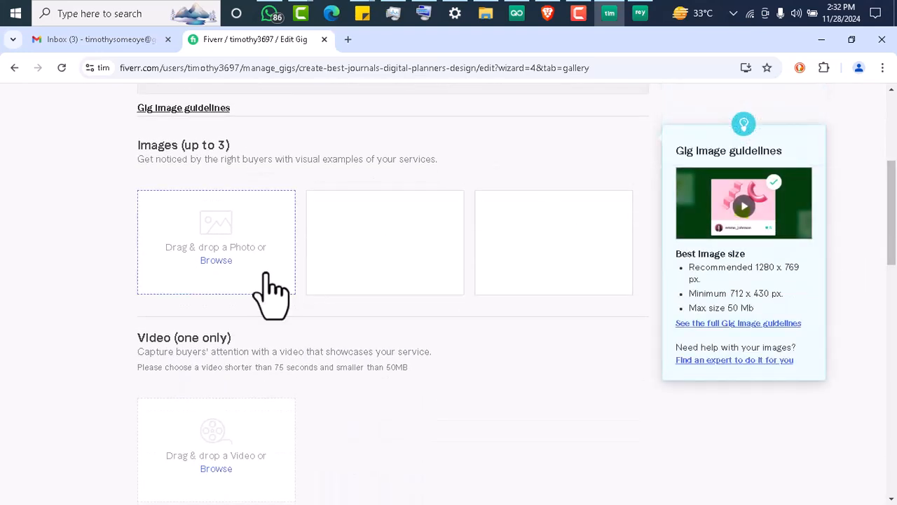
click(222, 263)
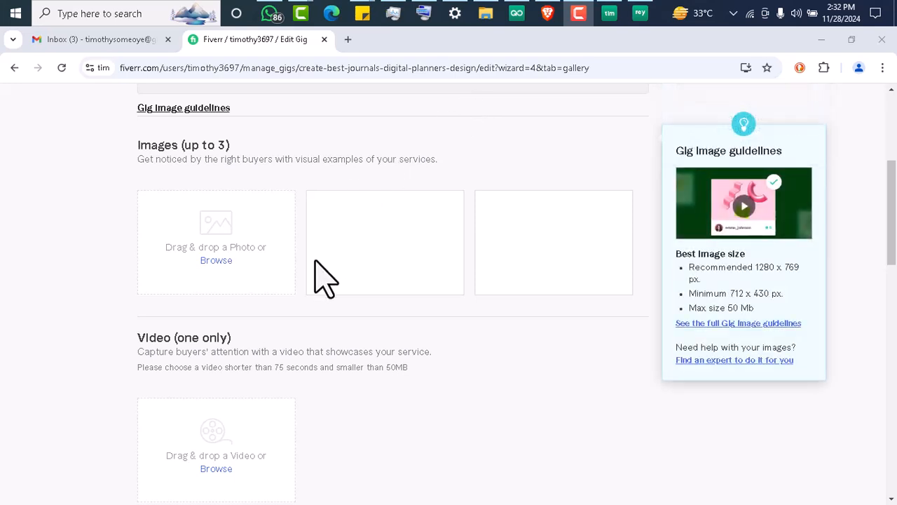
click(214, 265)
drag(442, 265, 442, 291)
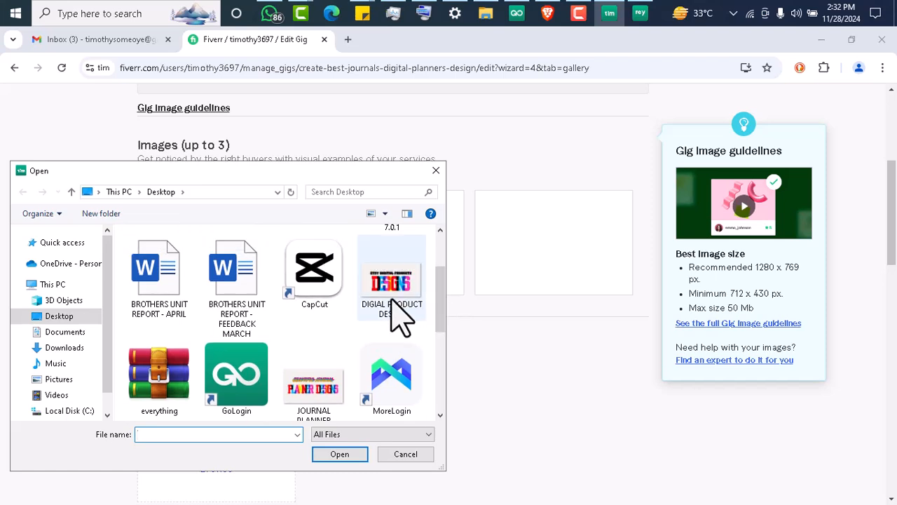
click(390, 298)
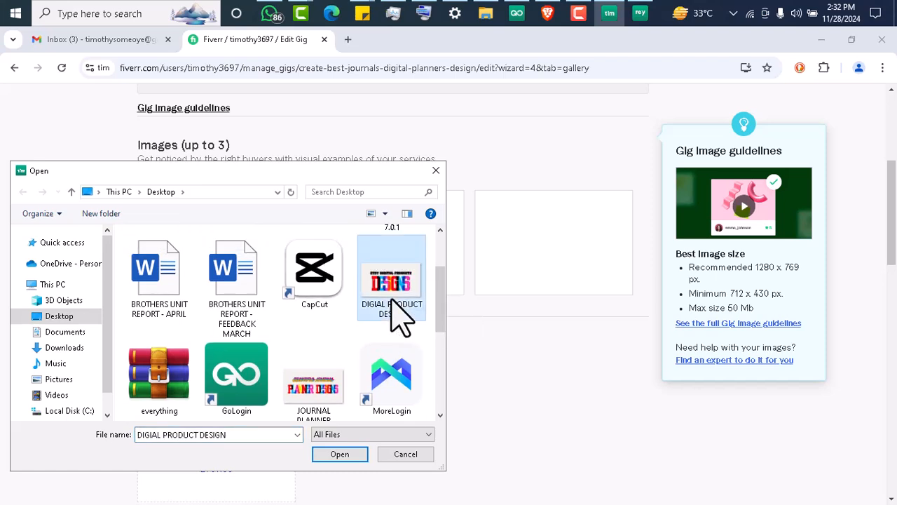
click(355, 459)
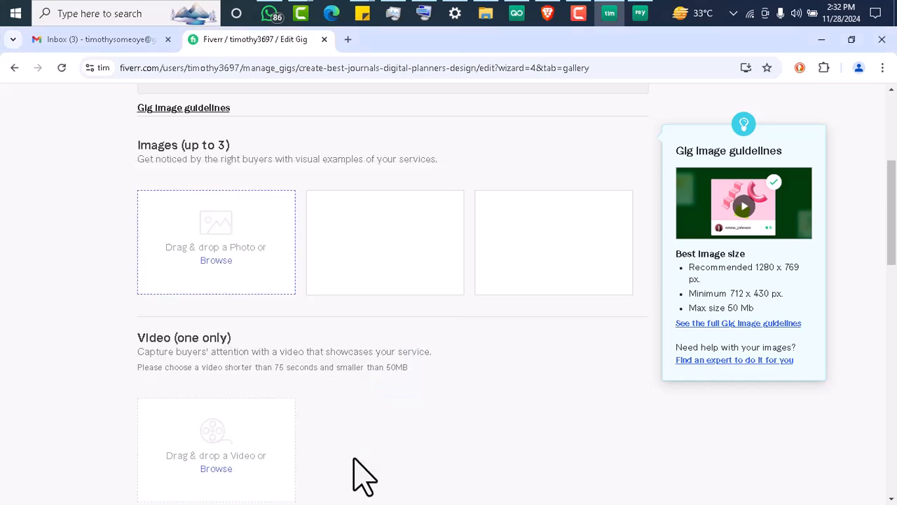
- In the other account's gig, upload JOURNAL PLANNER DESIGN as the primary gallery image
click(640, 14)
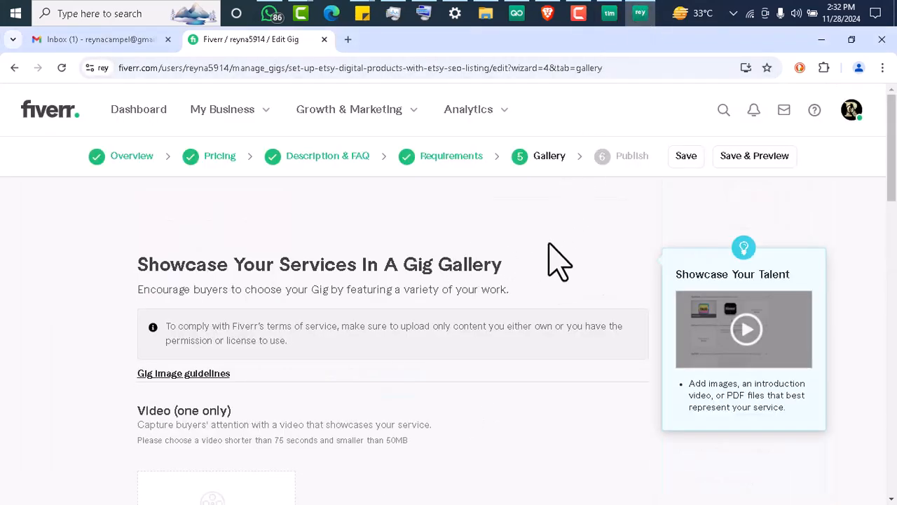
drag(894, 163, 895, 268)
click(215, 335)
drag(439, 271, 447, 291)
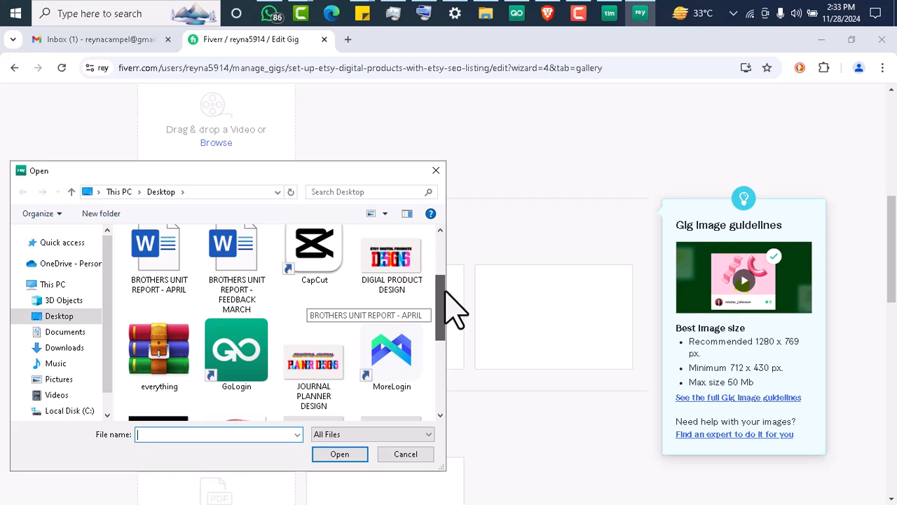
click(337, 379)
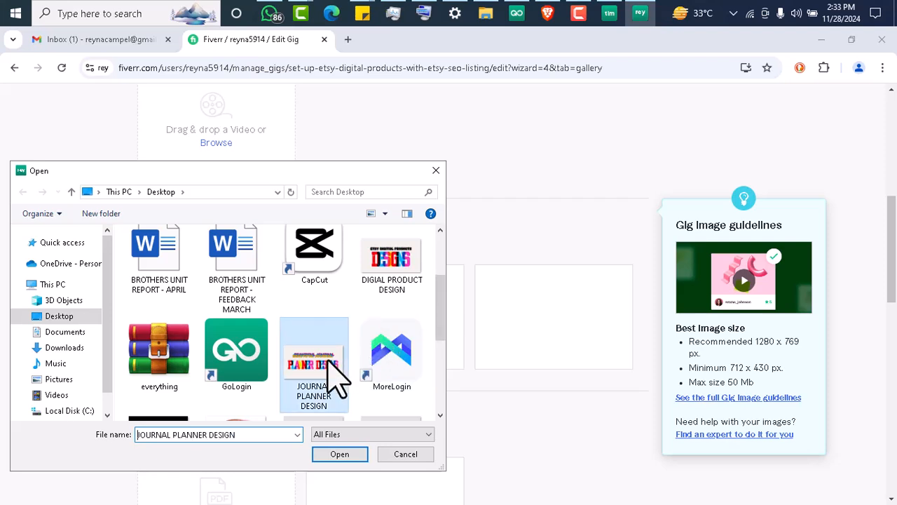
click(358, 456)
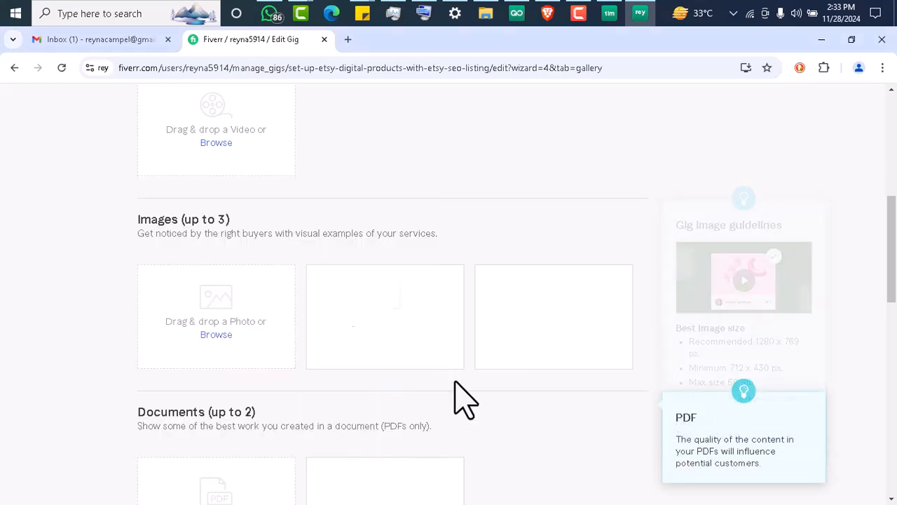
drag(895, 260, 889, 343)
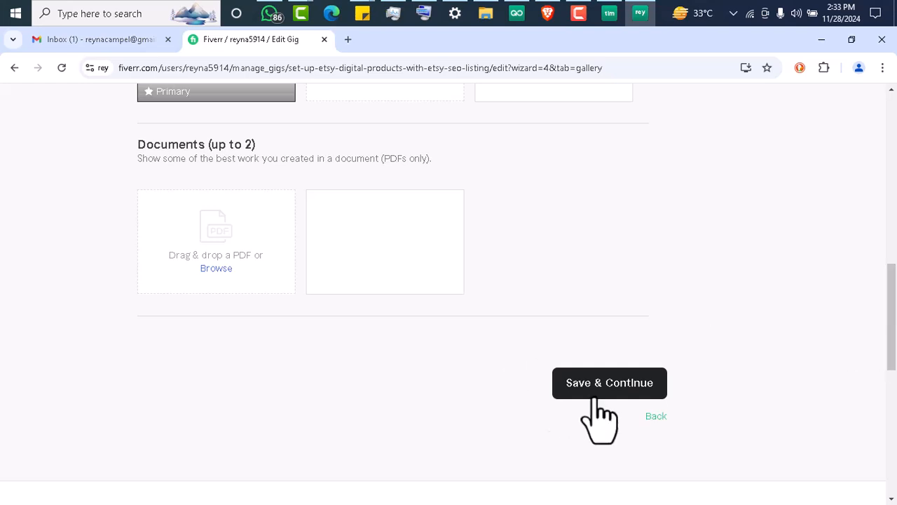
- Try saving the gallery, which reports the missing materials declaration
click(628, 388)
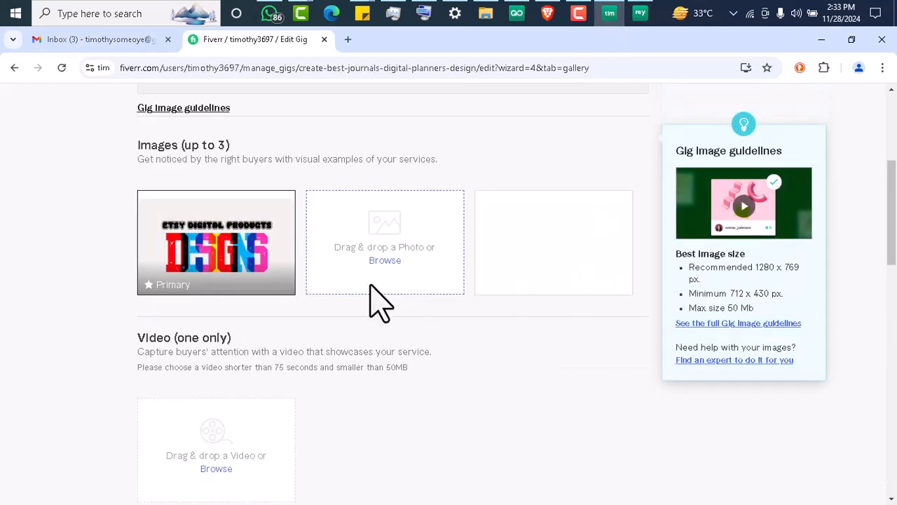
drag(893, 197, 893, 304)
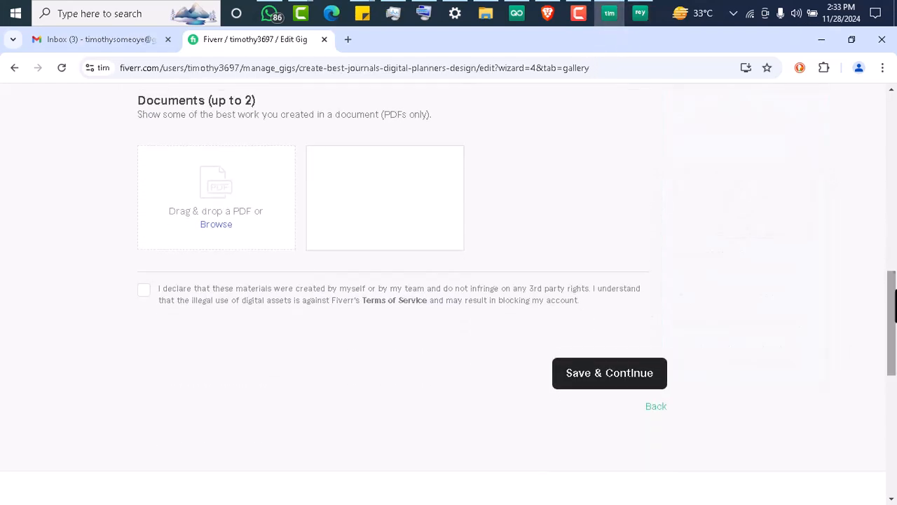
click(635, 372)
scroll(211, 326, down, 1)
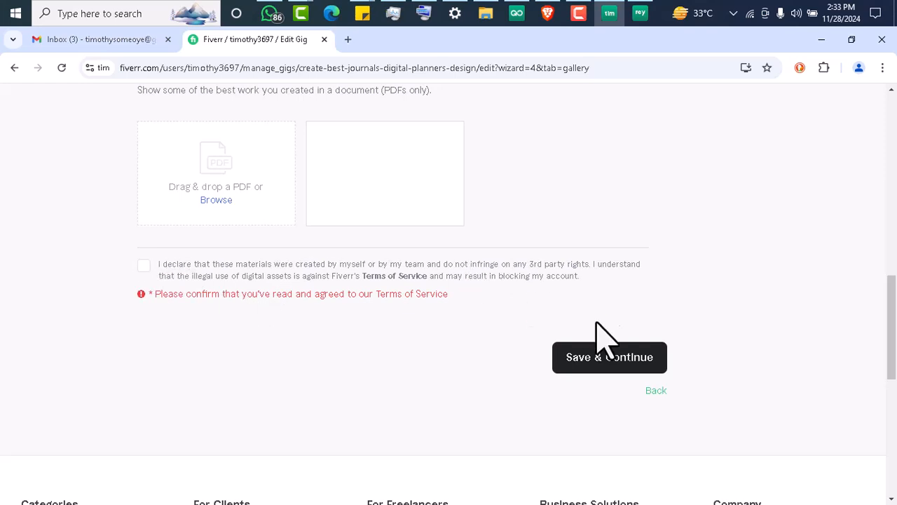
drag(885, 319, 894, 194)
mouse_move(240, 281)
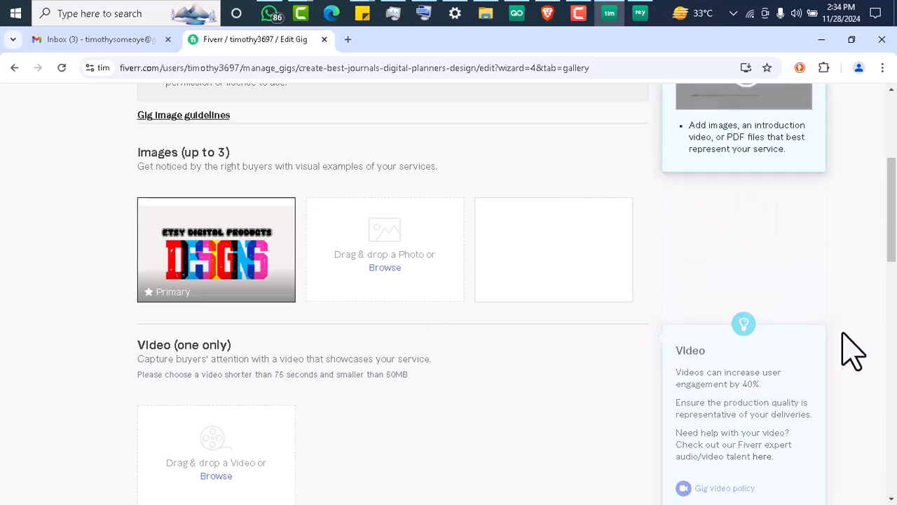
scroll(895, 266, up, 2)
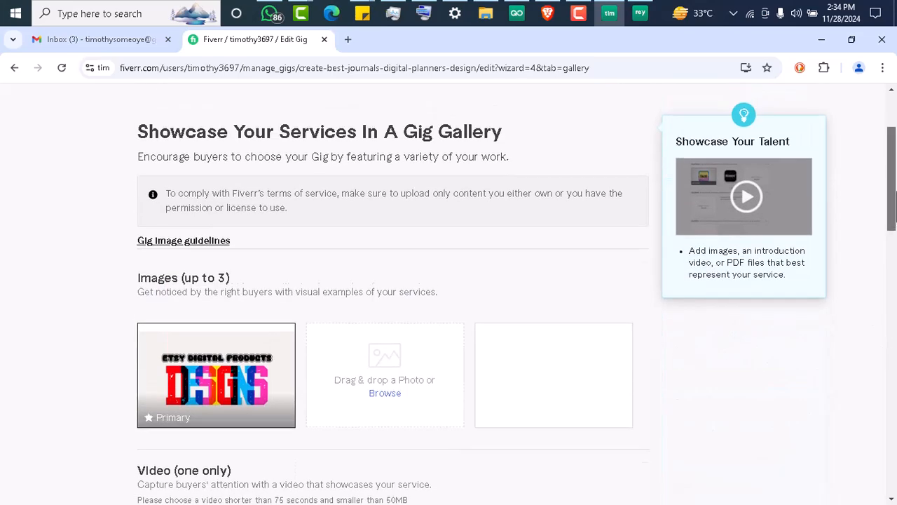
scroll(893, 210, down, 3)
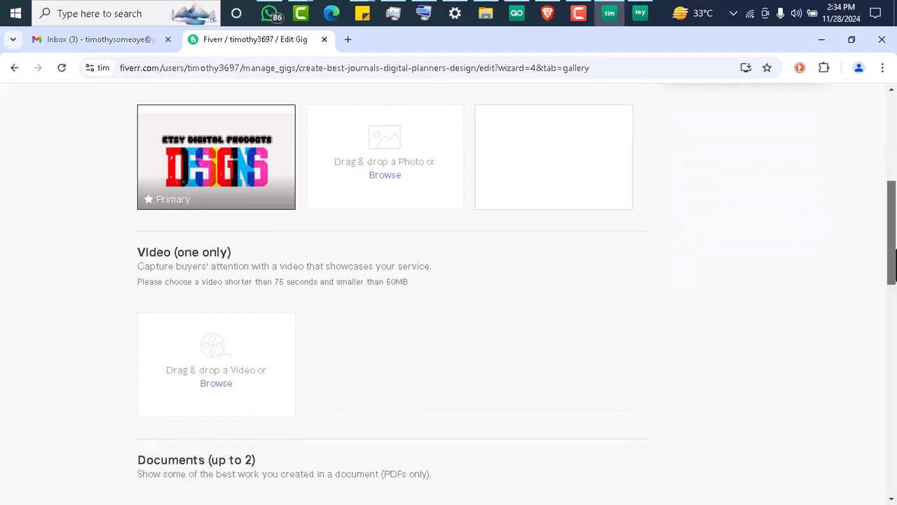
scroll(893, 210, up, 3)
drag(893, 210, 893, 352)
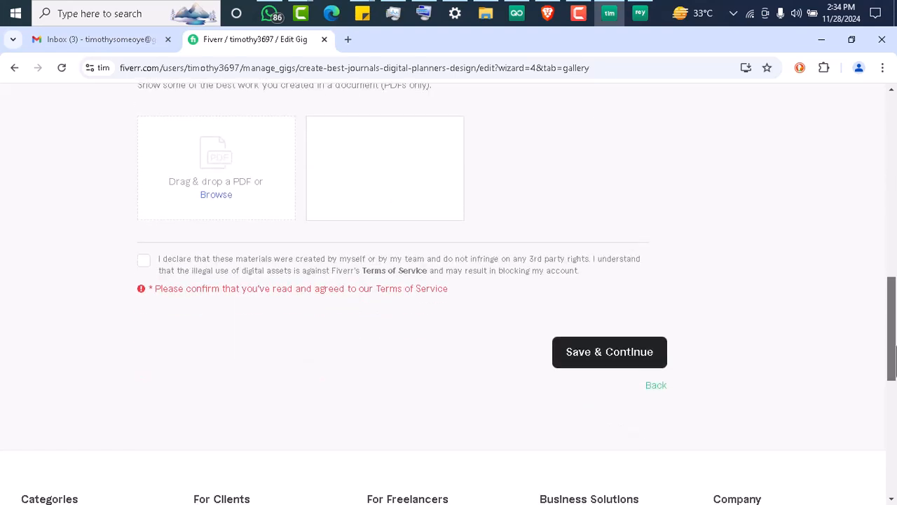
- Tick the 'I declare these materials' checkbox and save the gallery to reach Publish
click(144, 261)
drag(893, 330, 893, 351)
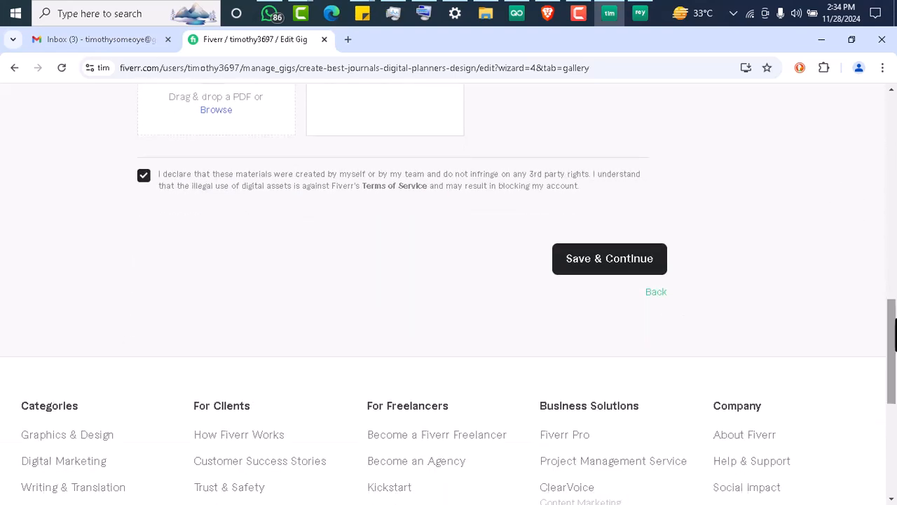
click(609, 260)
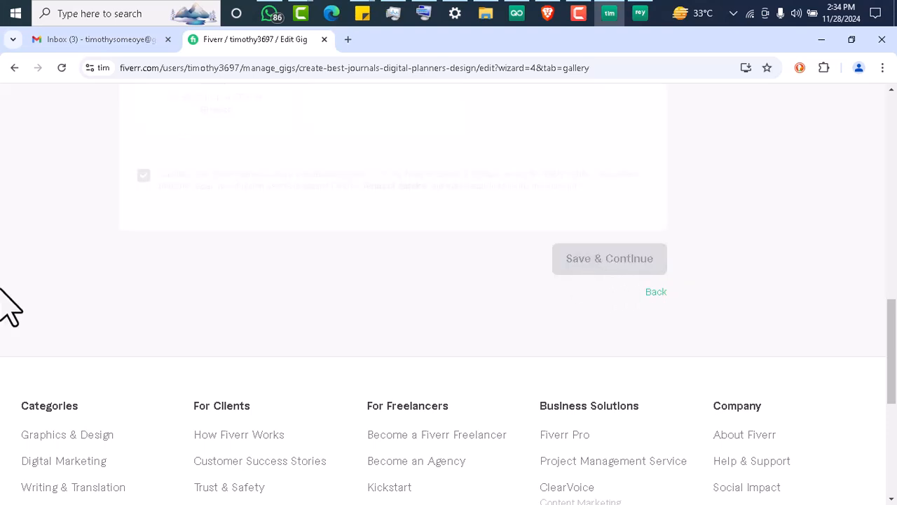
drag(889, 357, 893, 249)
scroll(895, 256, down, 3)
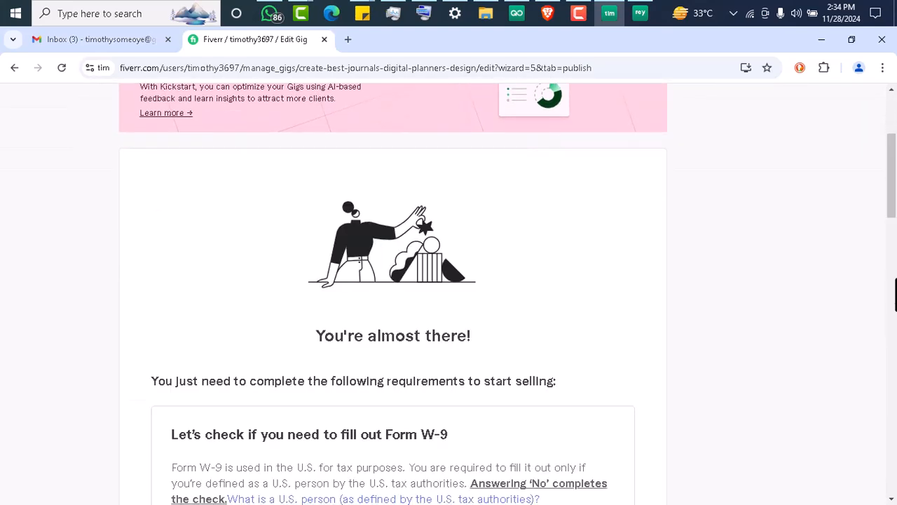
- Answer No to 'Are you a U.S. person?' for Form W-9, save, and close the confirmation
drag(894, 187, 894, 242)
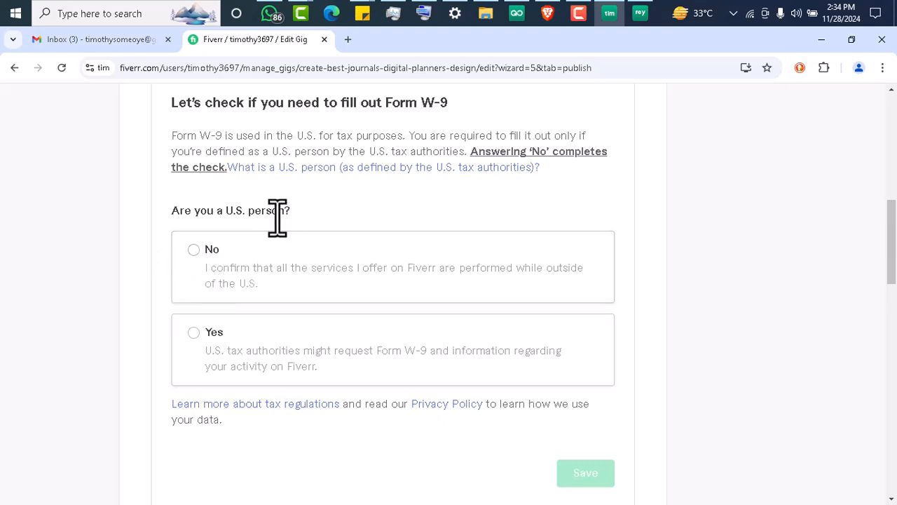
click(266, 249)
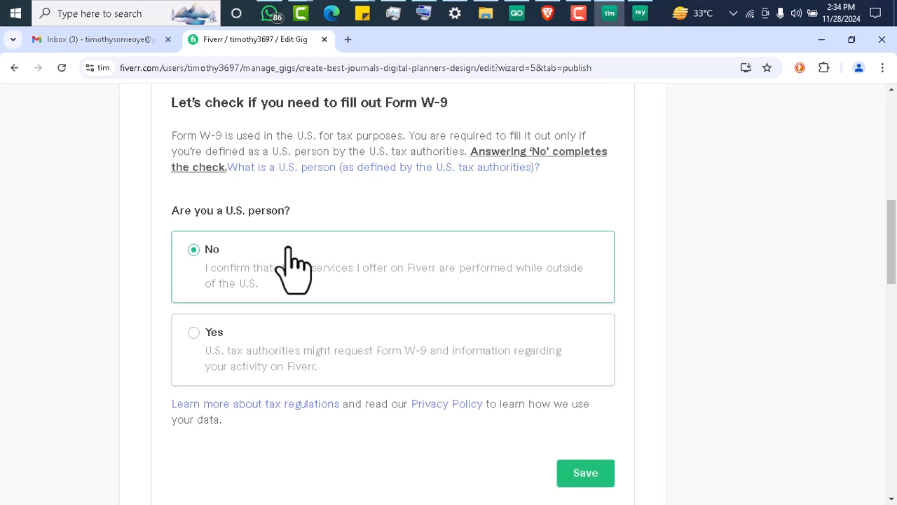
click(584, 471)
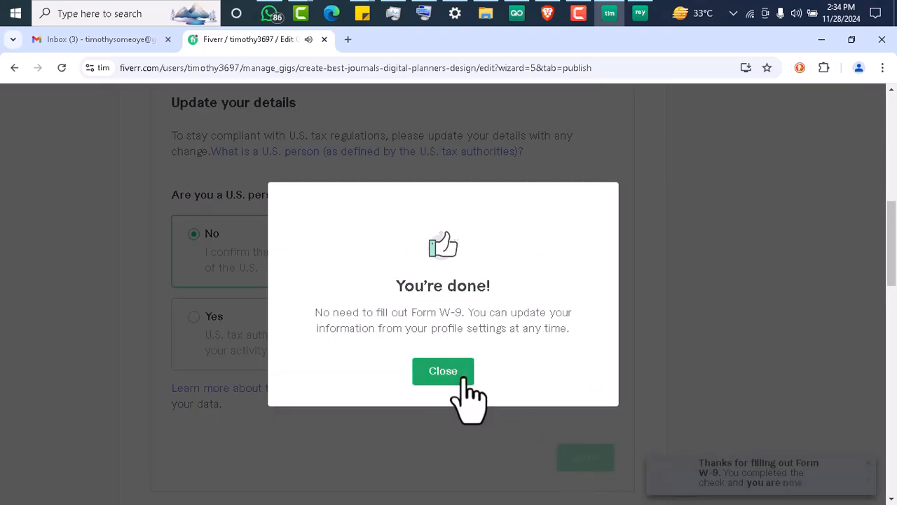
click(463, 382)
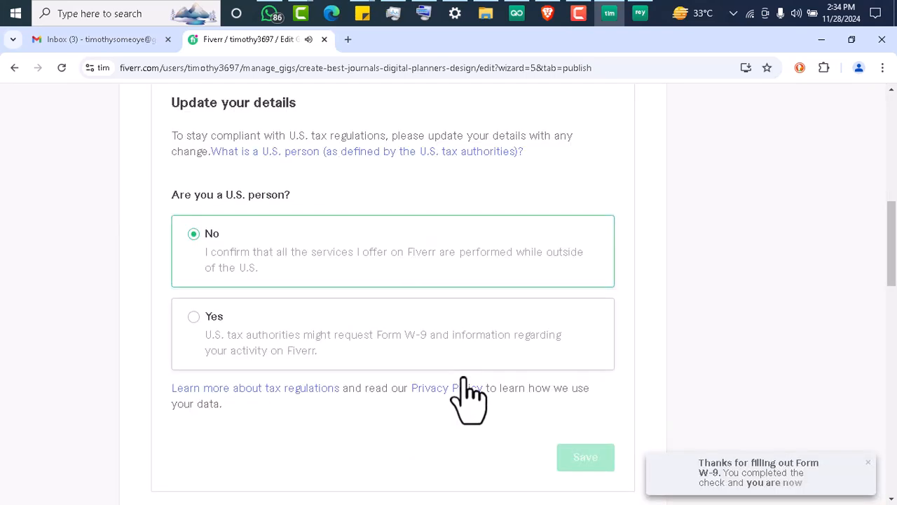
scroll(892, 238, down, 2)
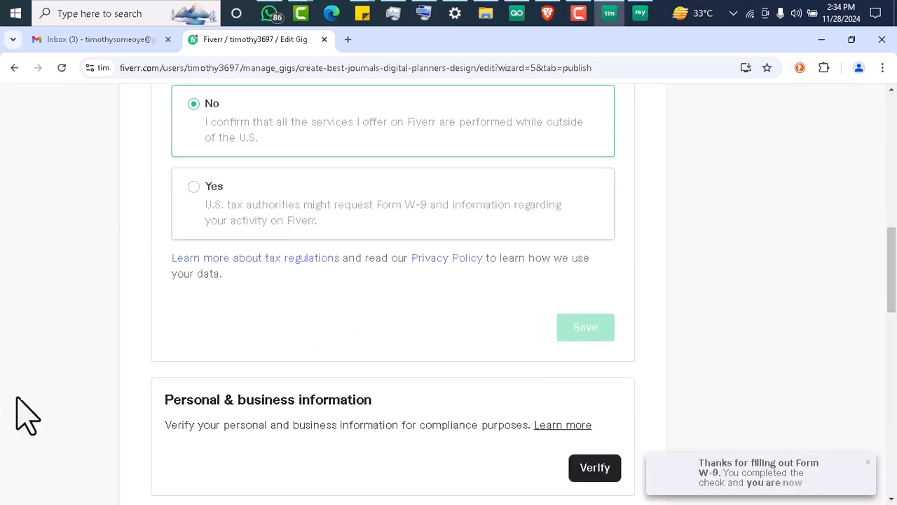
scroll(891, 273, down, 2)
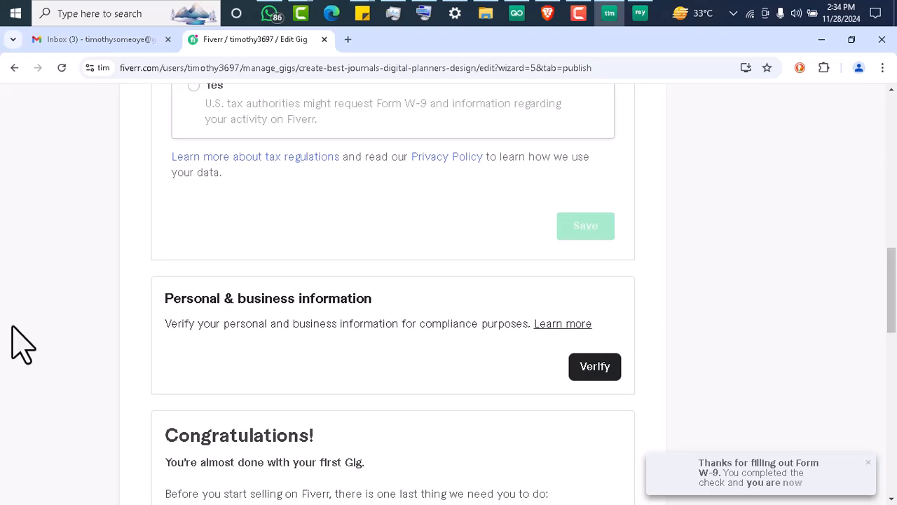
scroll(892, 337, down, 3)
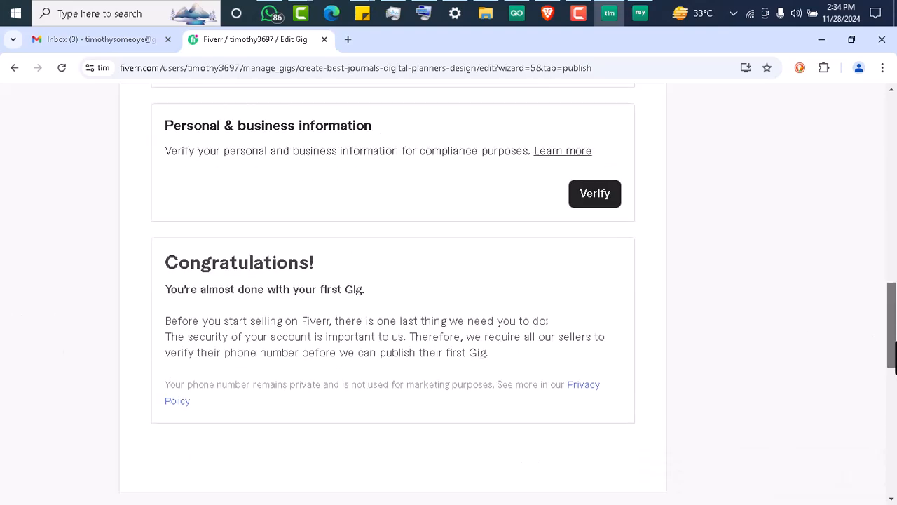
mouse_move(895, 350)
mouse_down()
mouse_move(895, 374)
mouse_move(895, 346)
mouse_up()
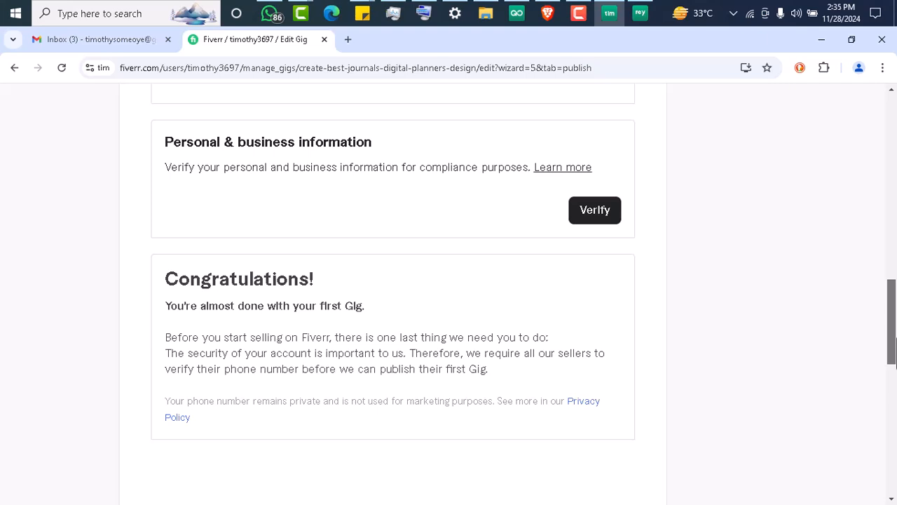
drag(894, 340, 893, 327)
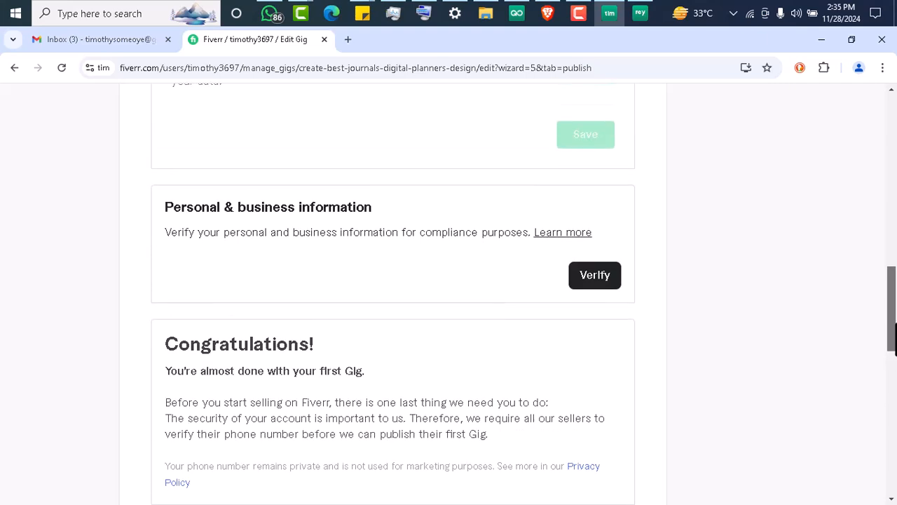
- Declare Fiverr use outside your primary profession in the personal and business information check
click(595, 275)
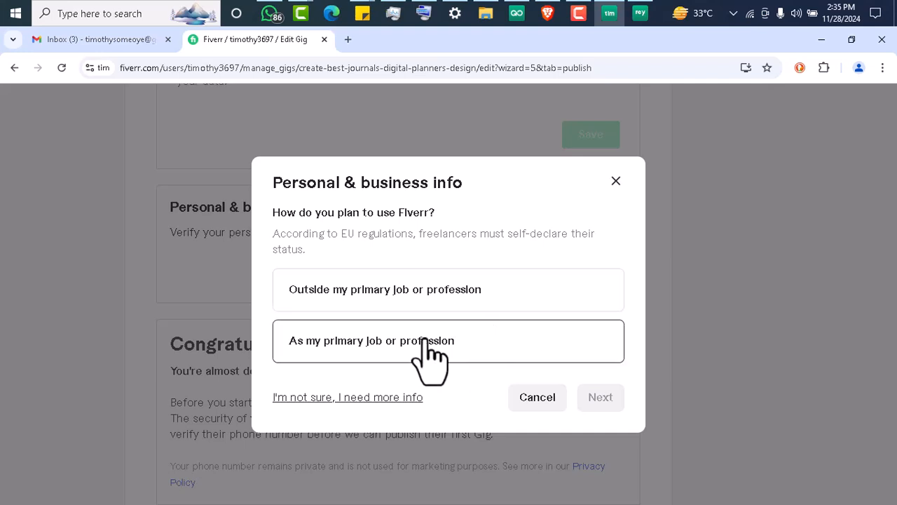
click(520, 289)
click(622, 399)
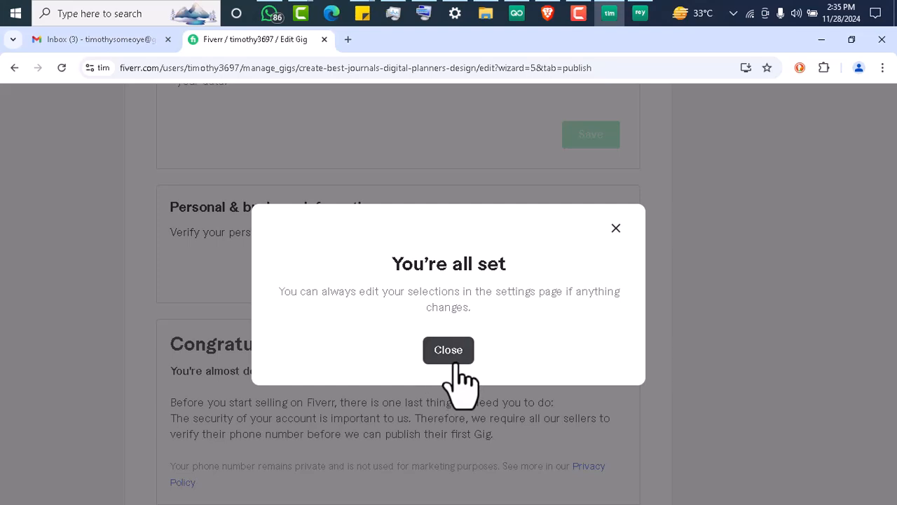
click(454, 360)
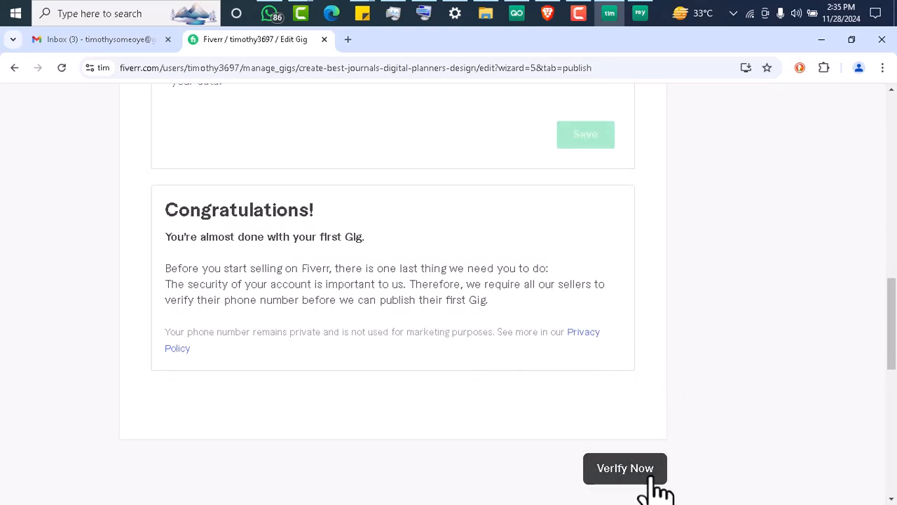
scroll(887, 354, down, 3)
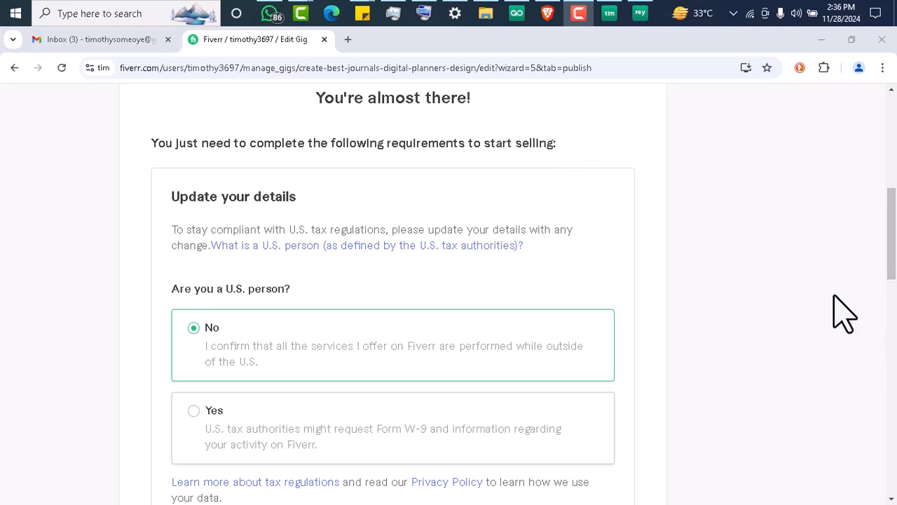
click(784, 210)
triple_click(784, 214)
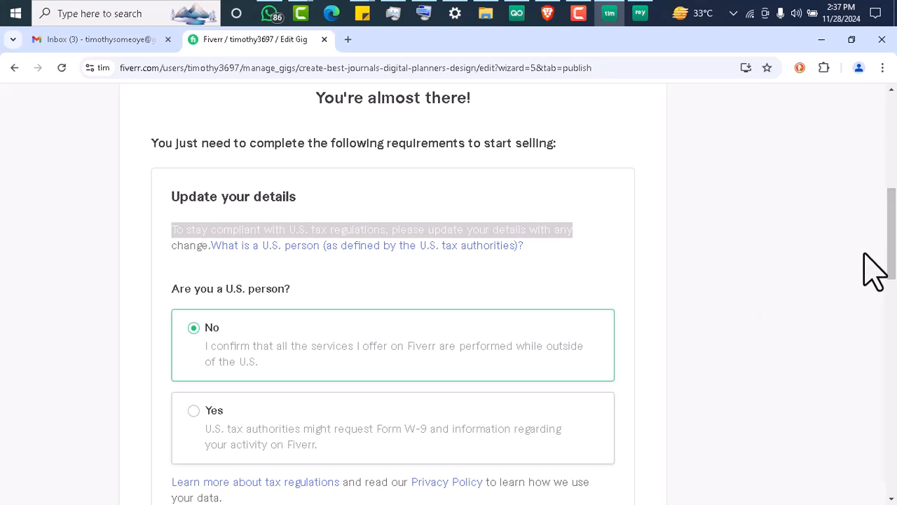
drag(893, 242, 893, 325)
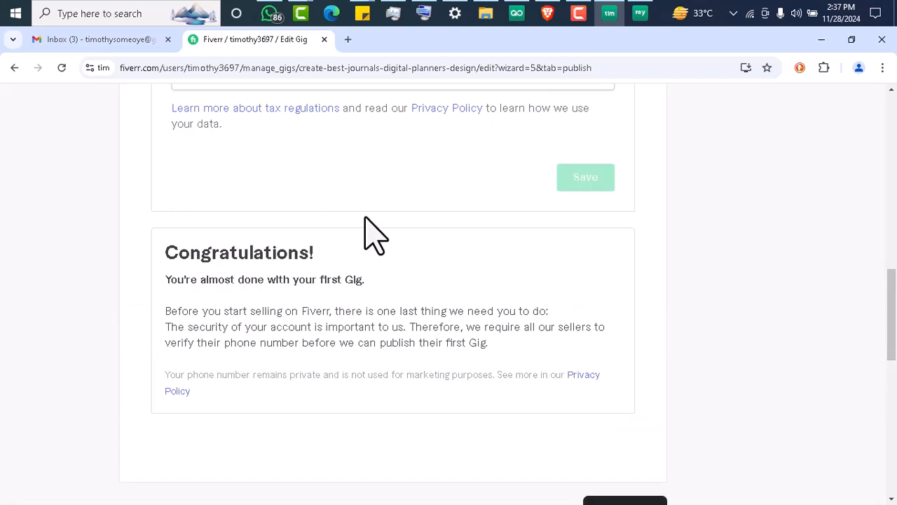
drag(894, 307, 895, 224)
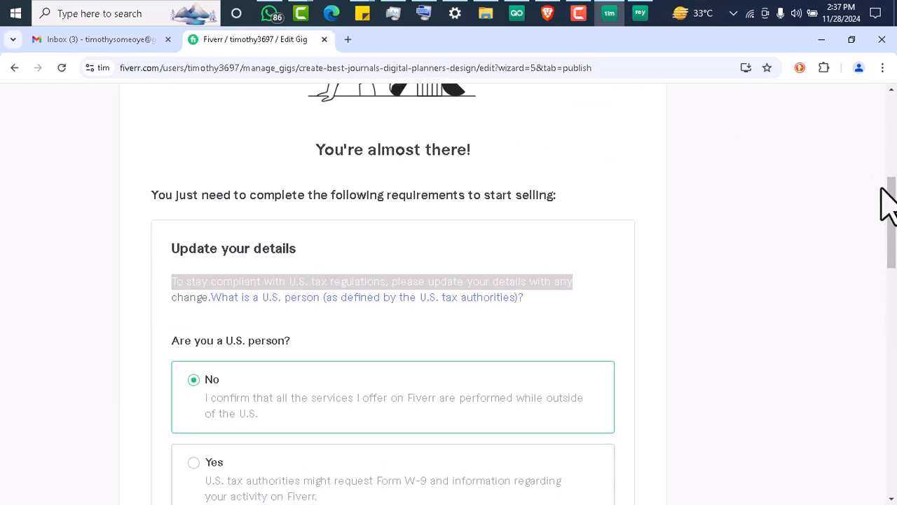
scroll(893, 231, down, 1)
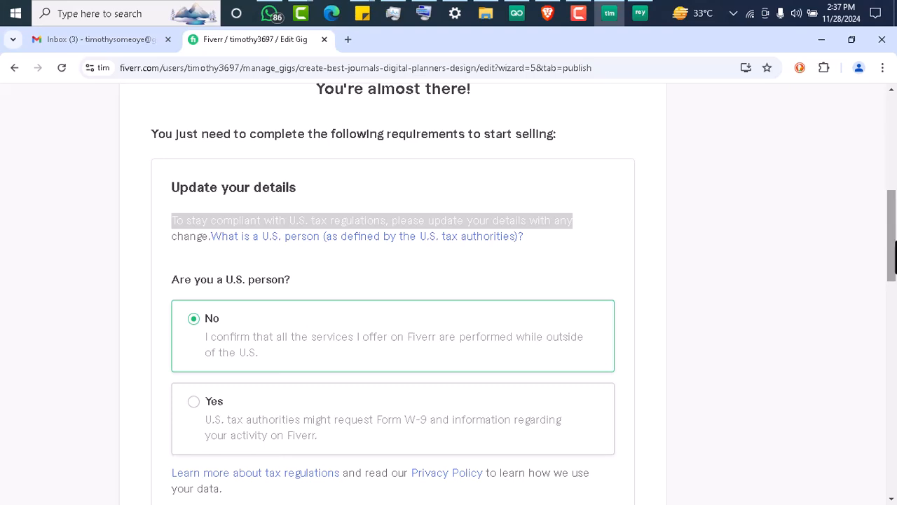
- Open PVAPINS.COM in a new tab and browse its country and app lists
click(348, 40)
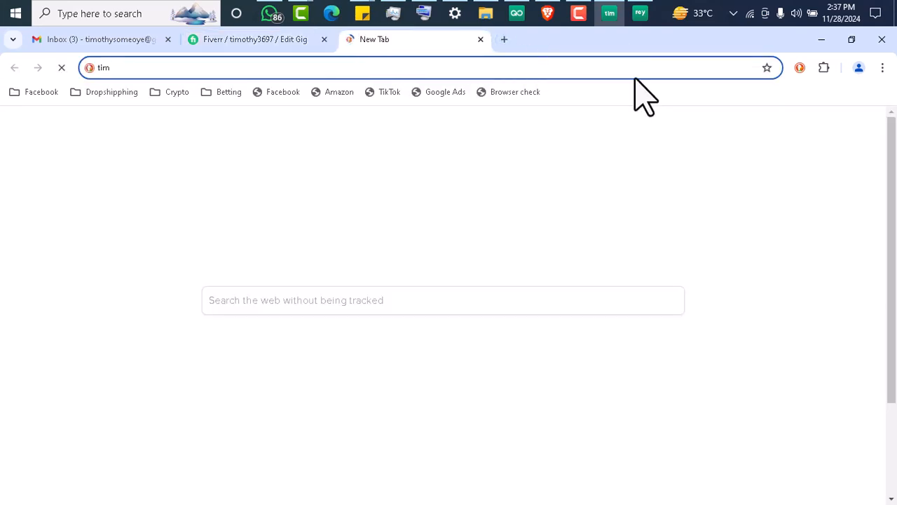
text(PVAPINS.COM)
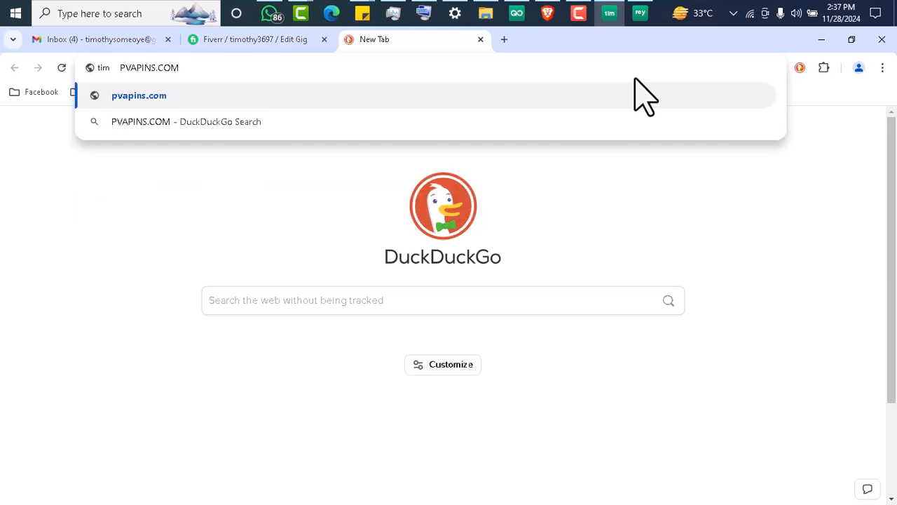
key(Return)
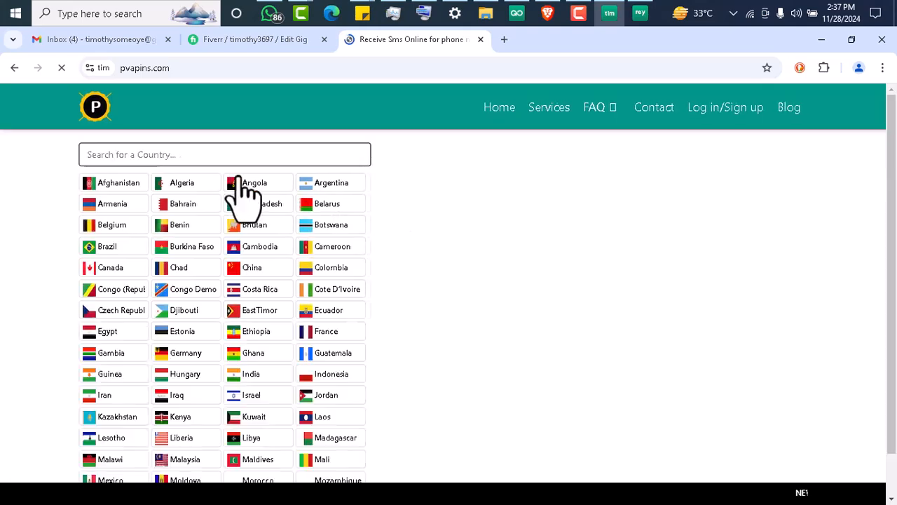
scroll(519, 200, down, 5)
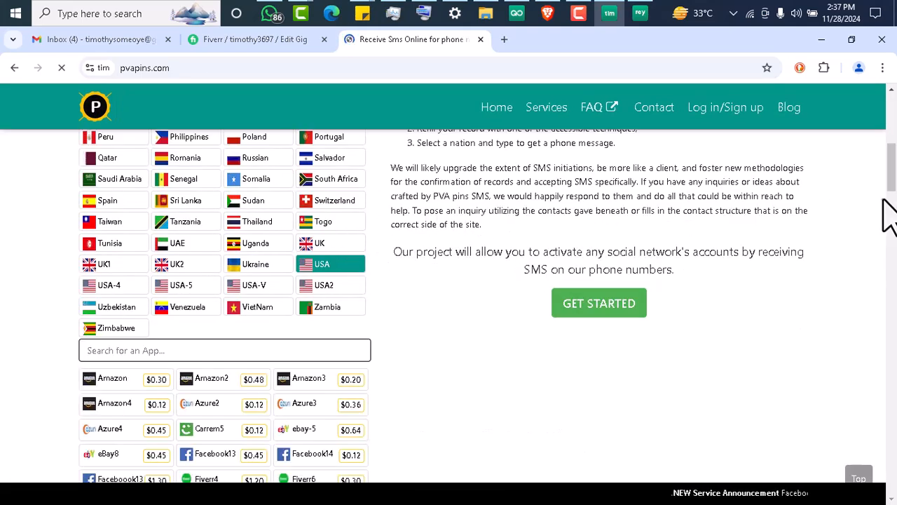
drag(892, 175, 894, 217)
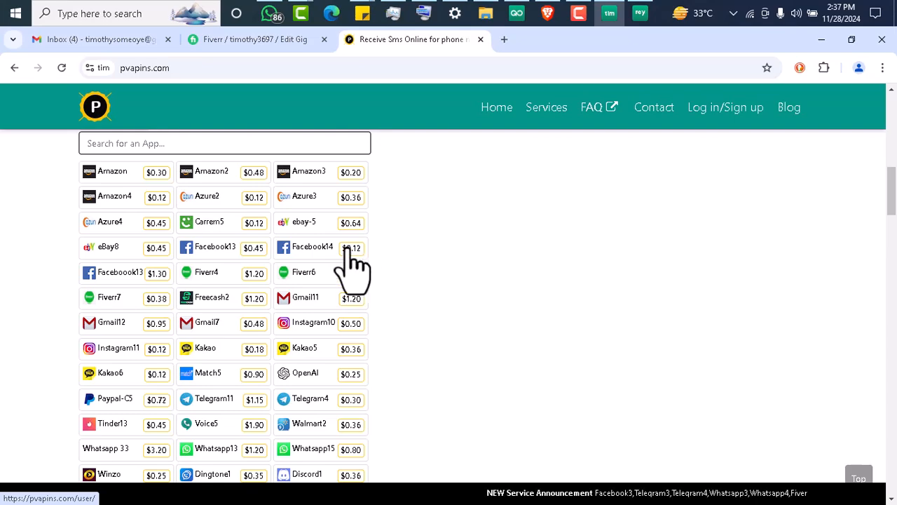
drag(893, 191, 891, 113)
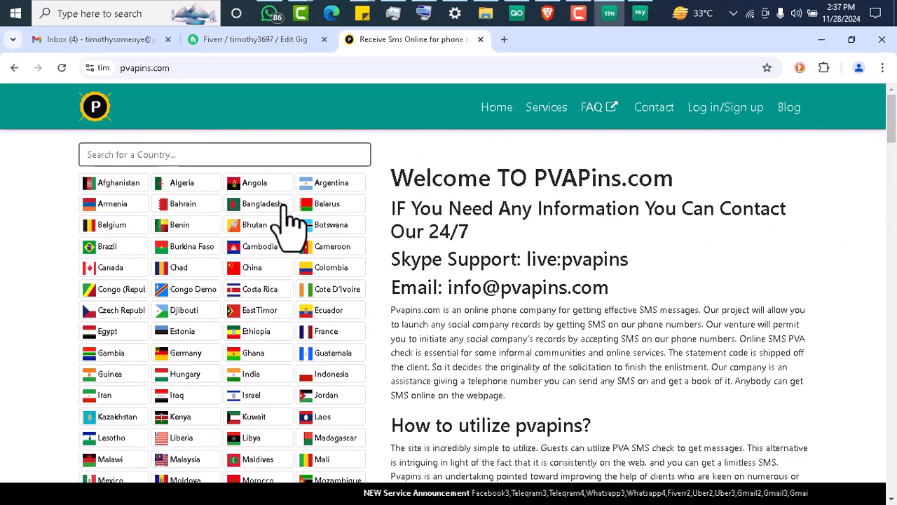
scroll(892, 154, down, 3)
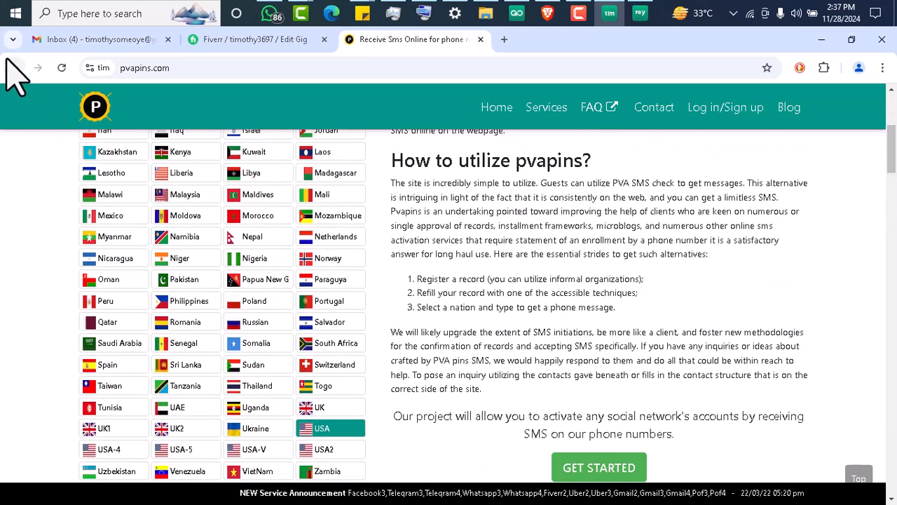
- Open the Verify Phone Number dialog from the Fiverr gig page, then close it again
click(259, 44)
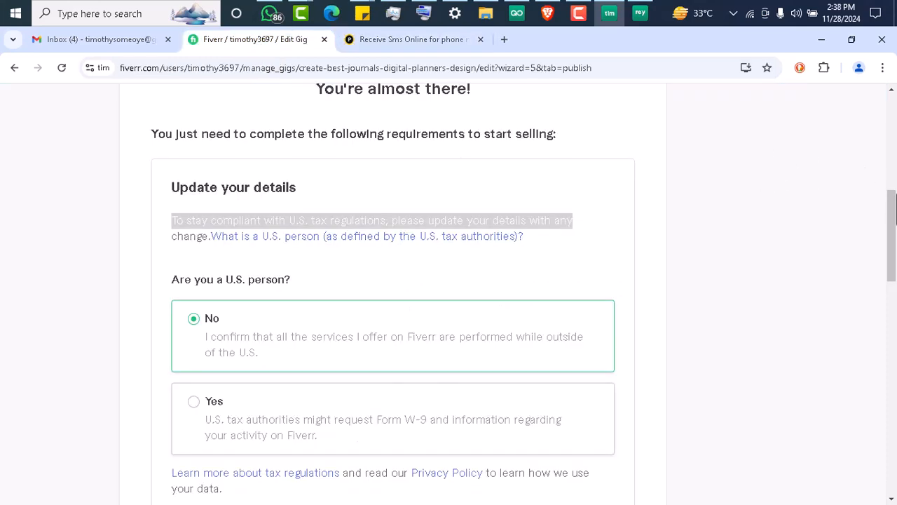
scroll(869, 187, down, 10)
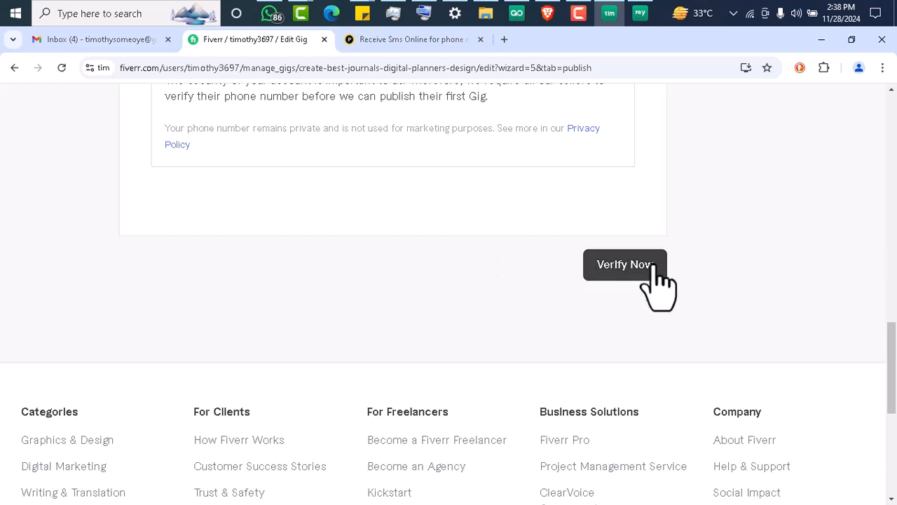
click(634, 270)
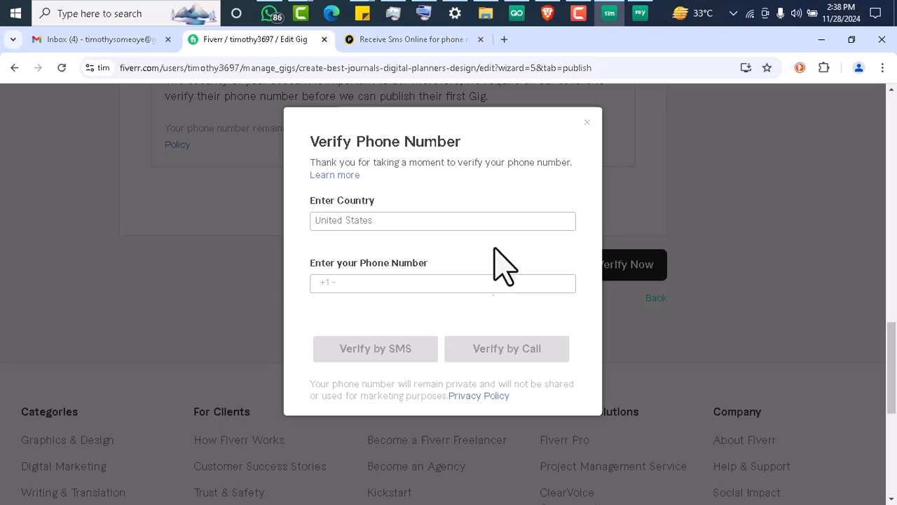
click(589, 122)
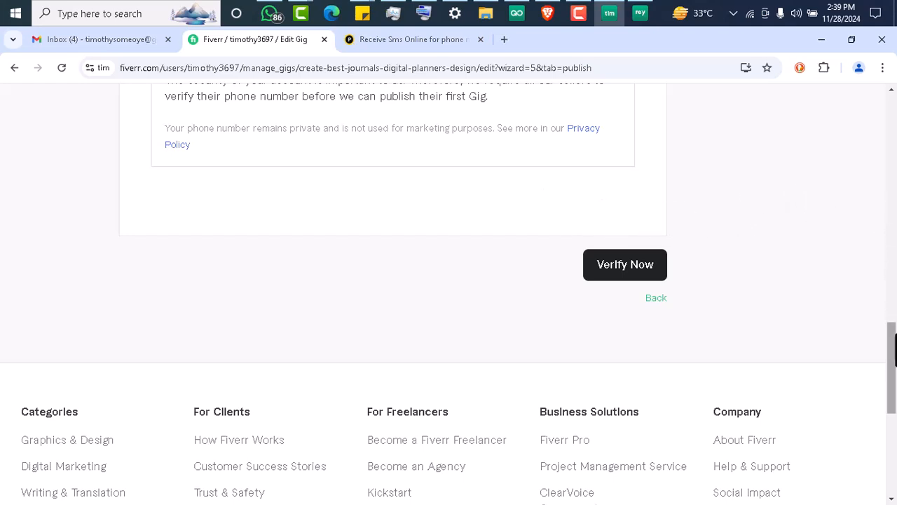
scroll(892, 368, down, 1)
scroll(892, 368, up, 1)
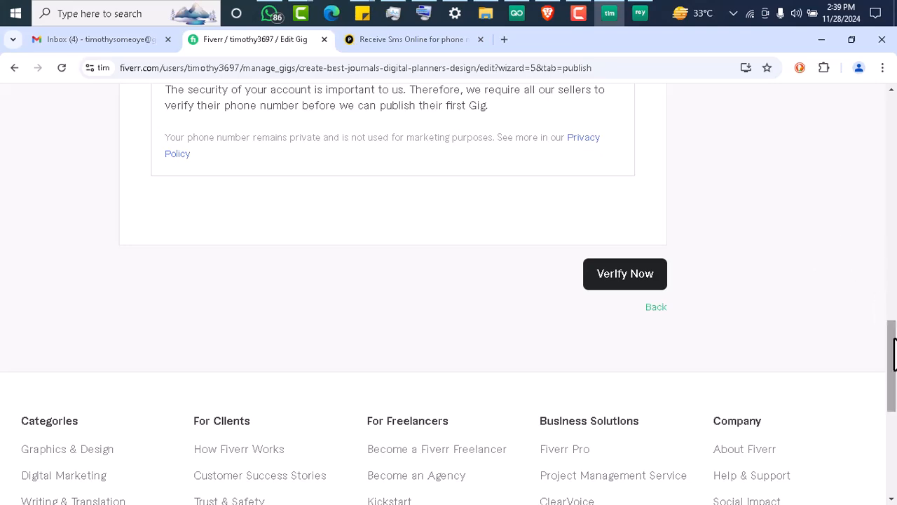
mouse_move(895, 358)
mouse_down()
mouse_move(895, 389)
mouse_move(895, 286)
mouse_move(891, 346)
mouse_up()
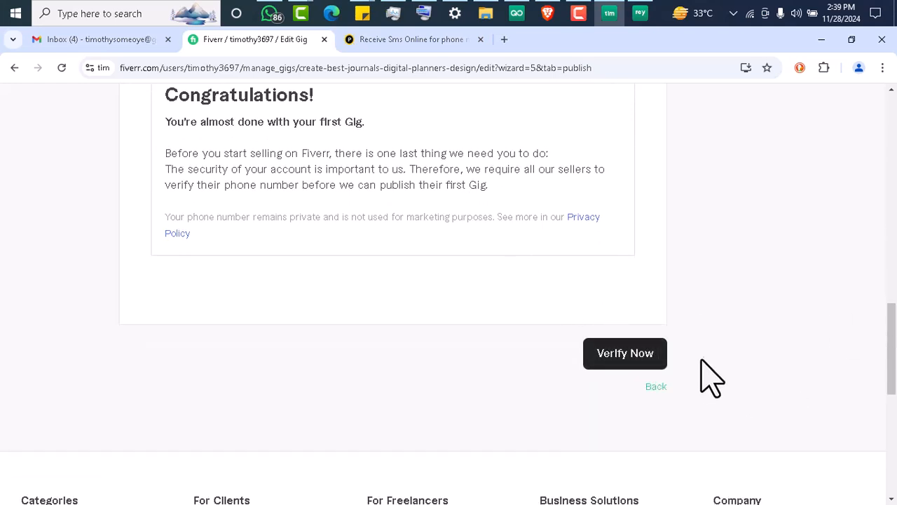
drag(892, 370, 893, 385)
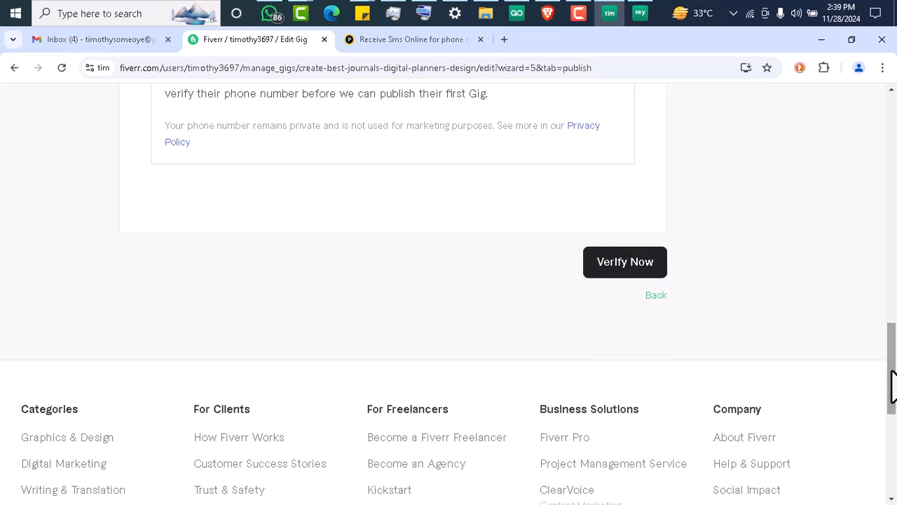
- Reopen Verify Phone Number and enter United States as the country
click(625, 270)
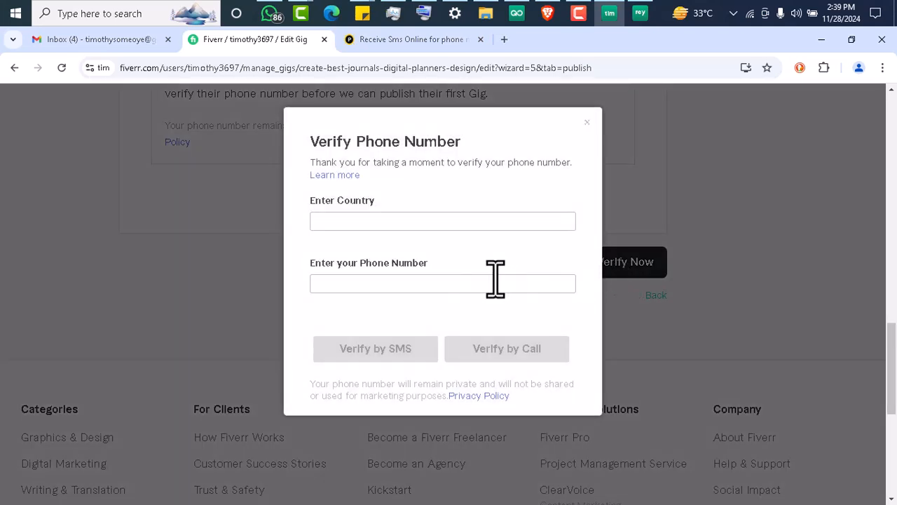
click(432, 228)
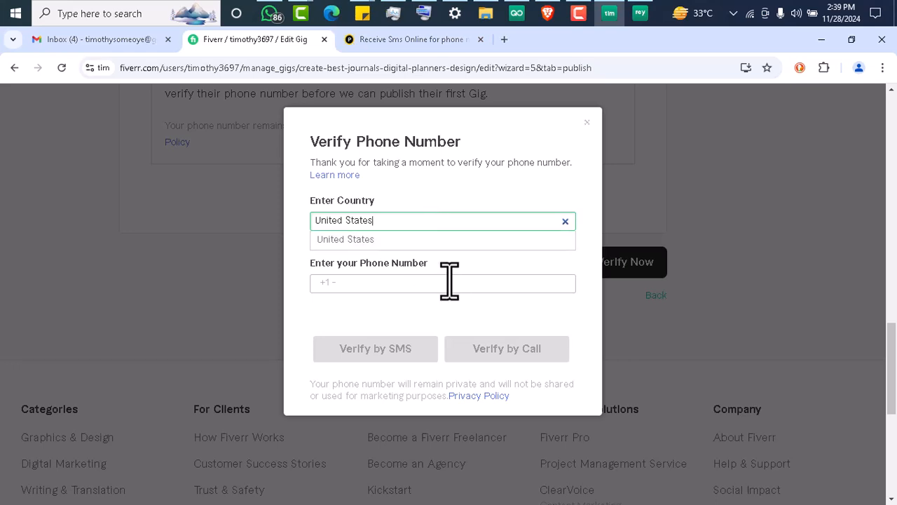
click(449, 281)
click(425, 219)
- Search 'NIG' on pvapins and choose Nigeria as the number's country
click(418, 42)
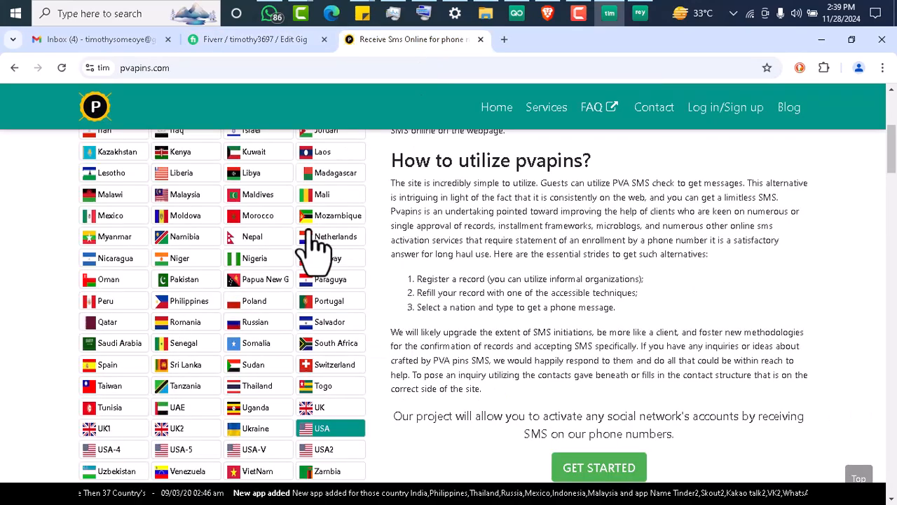
scroll(890, 169, up, 2)
scroll(297, 251, up, 2)
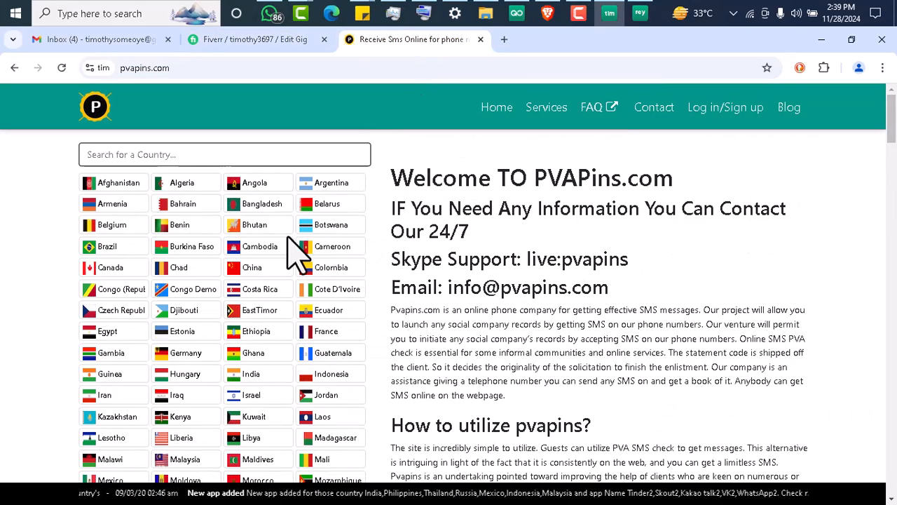
click(206, 154)
text(NIG)
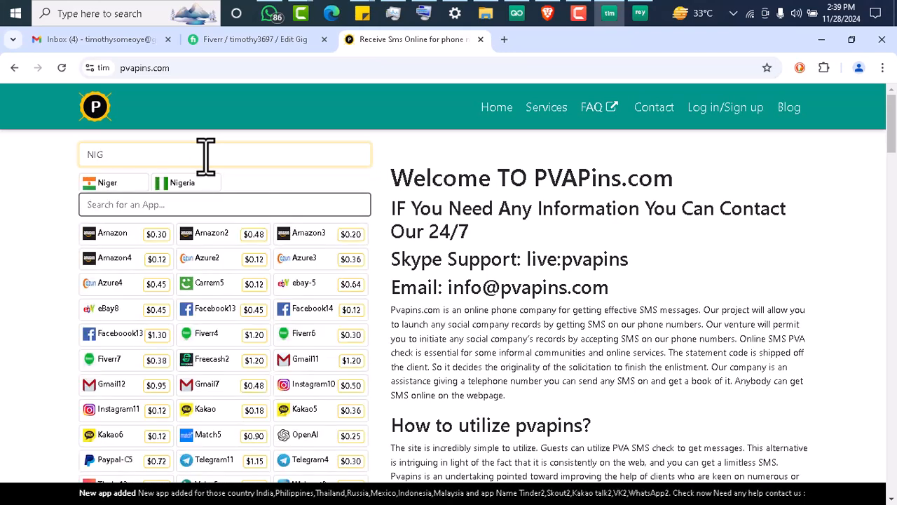
click(179, 185)
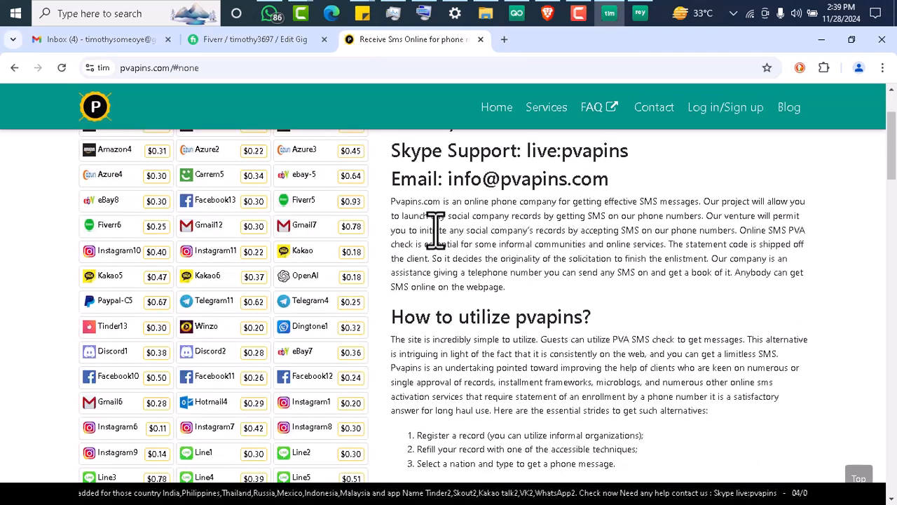
- Filter the app list with 'Fiv' to show Nigeria's Fiverr number prices
scroll(448, 312, down, 20)
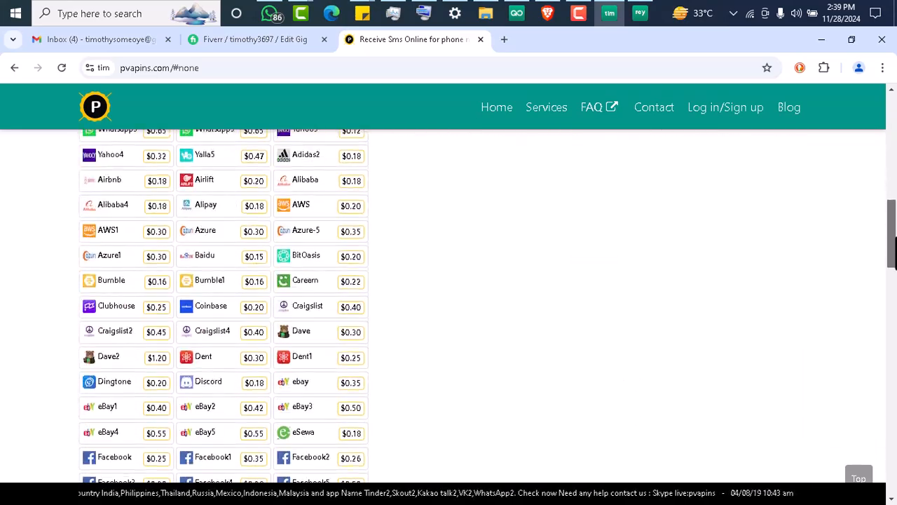
scroll(448, 312, up, 15)
drag(892, 210, 892, 112)
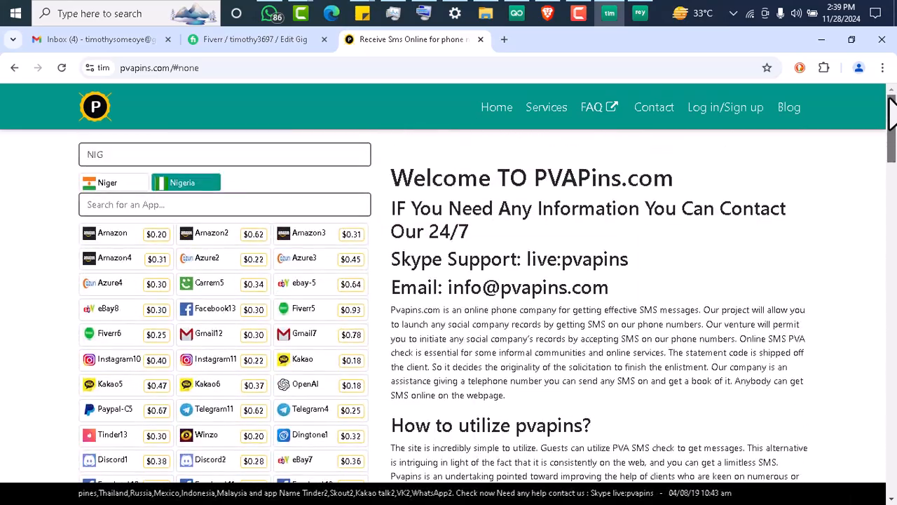
click(267, 211)
text(Fiv)
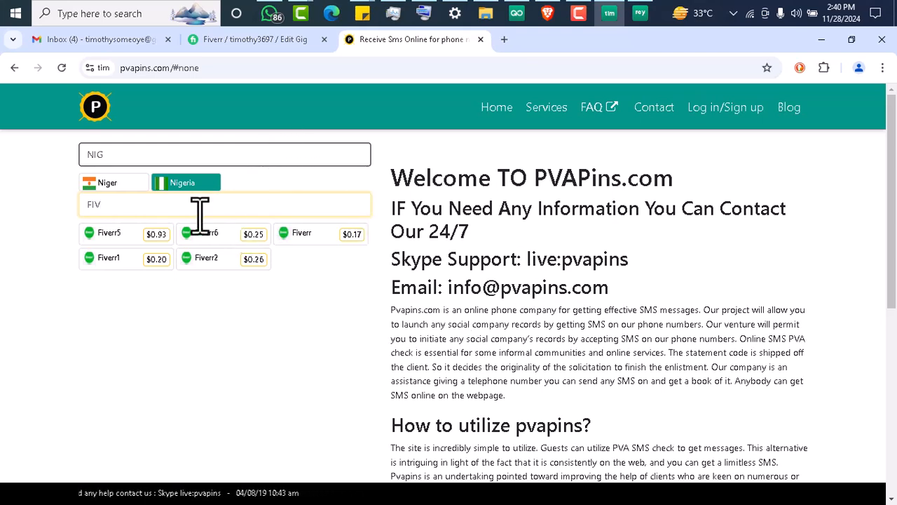
- Return to the Verify Phone Number dialog and switch between the Country and Phone Number fields
click(274, 45)
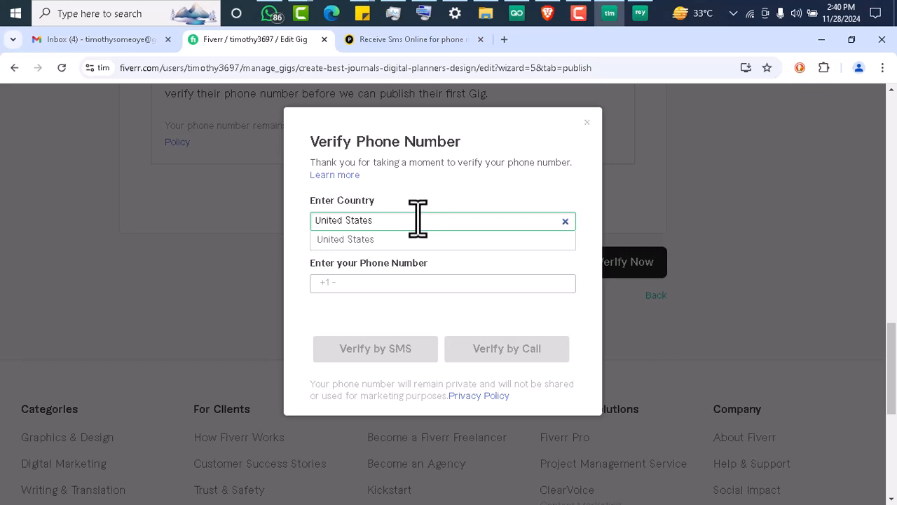
click(439, 286)
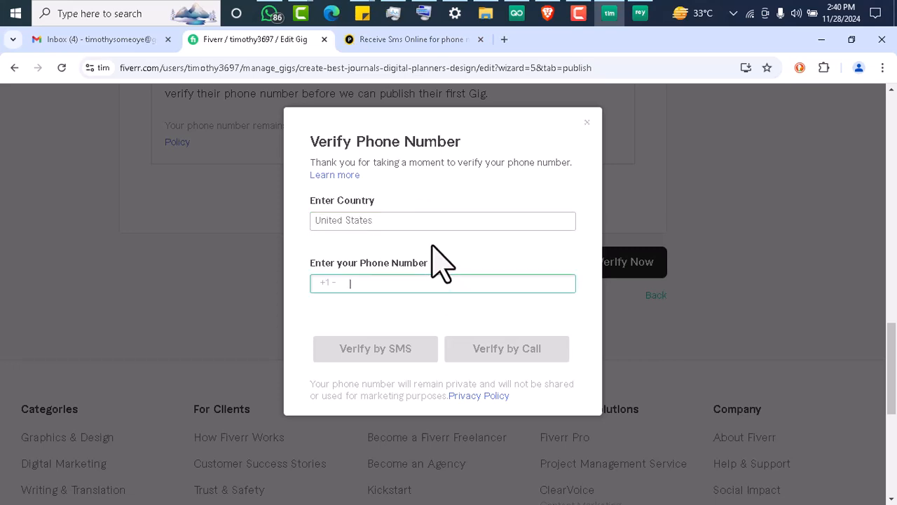
click(424, 224)
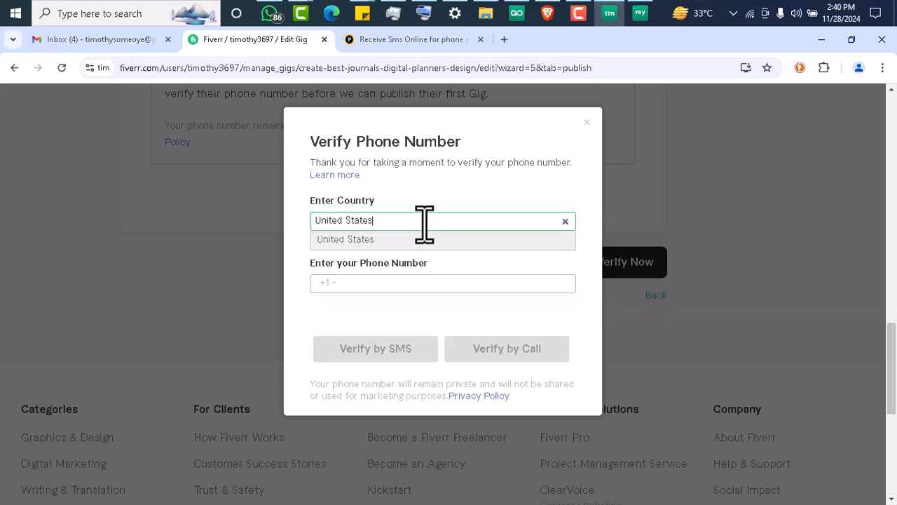
click(446, 283)
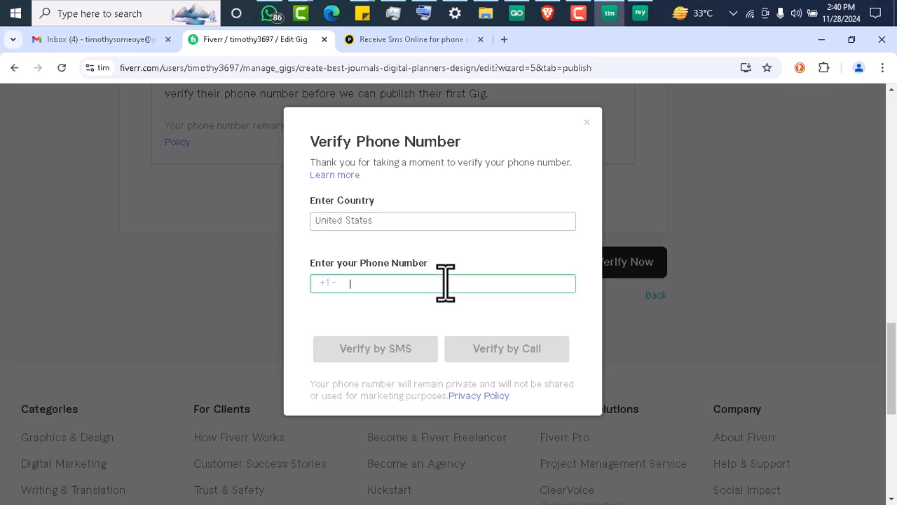
click(391, 220)
click(399, 283)
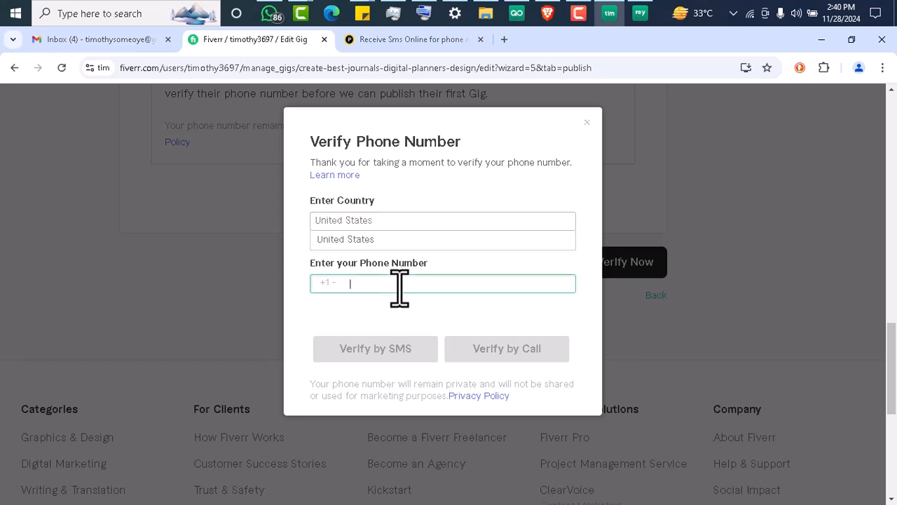
click(384, 226)
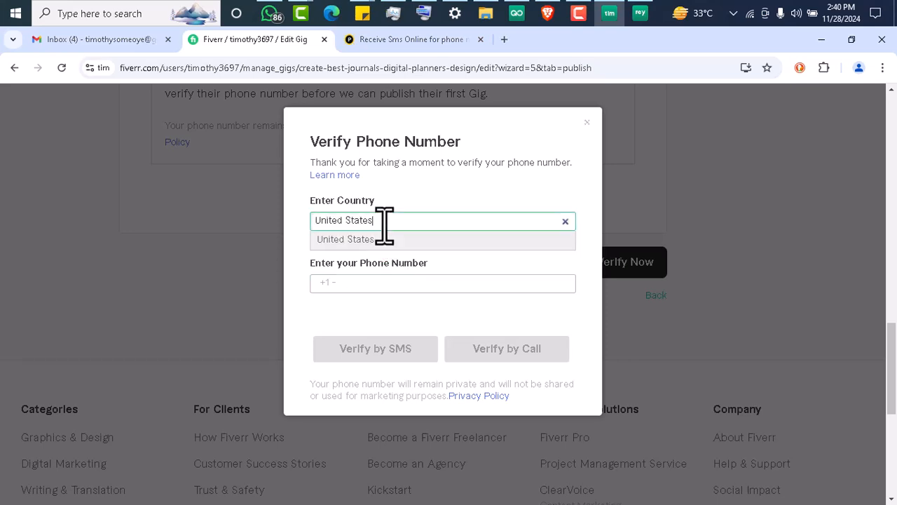
- Trim the country name to 'United' to list UAE, UK and US, then select the text
click(397, 284)
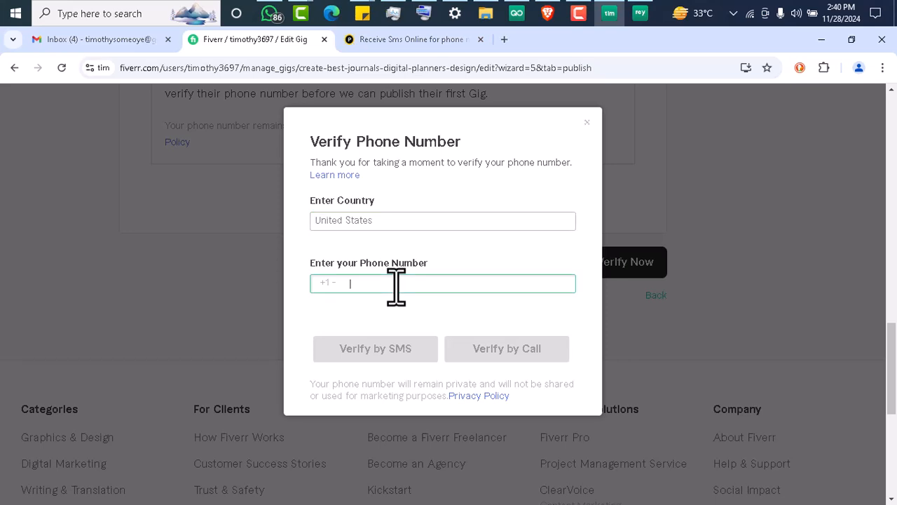
click(397, 219)
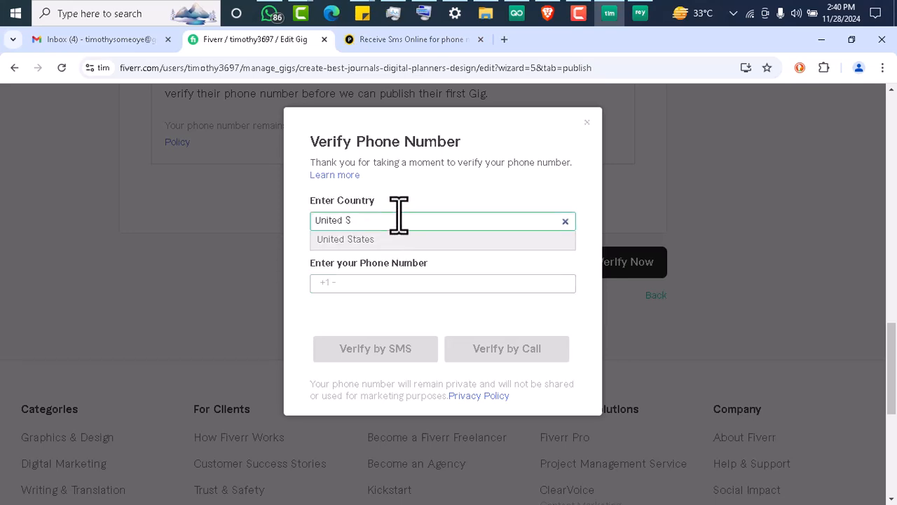
key(BackSpace)
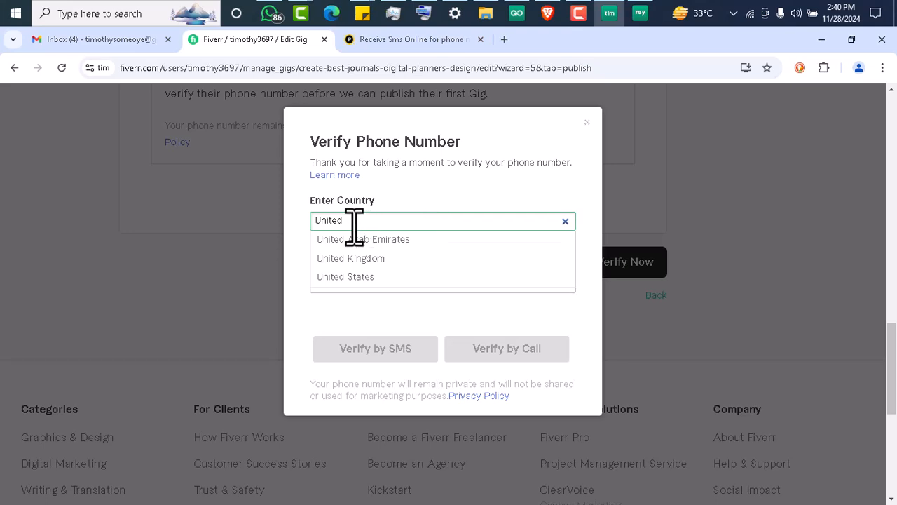
drag(352, 224, 257, 231)
click(589, 120)
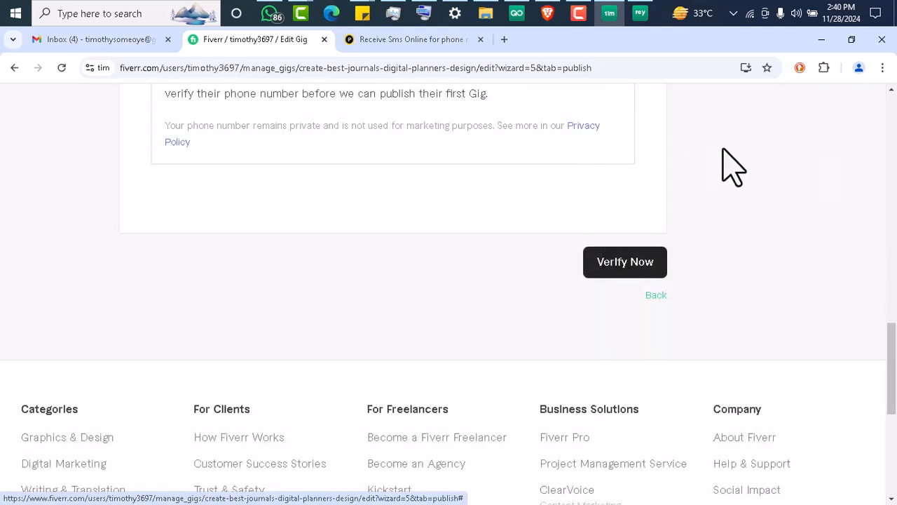
scroll(891, 316, up, 3)
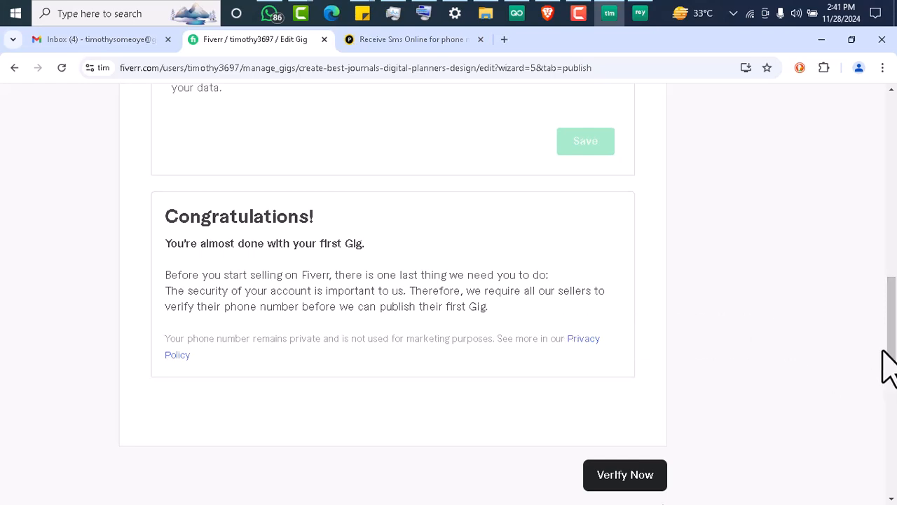
mouse_move(893, 341)
mouse_down()
mouse_move(894, 405)
mouse_move(894, 350)
mouse_up()
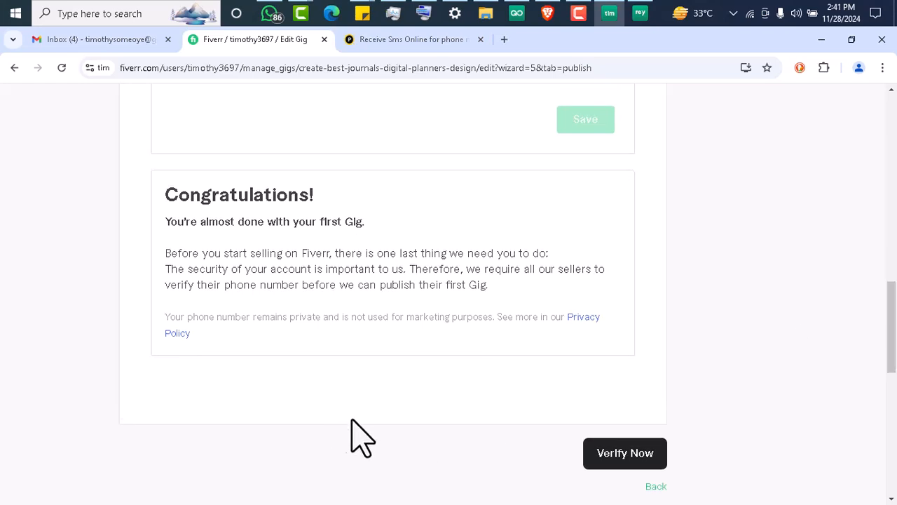
drag(896, 301, 895, 358)
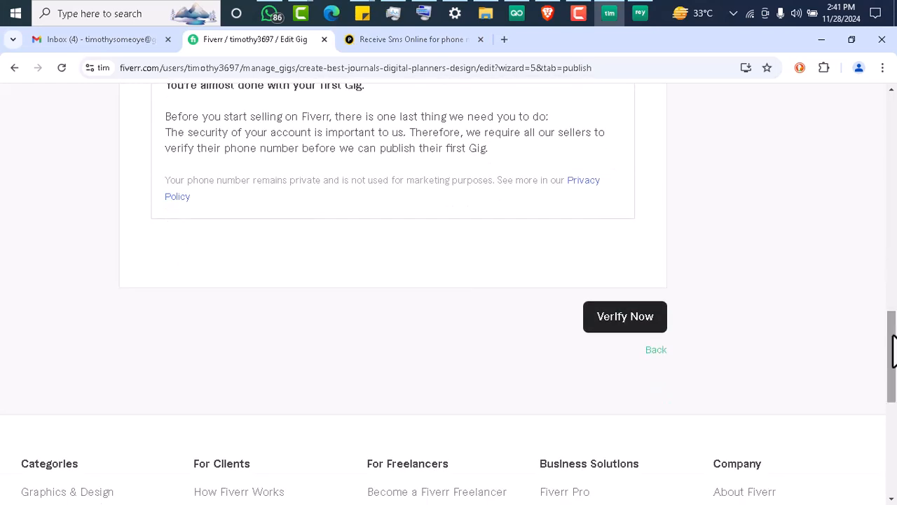
mouse_move(892, 343)
mouse_down()
mouse_move(892, 371)
mouse_move(891, 354)
mouse_up()
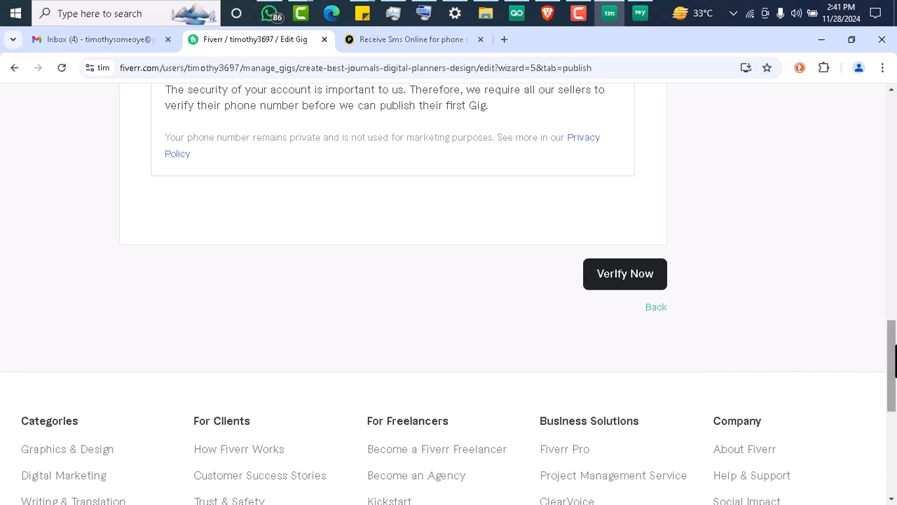
drag(893, 364, 894, 341)
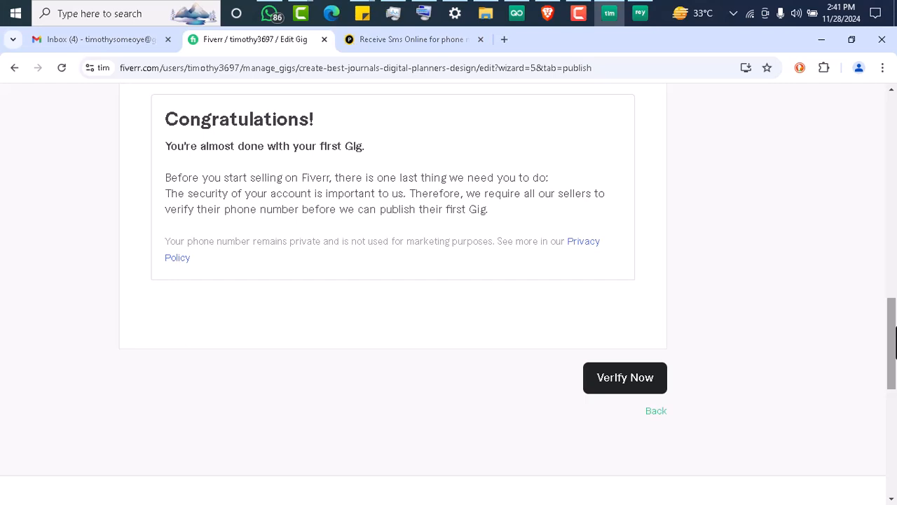
drag(894, 336, 894, 314)
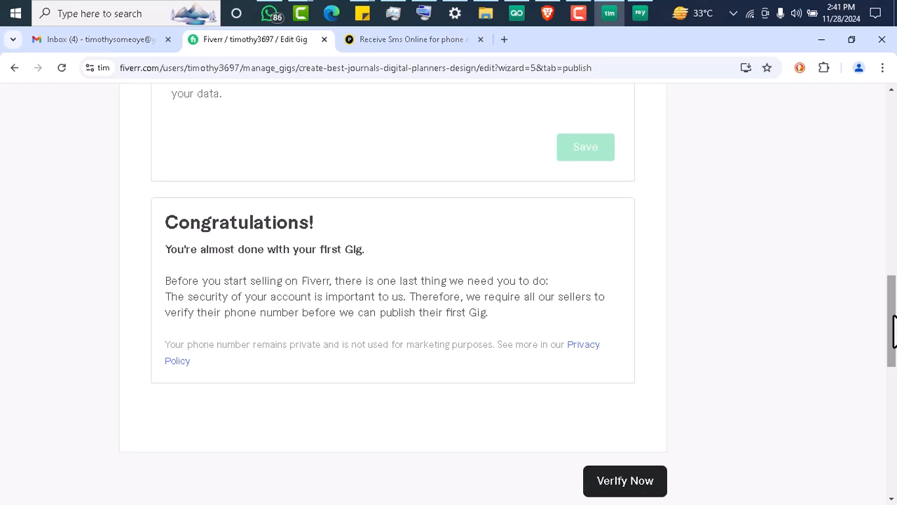
mouse_move(893, 342)
mouse_down()
mouse_move(893, 379)
mouse_move(894, 326)
mouse_up()
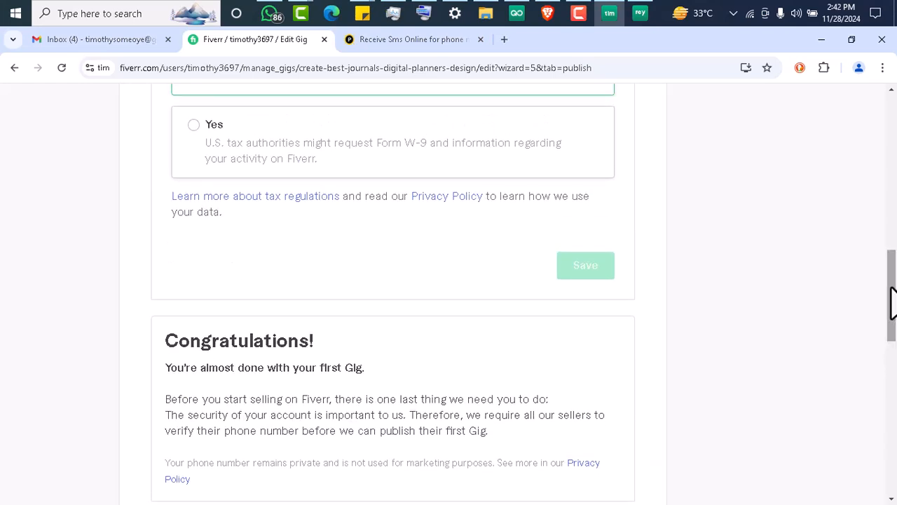
drag(893, 312, 893, 347)
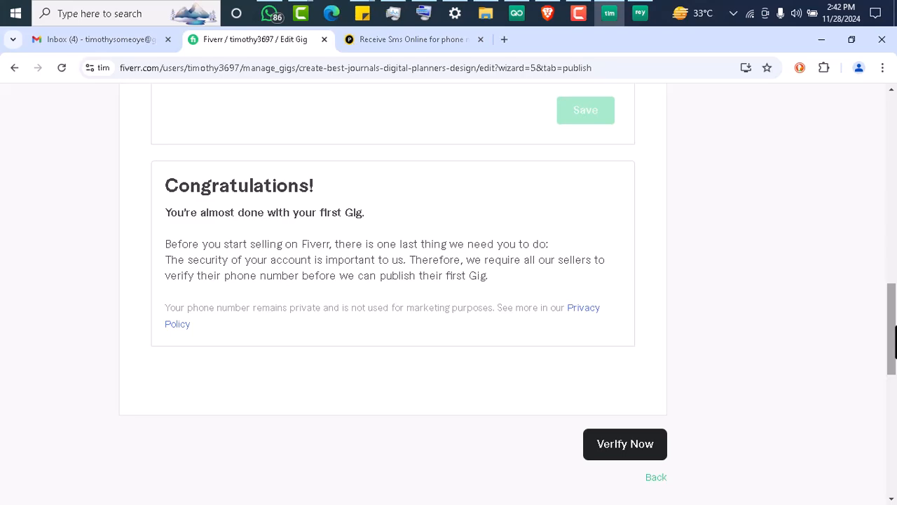
- Scroll through the publish page to reach the other account's Etsy digital-products gig at the Publish step
scroll(449, 280, down, 2)
scroll(892, 372, up, 8)
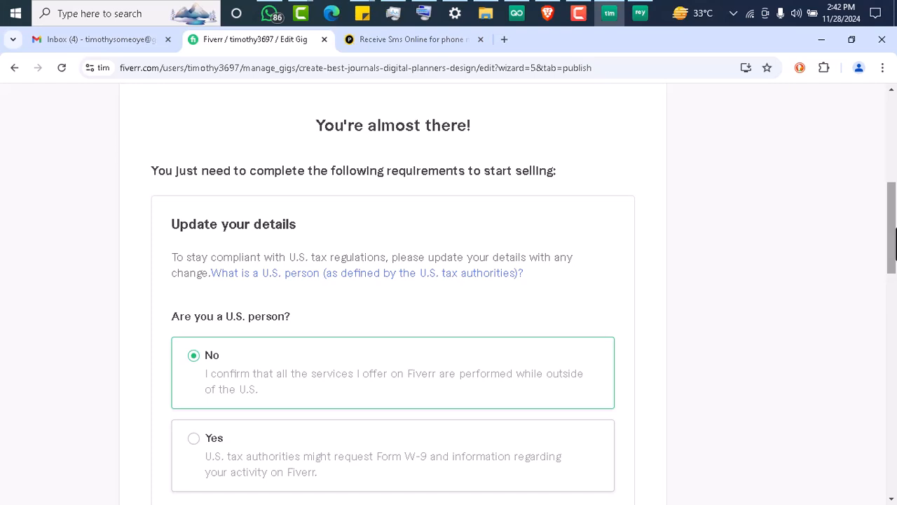
scroll(893, 232, up, 2)
drag(893, 231, 894, 322)
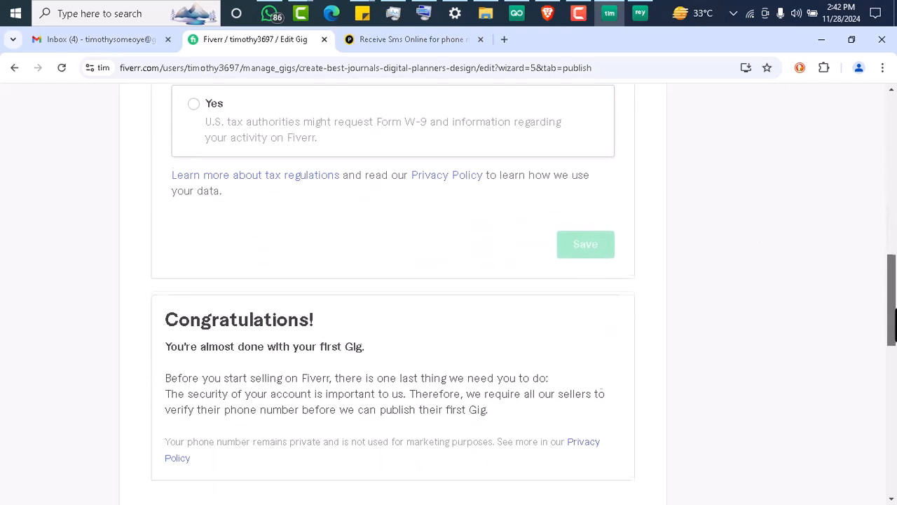
scroll(758, 210, up, 3)
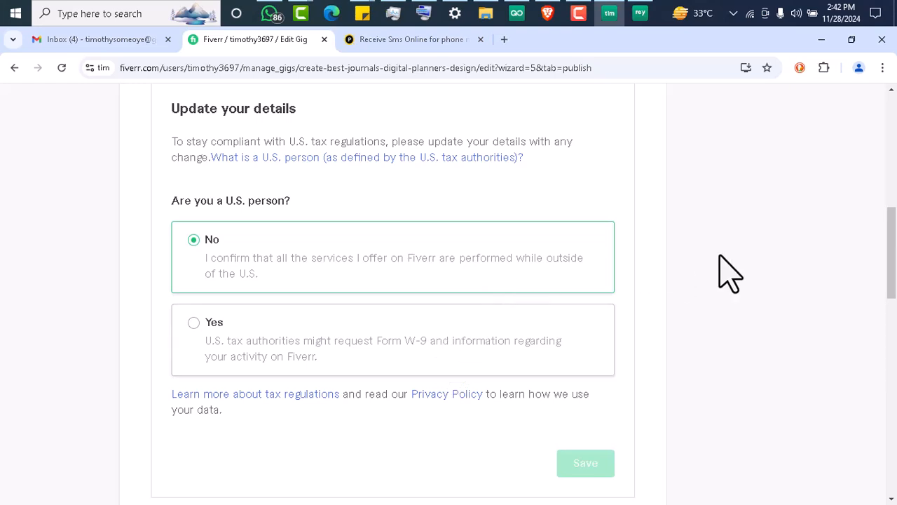
scroll(894, 260, up, 2)
drag(895, 235, 895, 347)
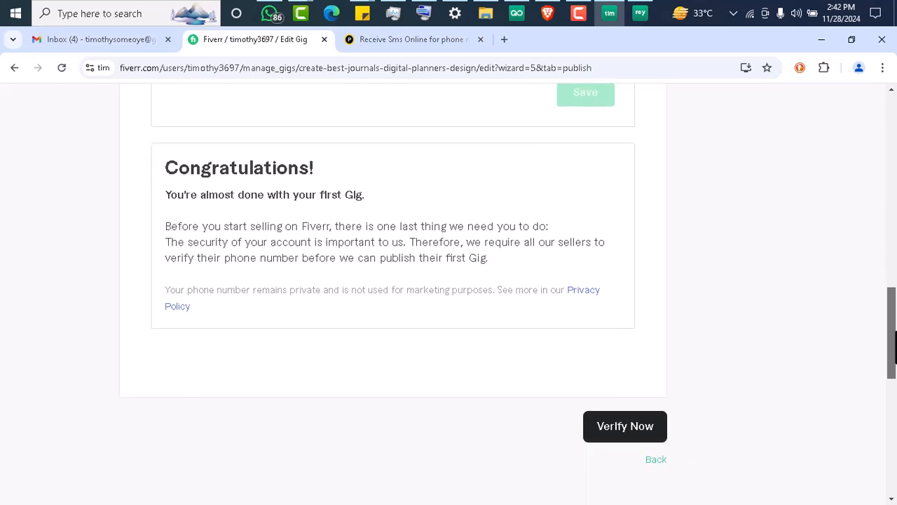
scroll(876, 348, down, 2)
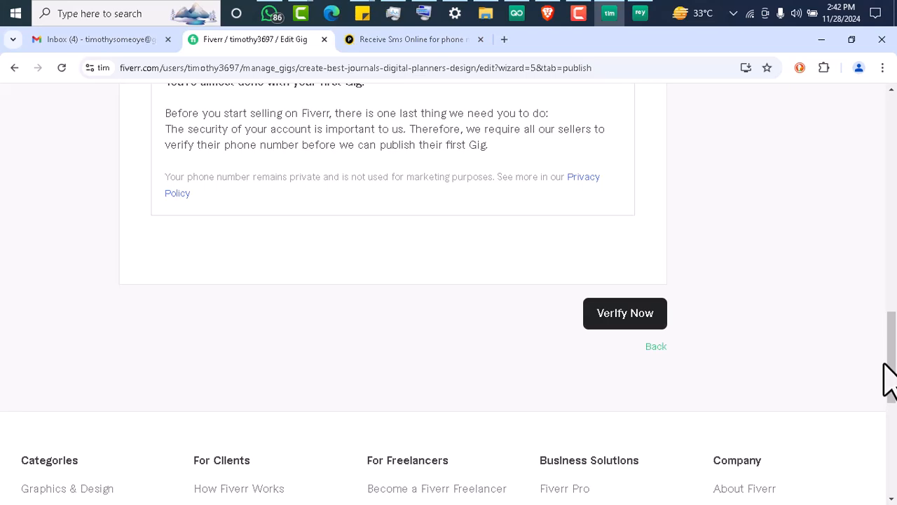
mouse_move(894, 365)
mouse_down()
mouse_move(894, 333)
mouse_move(895, 352)
mouse_up()
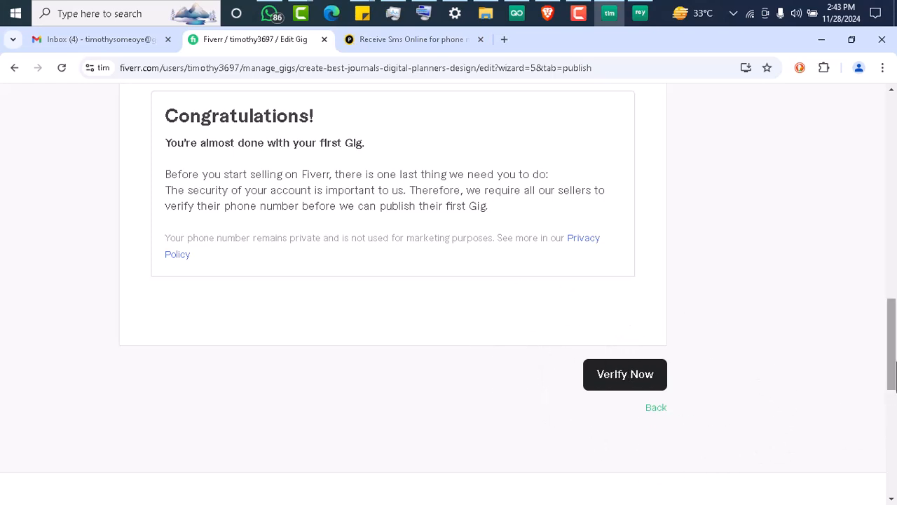
drag(894, 351, 894, 375)
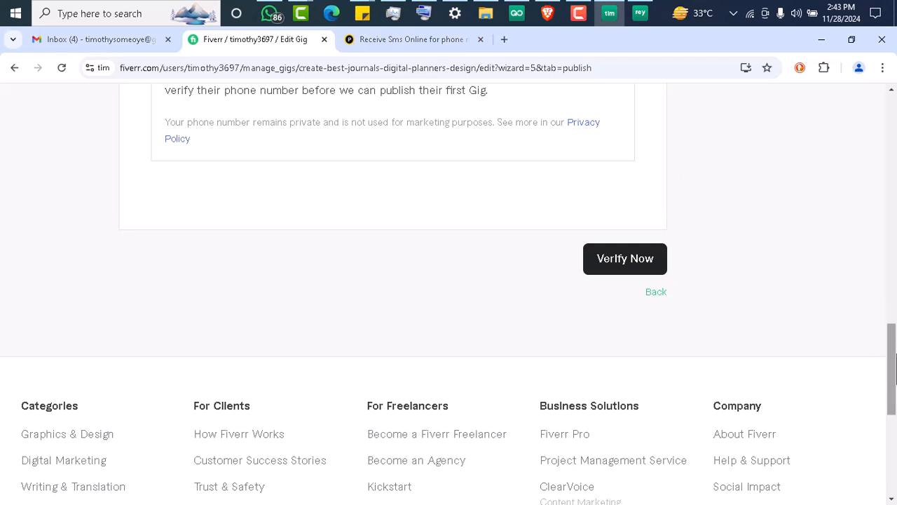
drag(893, 361, 893, 358)
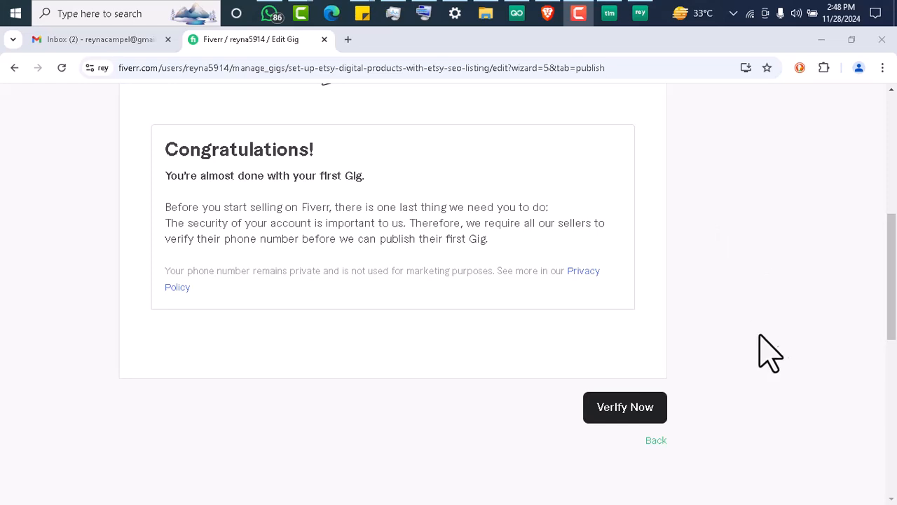
- Start Verify Now, choose United Kingdom as the country, and enter the phone number
scroll(756, 334, down, 1)
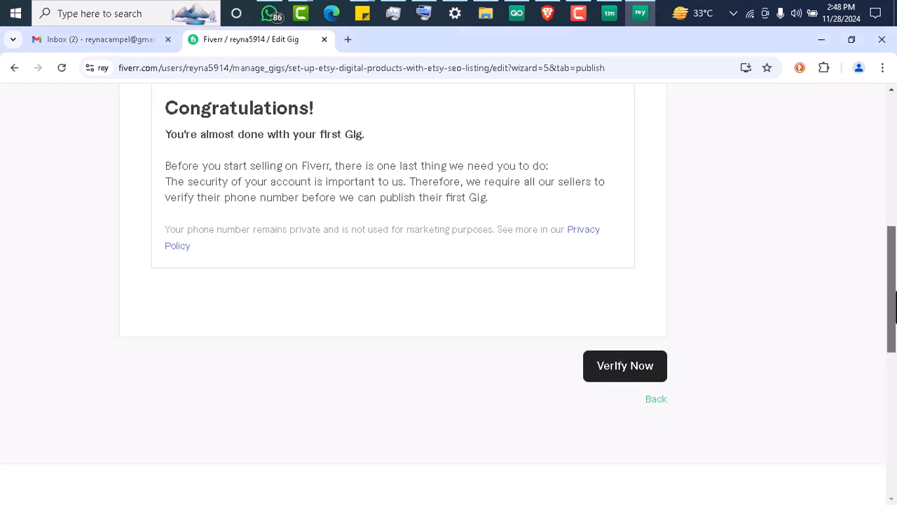
click(645, 371)
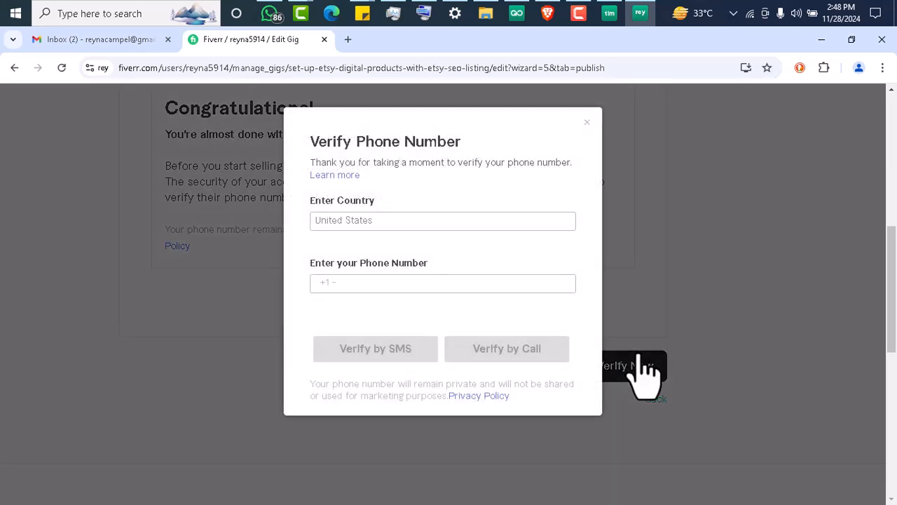
click(432, 223)
key(BackSpace)
key(BackSpace)
key(BackSpace)
key(BackSpace)
key(BackSpace)
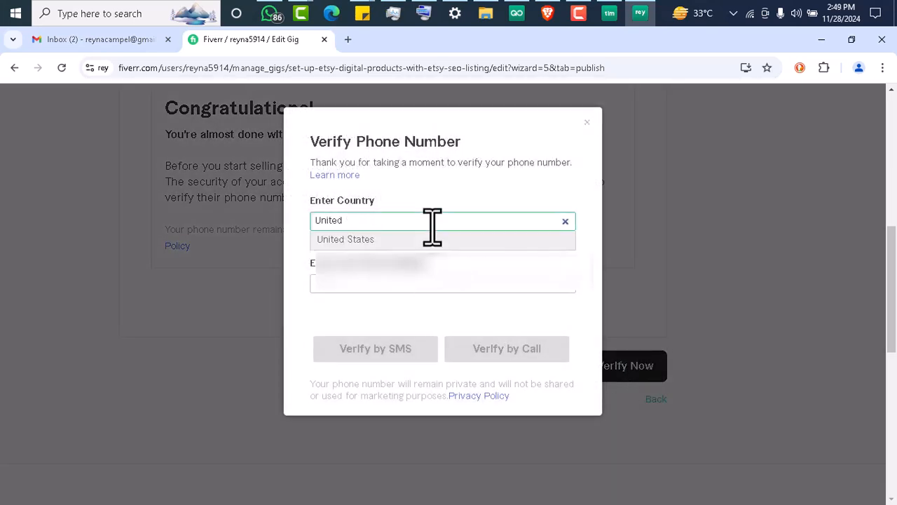
click(429, 259)
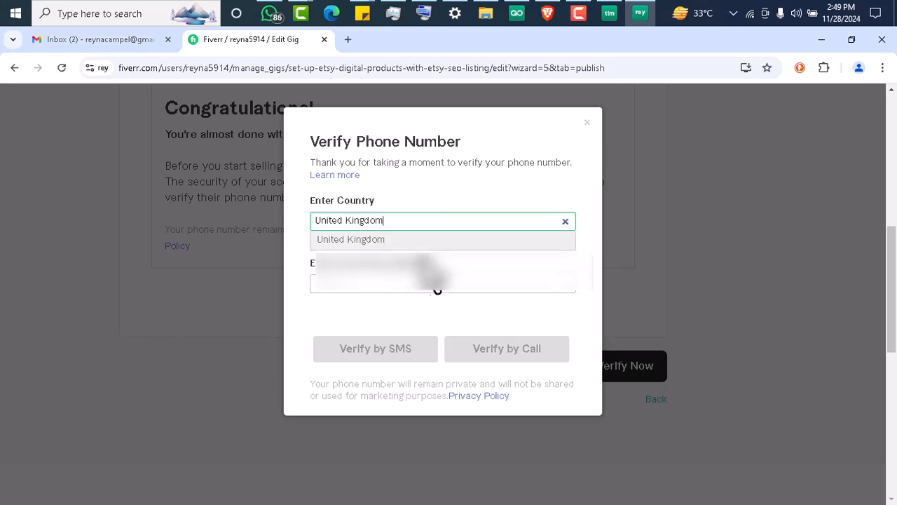
click(420, 284)
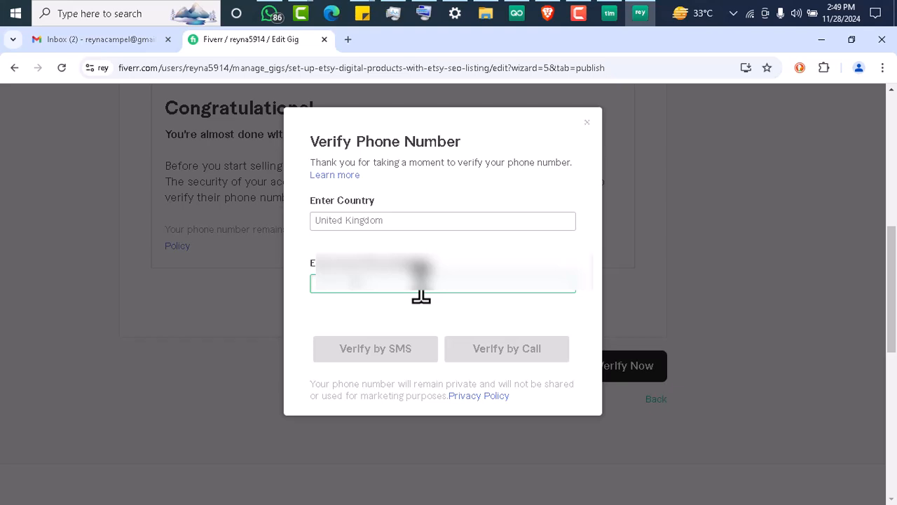
text(77)
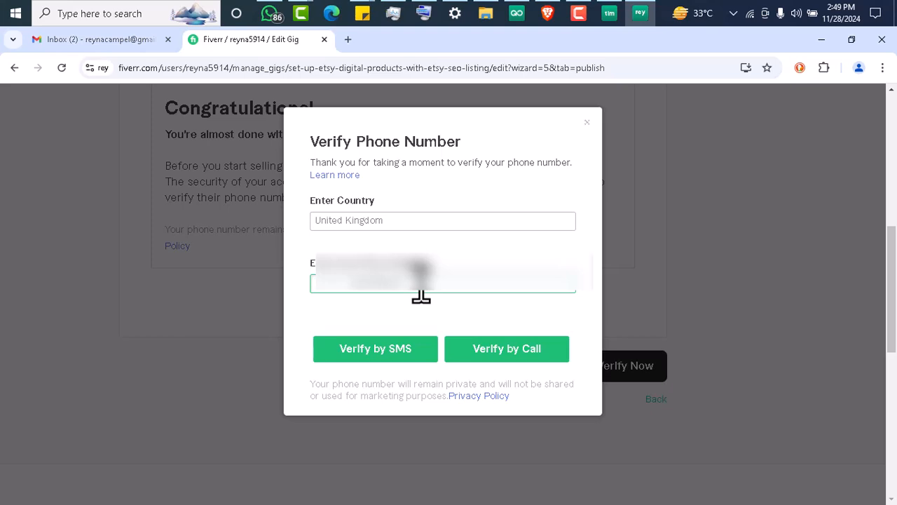
- Request the code by SMS and enter the received four-digit verification code
click(404, 349)
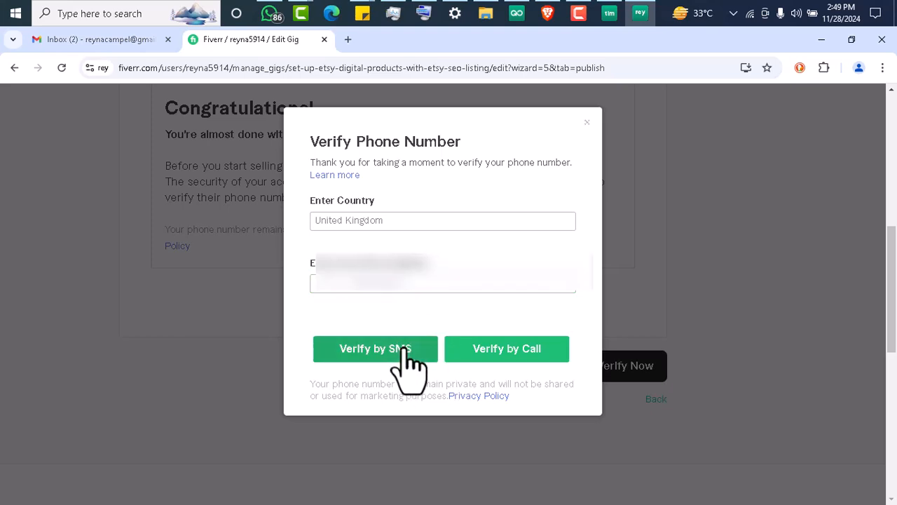
click(368, 309)
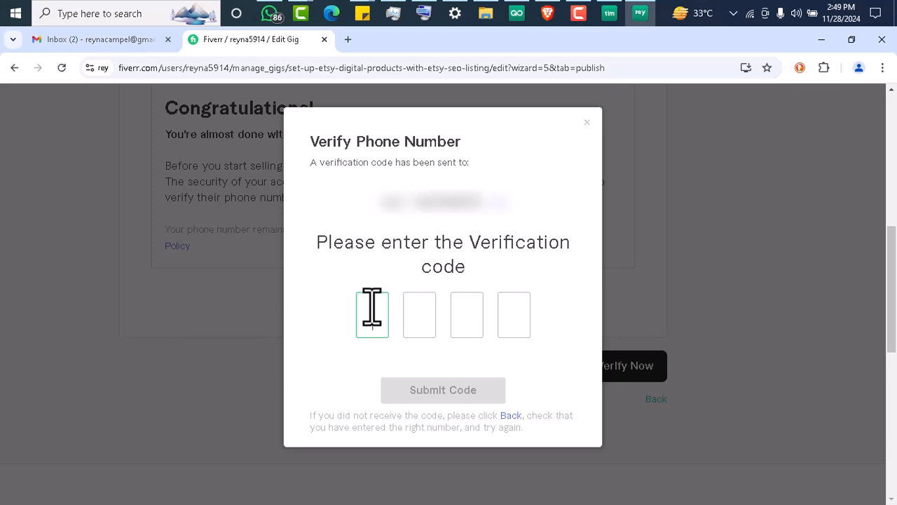
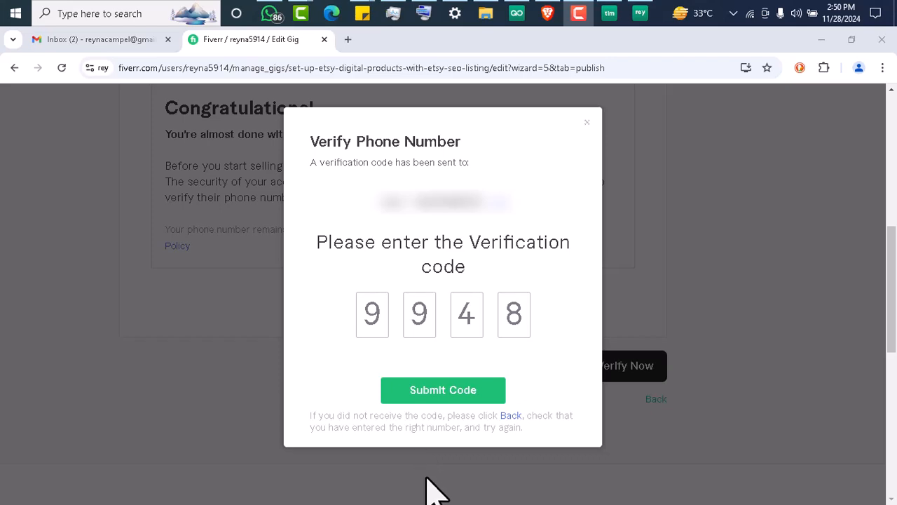
- Submit the entered four-digit phone code so the security question dialog appears
click(450, 398)
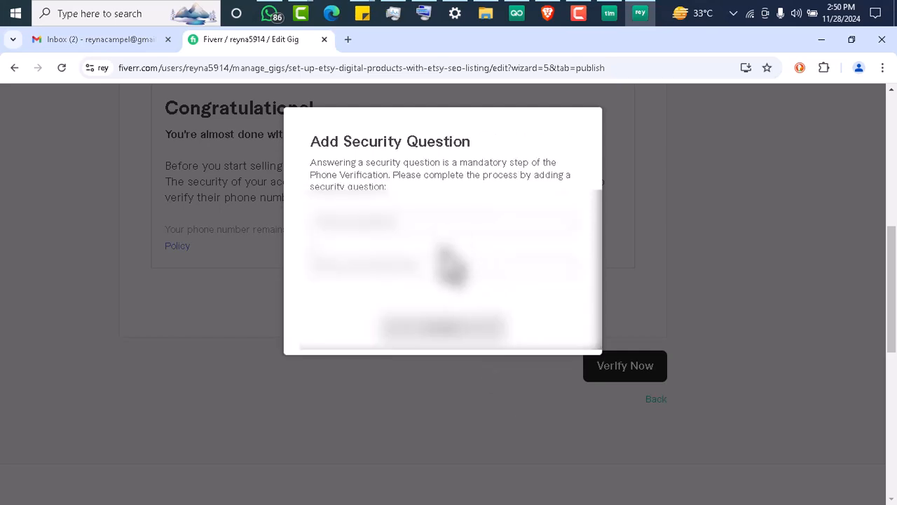
- Choose a security question, paste in its answer, and submit it
click(457, 228)
click(499, 330)
click(447, 273)
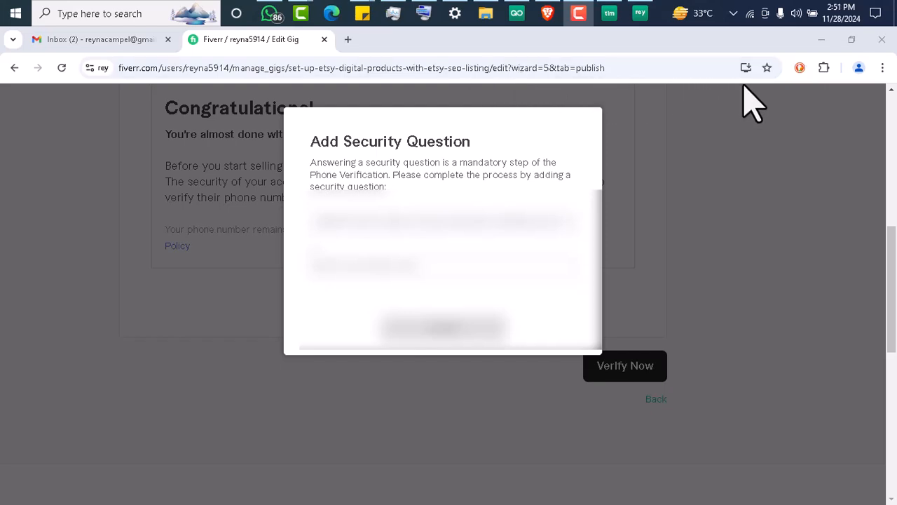
key(ctrl+v)
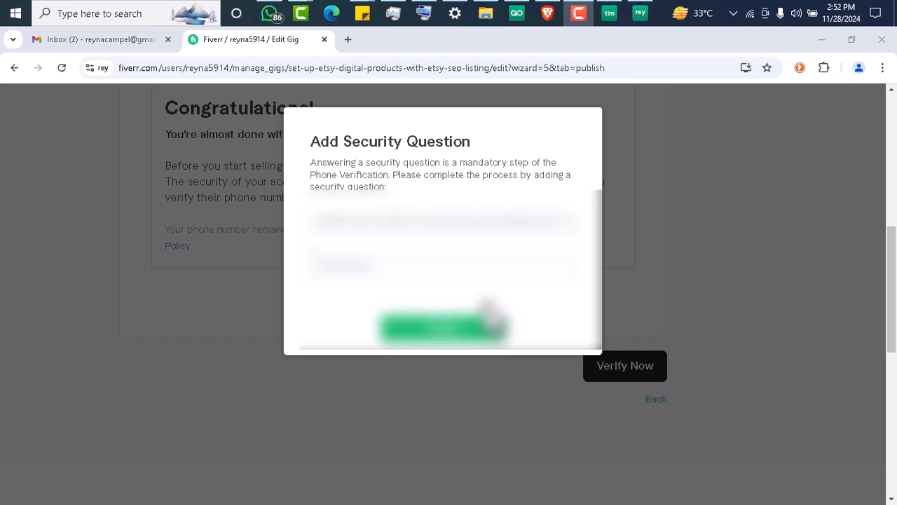
click(470, 334)
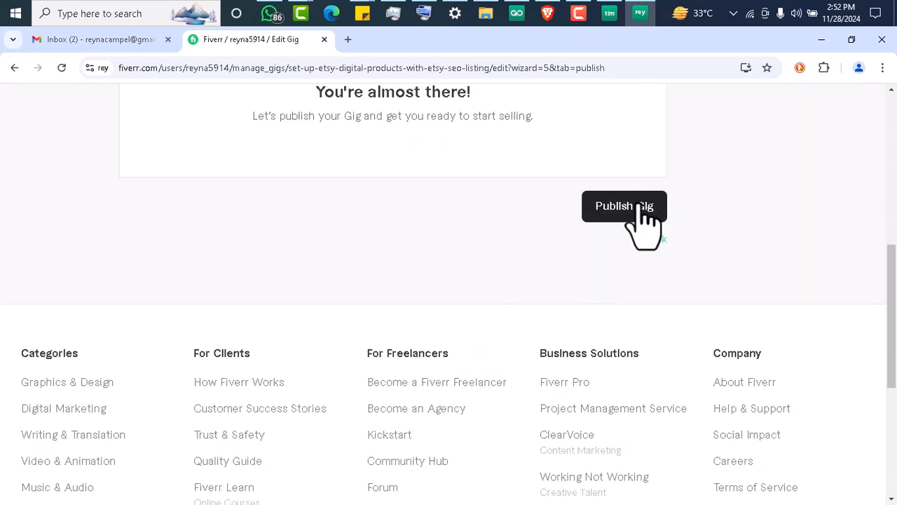
- Publish the 'set up etsy digital products with etsy seo listing' gig and finish on the Gigs page
click(638, 206)
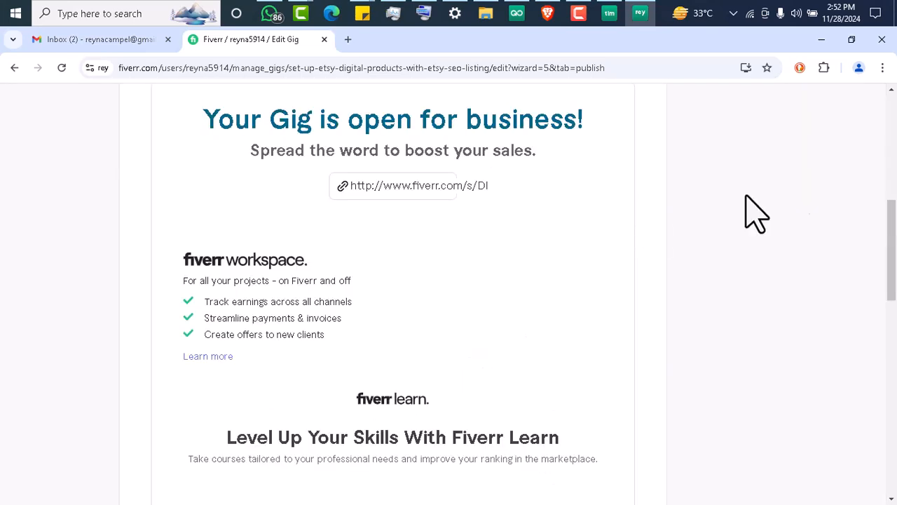
scroll(889, 252, down, 5)
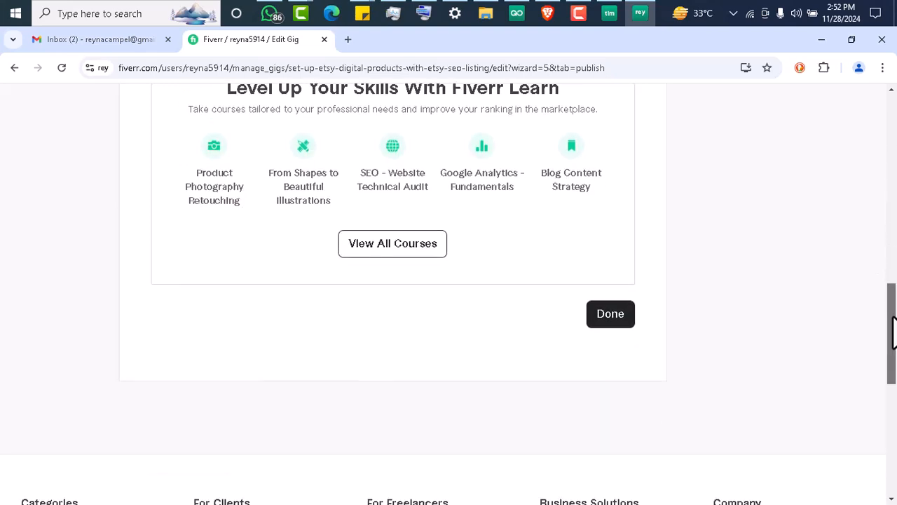
click(602, 327)
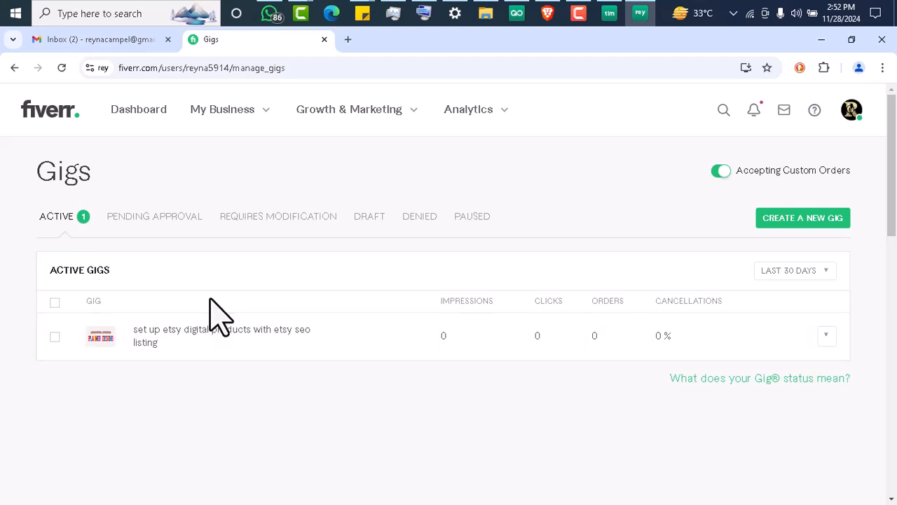
- Clear a stray text selection, then mark the Form W-9 notification as read
drag(30, 179, 364, 344)
click(505, 437)
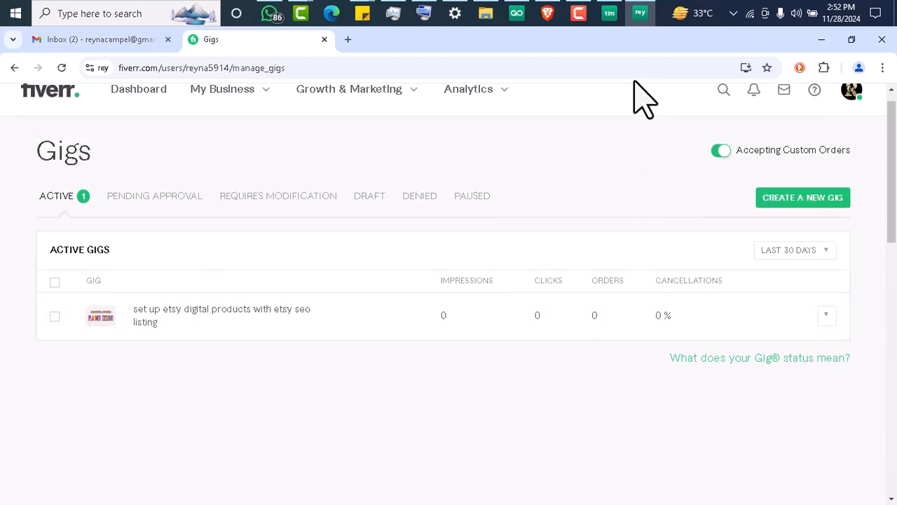
key(F10)
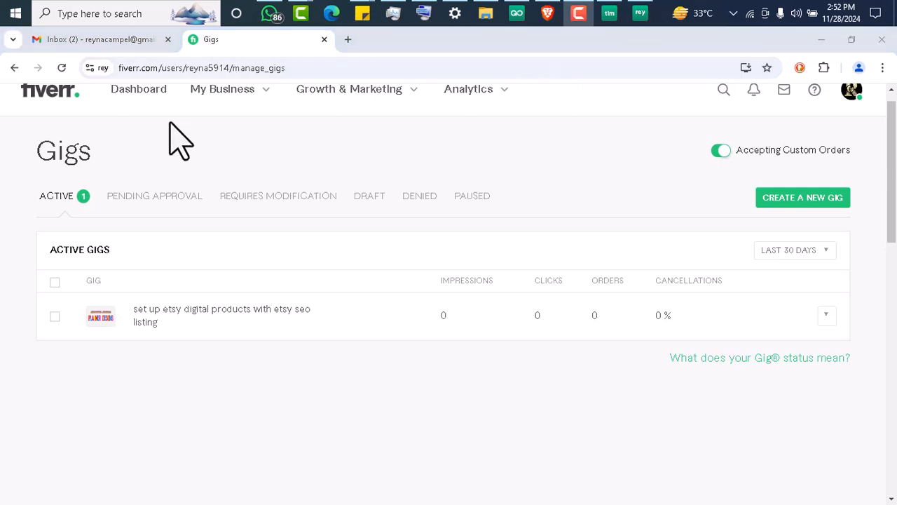
drag(893, 116, 892, 95)
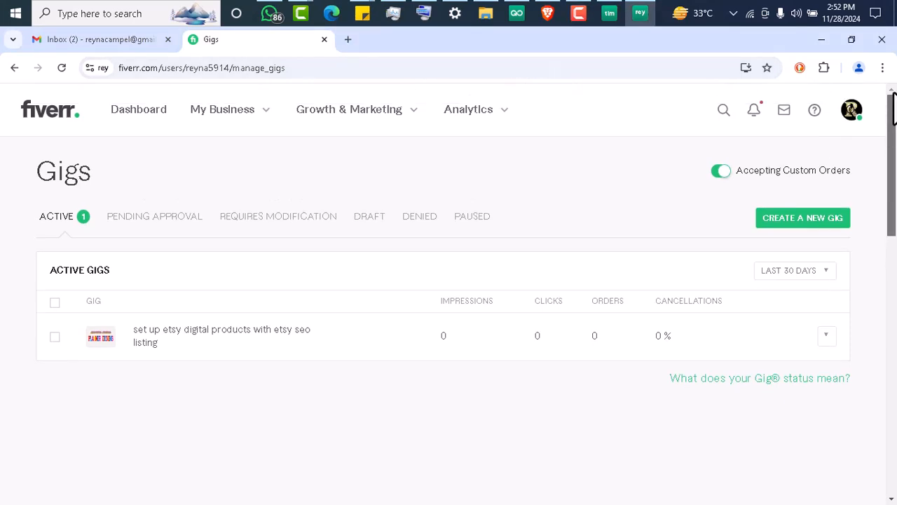
click(755, 110)
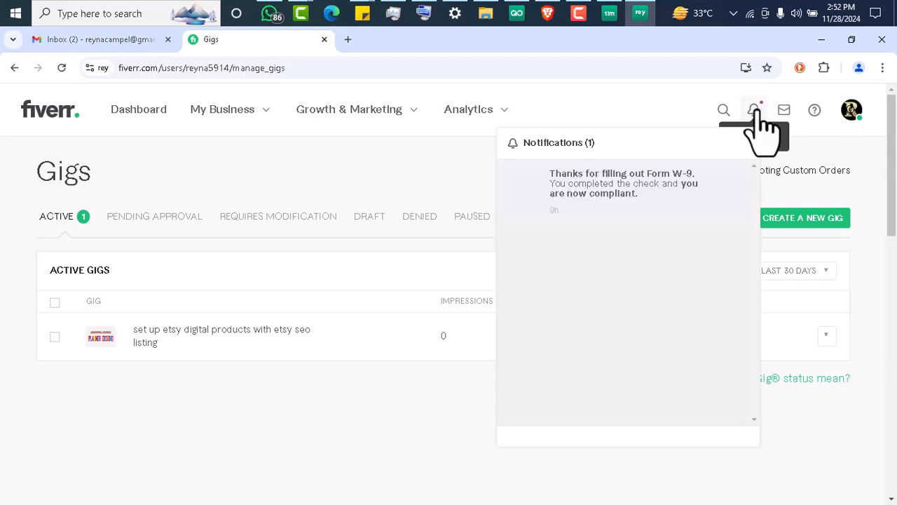
click(734, 179)
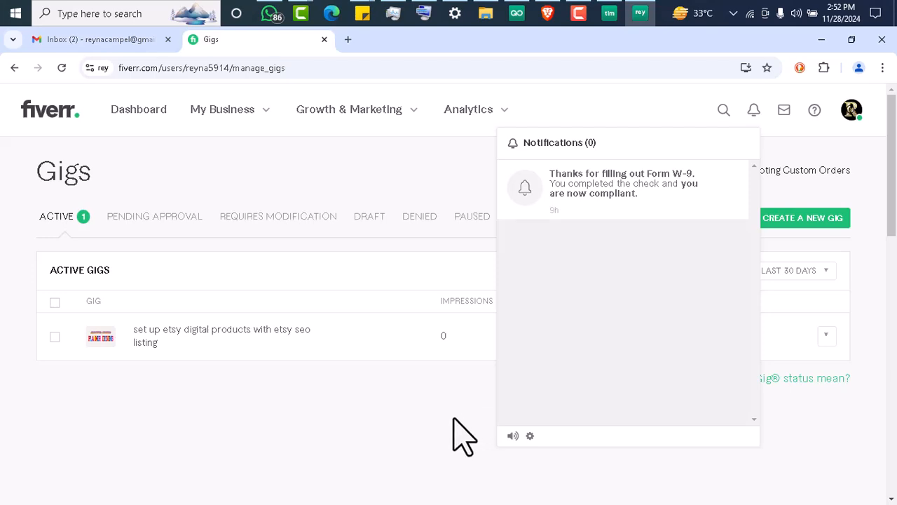
click(349, 398)
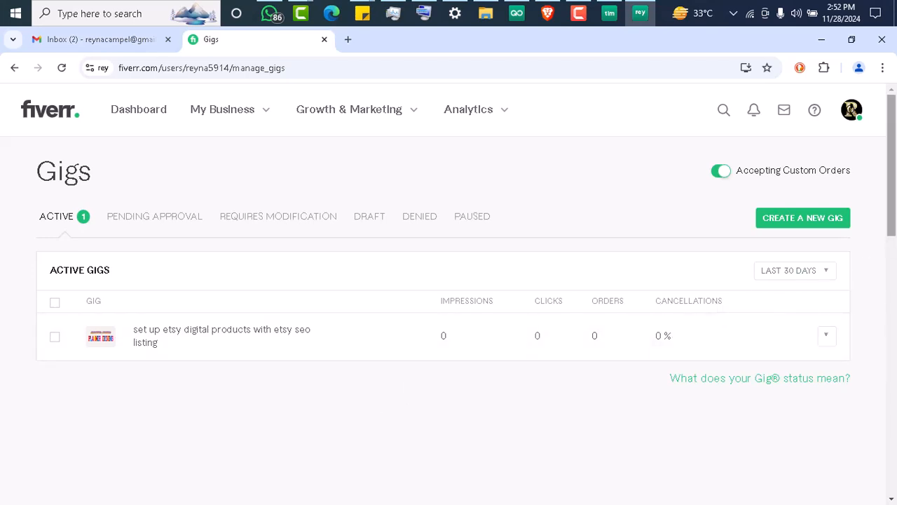
mouse_move(896, 228)
mouse_down()
mouse_move(896, 256)
mouse_move(896, 225)
mouse_up()
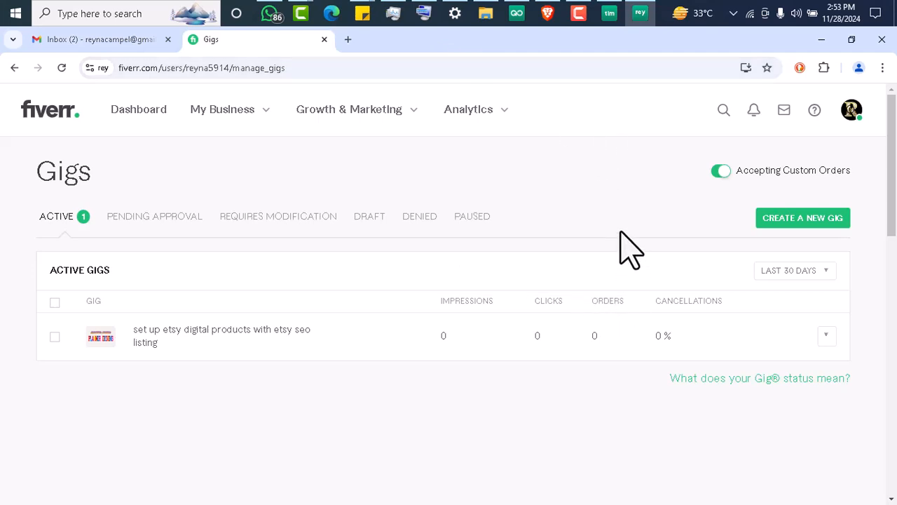
- Switch to the second account's browser window and reload its gig editing page
click(607, 10)
drag(892, 362, 892, 329)
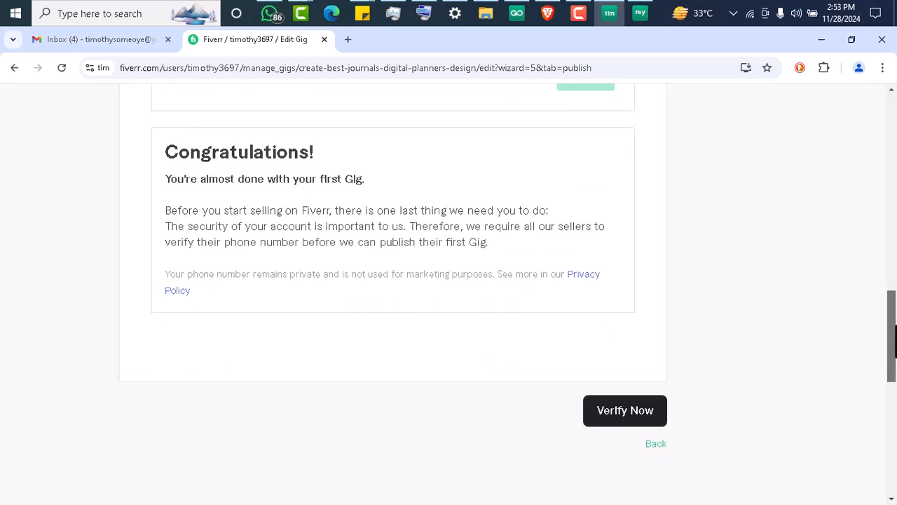
click(62, 67)
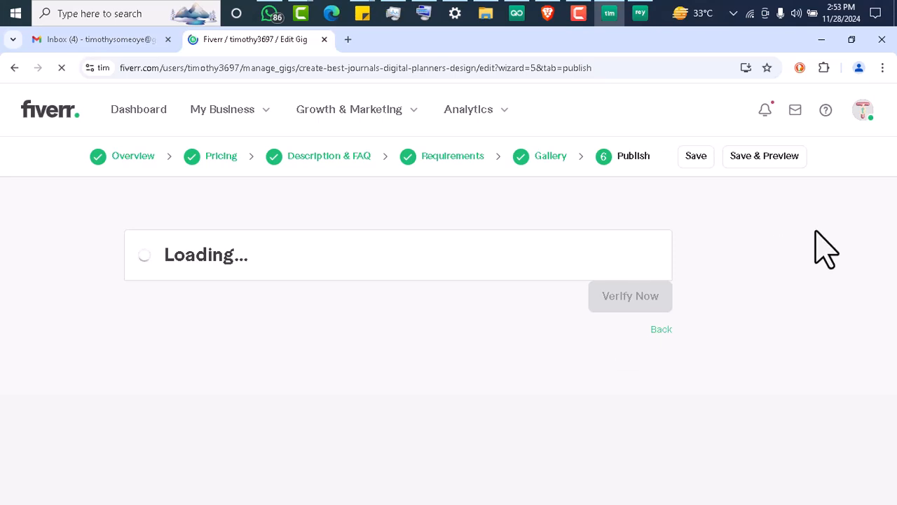
- Start Verify Now, tick the gallery materials declaration, and save the gallery step
scroll(891, 323, down, 4)
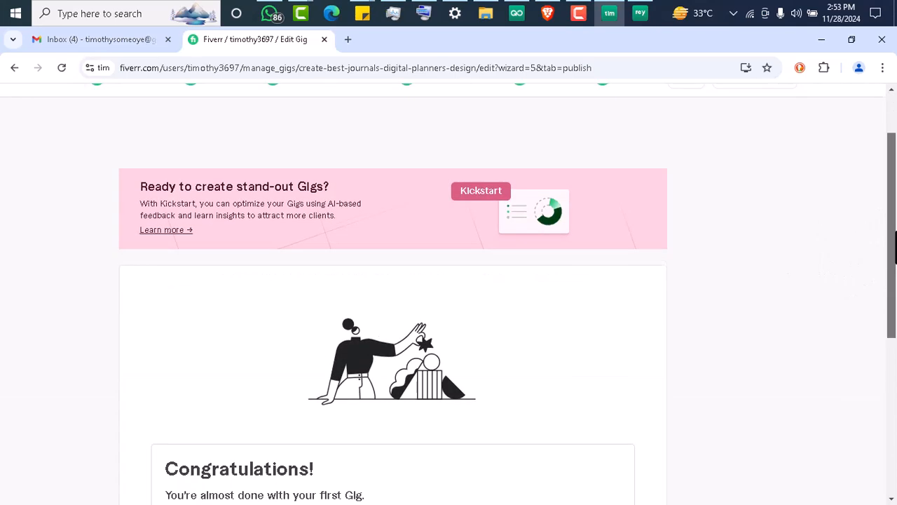
scroll(890, 322, down, 3)
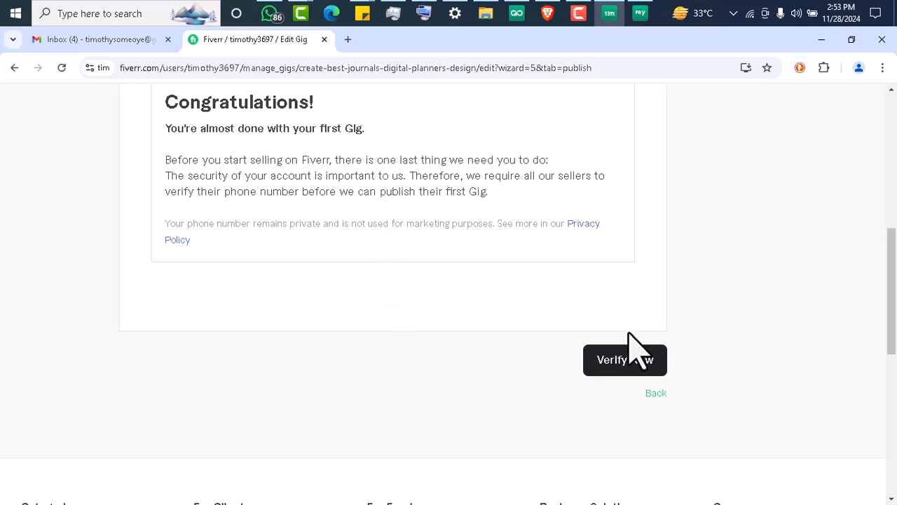
click(658, 361)
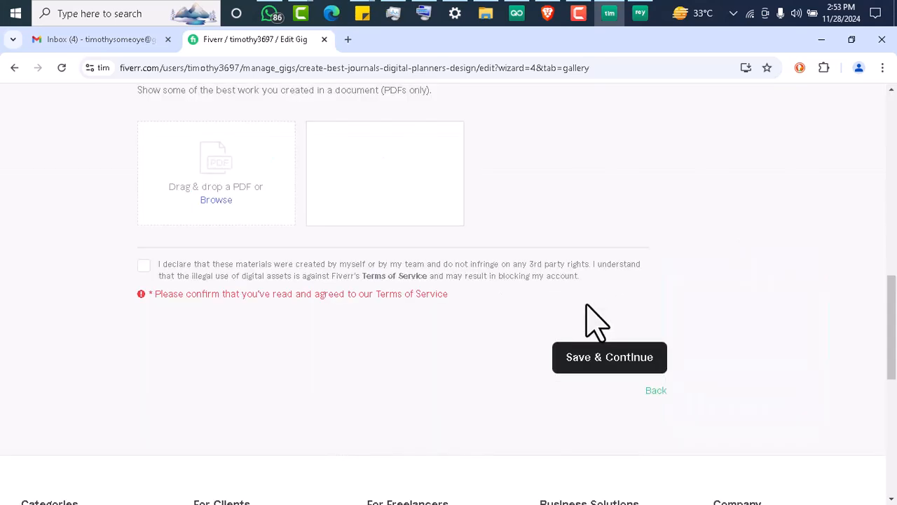
click(144, 265)
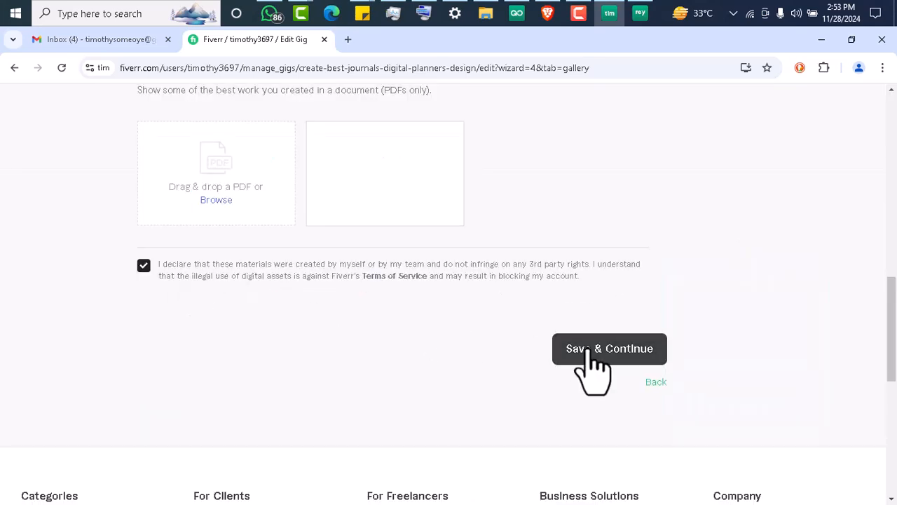
click(586, 357)
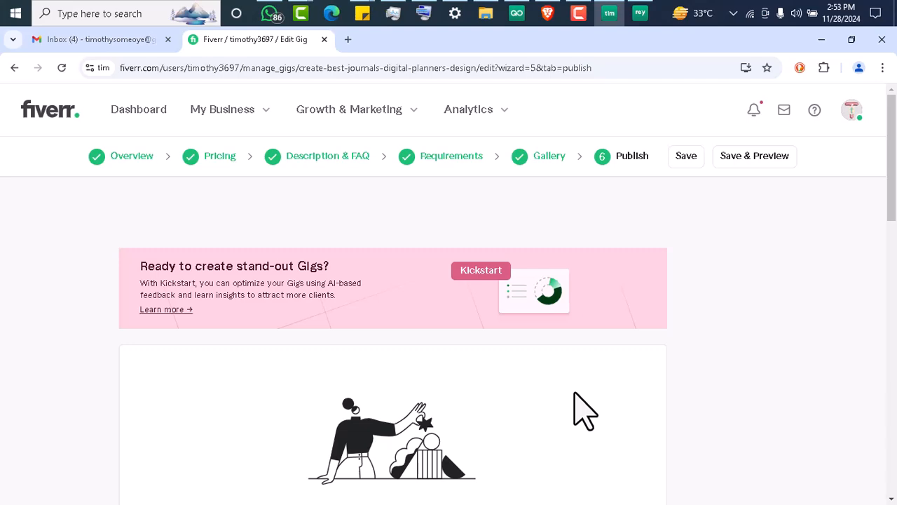
drag(892, 203, 649, 353)
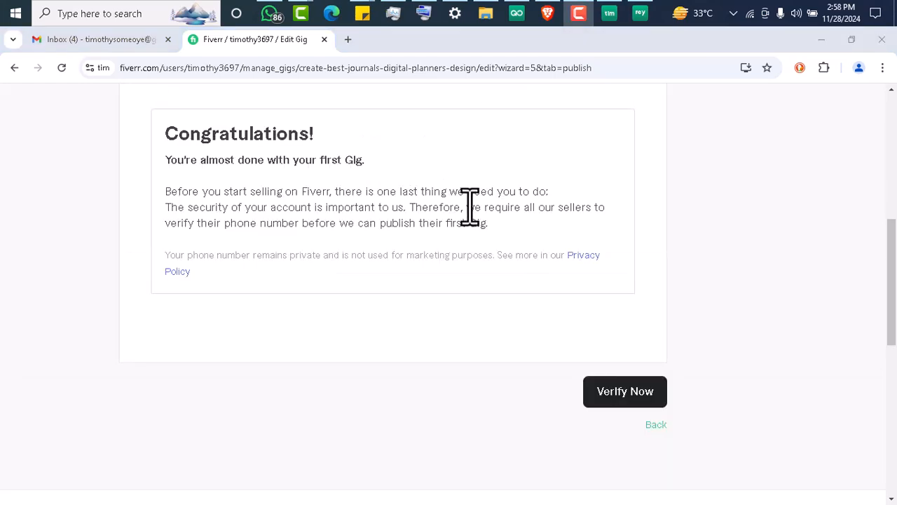
- Retry the materials declaration and Save & Continue, then reload the publish page
click(647, 397)
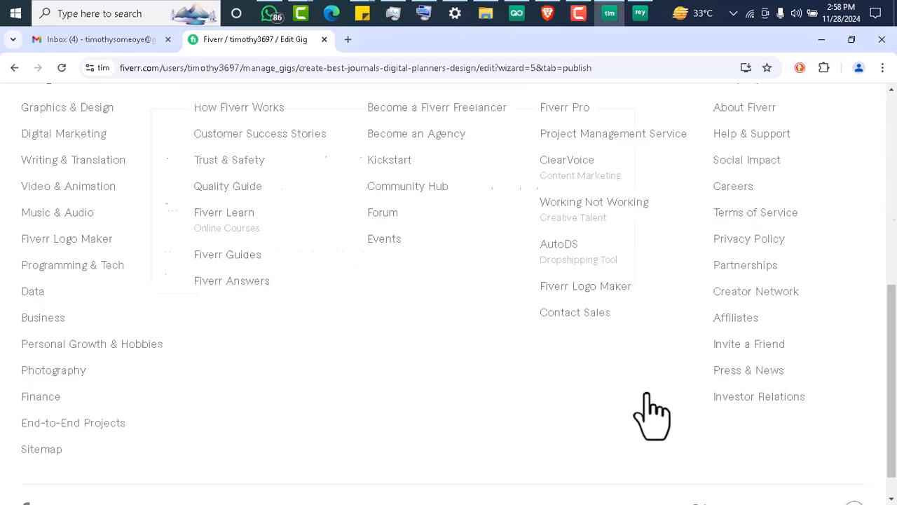
click(149, 267)
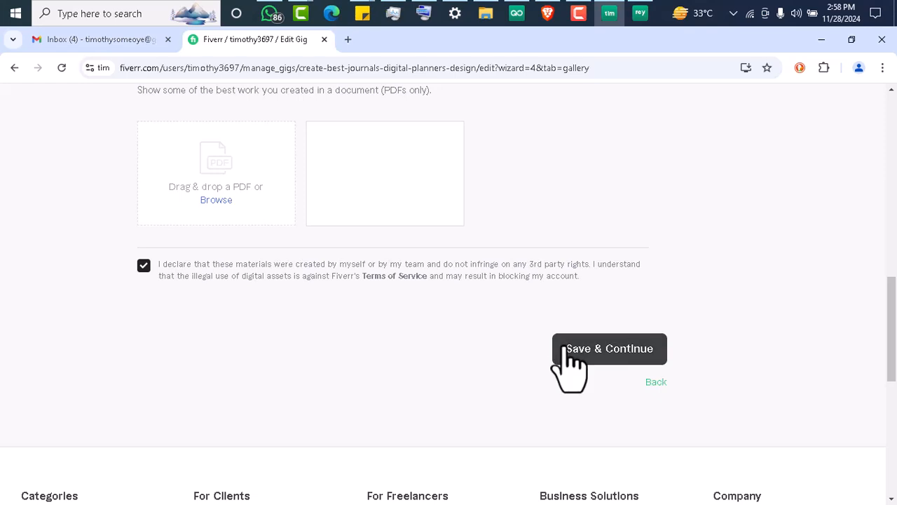
click(566, 348)
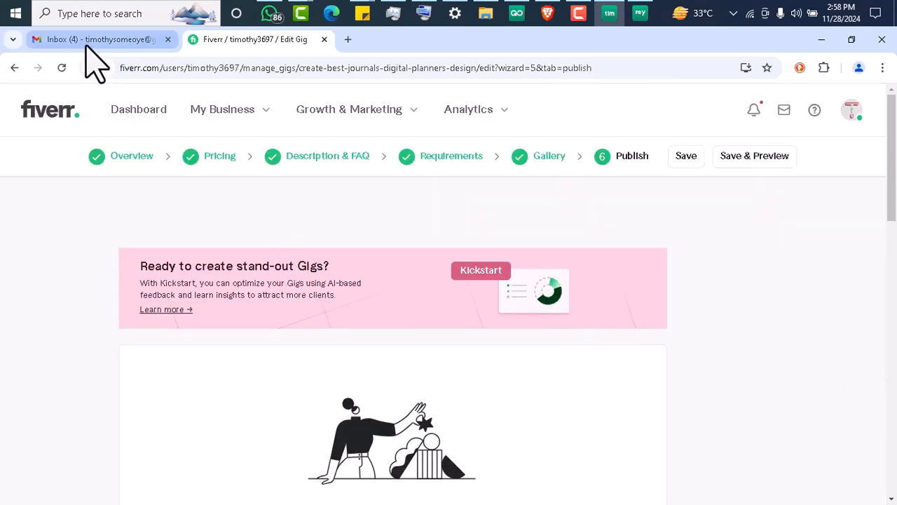
click(70, 70)
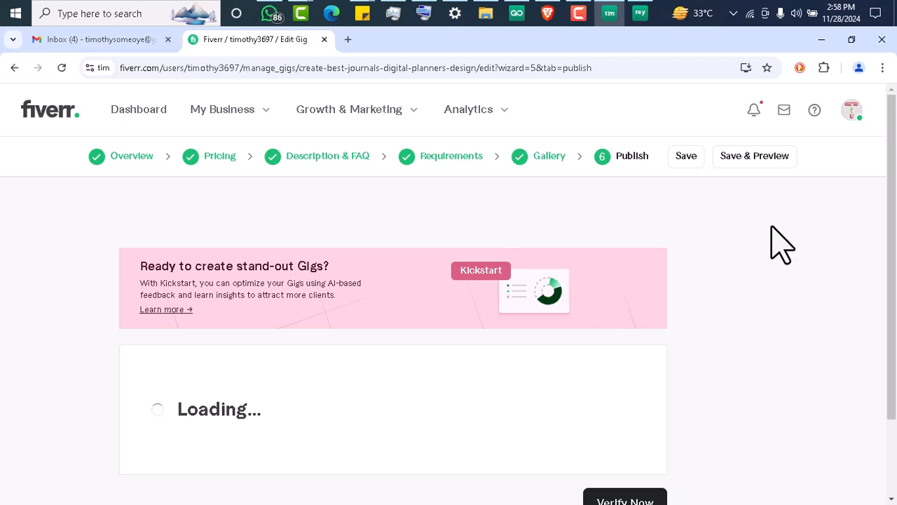
scroll(892, 231, down, 3)
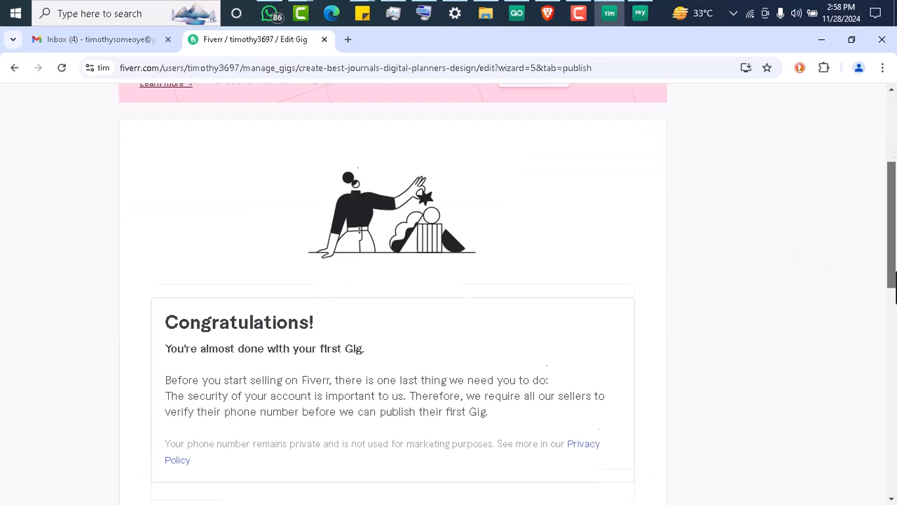
scroll(893, 273, down, 2)
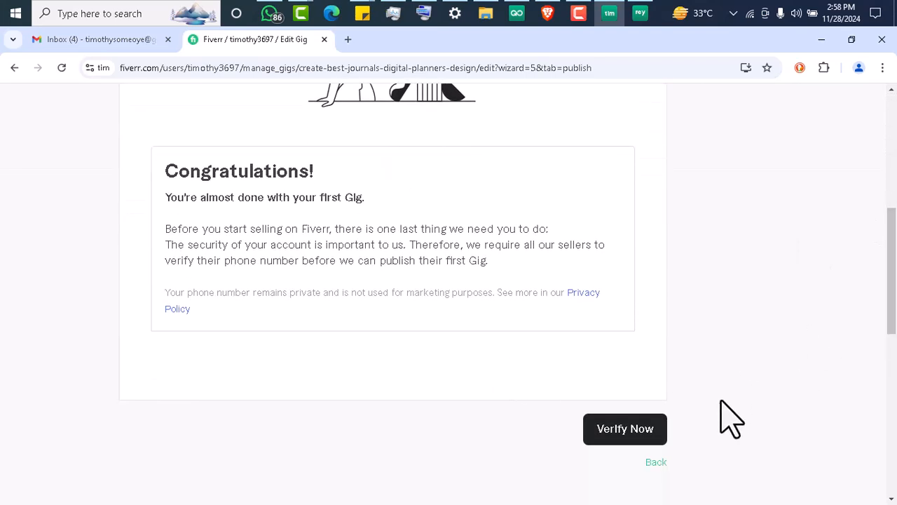
scroll(894, 324, down, 1)
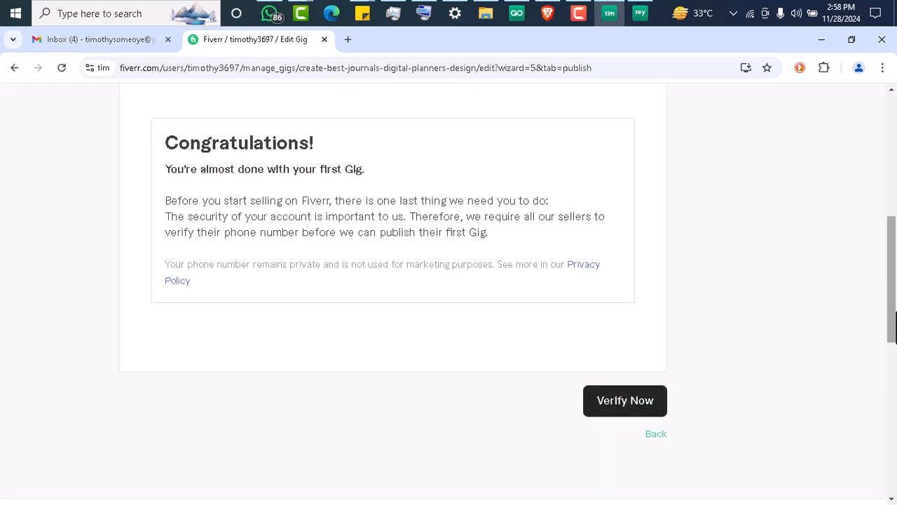
scroll(892, 280, down, 1)
- Accept the materials ownership declaration, save the gallery, and bring up the Verify Phone Number dialog
click(651, 401)
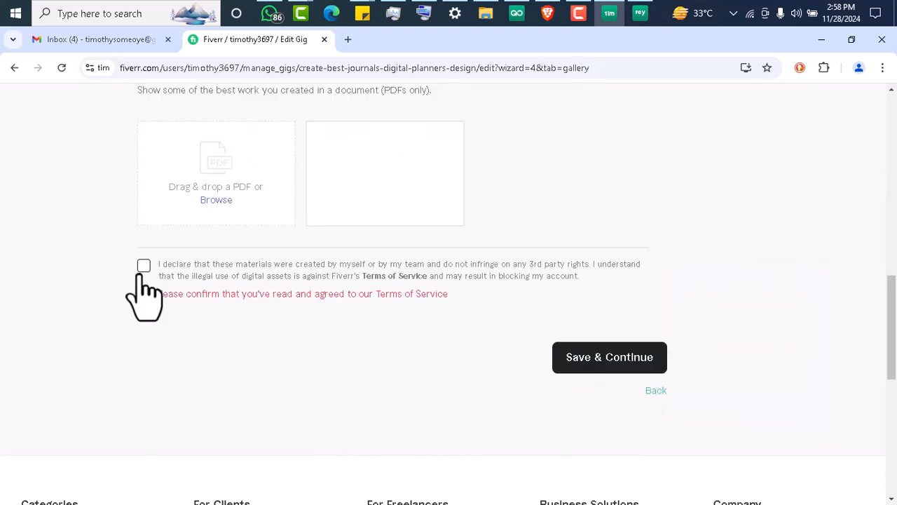
click(142, 270)
drag(891, 287, 892, 379)
click(627, 227)
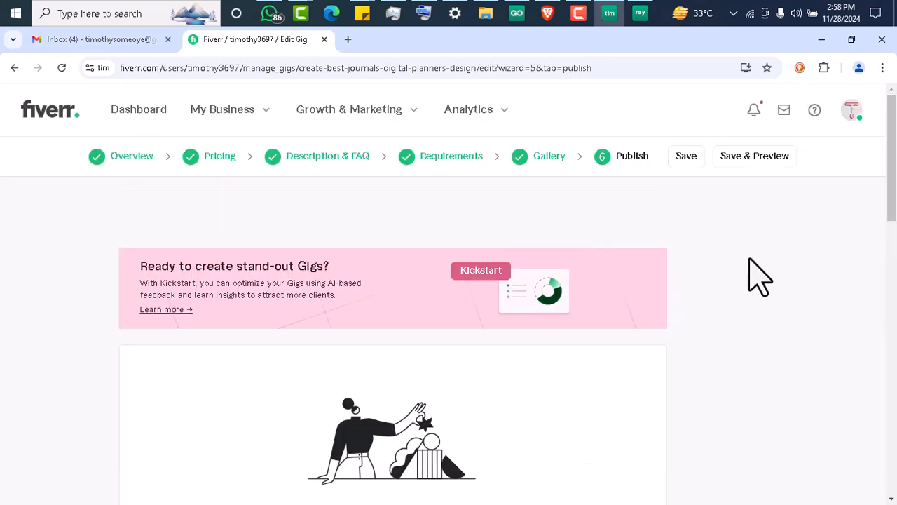
drag(894, 175, 894, 337)
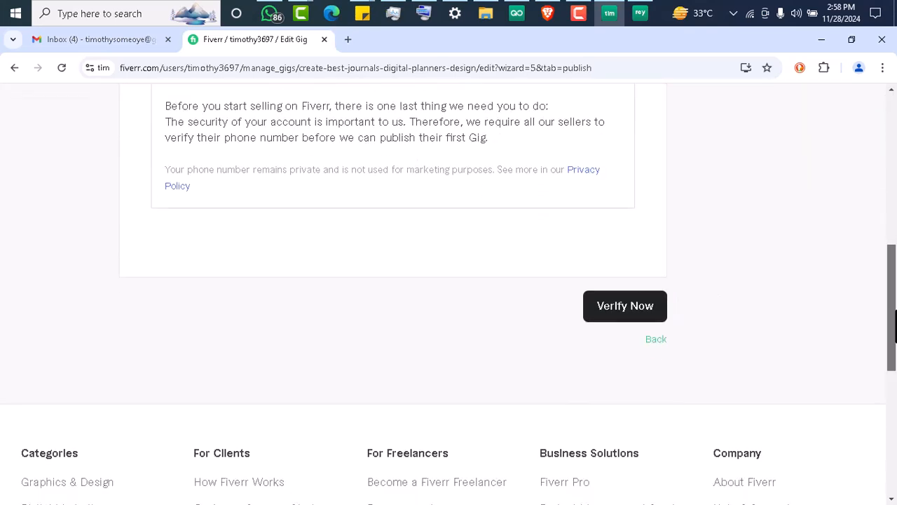
click(628, 312)
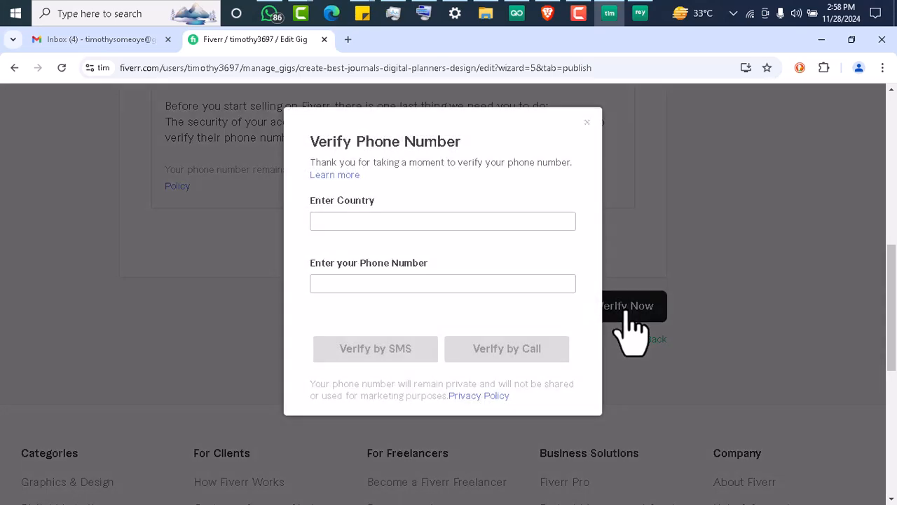
- Change the verification country from United States to United Kingdom and request the code by SMS
click(417, 226)
key(BackSpace)
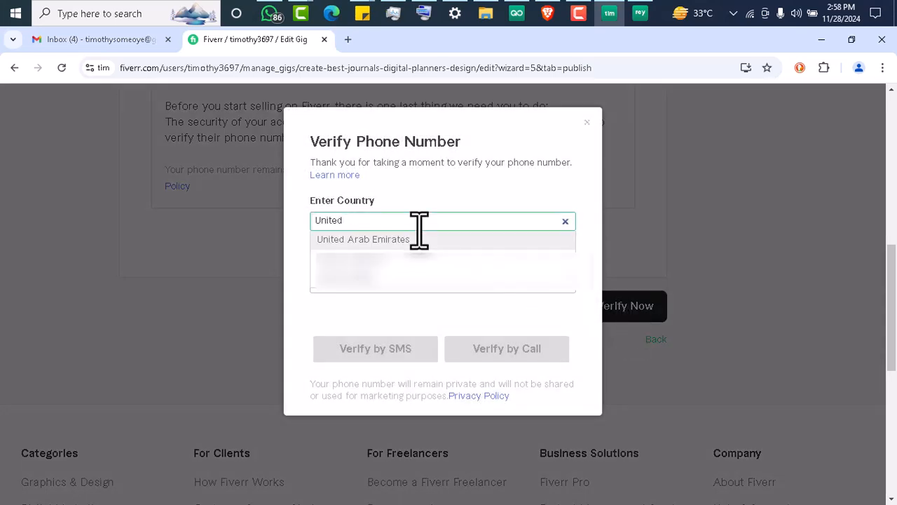
text(Kingdom)
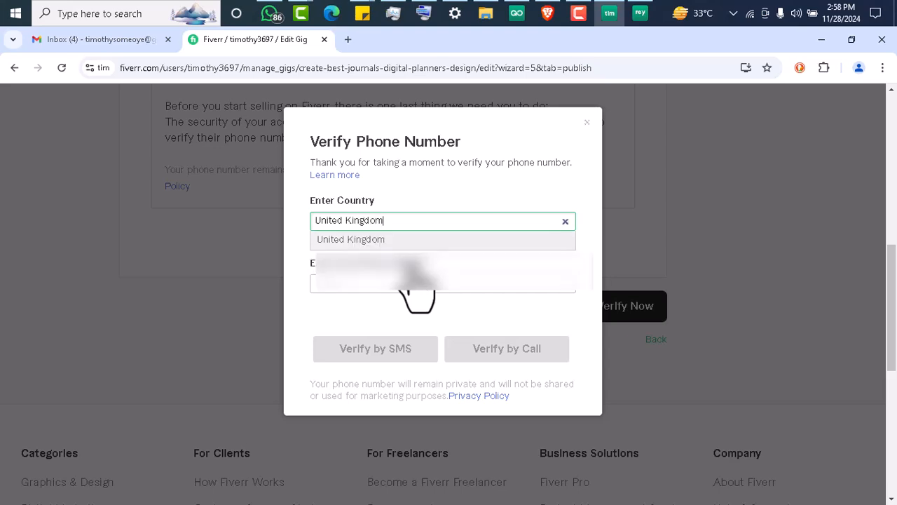
click(405, 285)
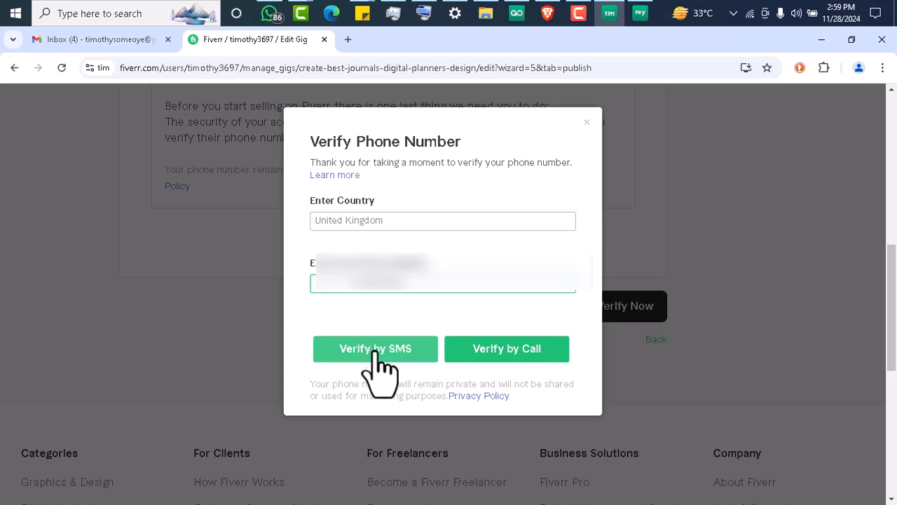
click(377, 352)
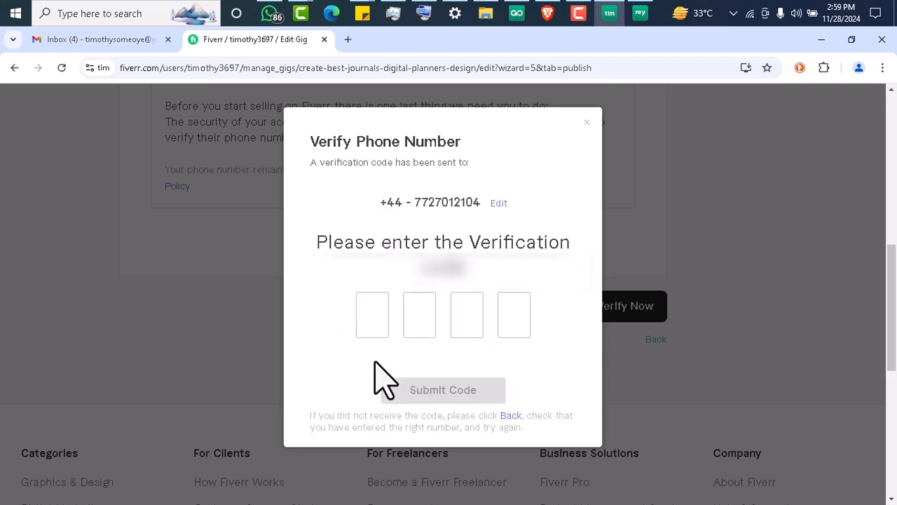
- Enter the four-digit SMS verification code into the code boxes and submit it
click(373, 320)
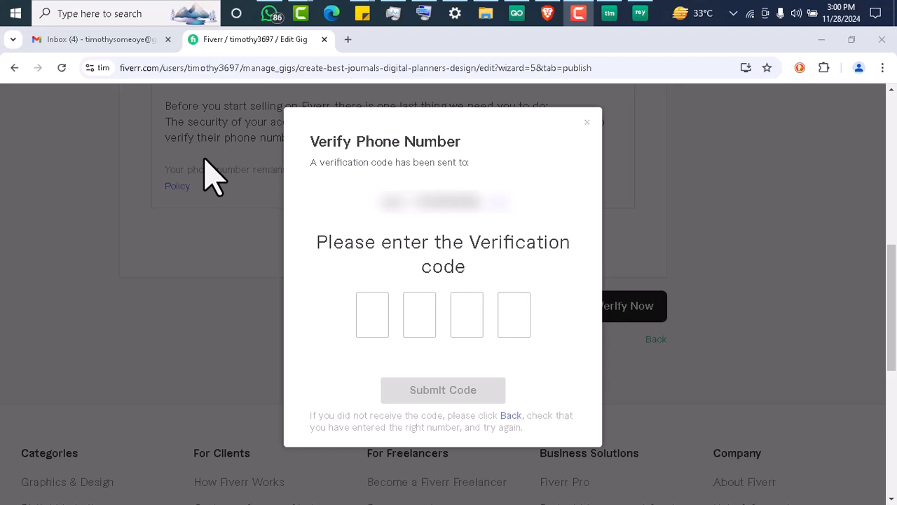
click(375, 315)
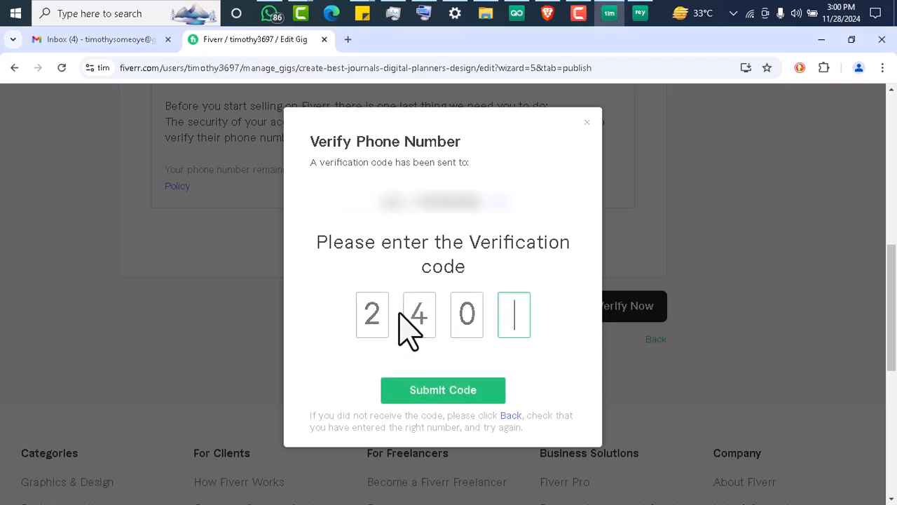
click(438, 393)
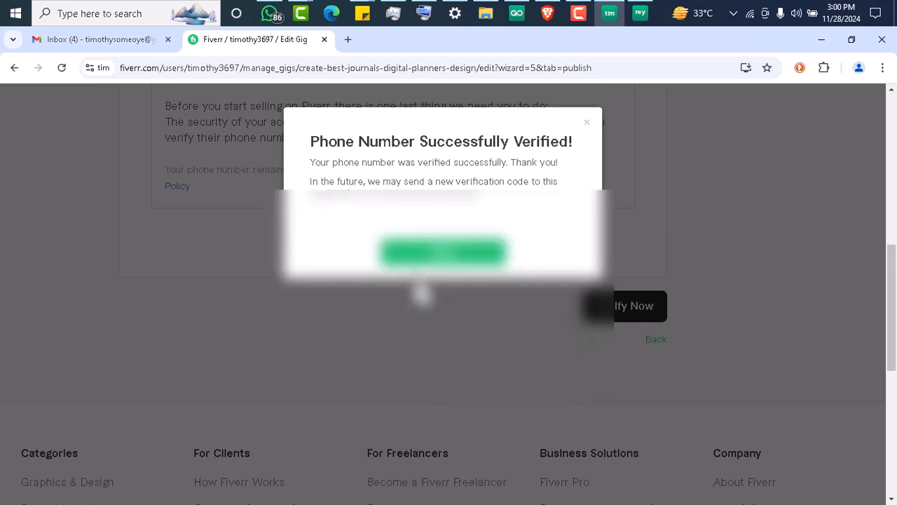
- Acknowledge the verification success, pick a security question, type its answer, and save
click(416, 251)
click(403, 223)
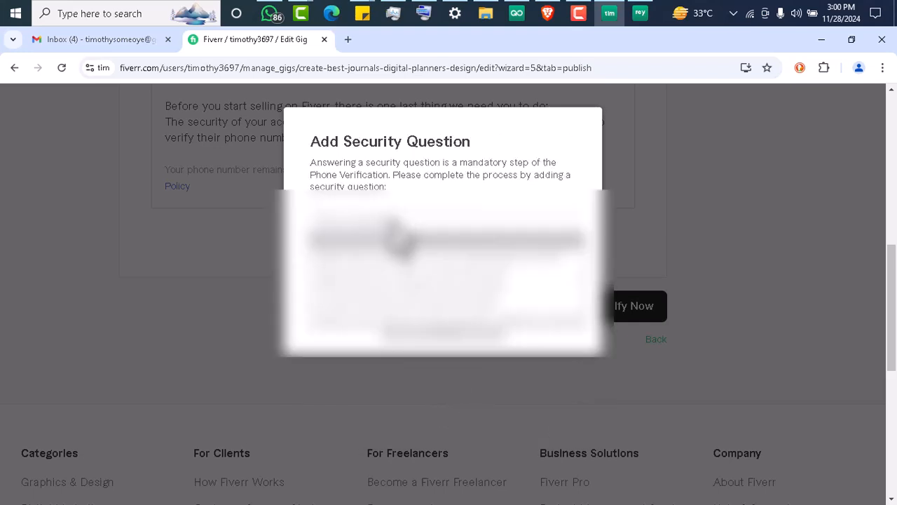
click(412, 309)
click(401, 263)
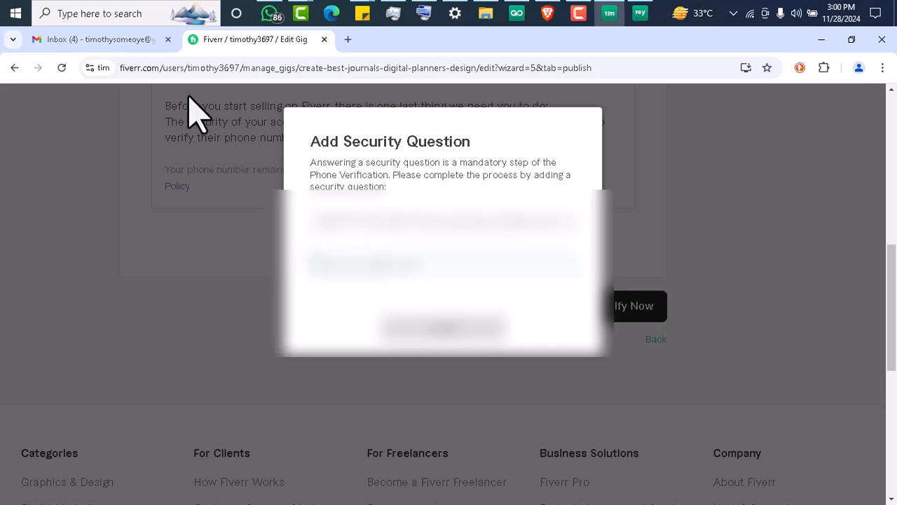
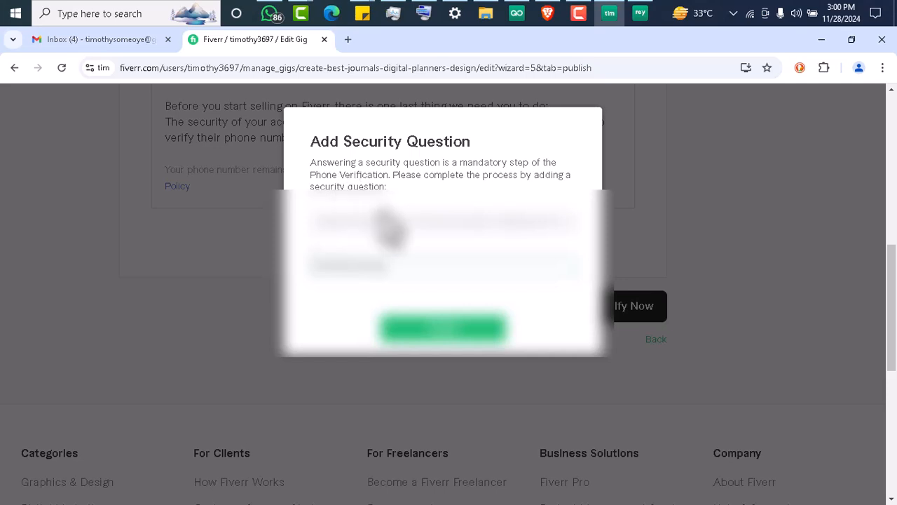
click(452, 340)
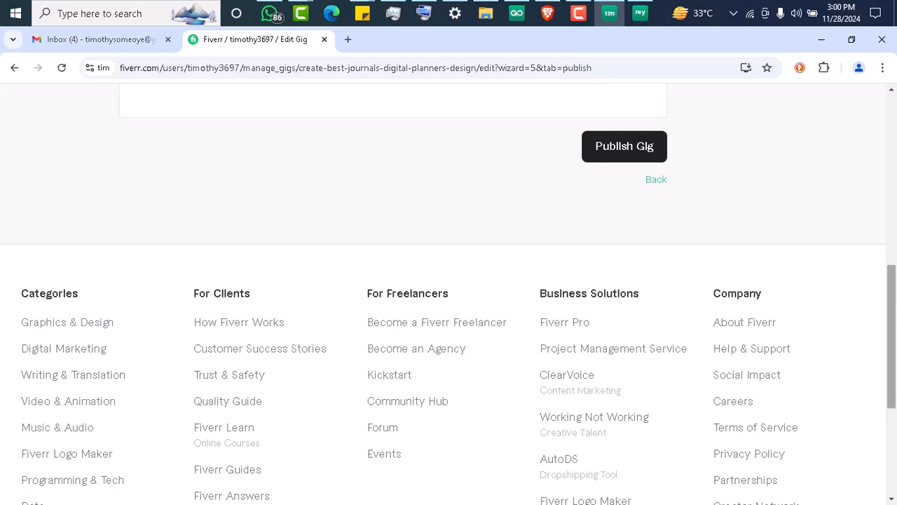
- Publish the journals and digital planners gig and return to the Gigs list via Done
drag(894, 365, 895, 210)
scroll(895, 210, down, 3)
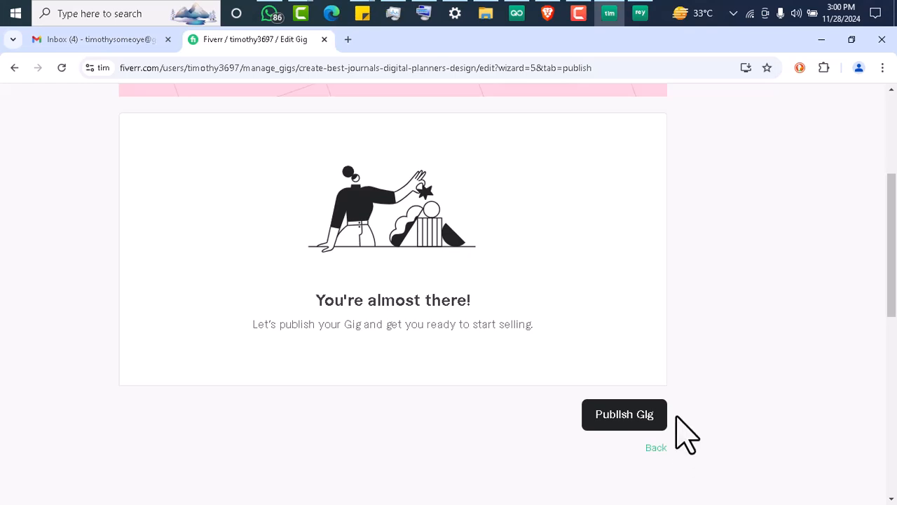
click(653, 410)
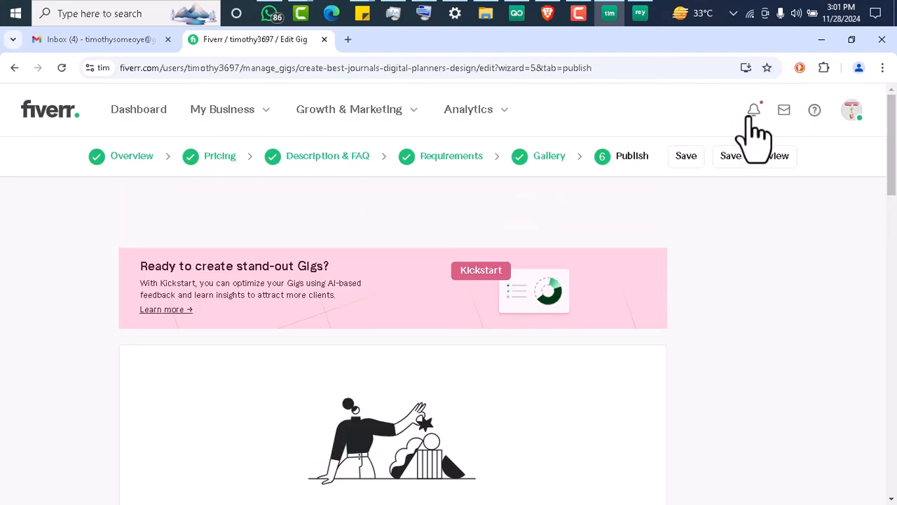
click(754, 110)
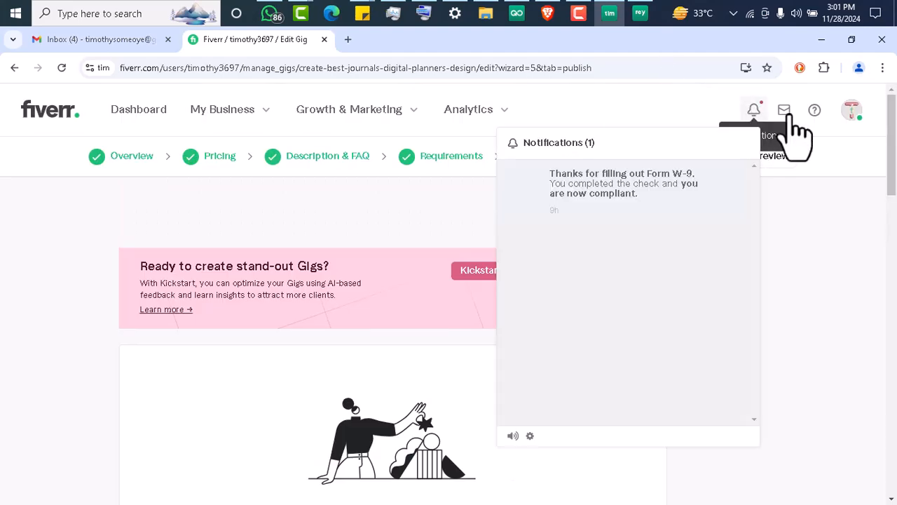
drag(893, 161, 894, 326)
scroll(894, 328, down, 5)
scroll(697, 310, up, 2)
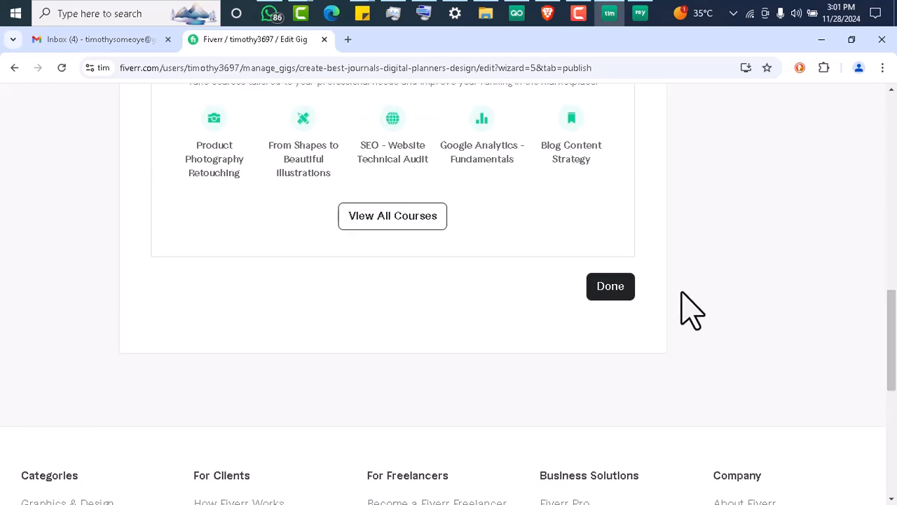
click(610, 287)
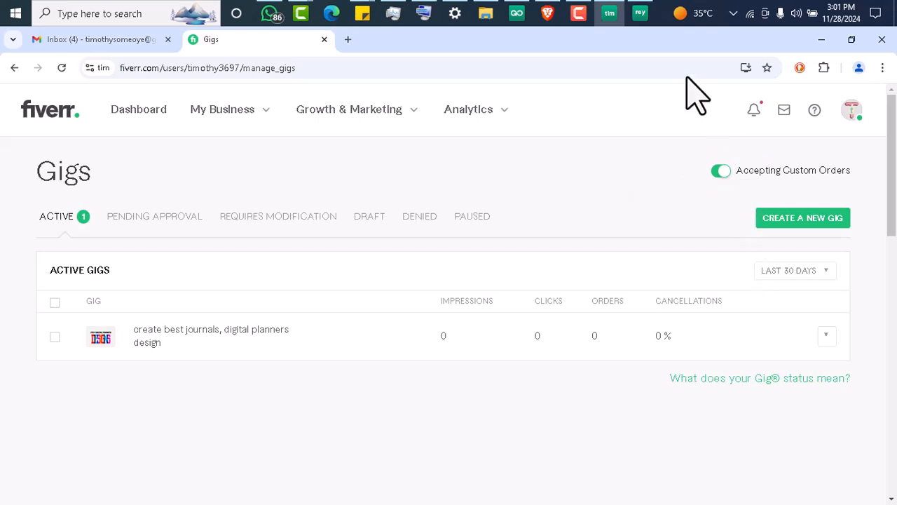
- Compare the two accounts' Gigs pages, highlighting the second account's single active gig
click(641, 14)
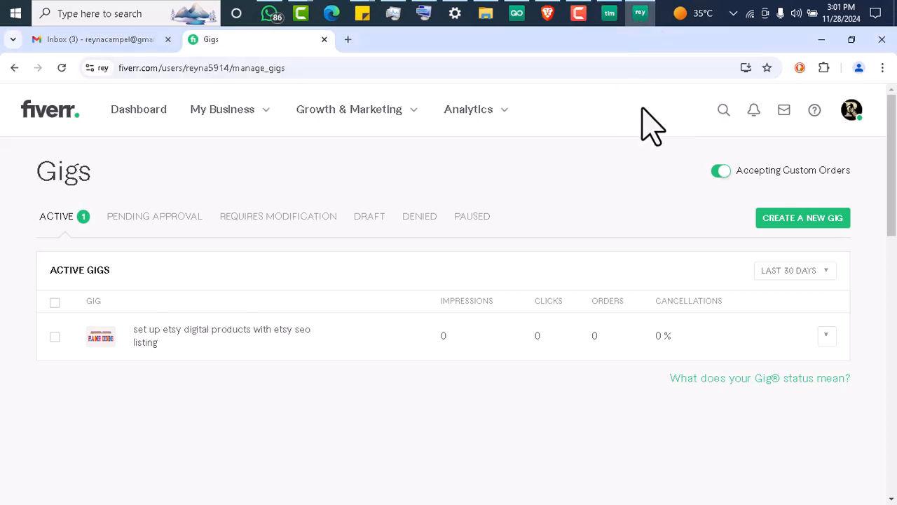
click(616, 11)
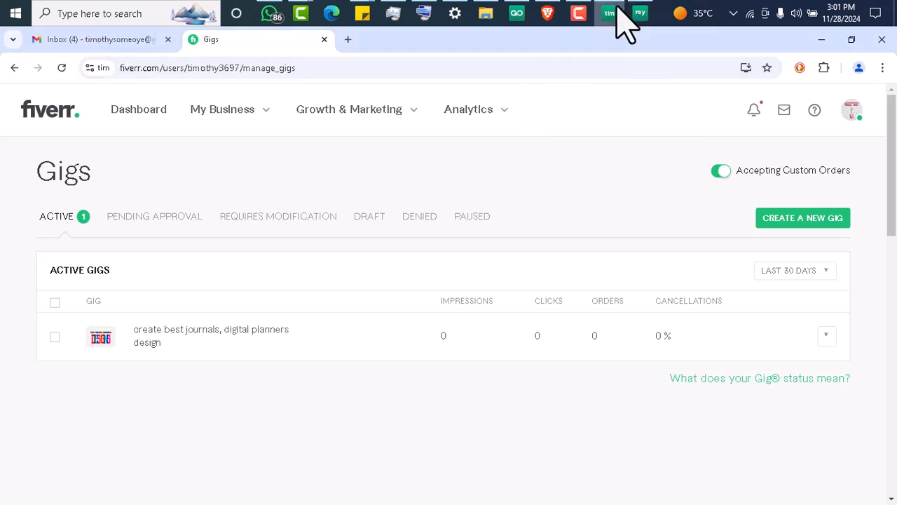
click(635, 17)
click(634, 14)
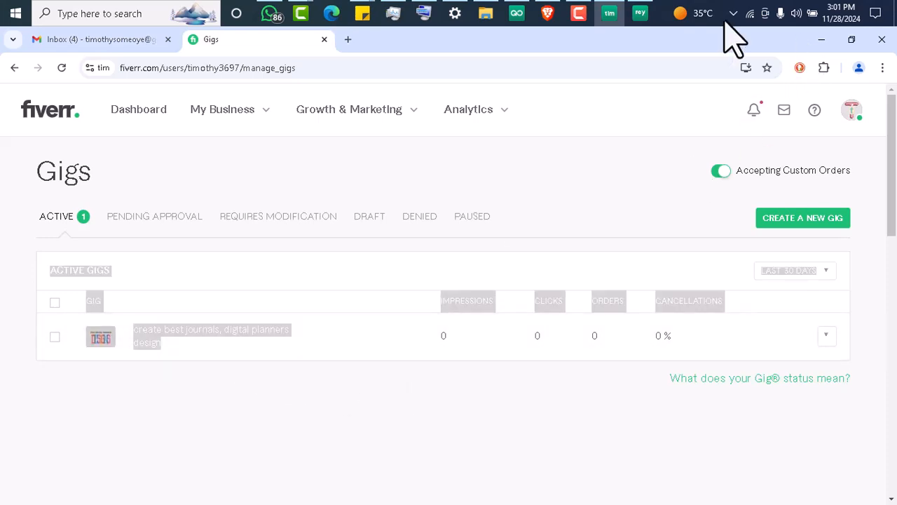
click(641, 14)
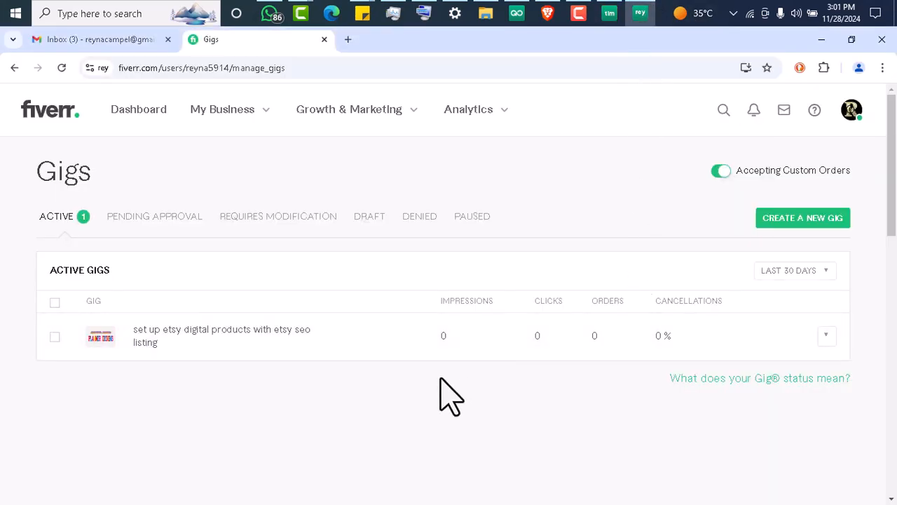
triple_click(274, 341)
click(677, 171)
click(617, 15)
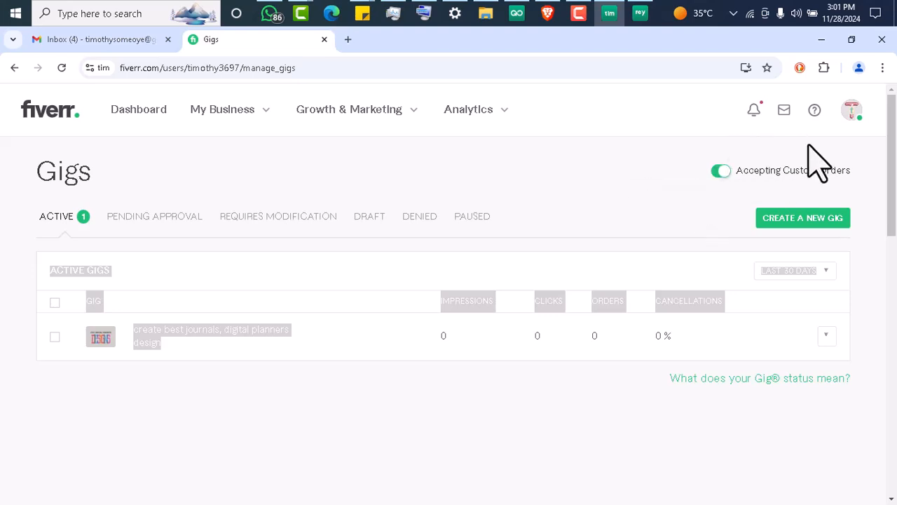
- Look over the first account's Gigs page to check it lists one active gig
mouse_move(896, 163)
mouse_down()
mouse_move(895, 238)
mouse_move(895, 157)
mouse_up()
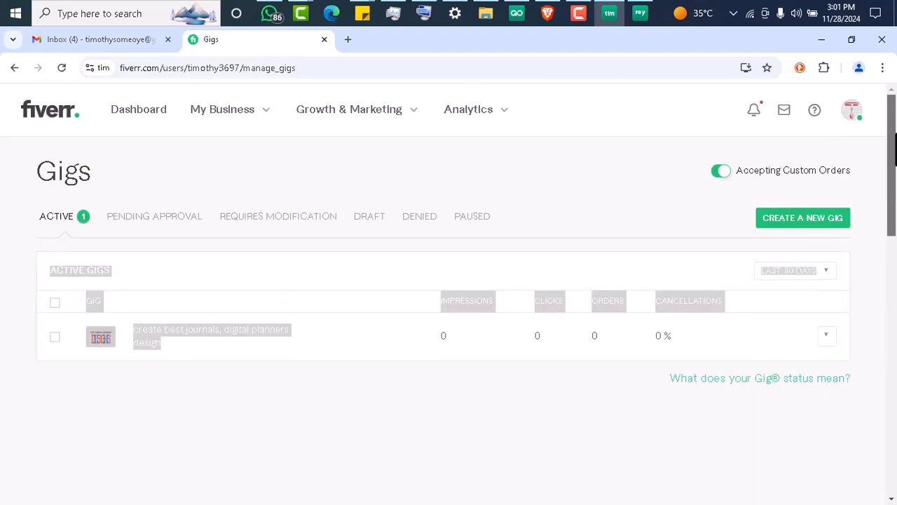
click(567, 173)
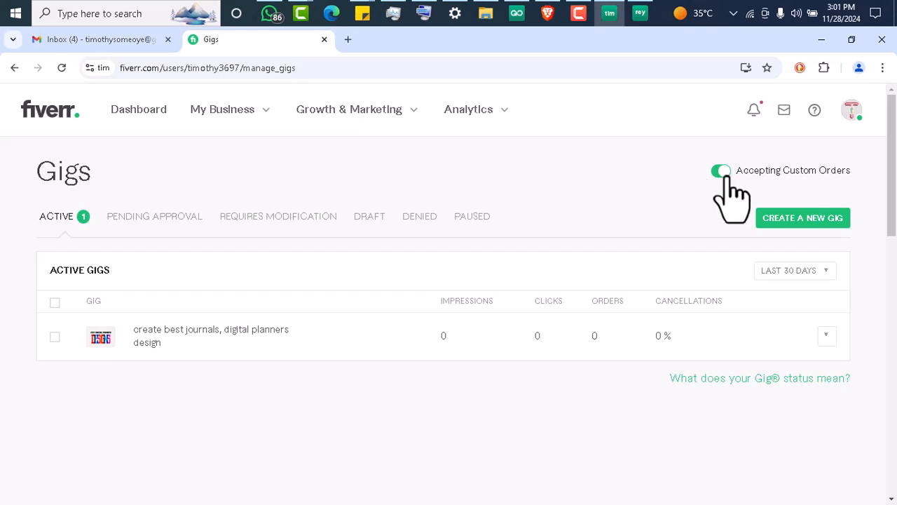
mouse_move(896, 162)
mouse_down()
mouse_move(895, 214)
mouse_move(895, 171)
mouse_up()
click(640, 13)
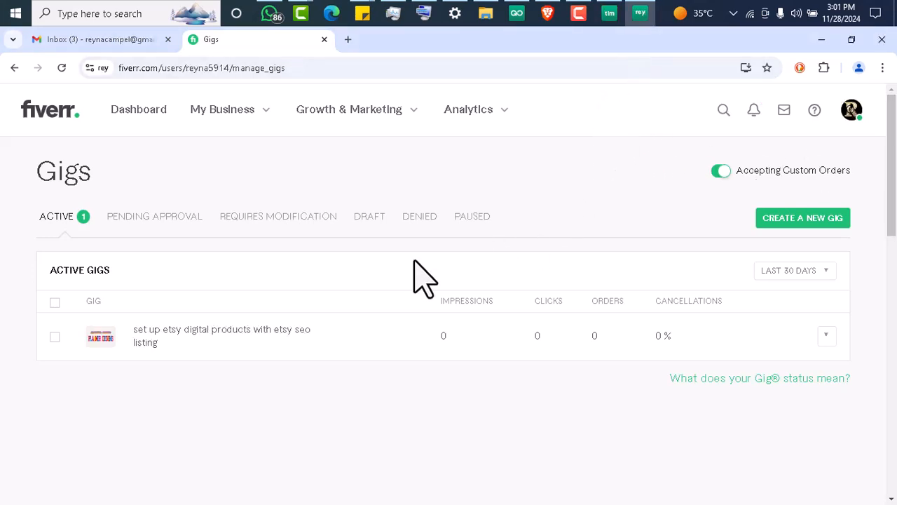
click(609, 13)
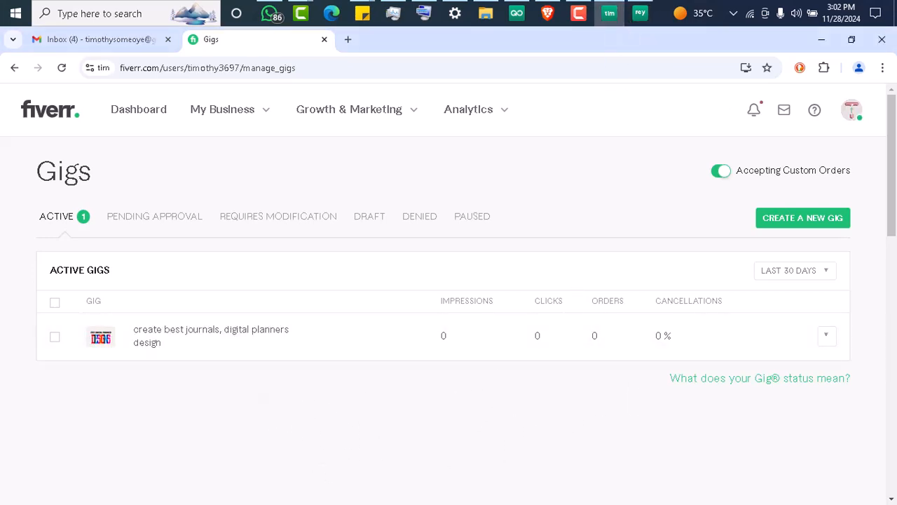
mouse_move(891, 185)
mouse_down()
mouse_move(888, 260)
mouse_move(890, 188)
mouse_up()
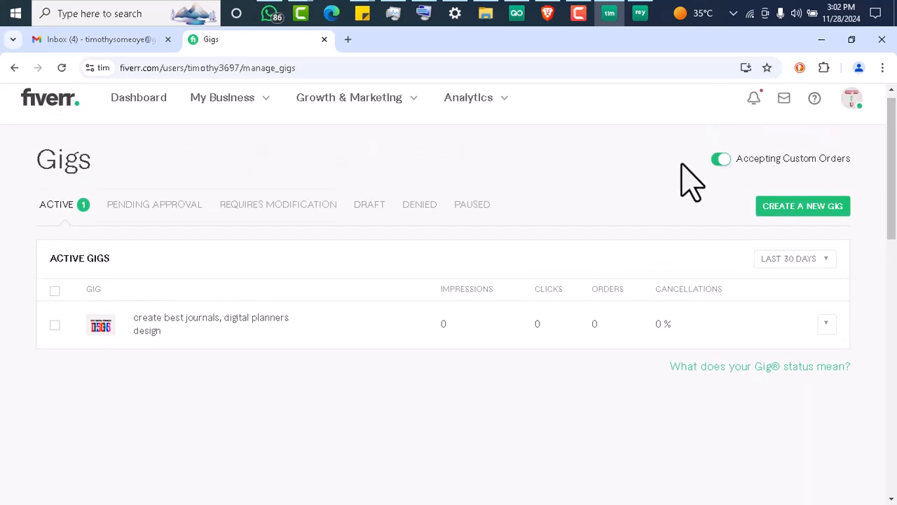
scroll(895, 148, up, 1)
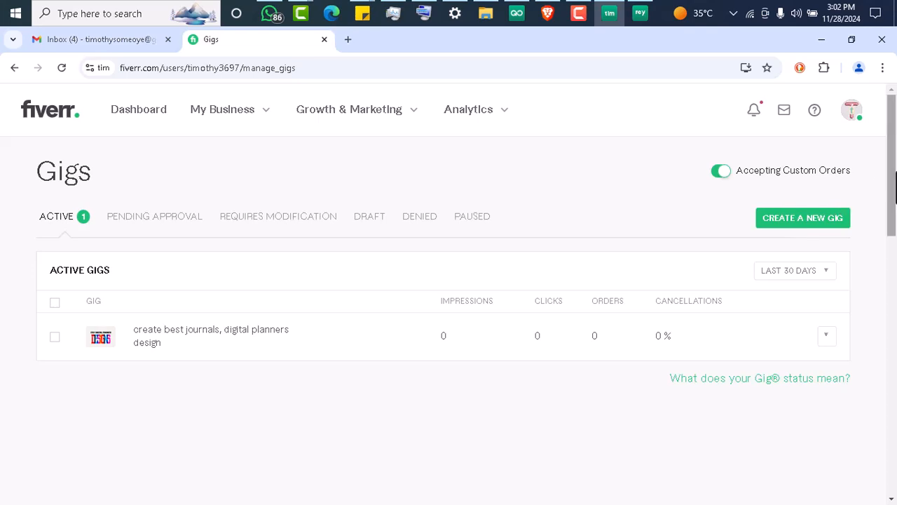
mouse_move(895, 179)
mouse_down()
mouse_move(895, 209)
mouse_move(895, 179)
mouse_up()
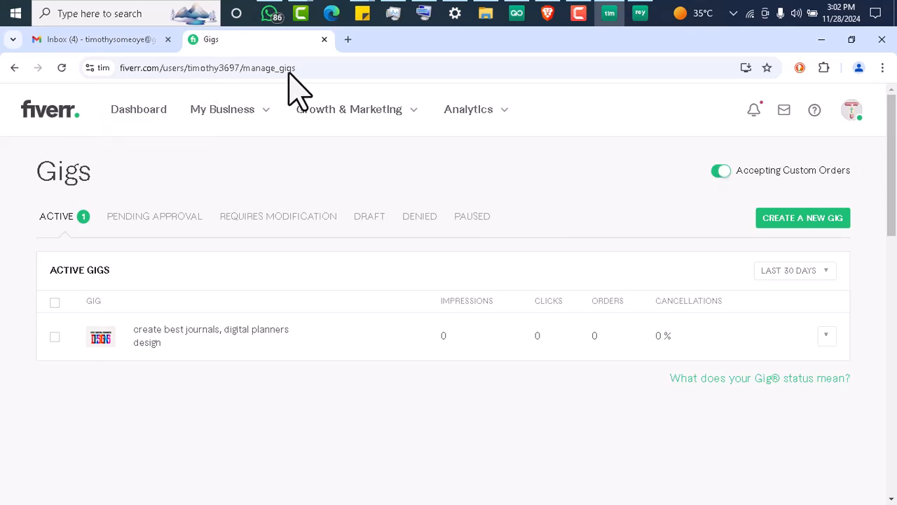
- Reload both accounts' Gigs pages, finishing on the first account's window
click(640, 14)
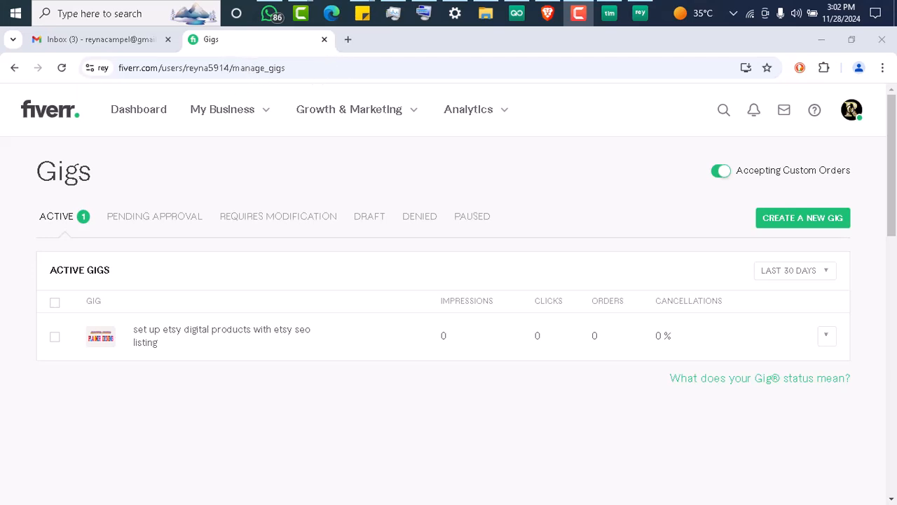
click(62, 74)
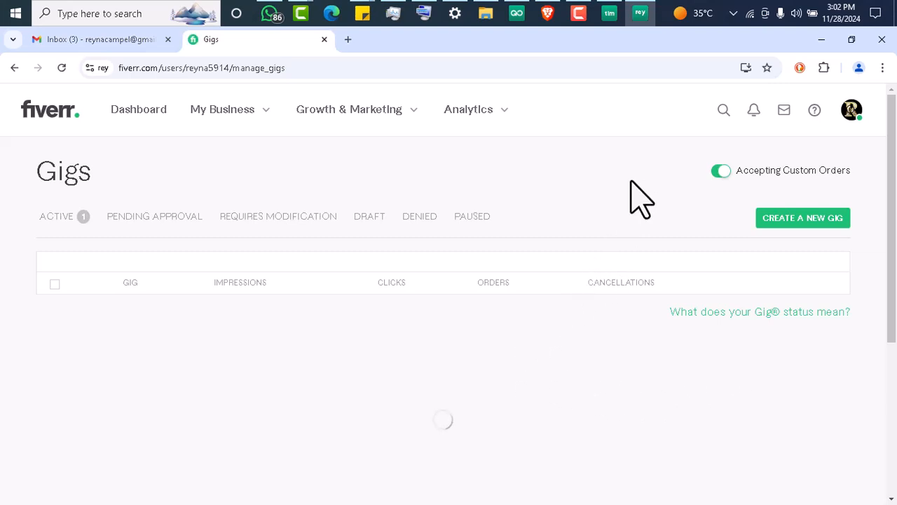
click(610, 13)
click(61, 68)
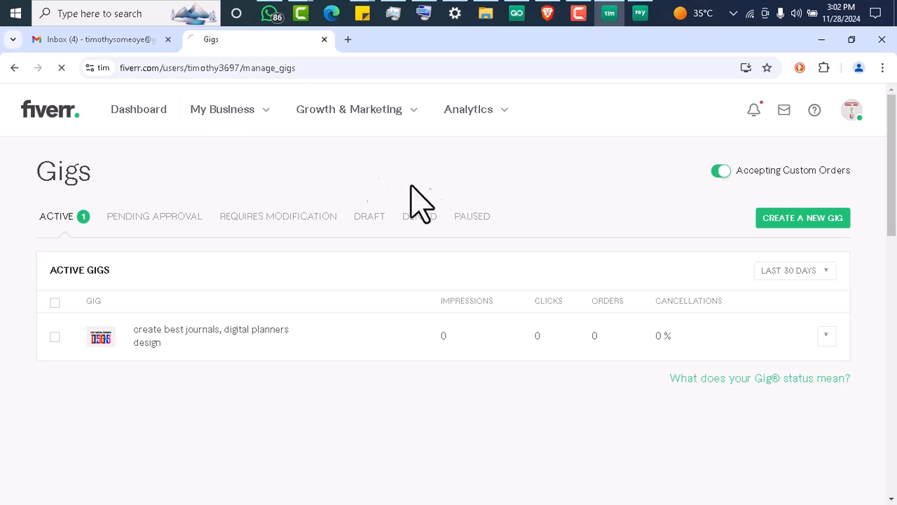
- Open the first account's profile, highlight its United Kingdom location, then switch to the second window
click(852, 112)
click(698, 254)
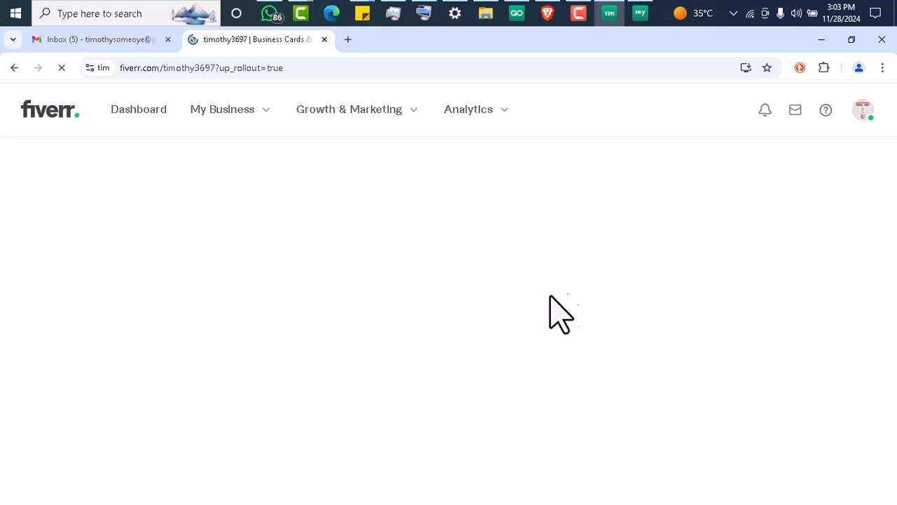
drag(893, 184, 896, 248)
scroll(896, 249, up, 2)
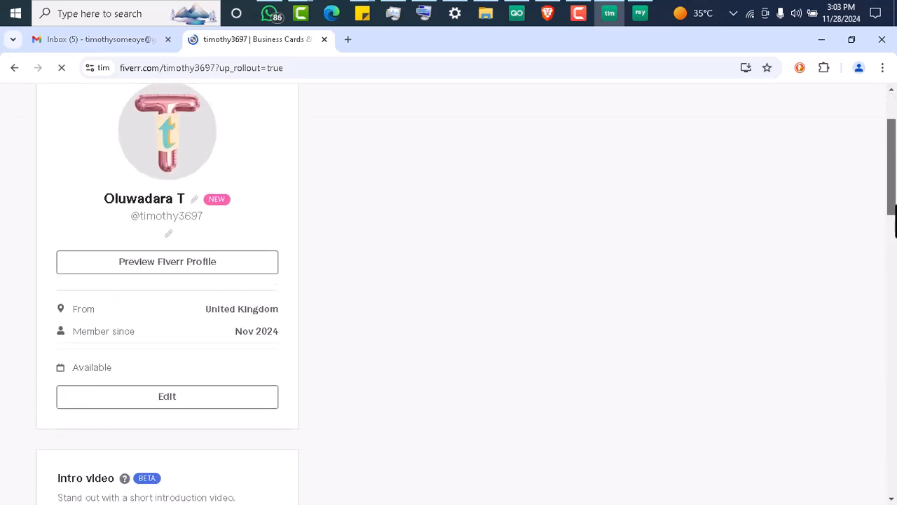
double_click(210, 309)
drag(250, 316, 289, 324)
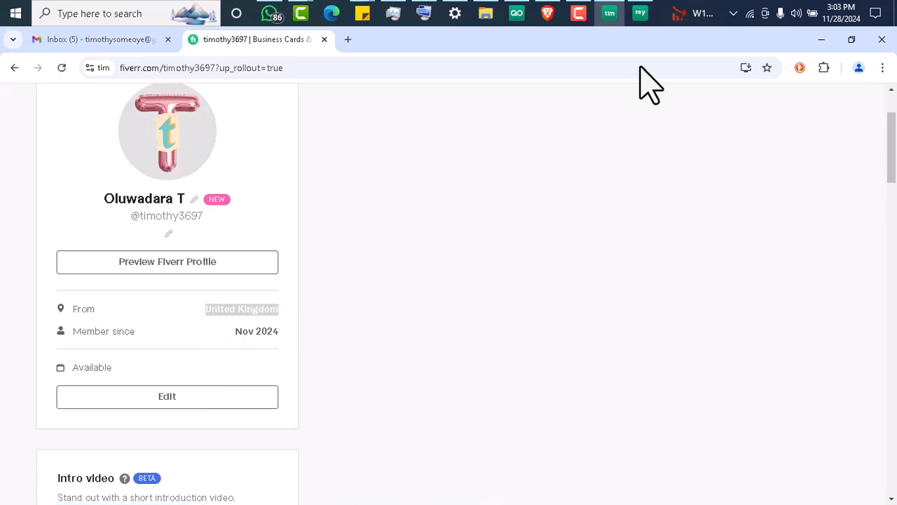
click(639, 14)
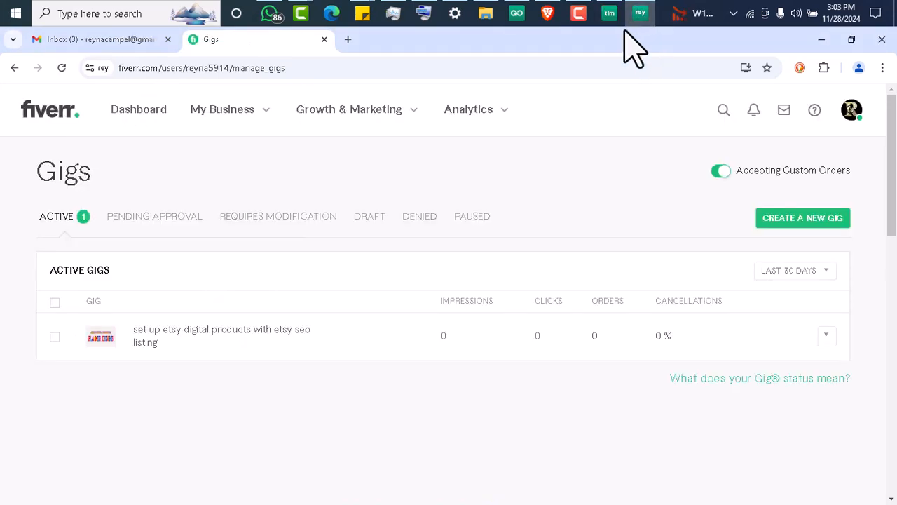
- Open the second account's profile and confirm it shows United Kingdom, member since Nov 2024
click(851, 109)
click(702, 244)
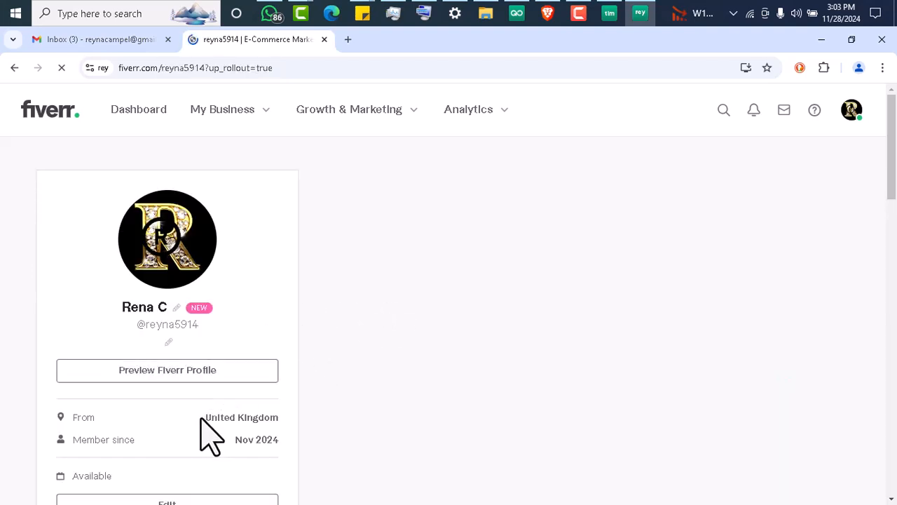
drag(200, 419, 255, 414)
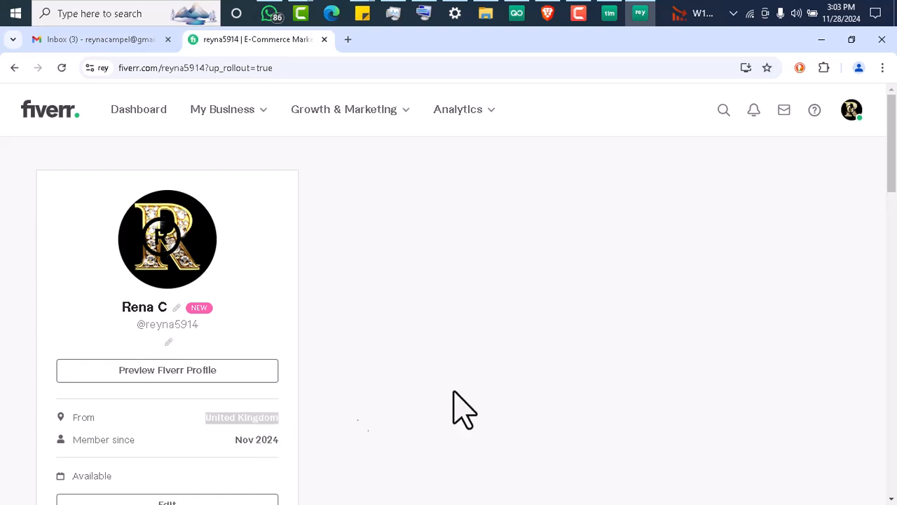
click(614, 362)
drag(894, 153, 894, 181)
scroll(891, 168, up, 2)
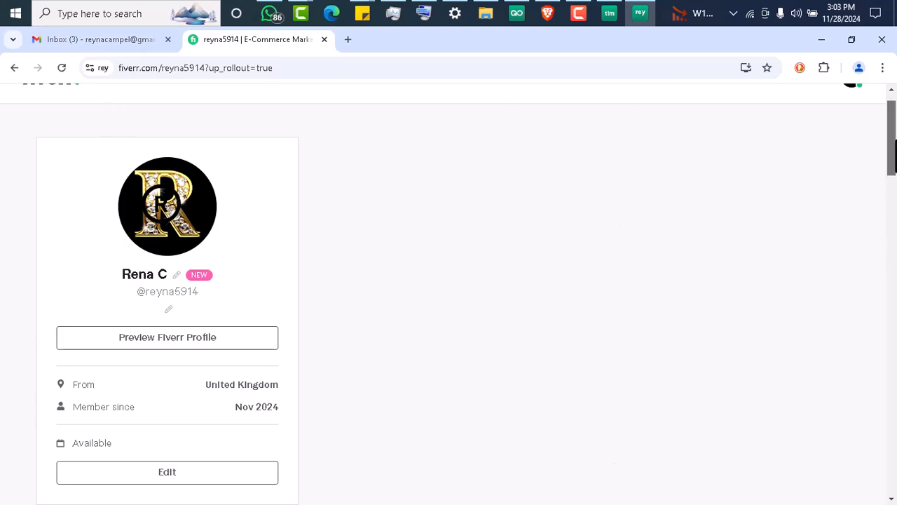
scroll(892, 143, up, 1)
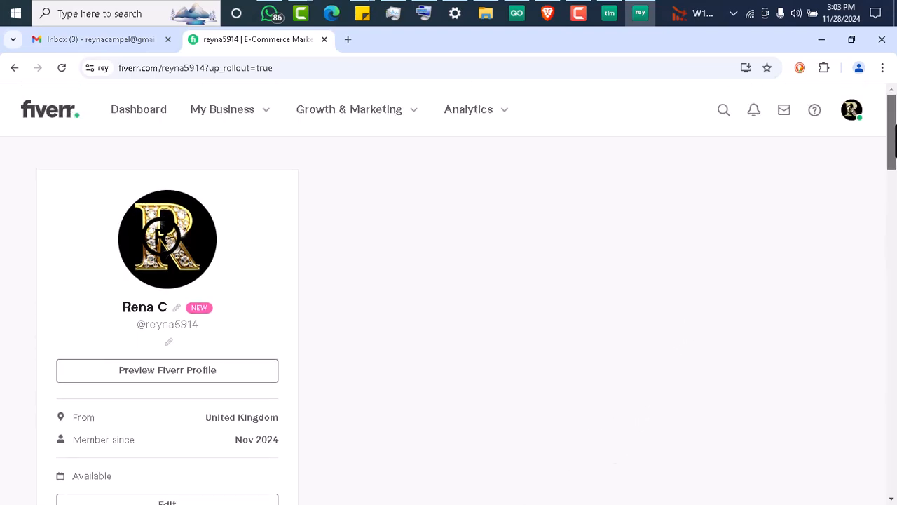
- Go back to the Gigs page and scroll through the Active Gigs list showing one gig
click(13, 68)
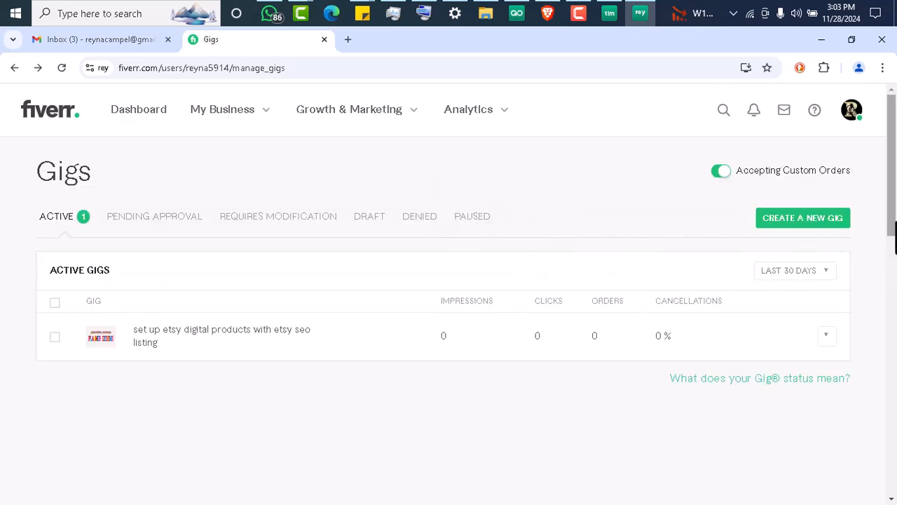
scroll(895, 231, down, 1)
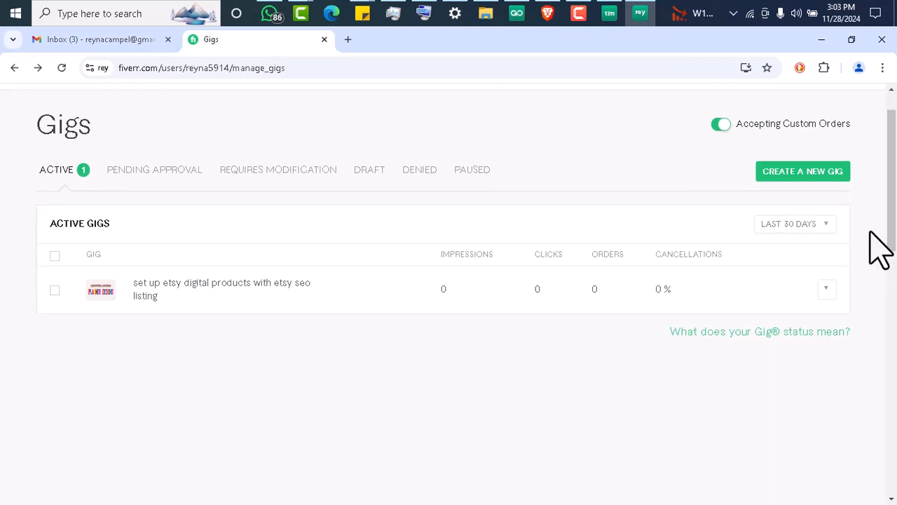
scroll(895, 242, up, 1)
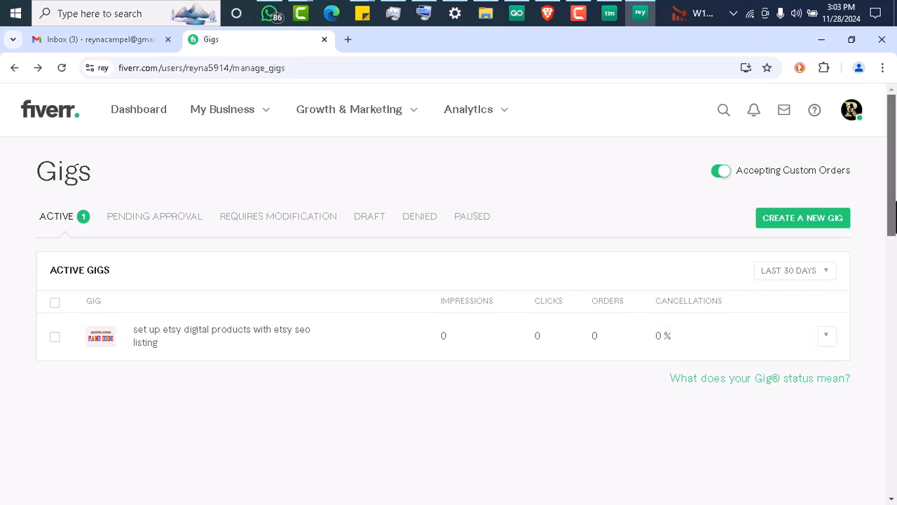
scroll(893, 236, down, 1)
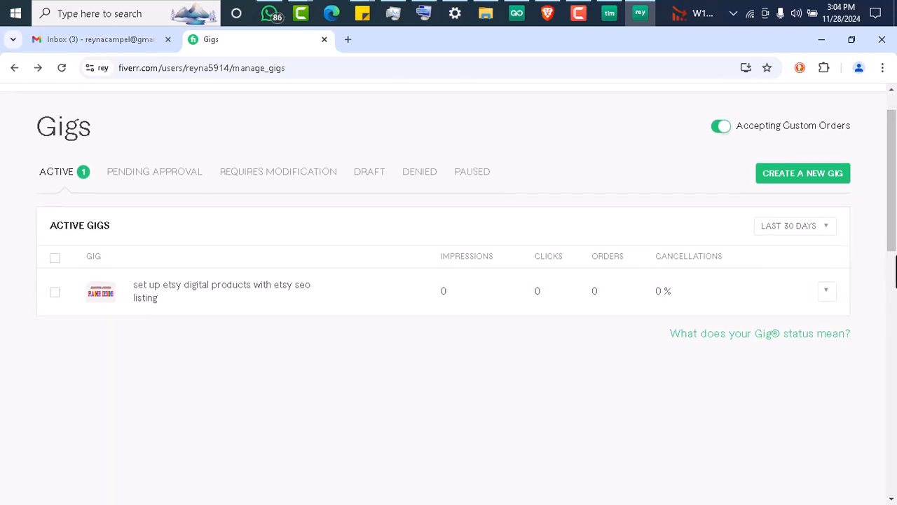
scroll(895, 239, up, 1)
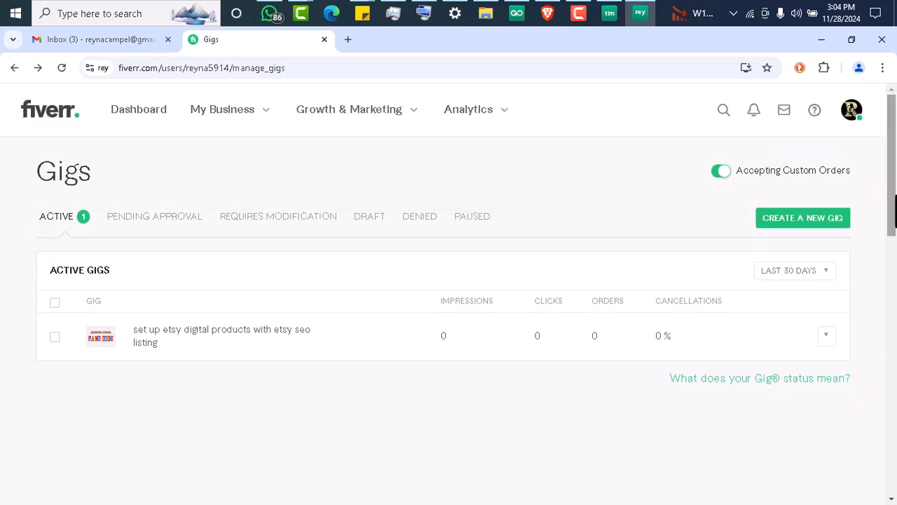